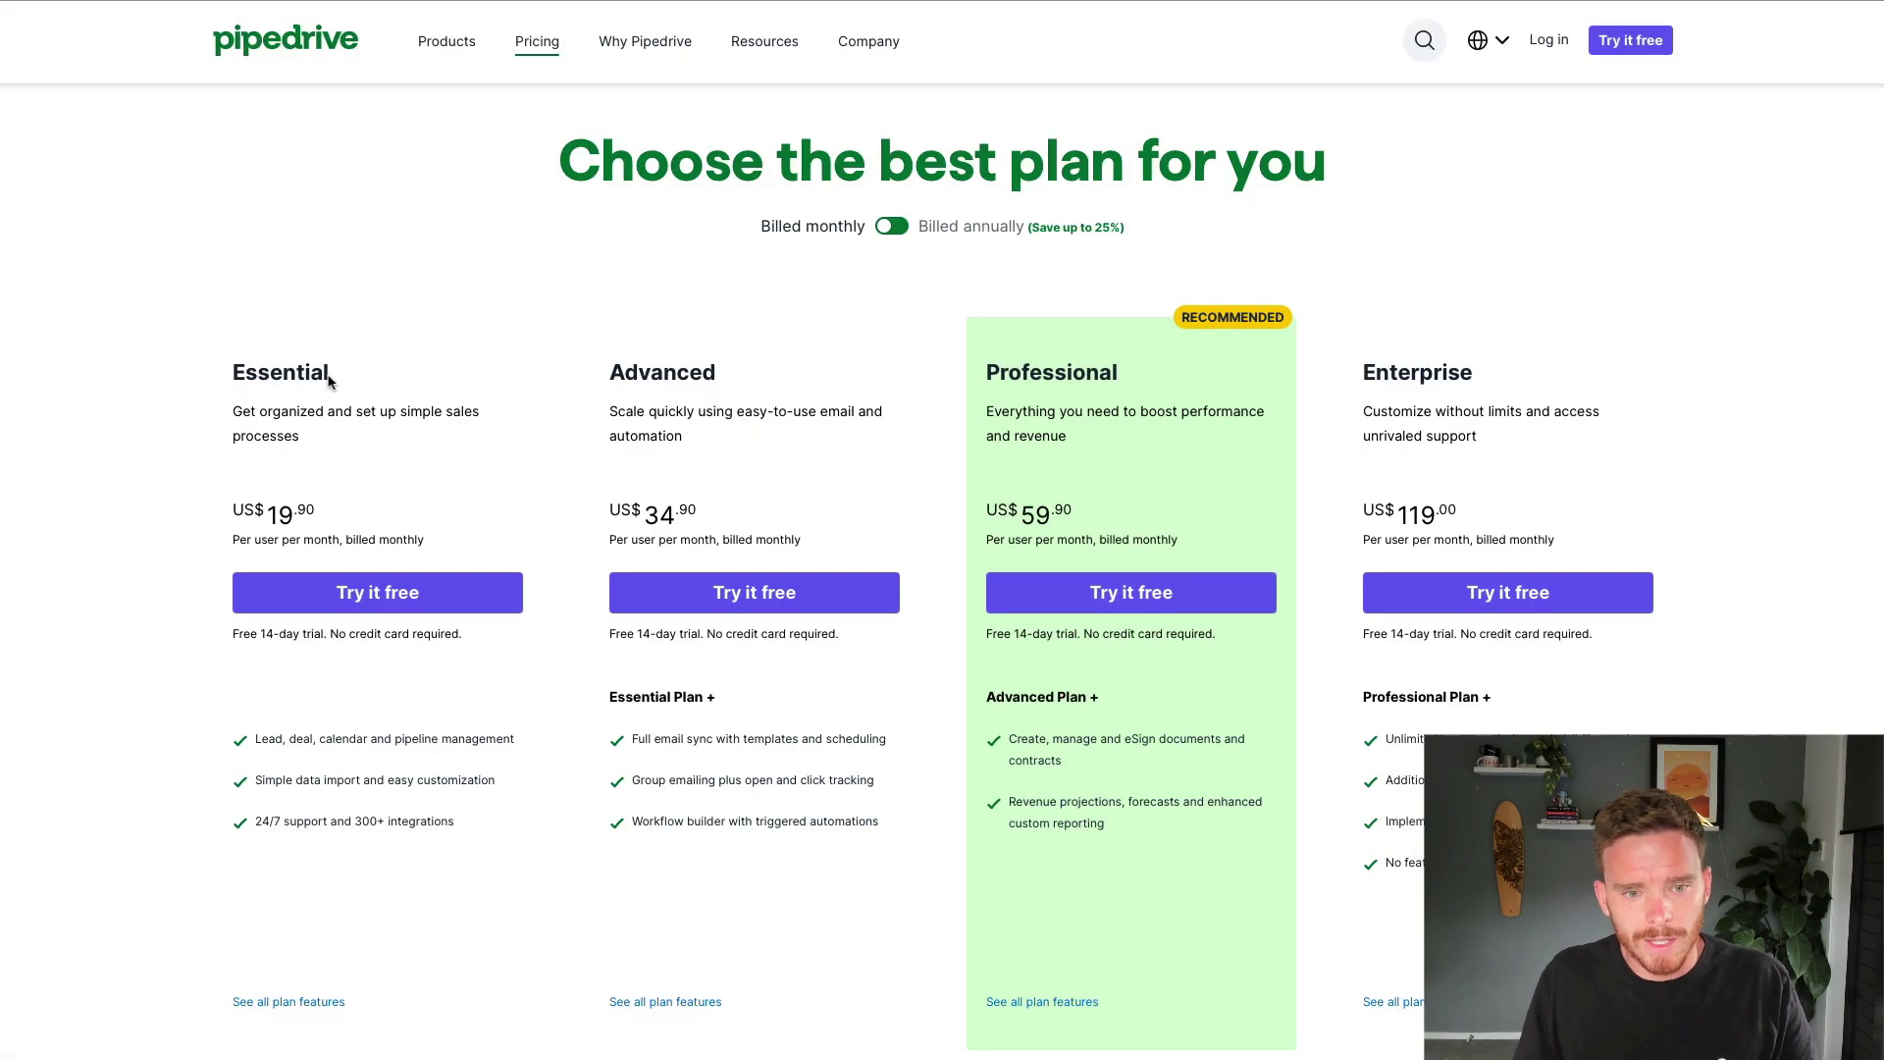
Scroll the pricing page down to the Smart Docs add-on card and back up.
scroll(707, 609, down, 15)
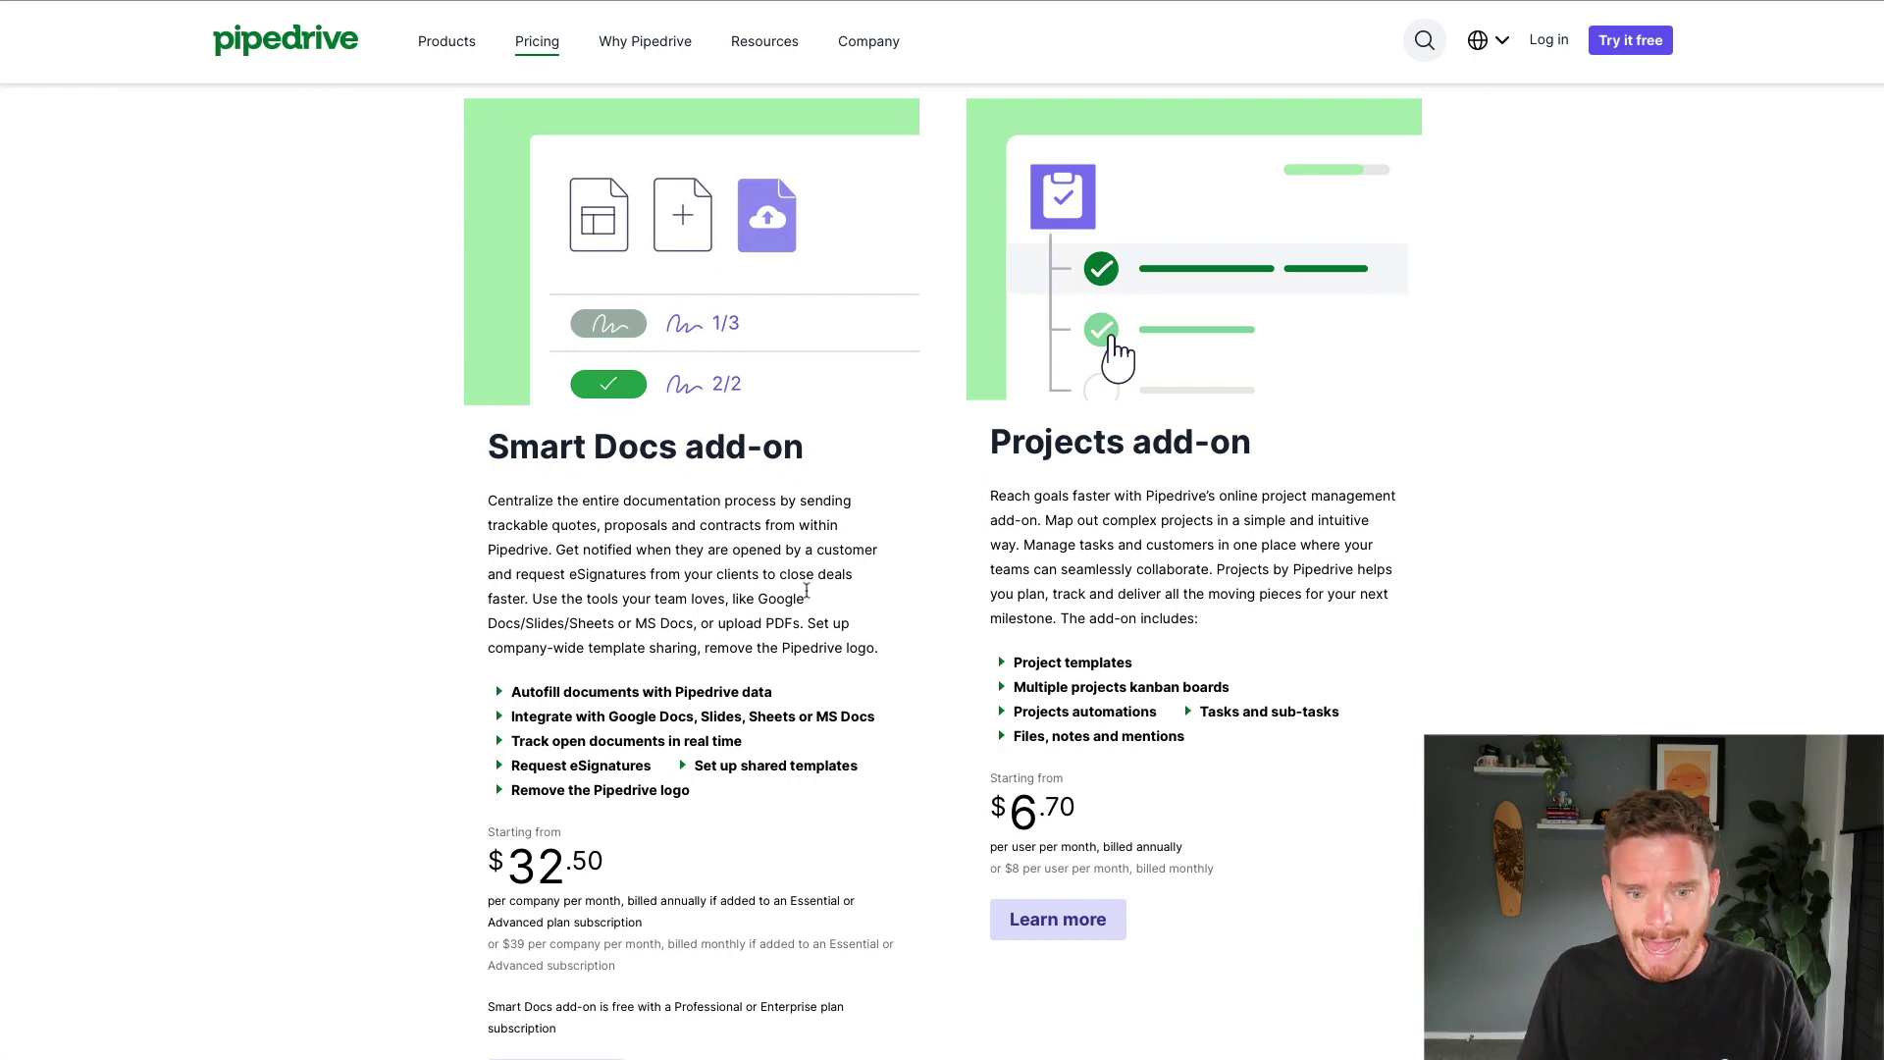
scroll(610, 601, down, 2)
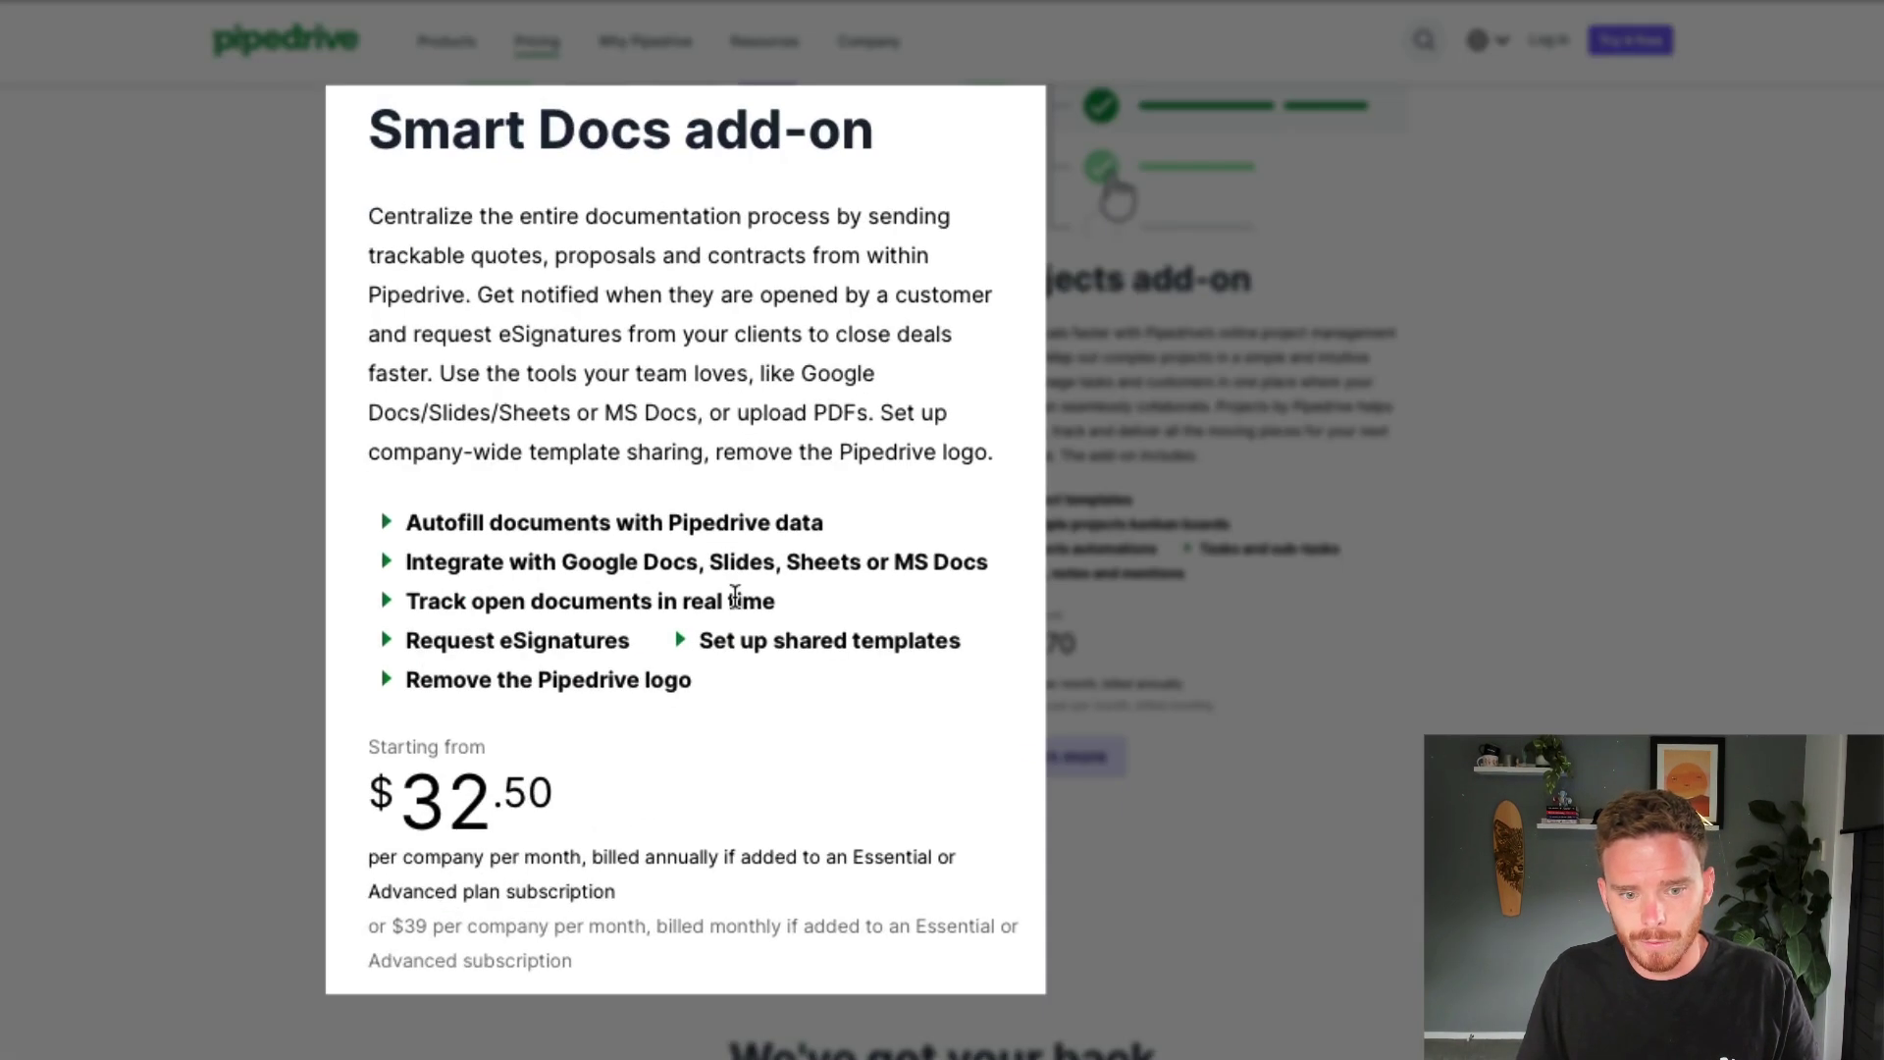
scroll(715, 580, up, 17)
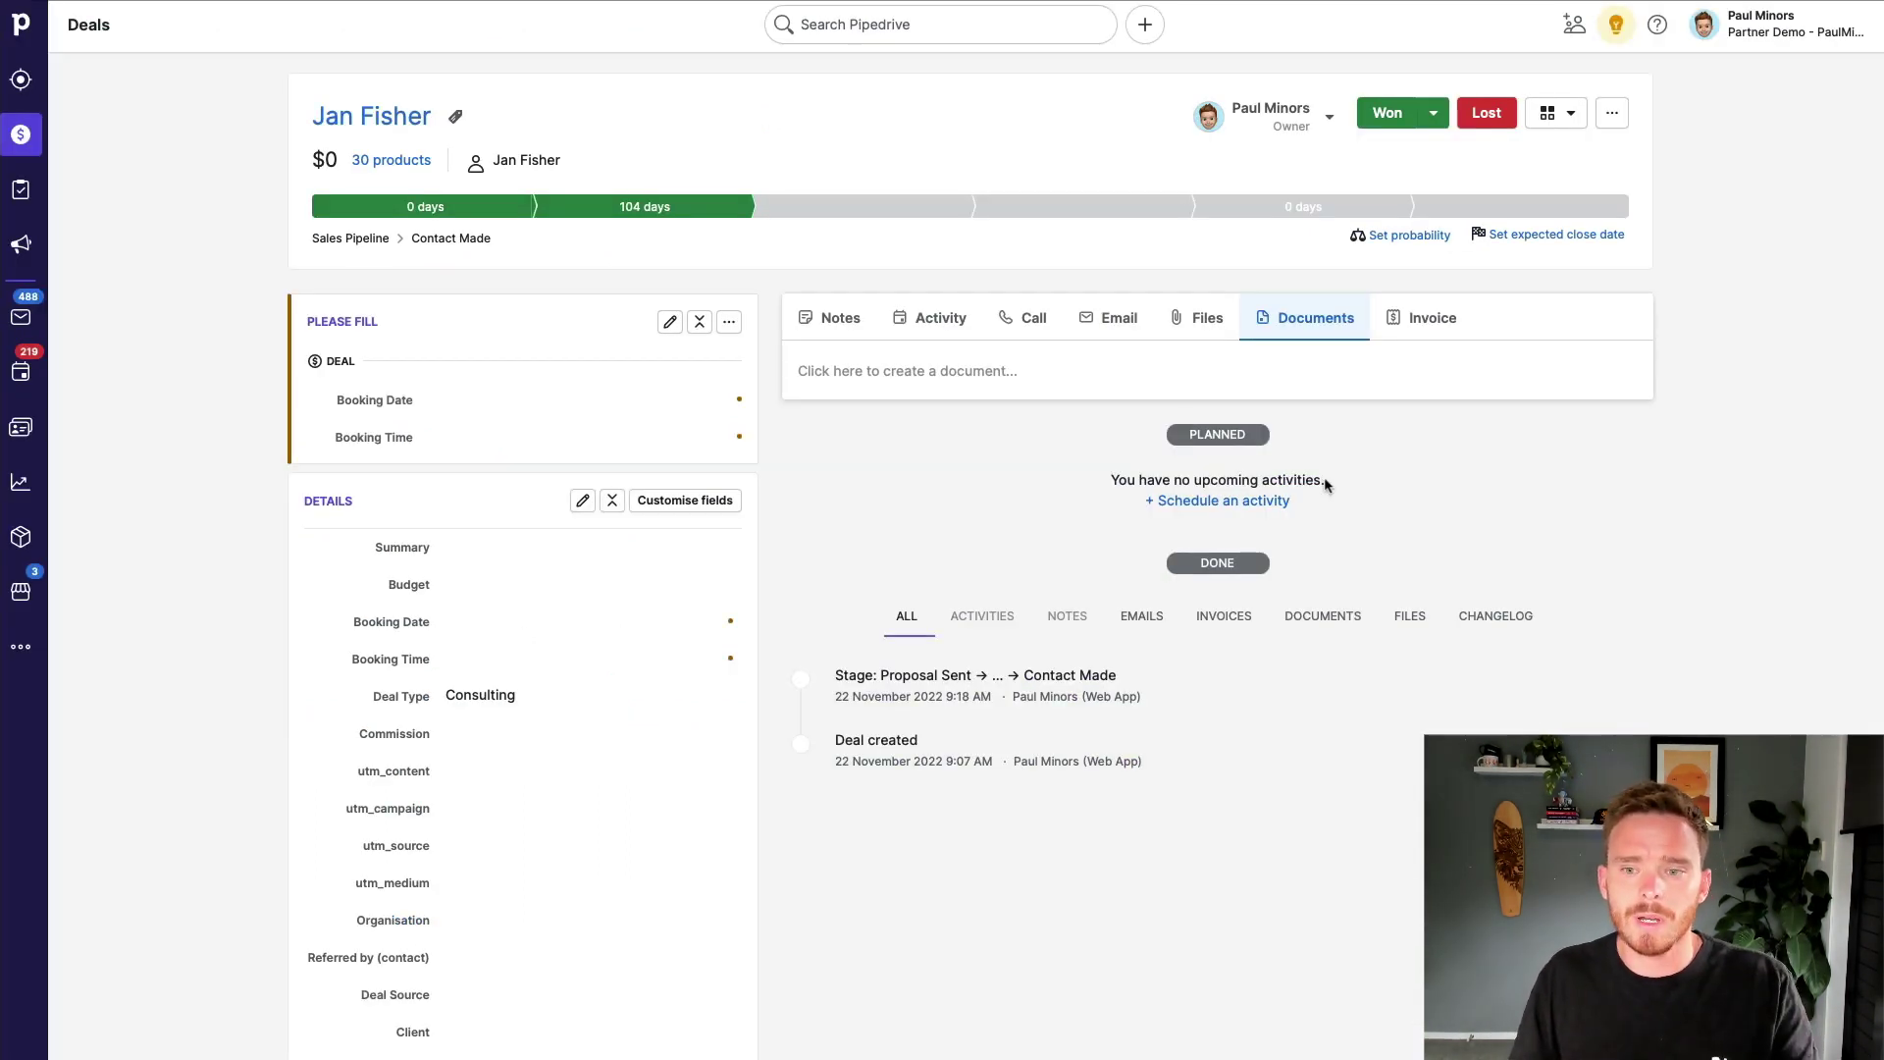
Connect a Google Drive account as cloud storage for the deal's documents.
click(1289, 336)
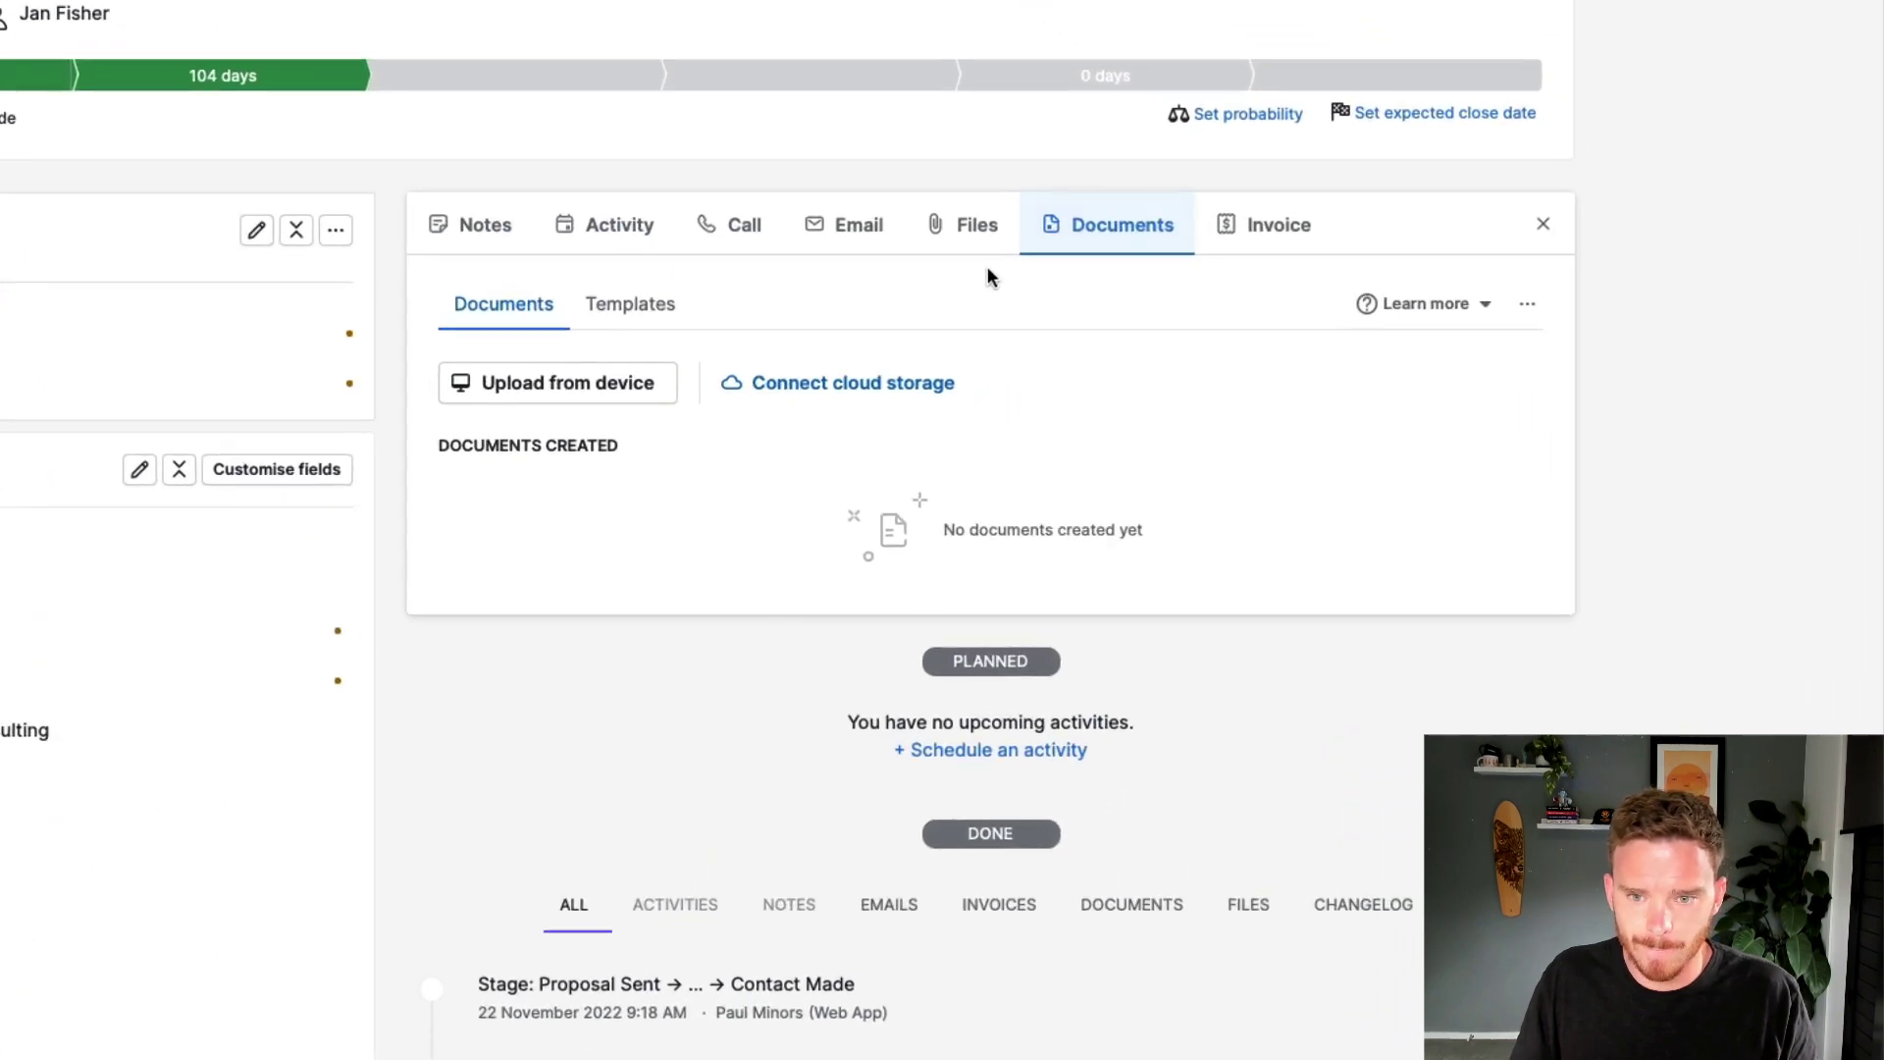
click(849, 393)
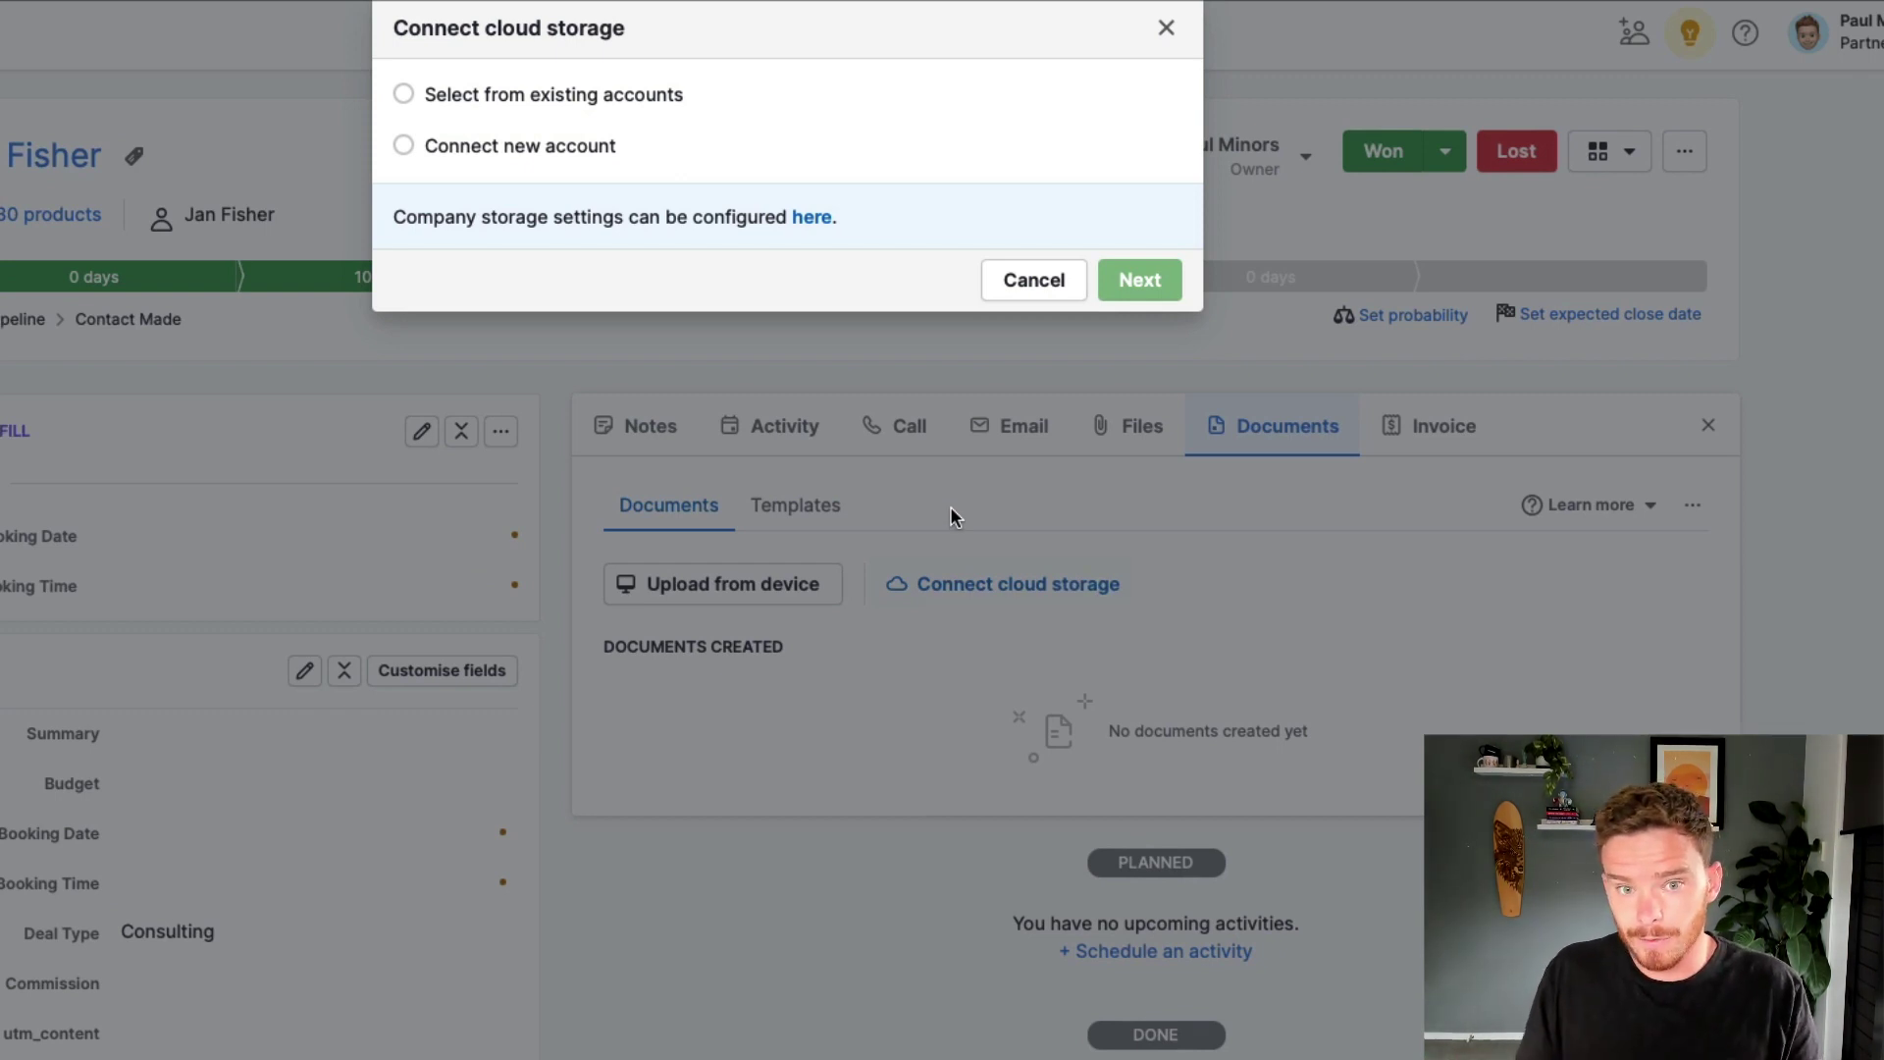
click(582, 87)
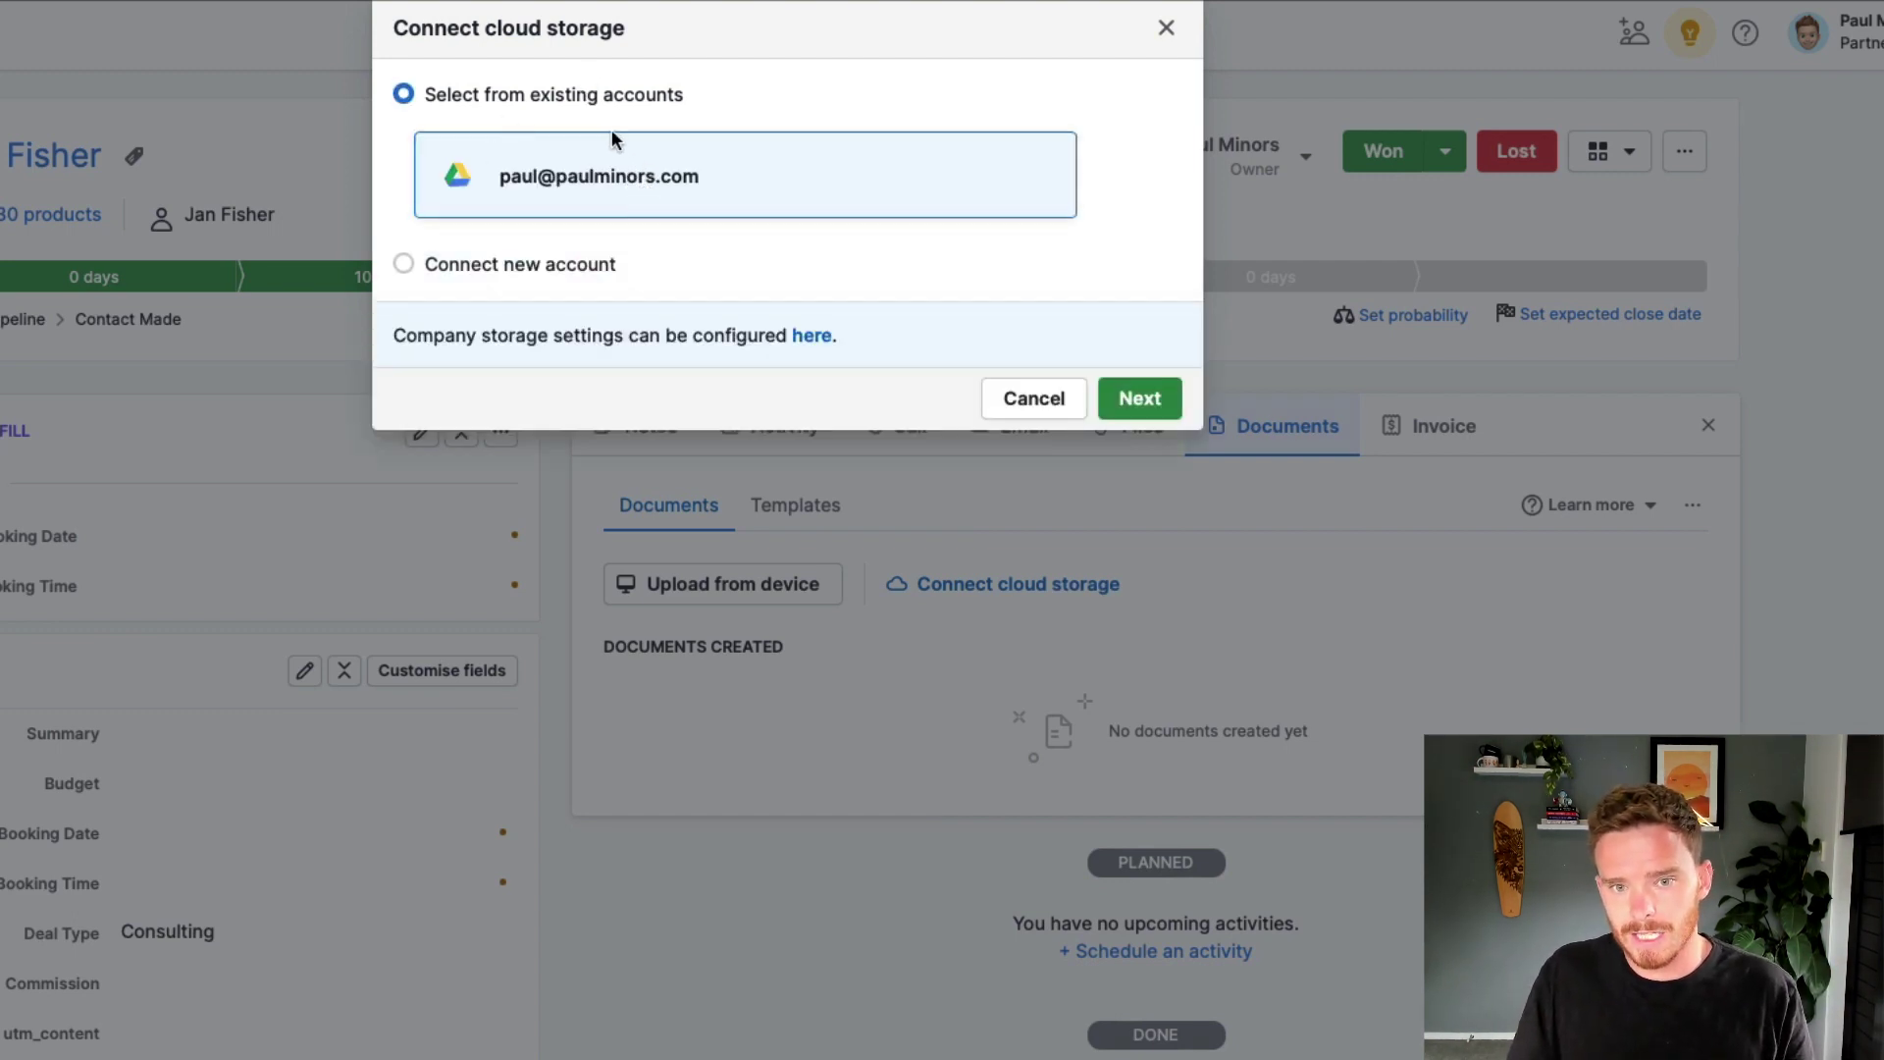
click(563, 264)
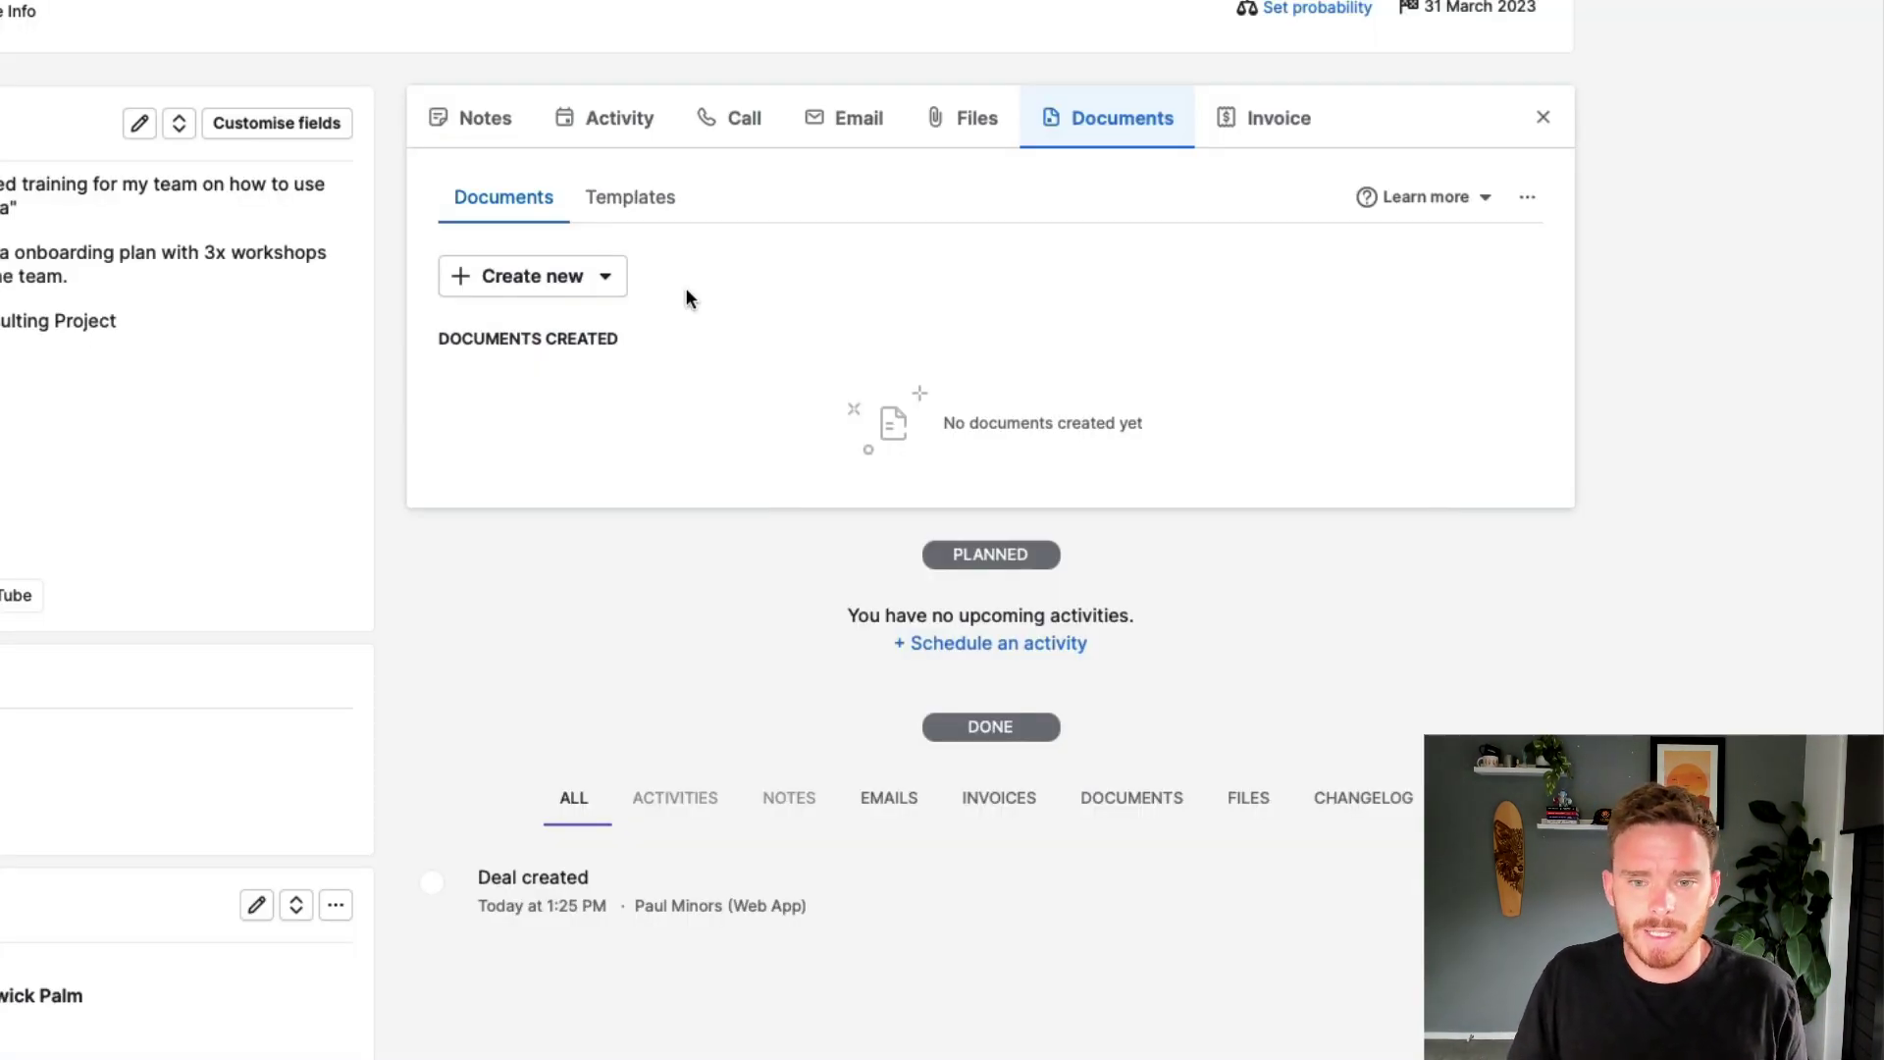
Create a new blank Document template from the Templates sub-tab.
click(610, 200)
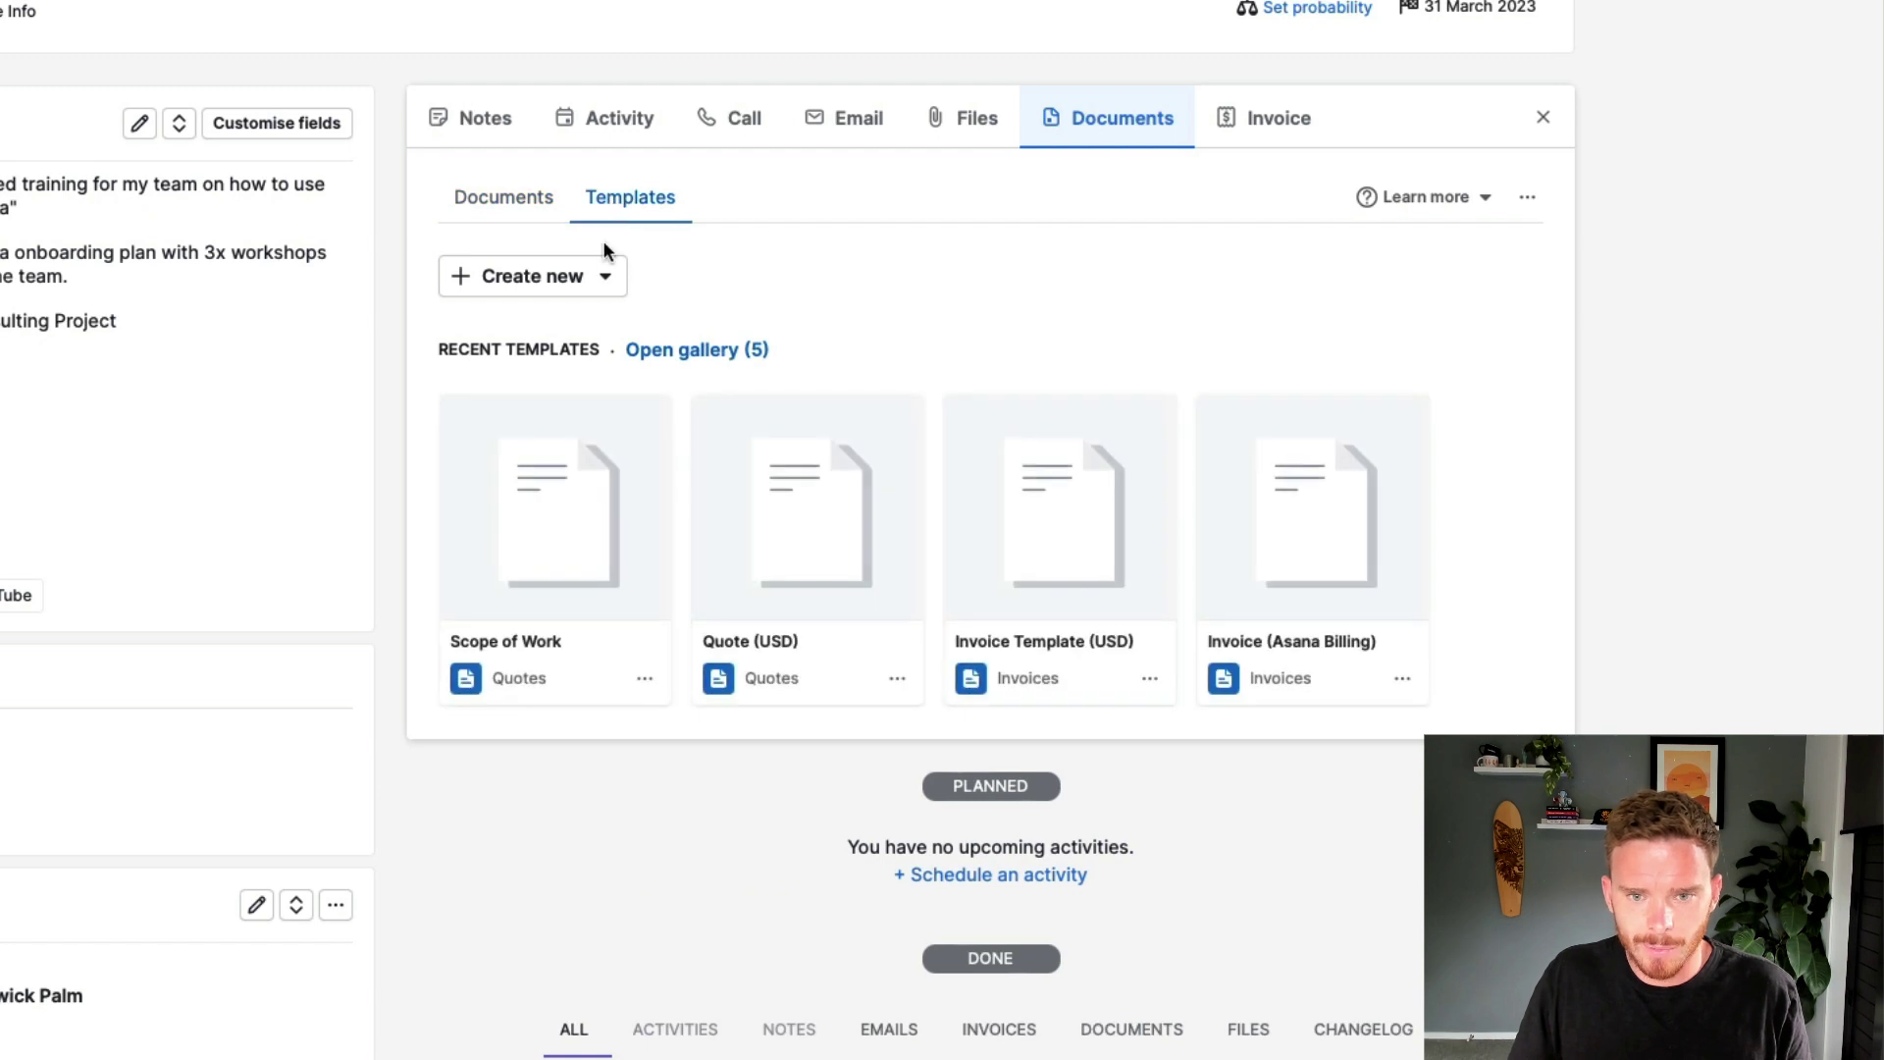
click(604, 277)
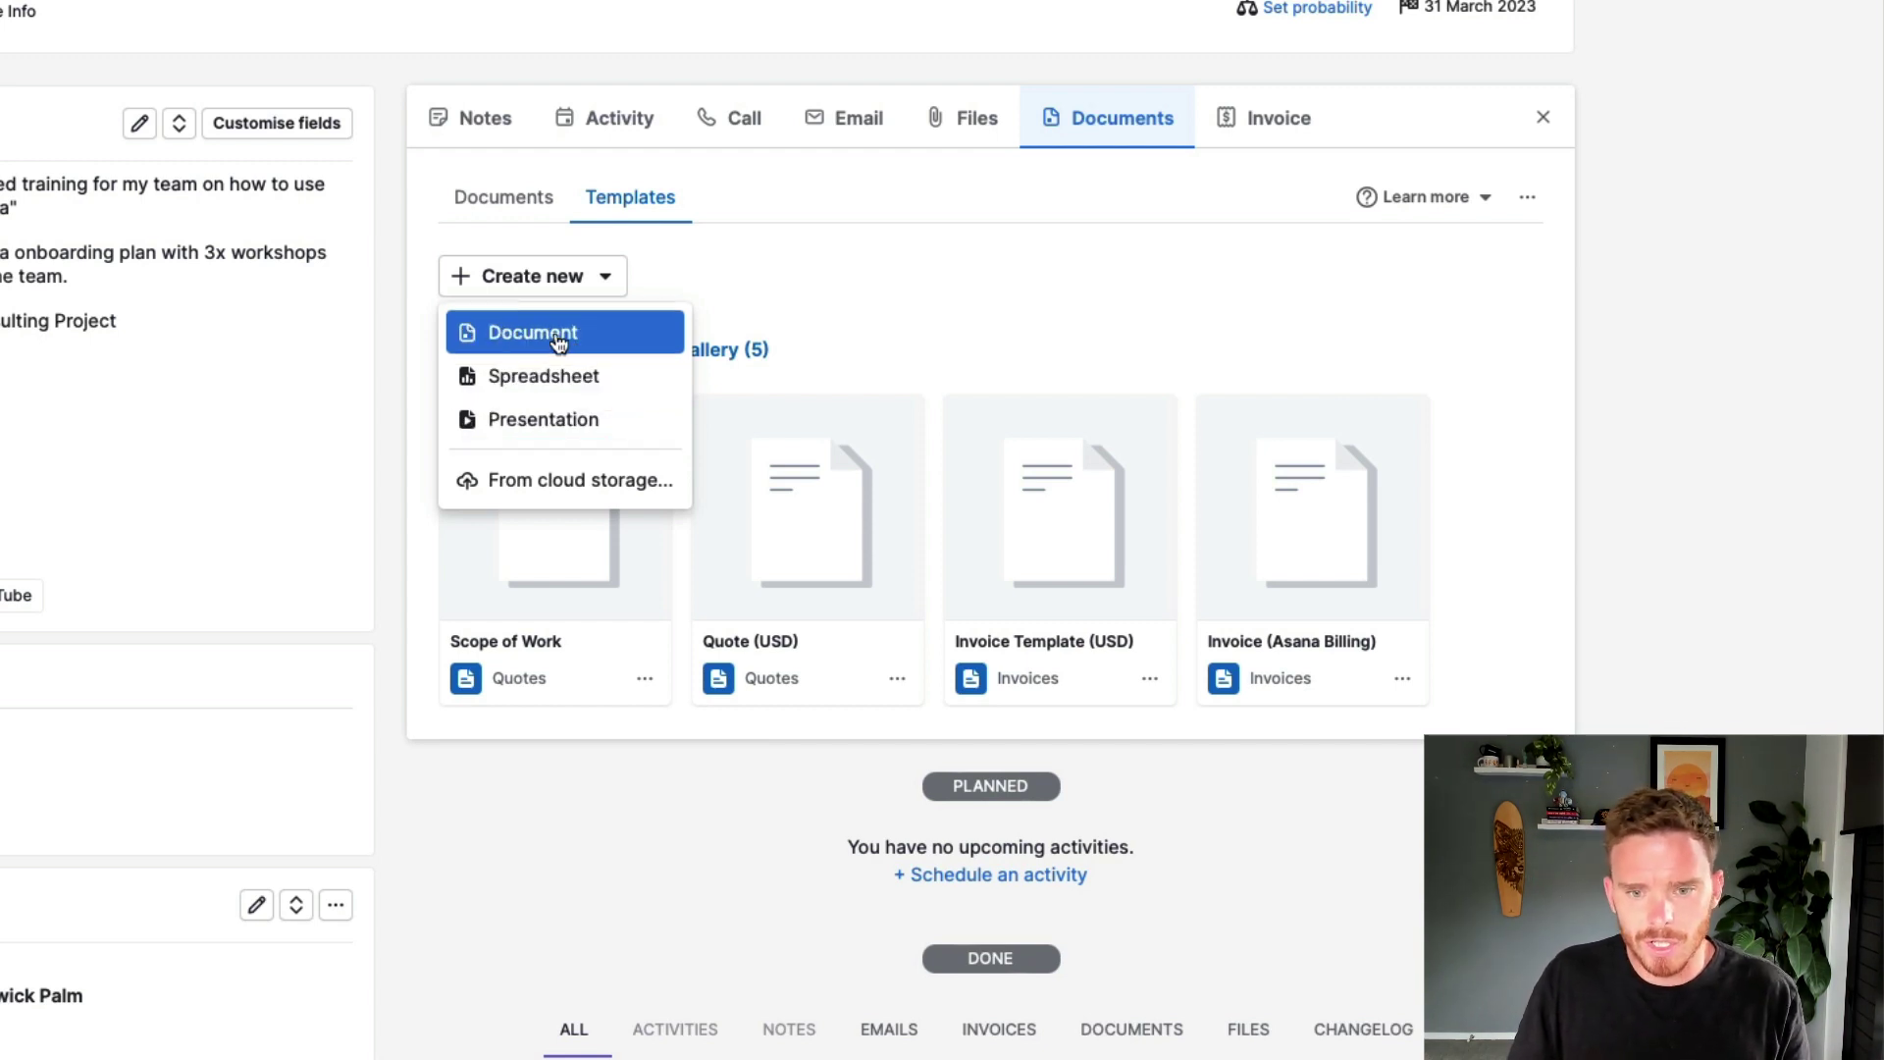
click(587, 333)
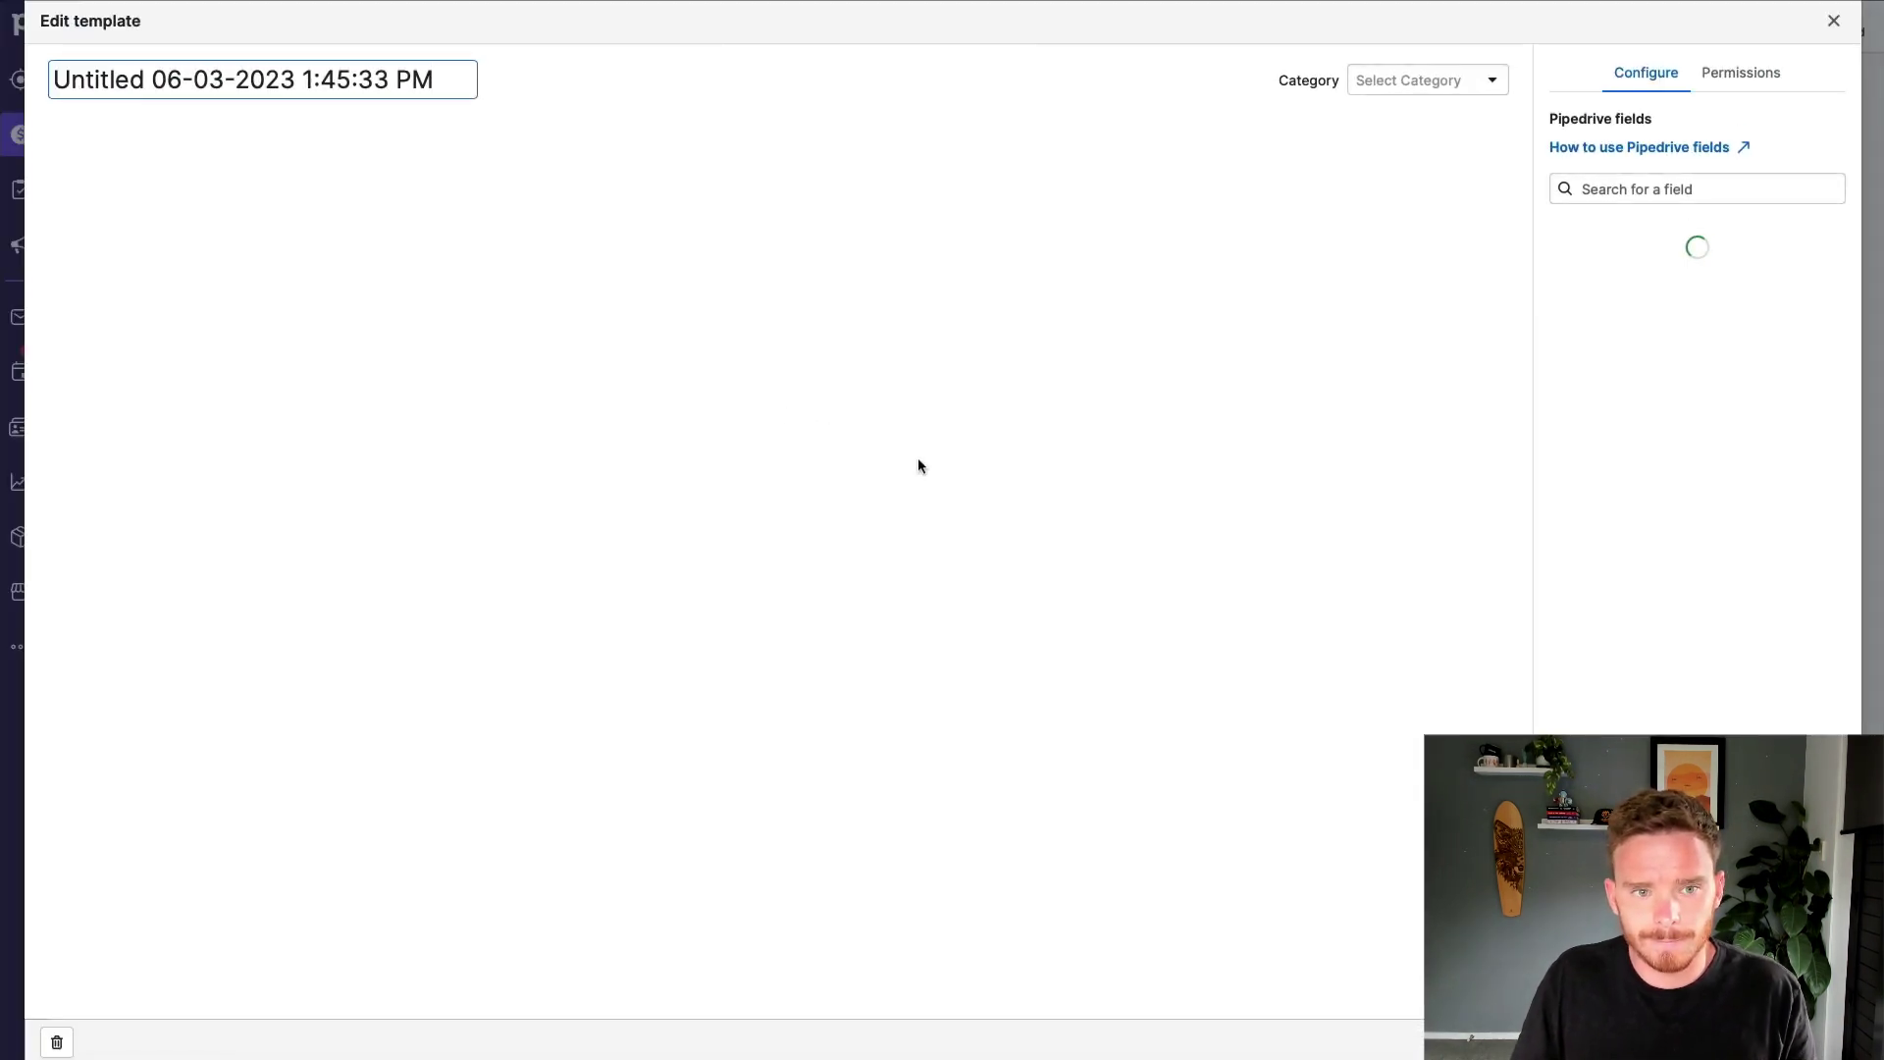
Rename the template title to 'Consulting Agreement'.
drag(438, 80, 30, 70)
text(Consulting Agreee)
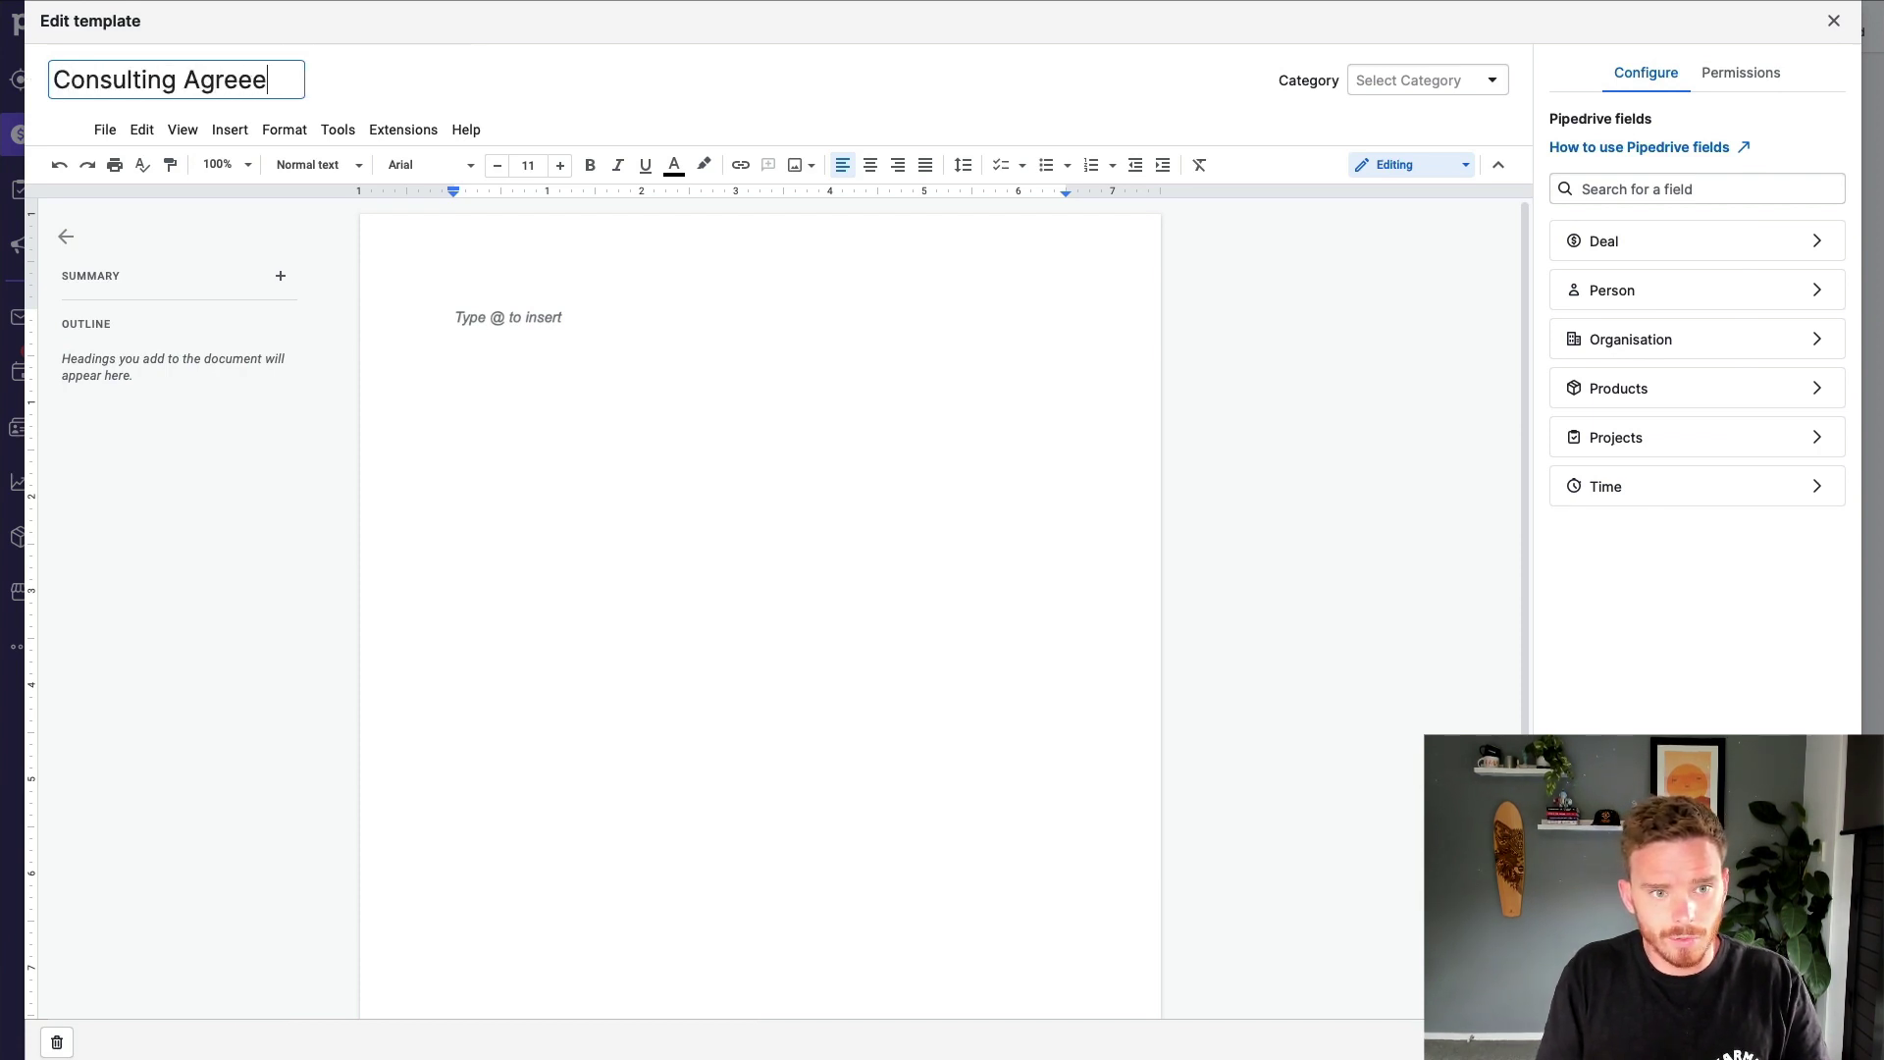
key(BackSpace)
text(ment)
Paste the consulting agreement text into the template body.
click(664, 357)
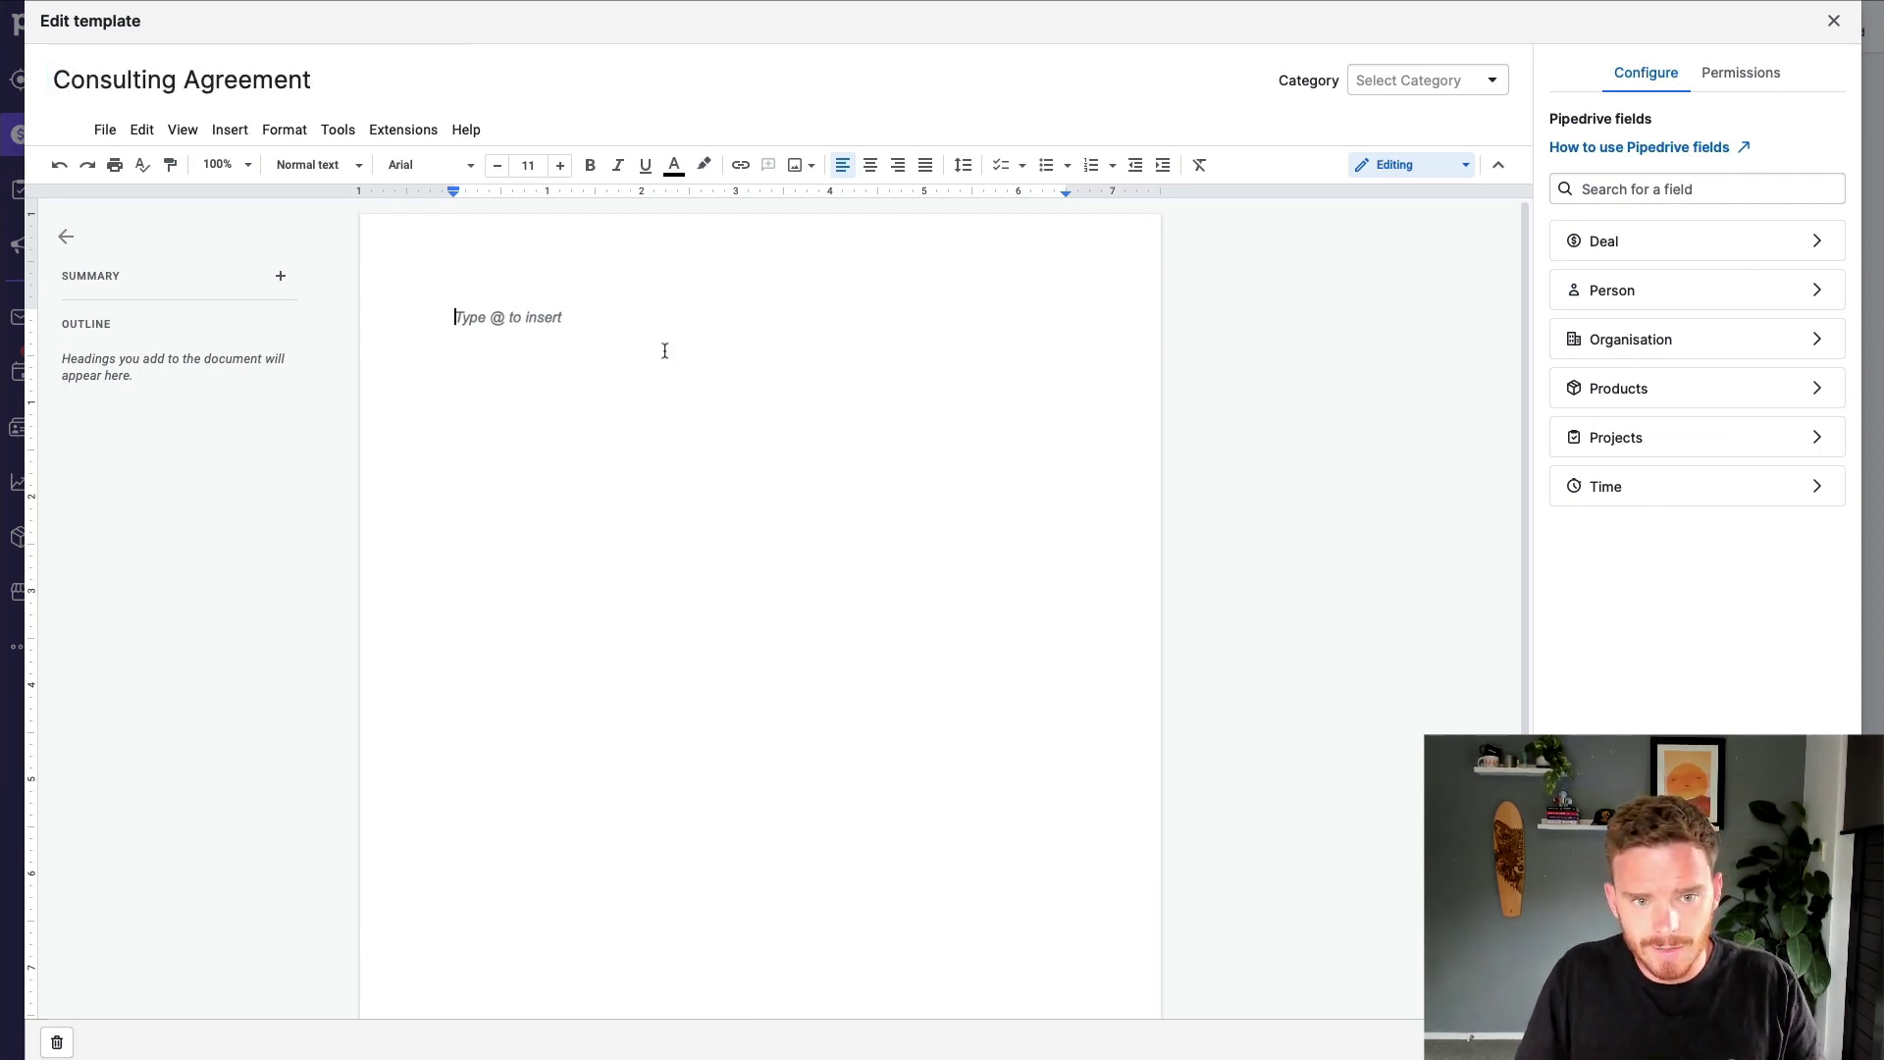
key(ctrl+v)
scroll(665, 370, up, 20)
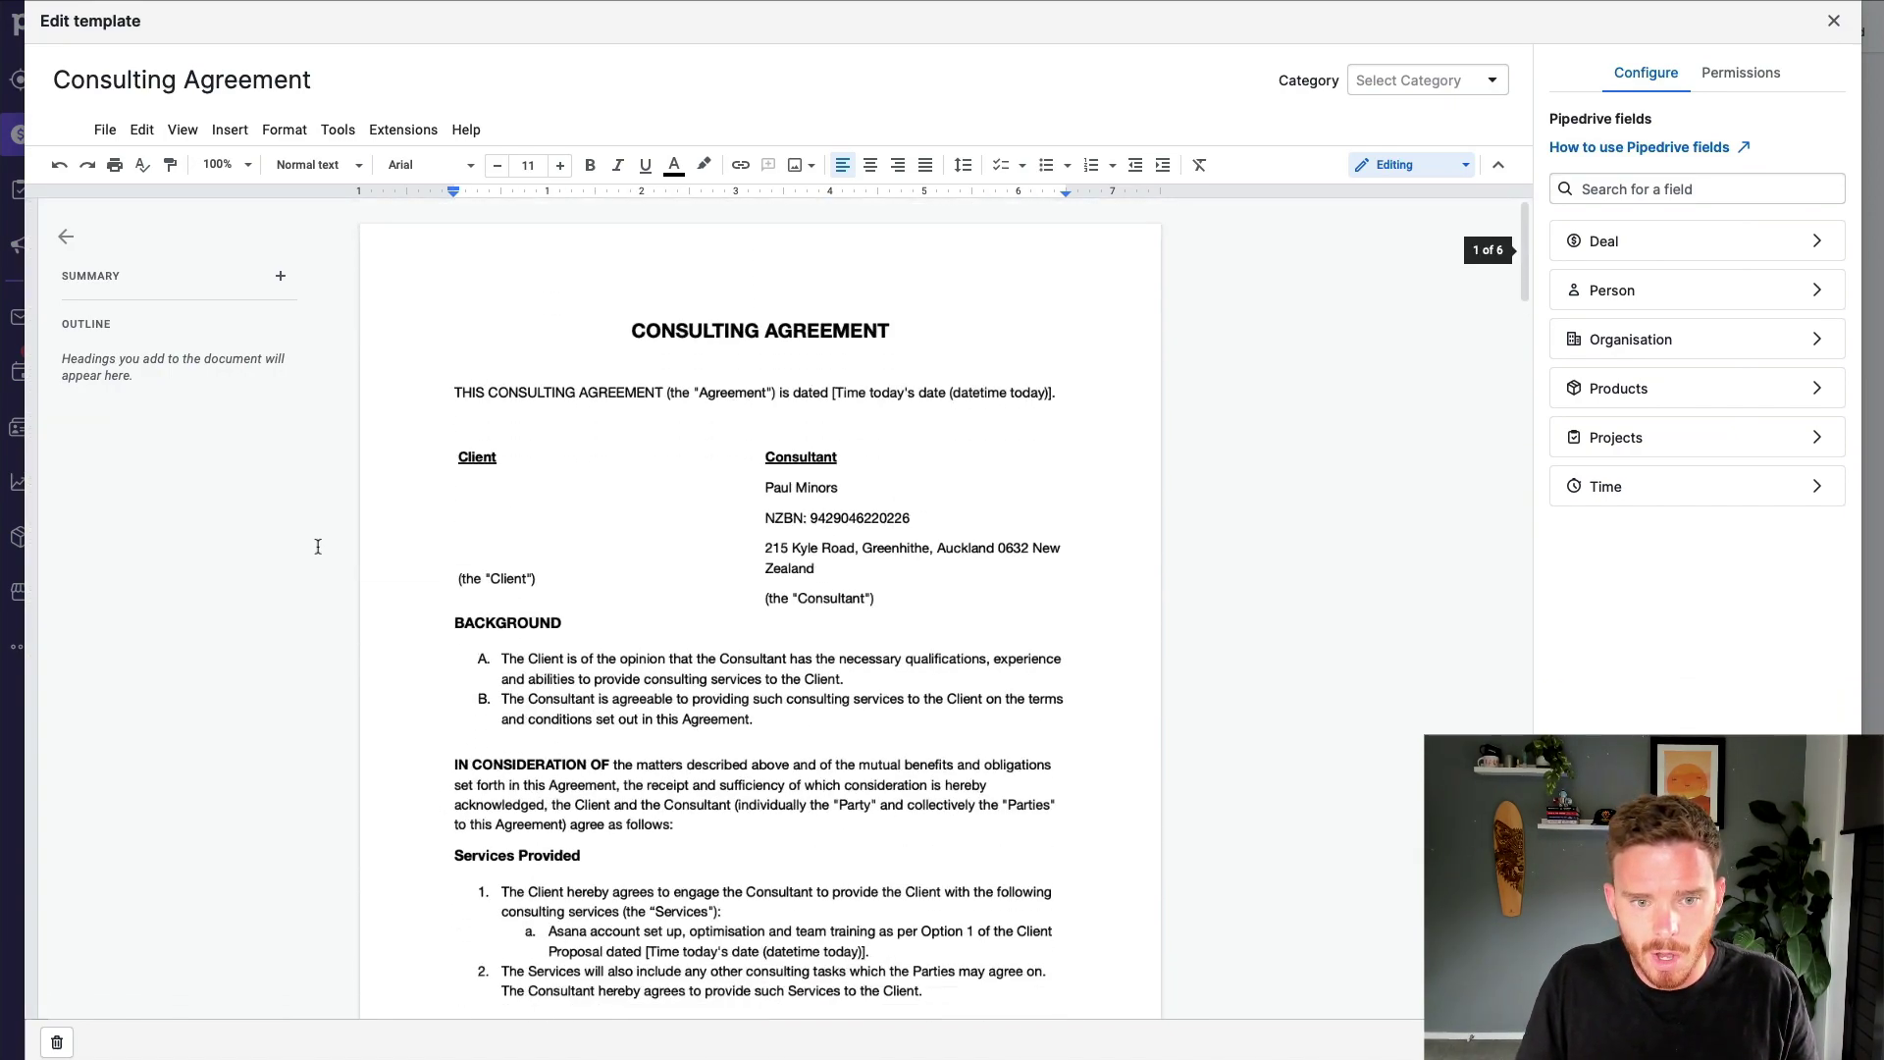
click(547, 472)
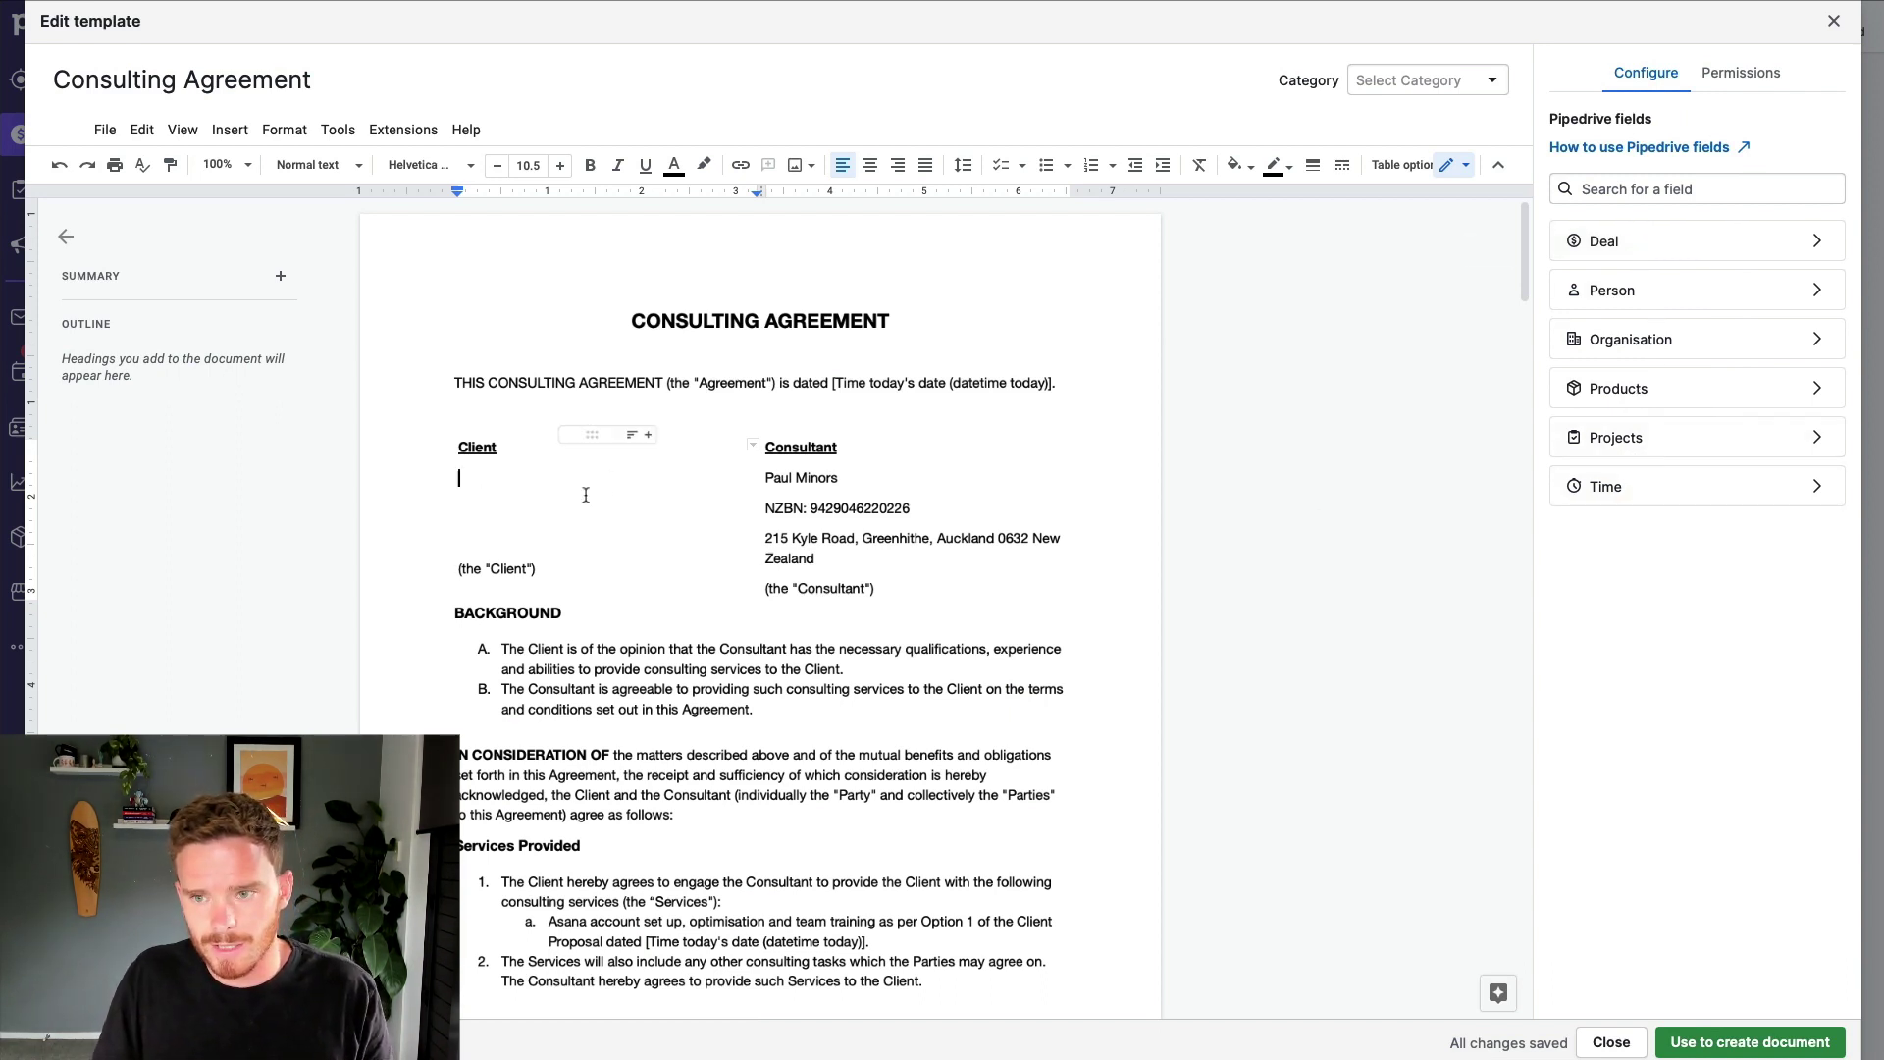
Browse the Deal and Person field lists in the fields panel.
click(1570, 243)
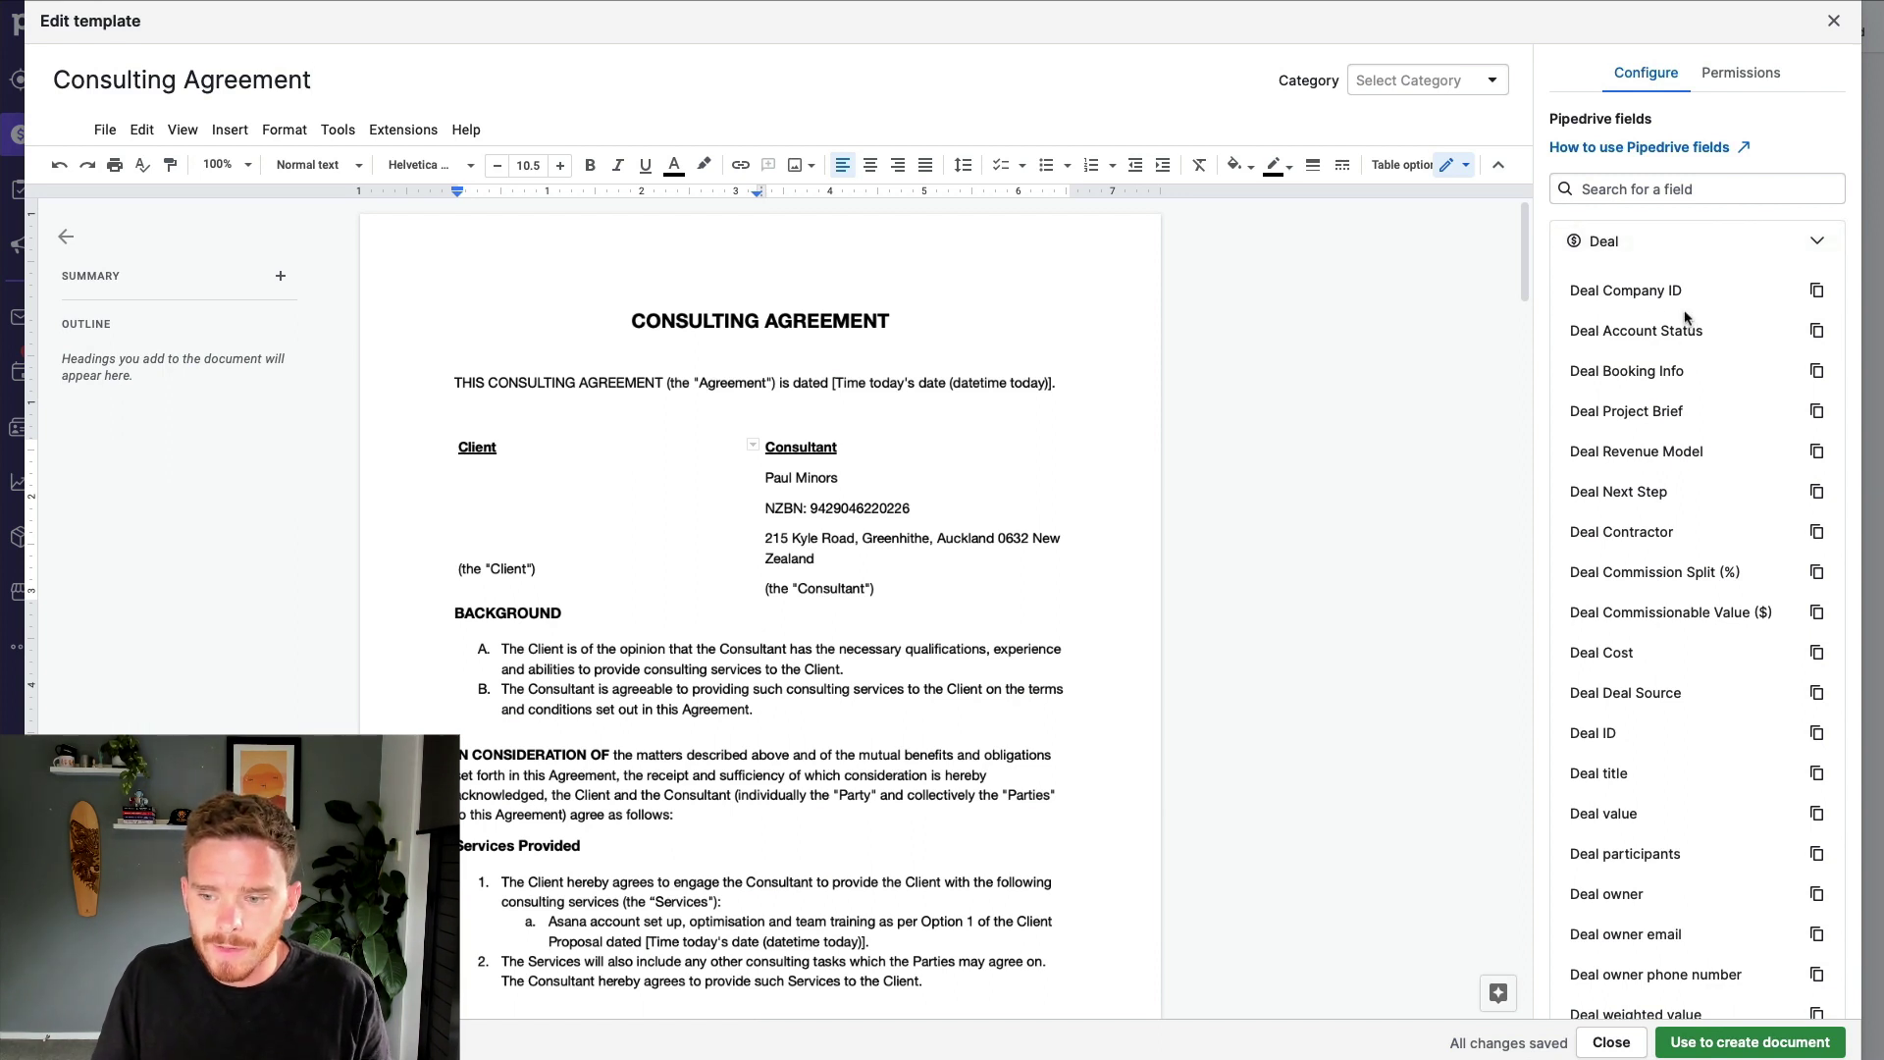
scroll(1619, 638, down, 2)
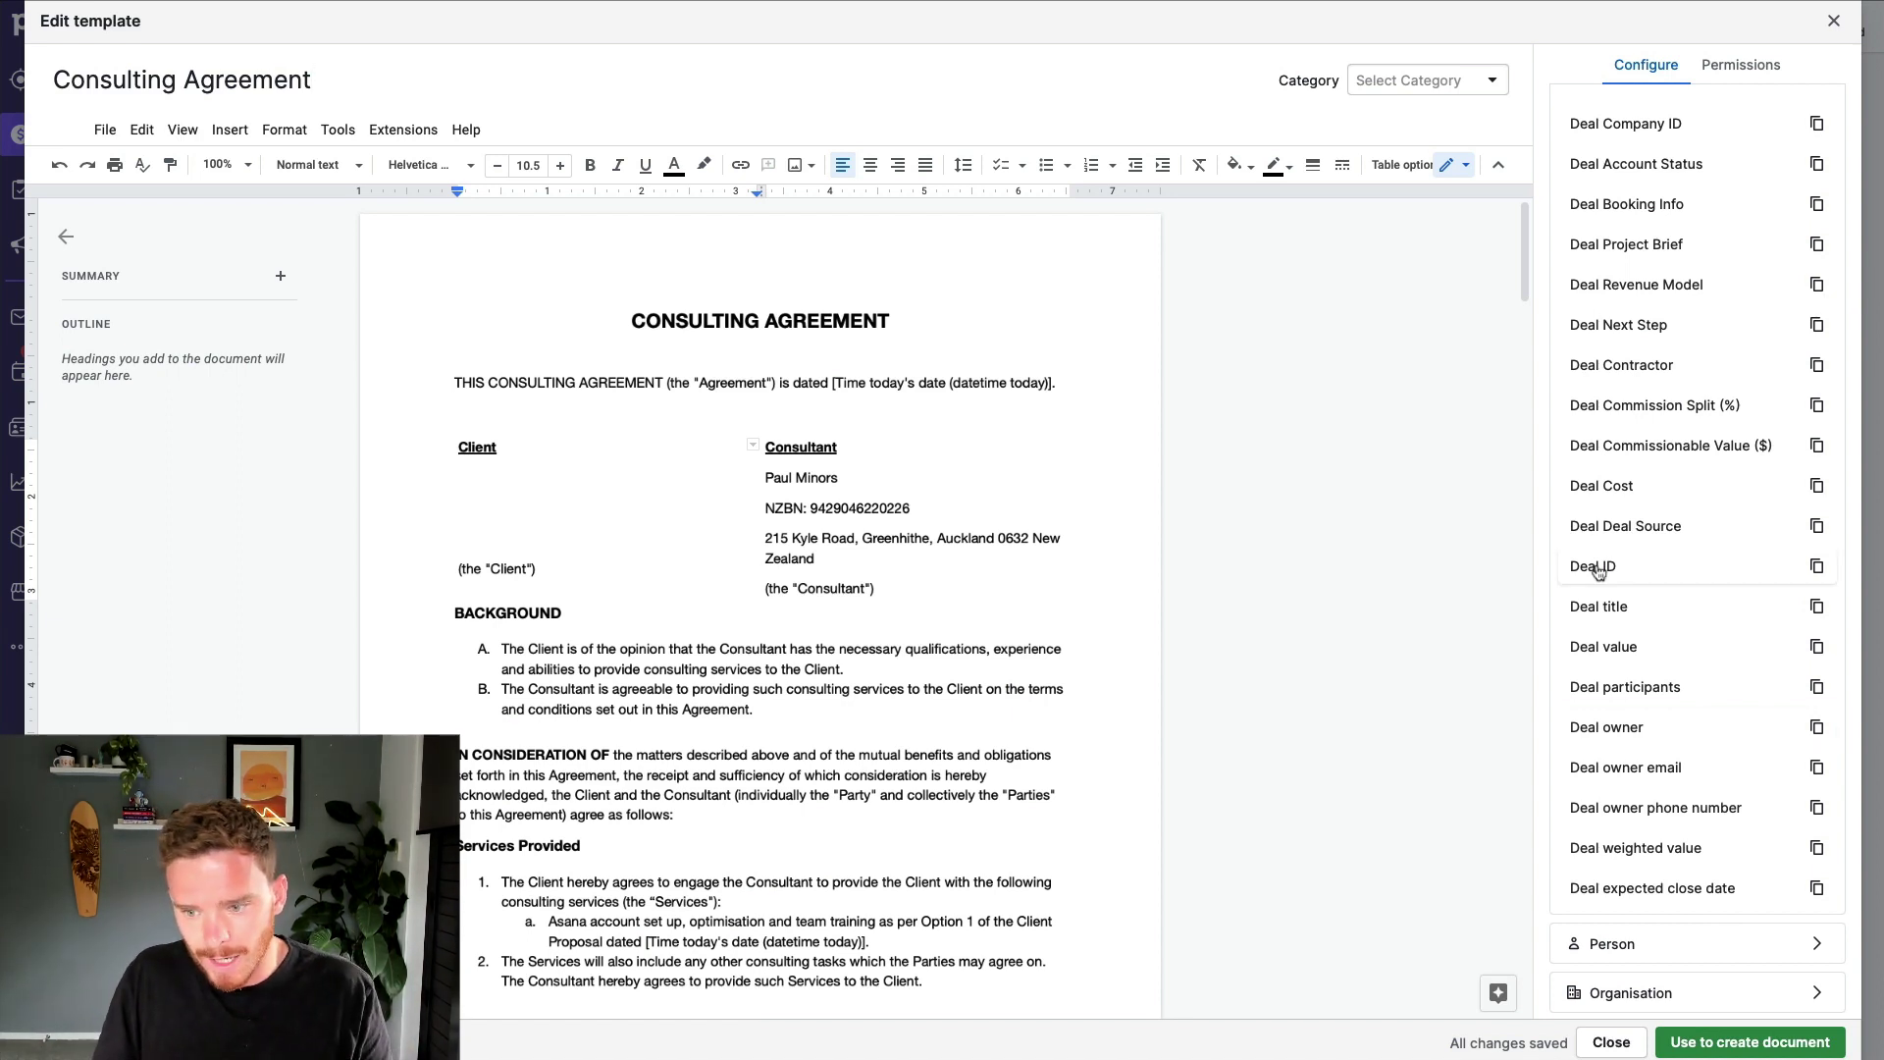
scroll(1619, 628, up, 3)
click(1732, 240)
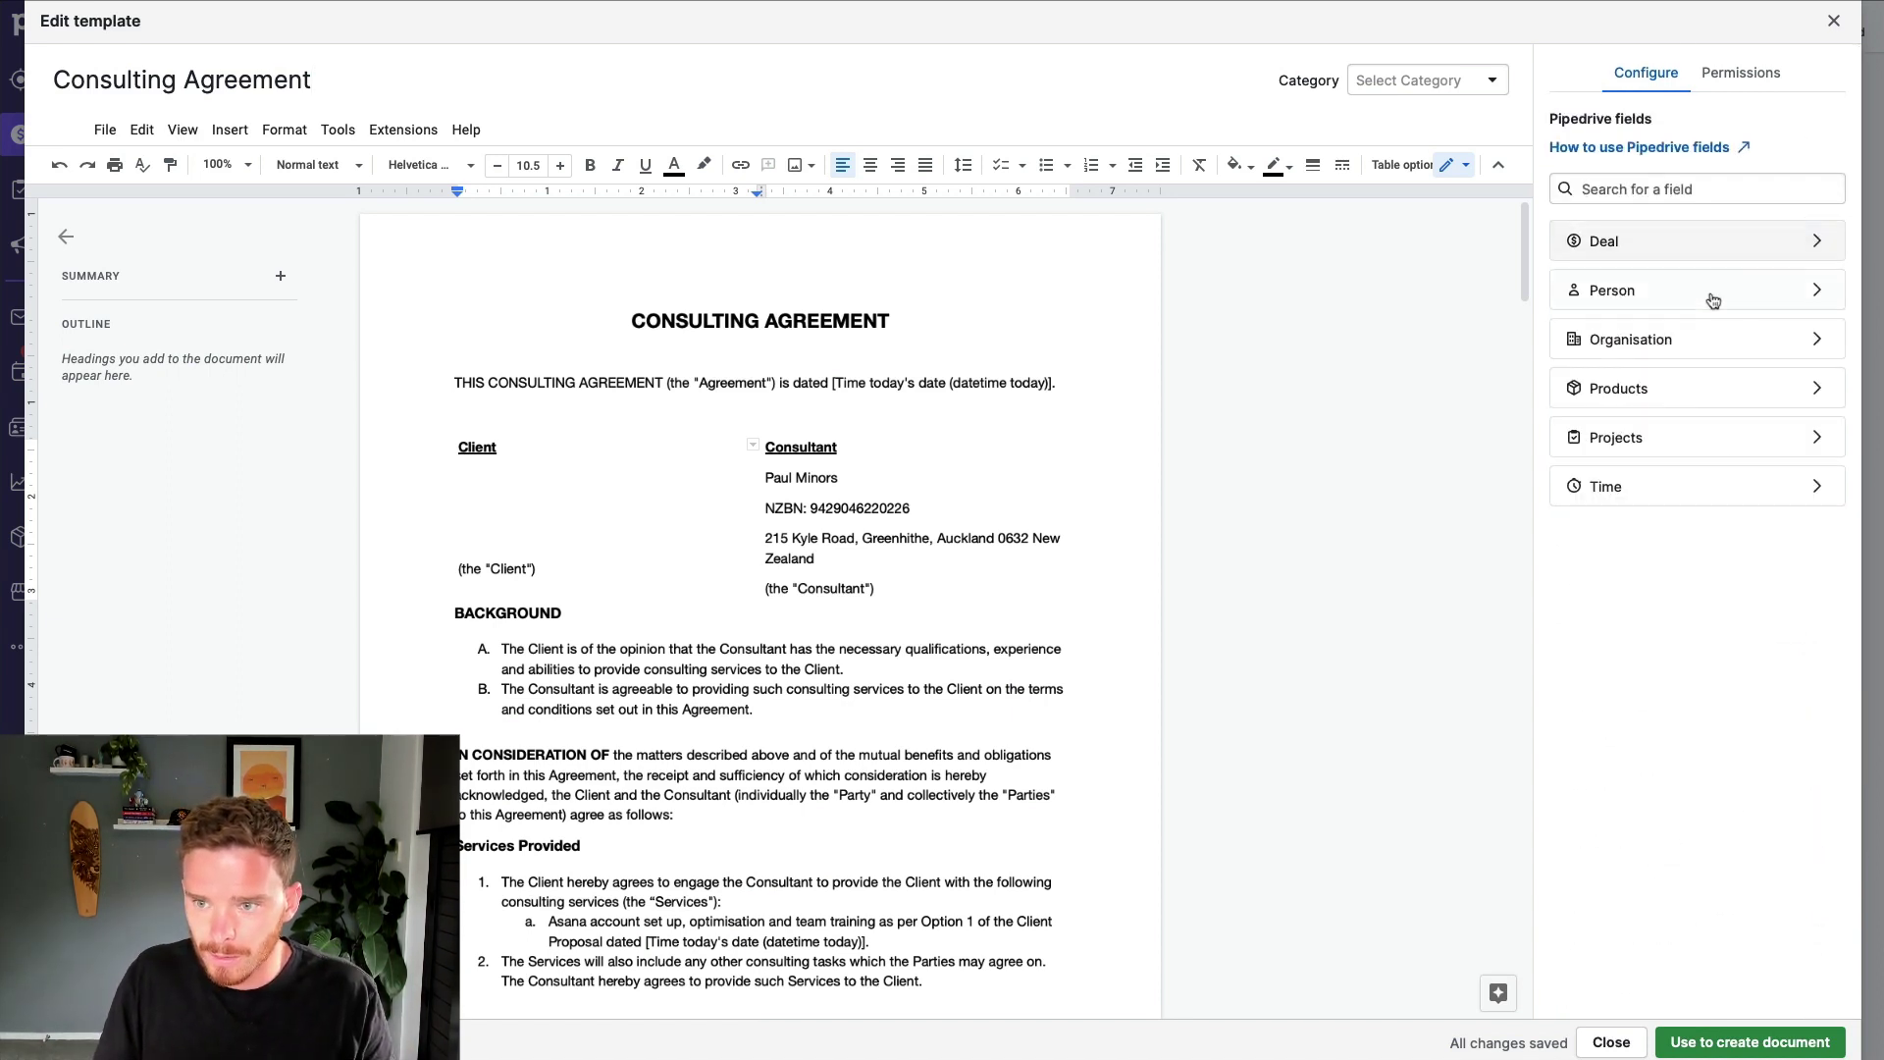
click(1608, 289)
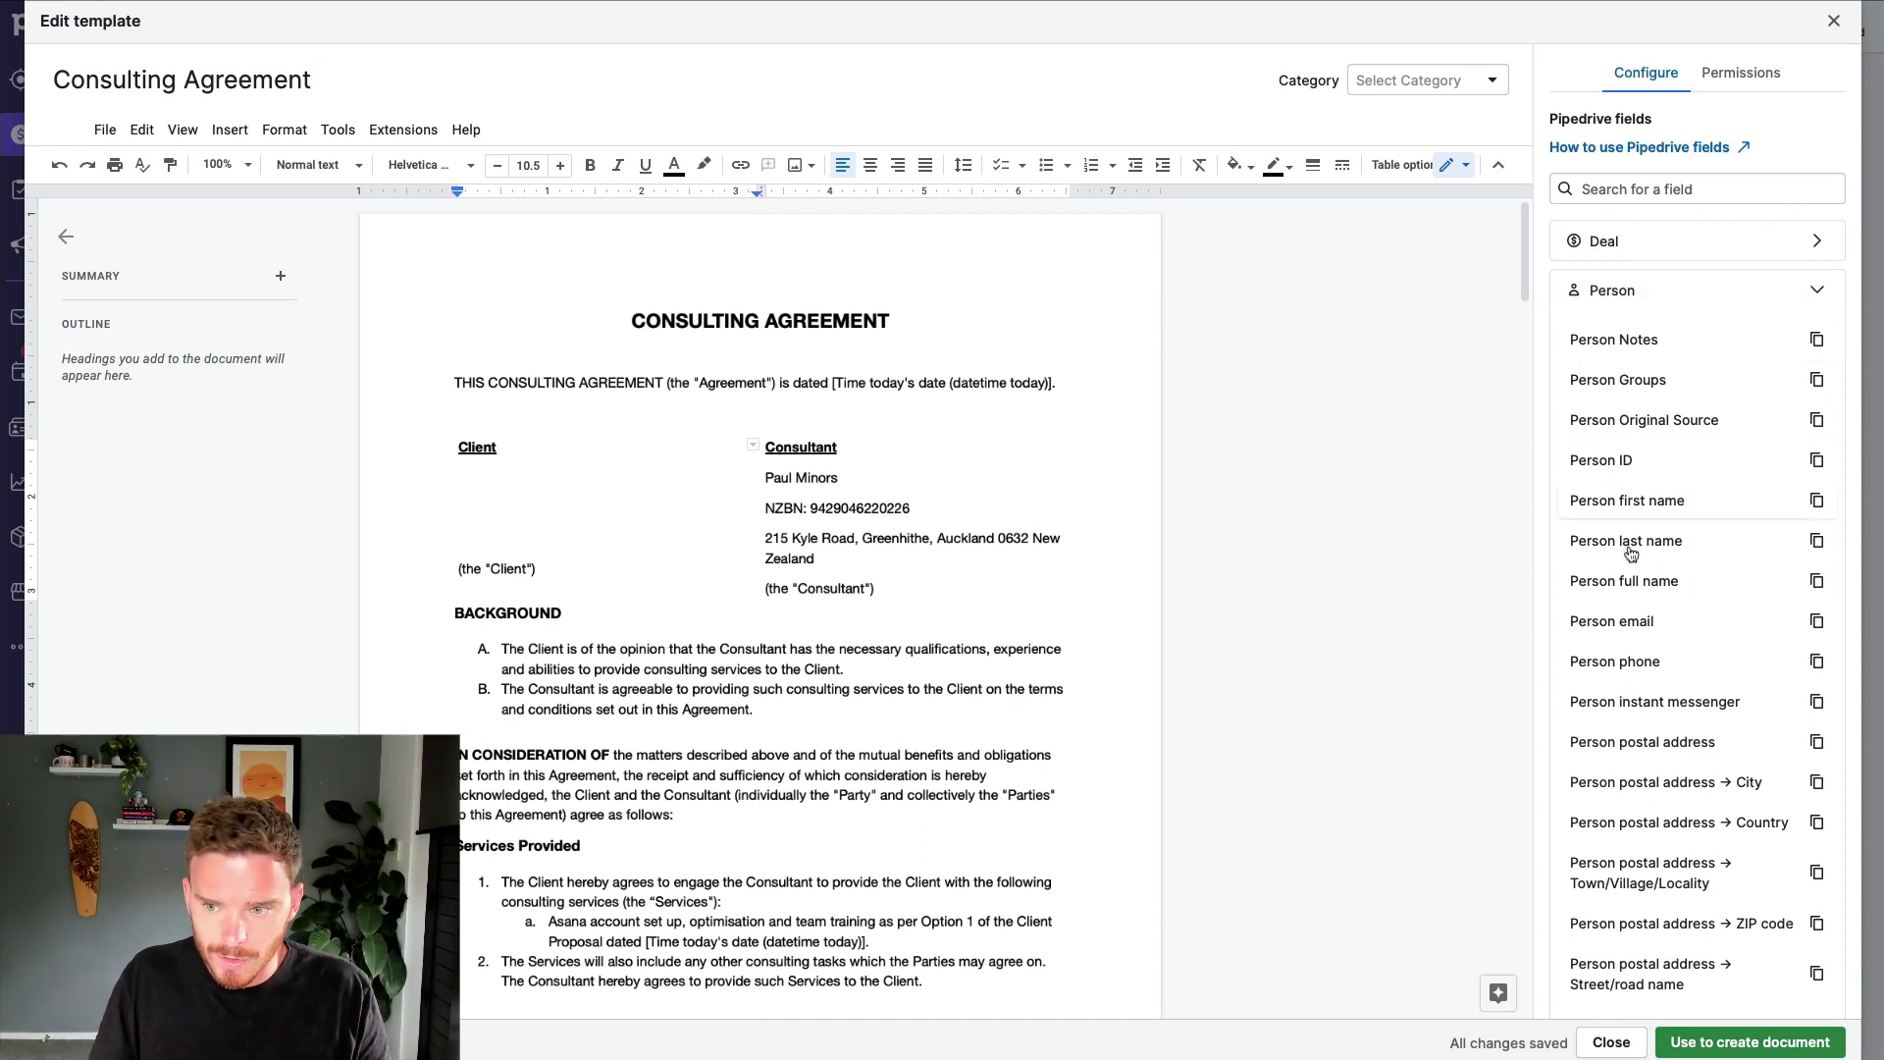
scroll(1648, 588, down, 3)
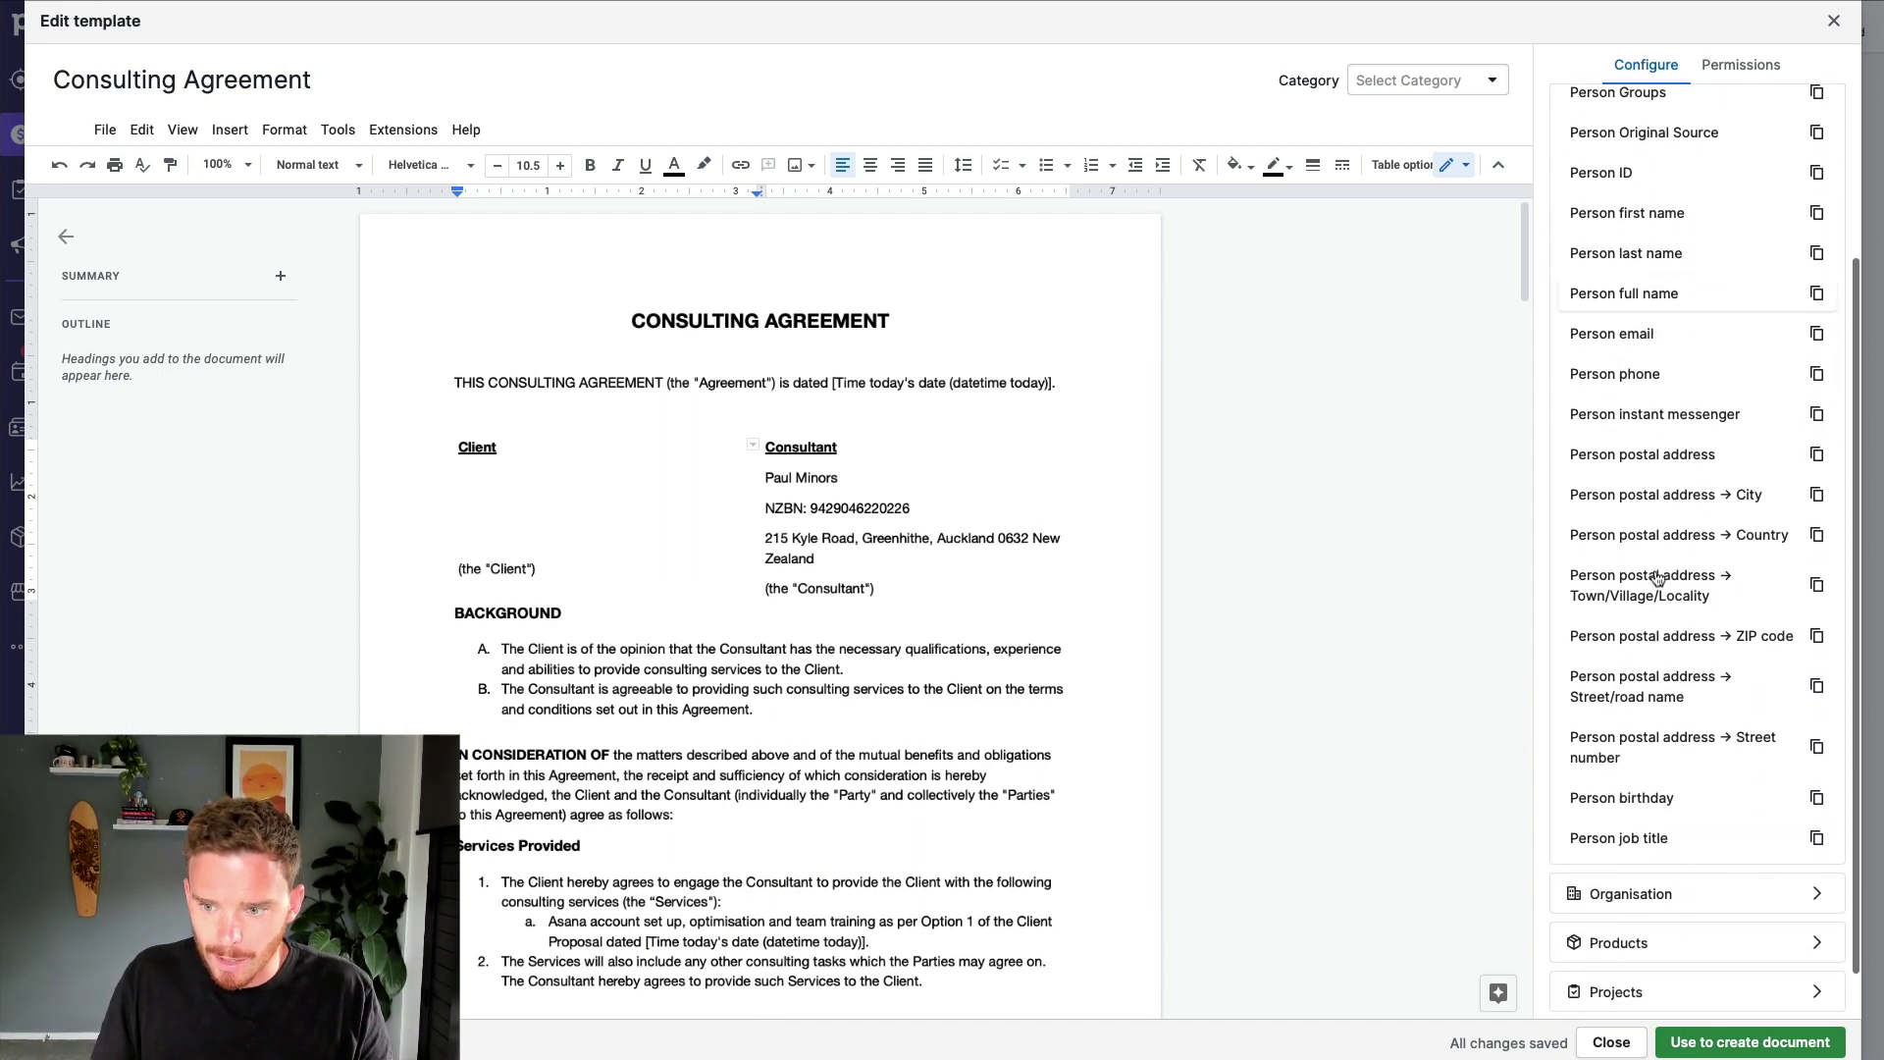
scroll(1615, 579, up, 3)
click(1682, 276)
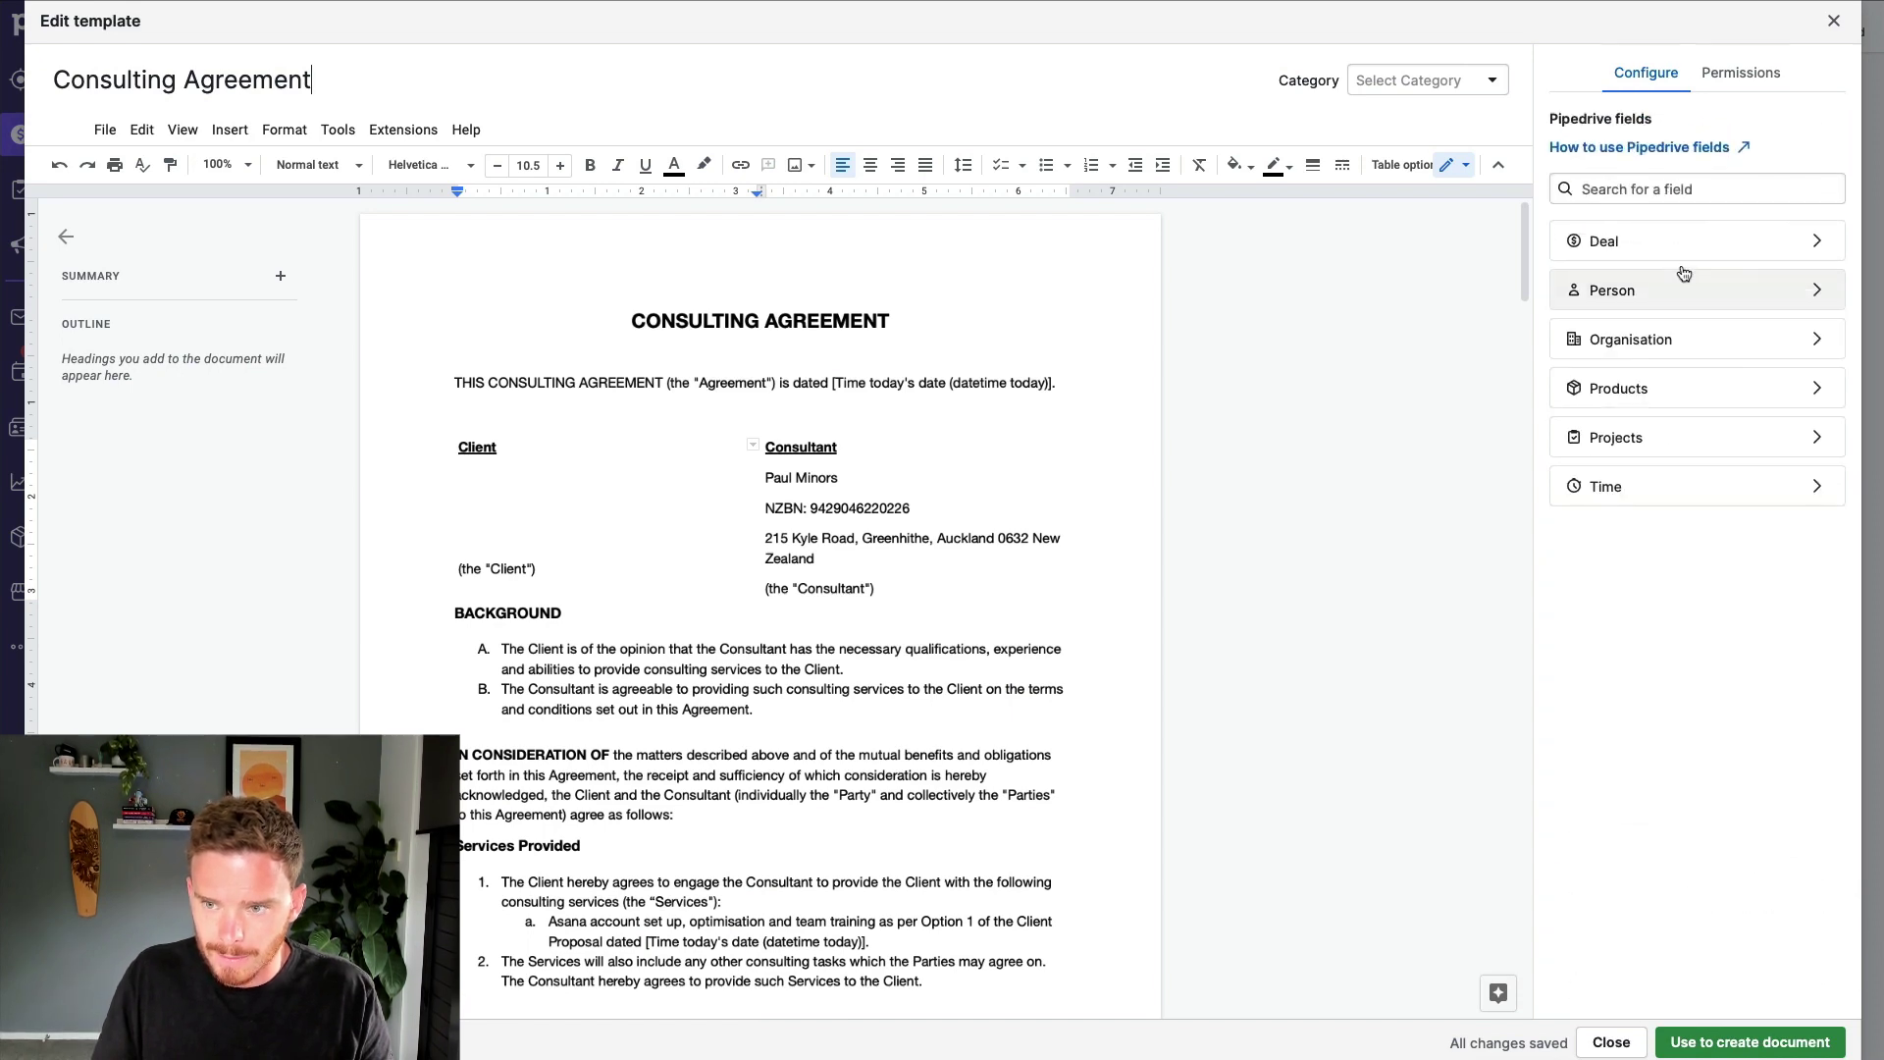
Copy the Organization name placeholder from the Organisation fields.
click(1733, 346)
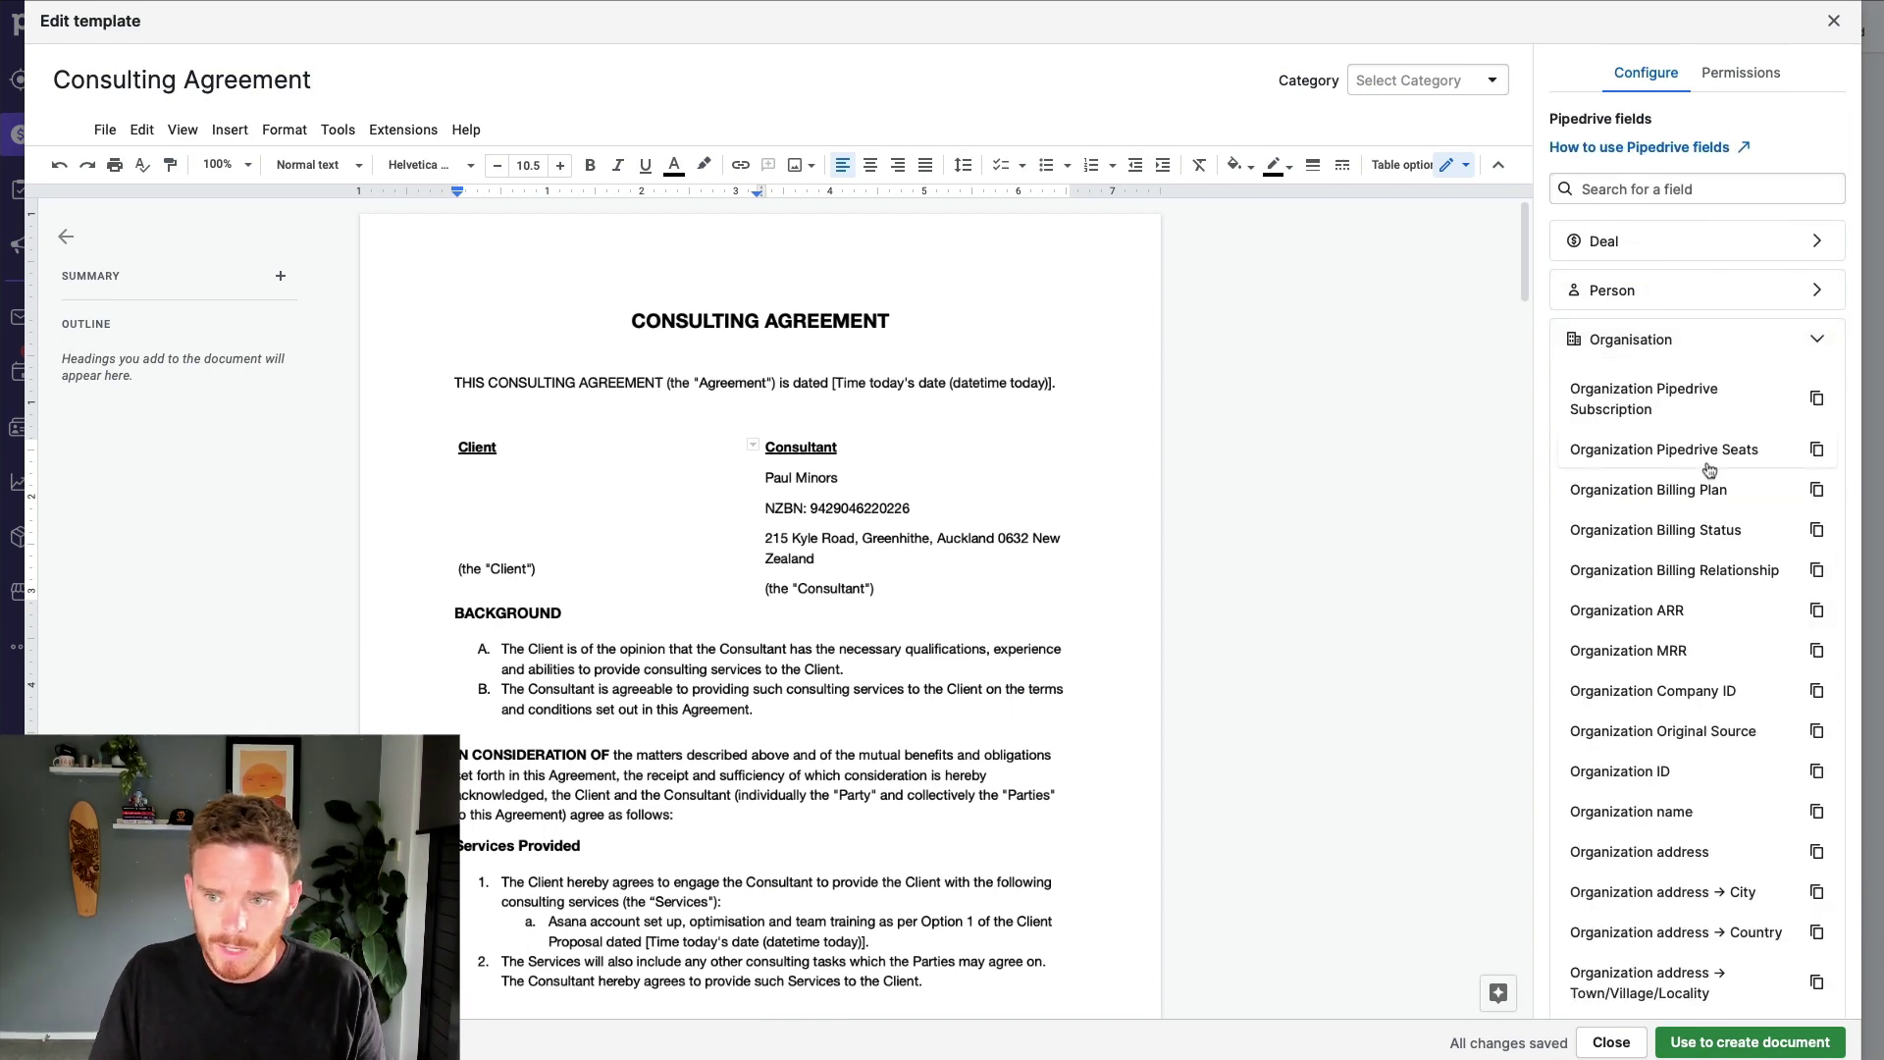
scroll(1652, 523, down, 2)
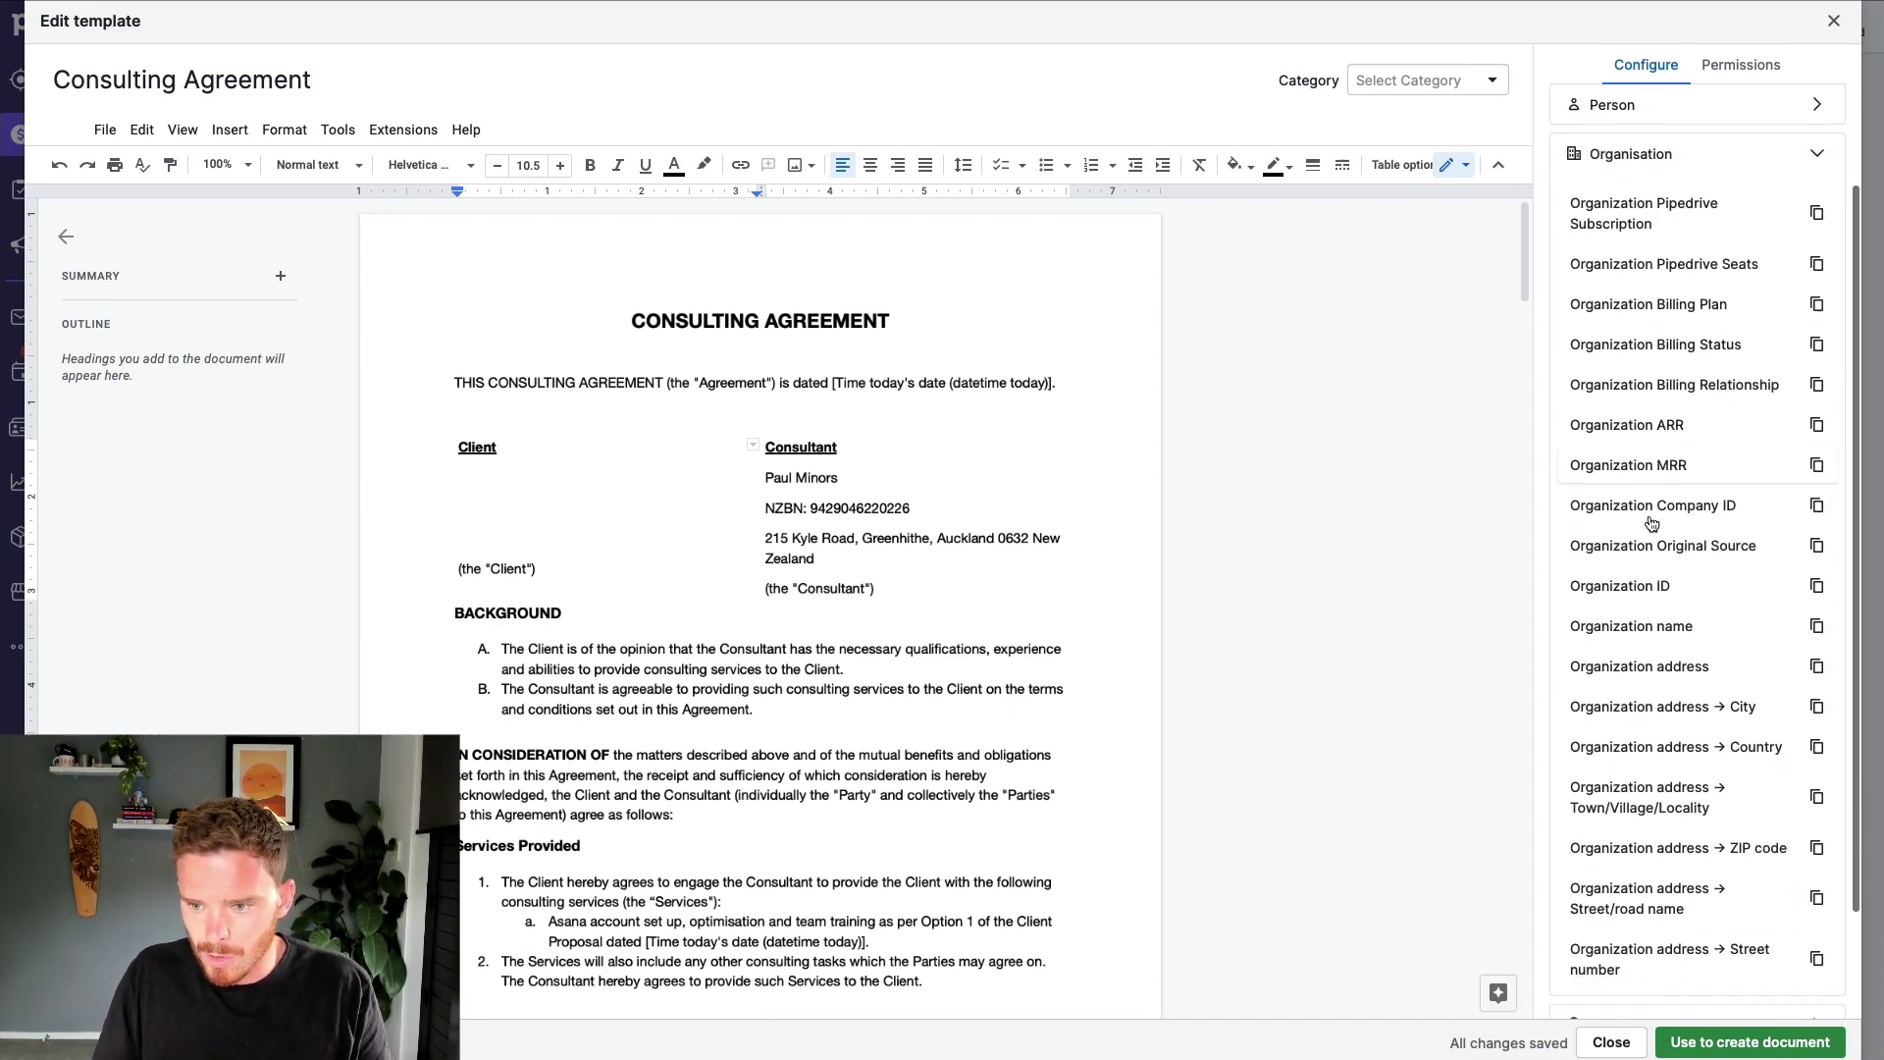
click(1668, 623)
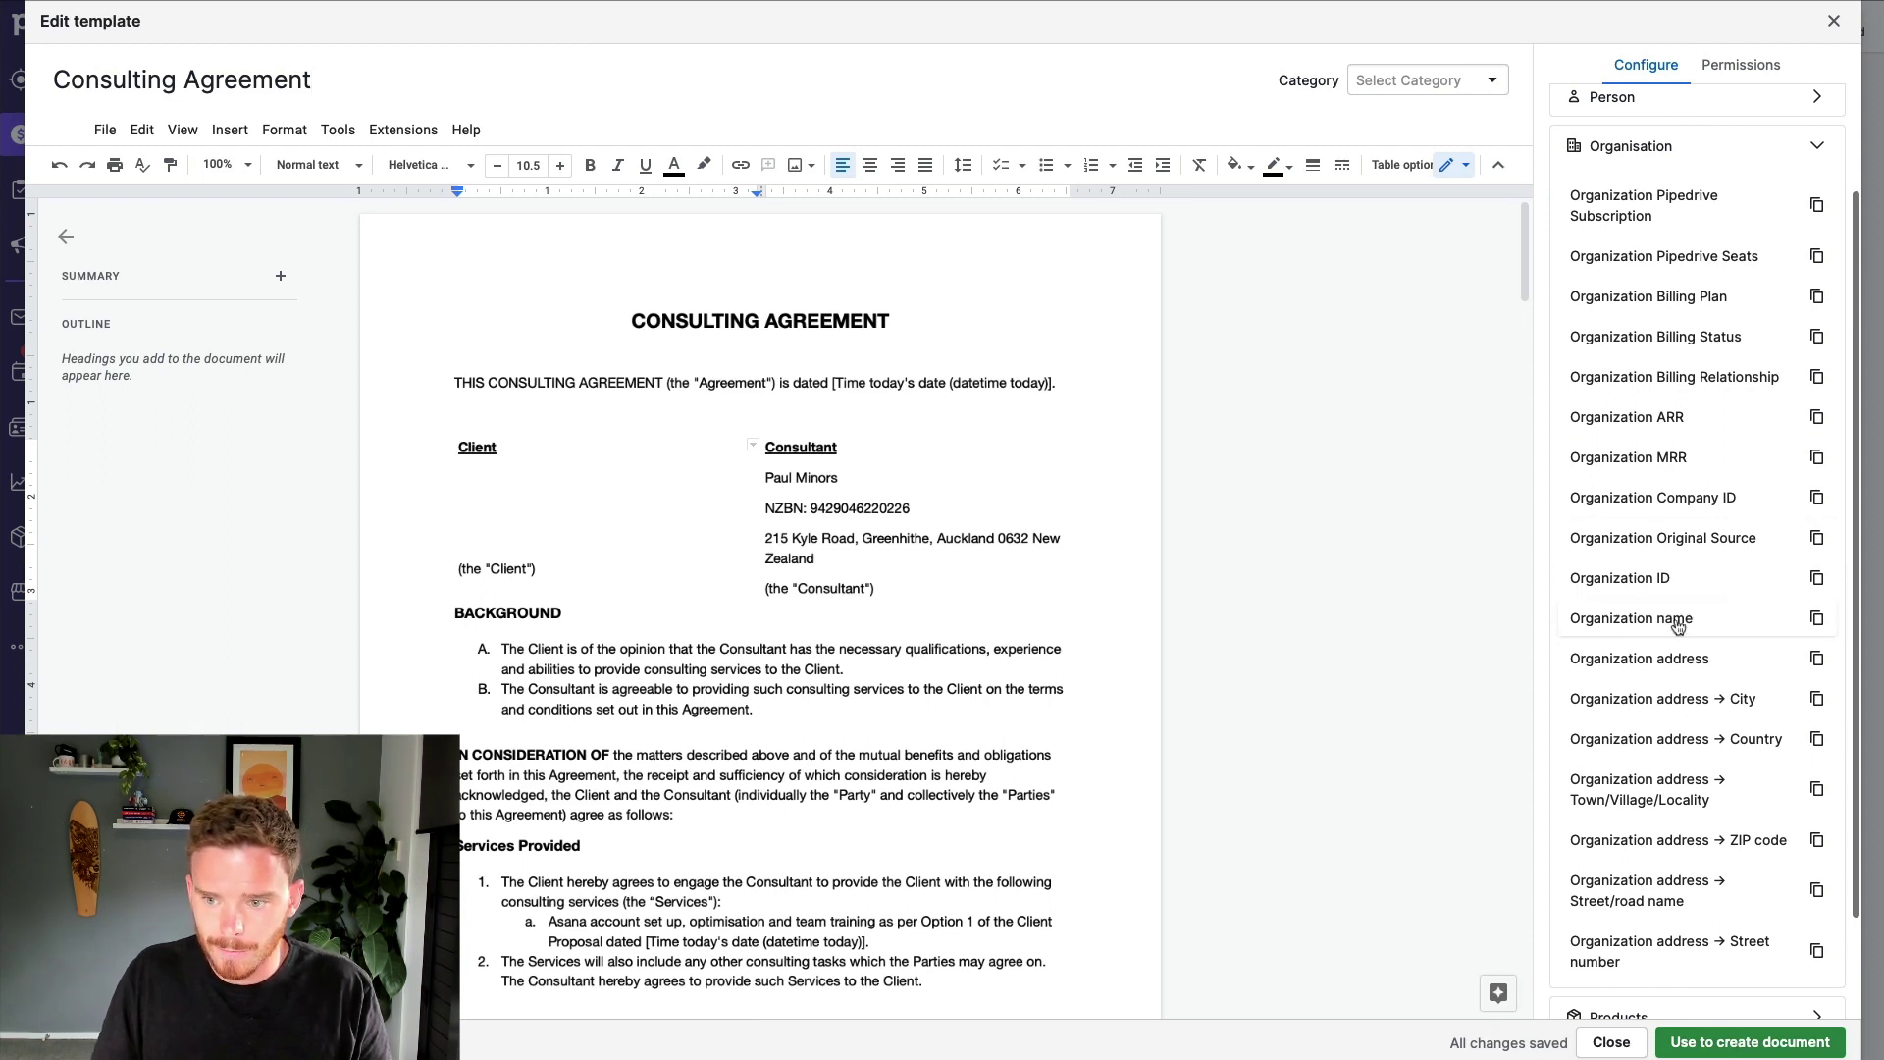
Insert the Organization name and Organization address fields under Client.
click(490, 482)
key(ctrl+v)
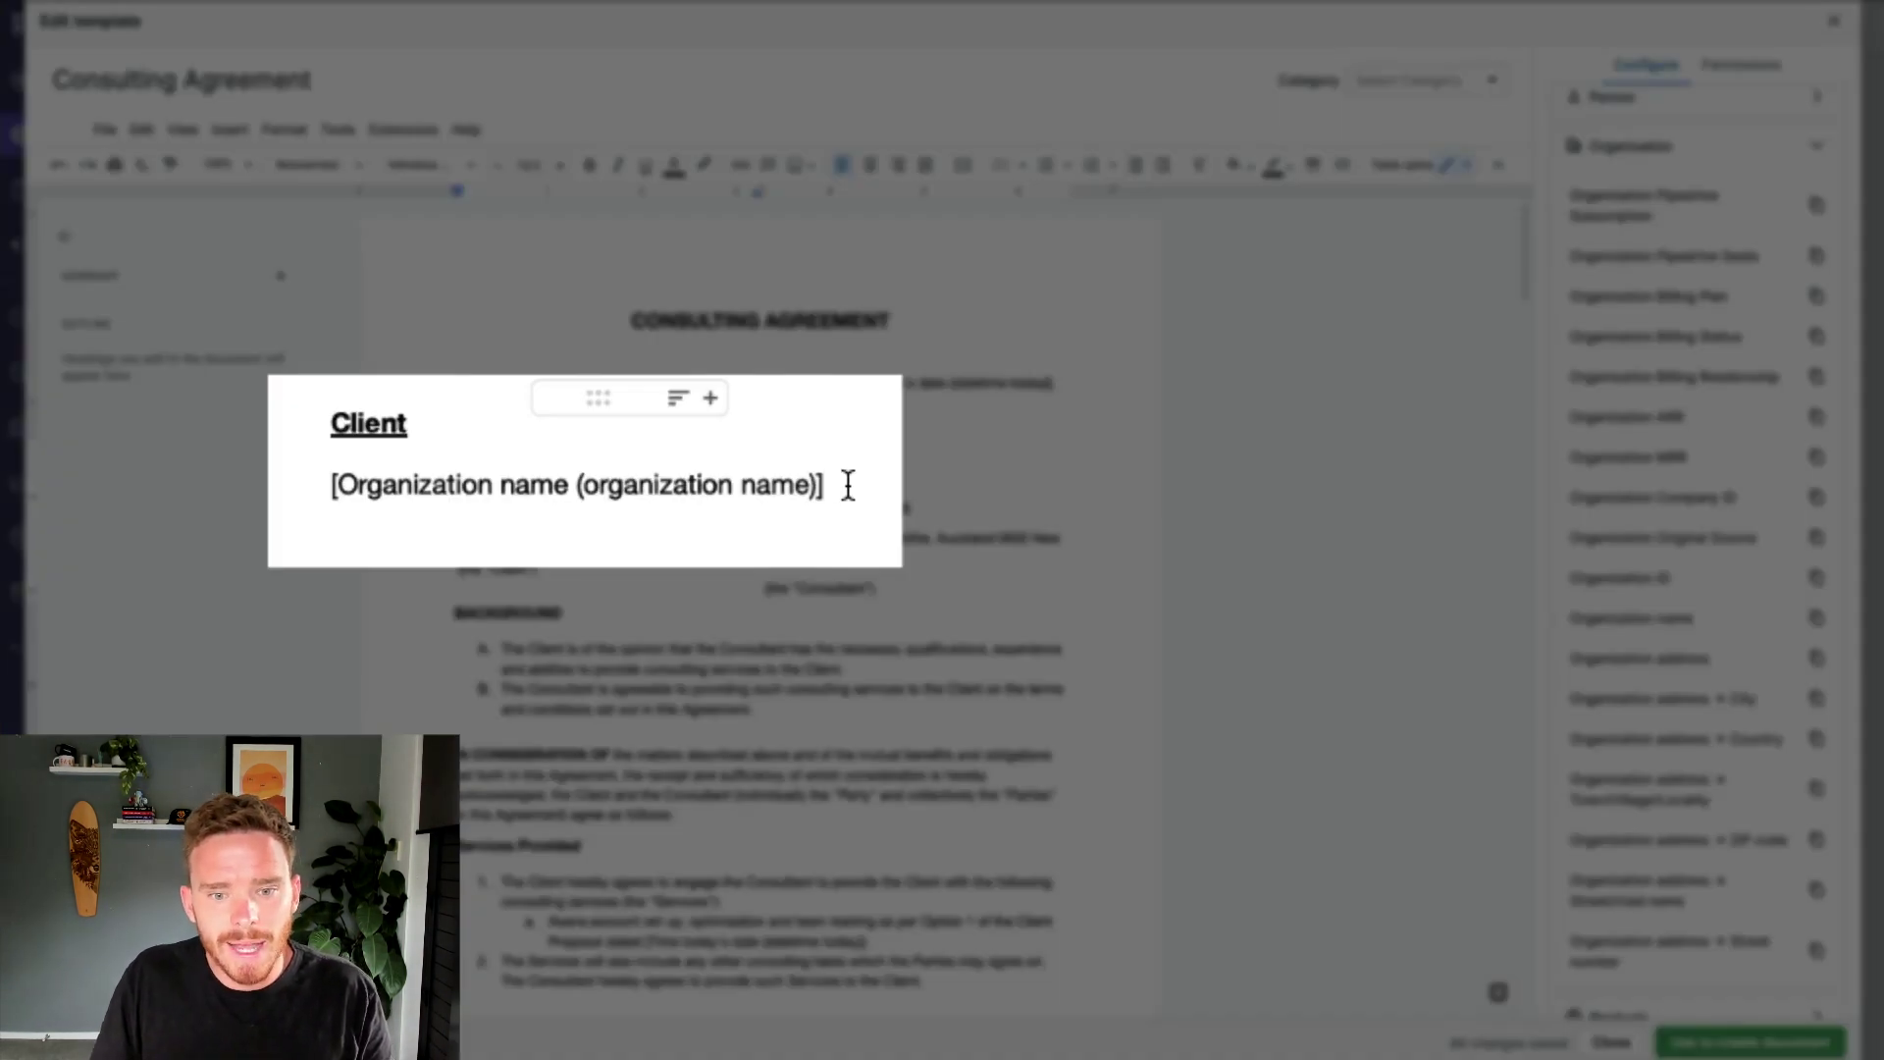
drag(847, 484, 307, 487)
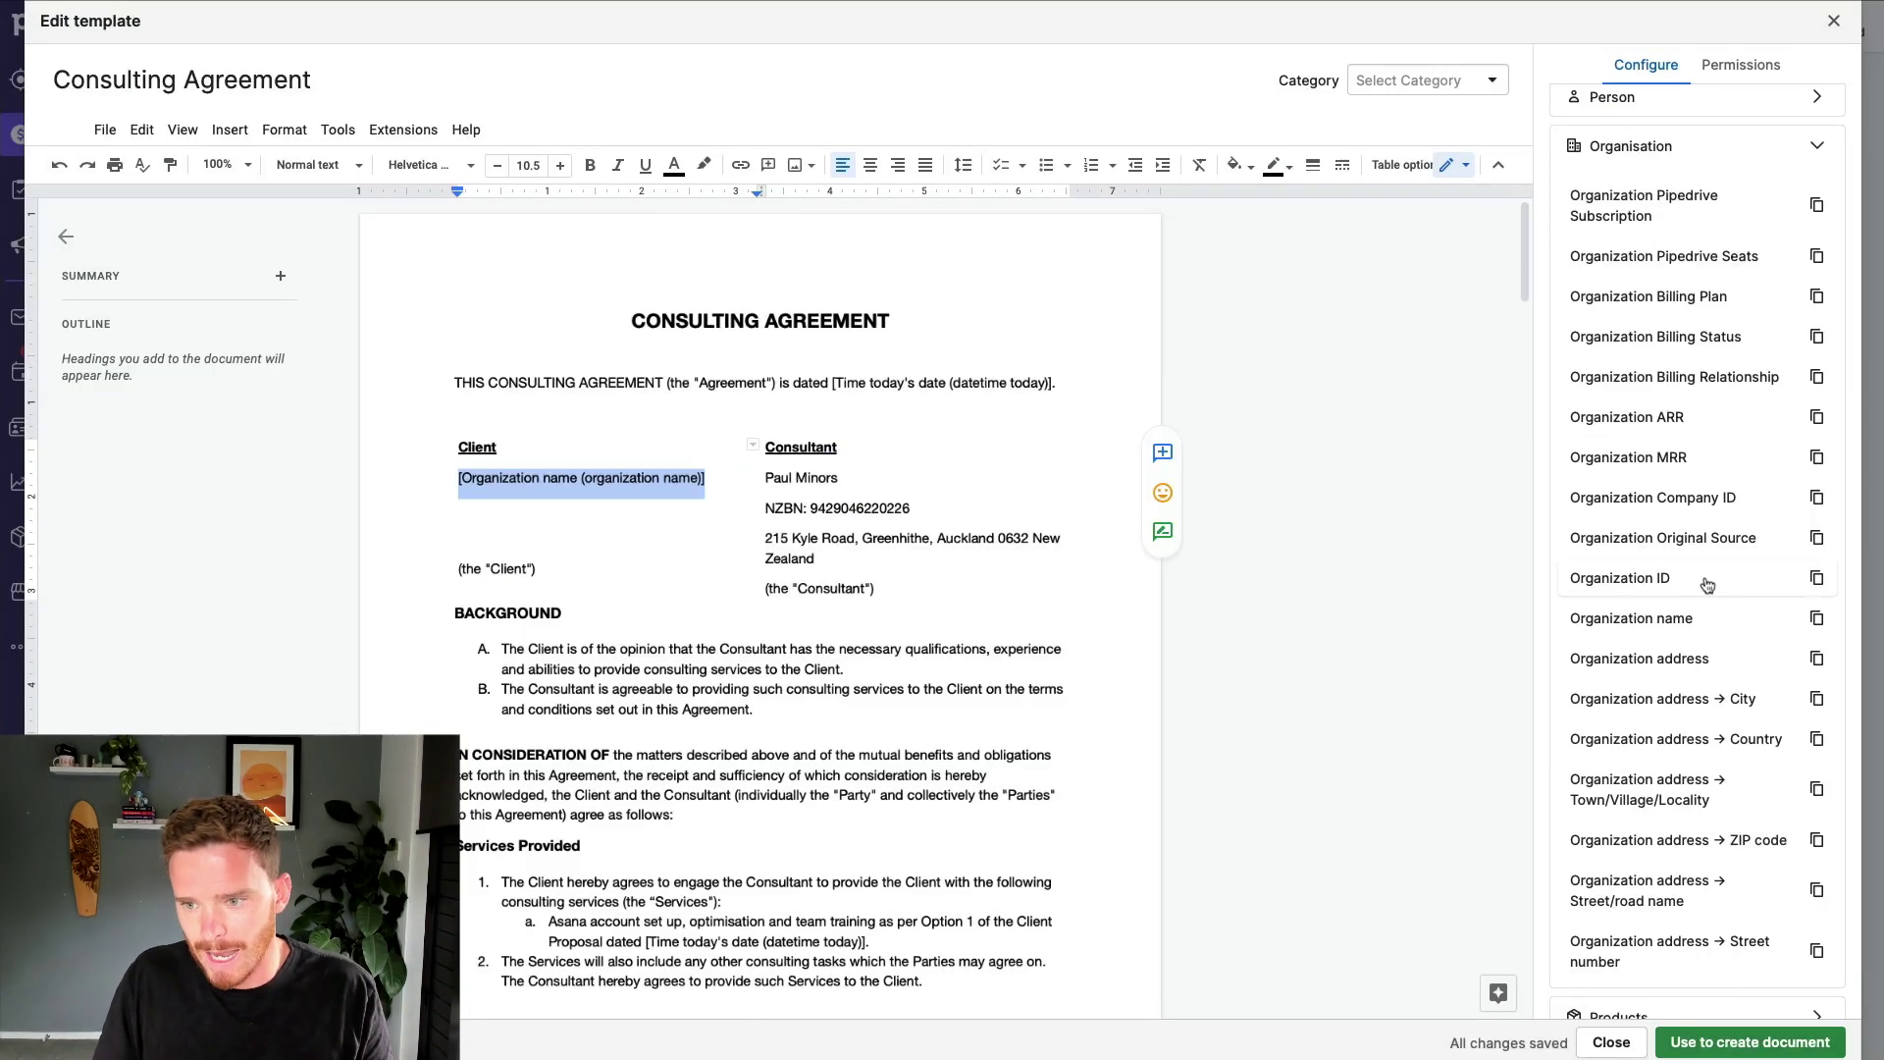
click(1816, 659)
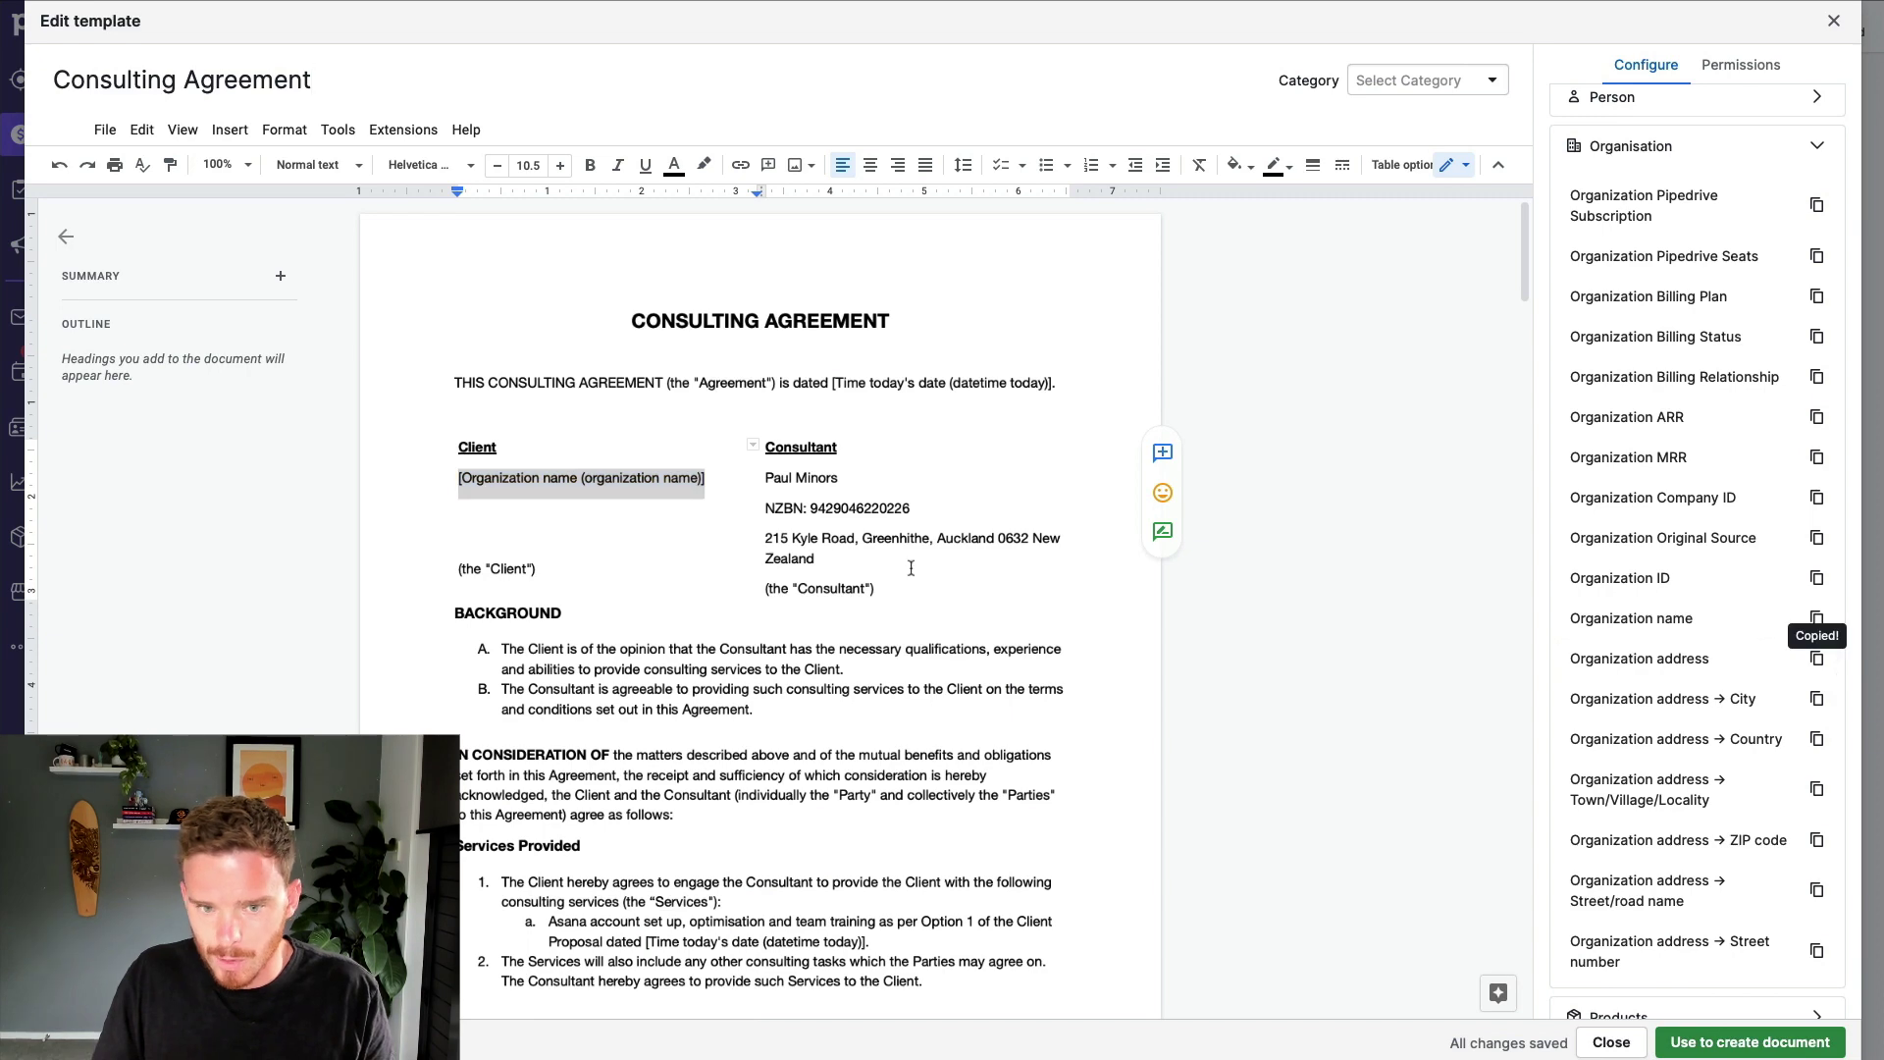
click(591, 517)
key(ctrl+v)
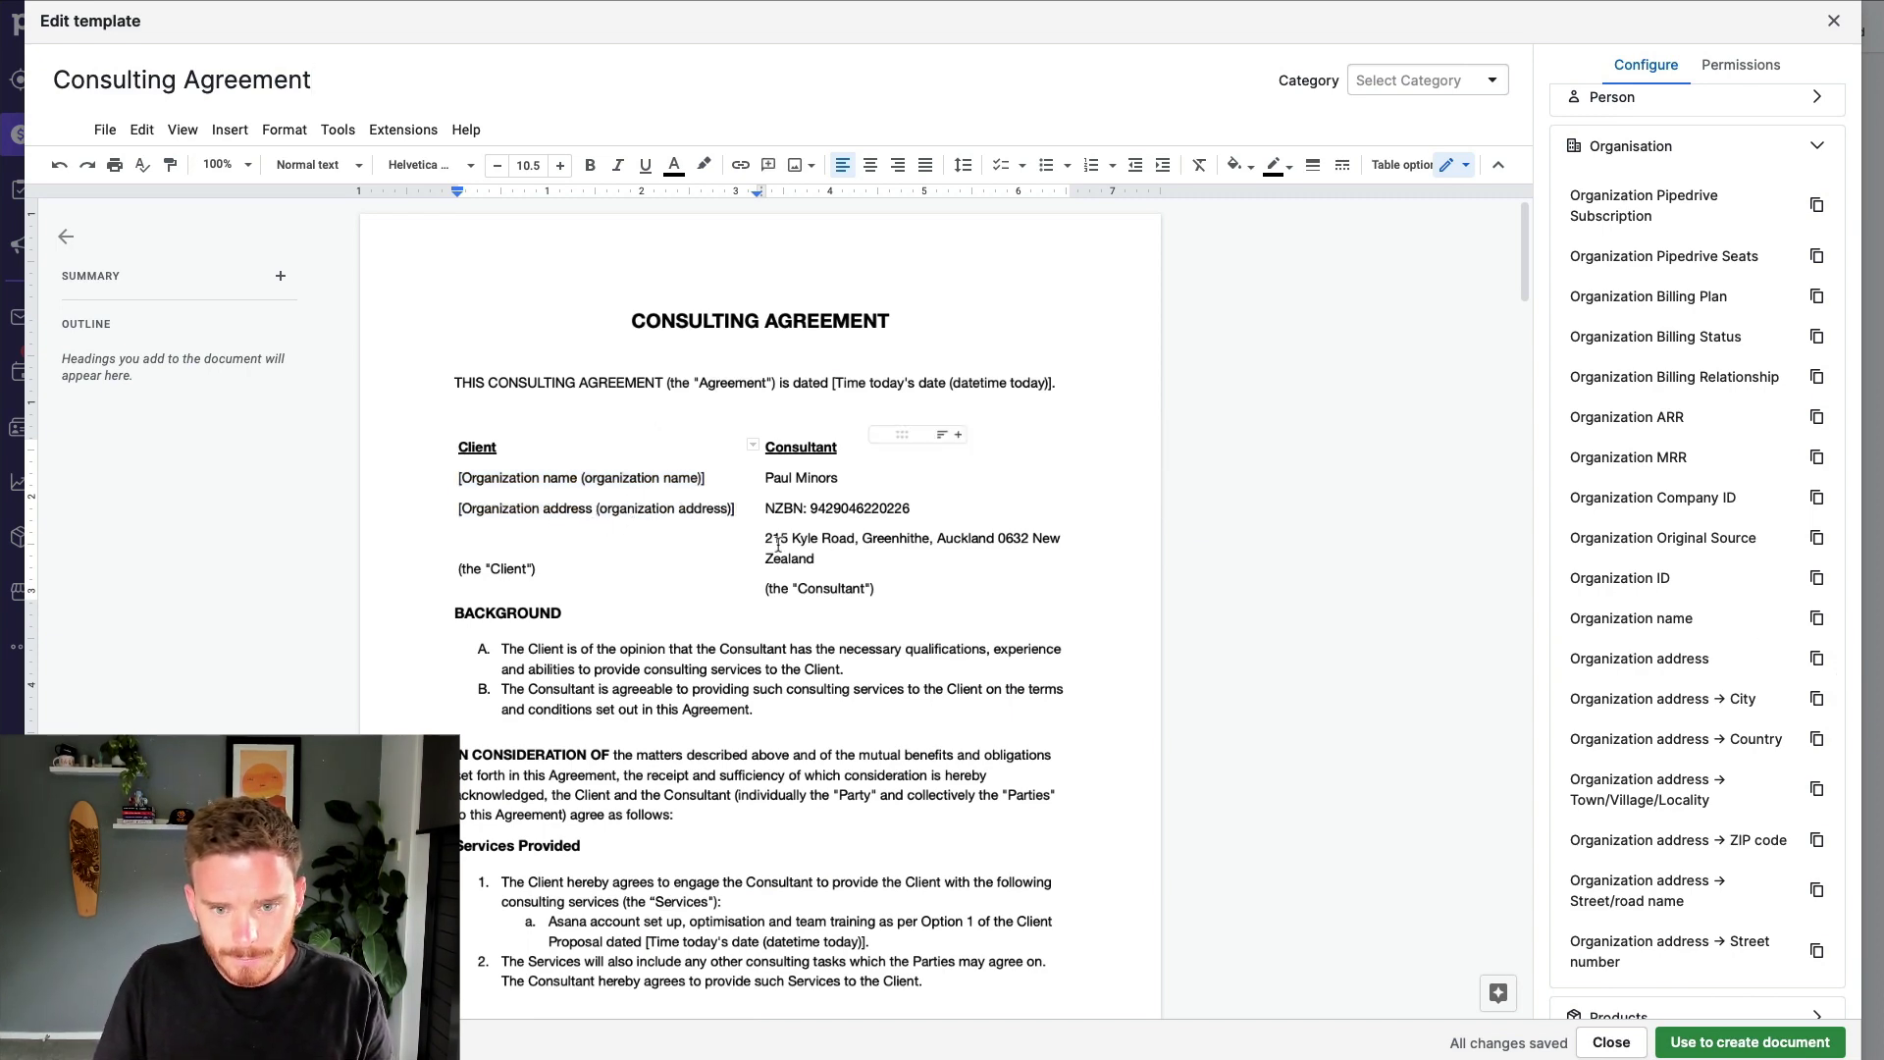
Insert the Short today's date field after 'on this day of', ending with a full stop.
scroll(765, 550, down, 20)
scroll(764, 556, down, 7)
click(819, 549)
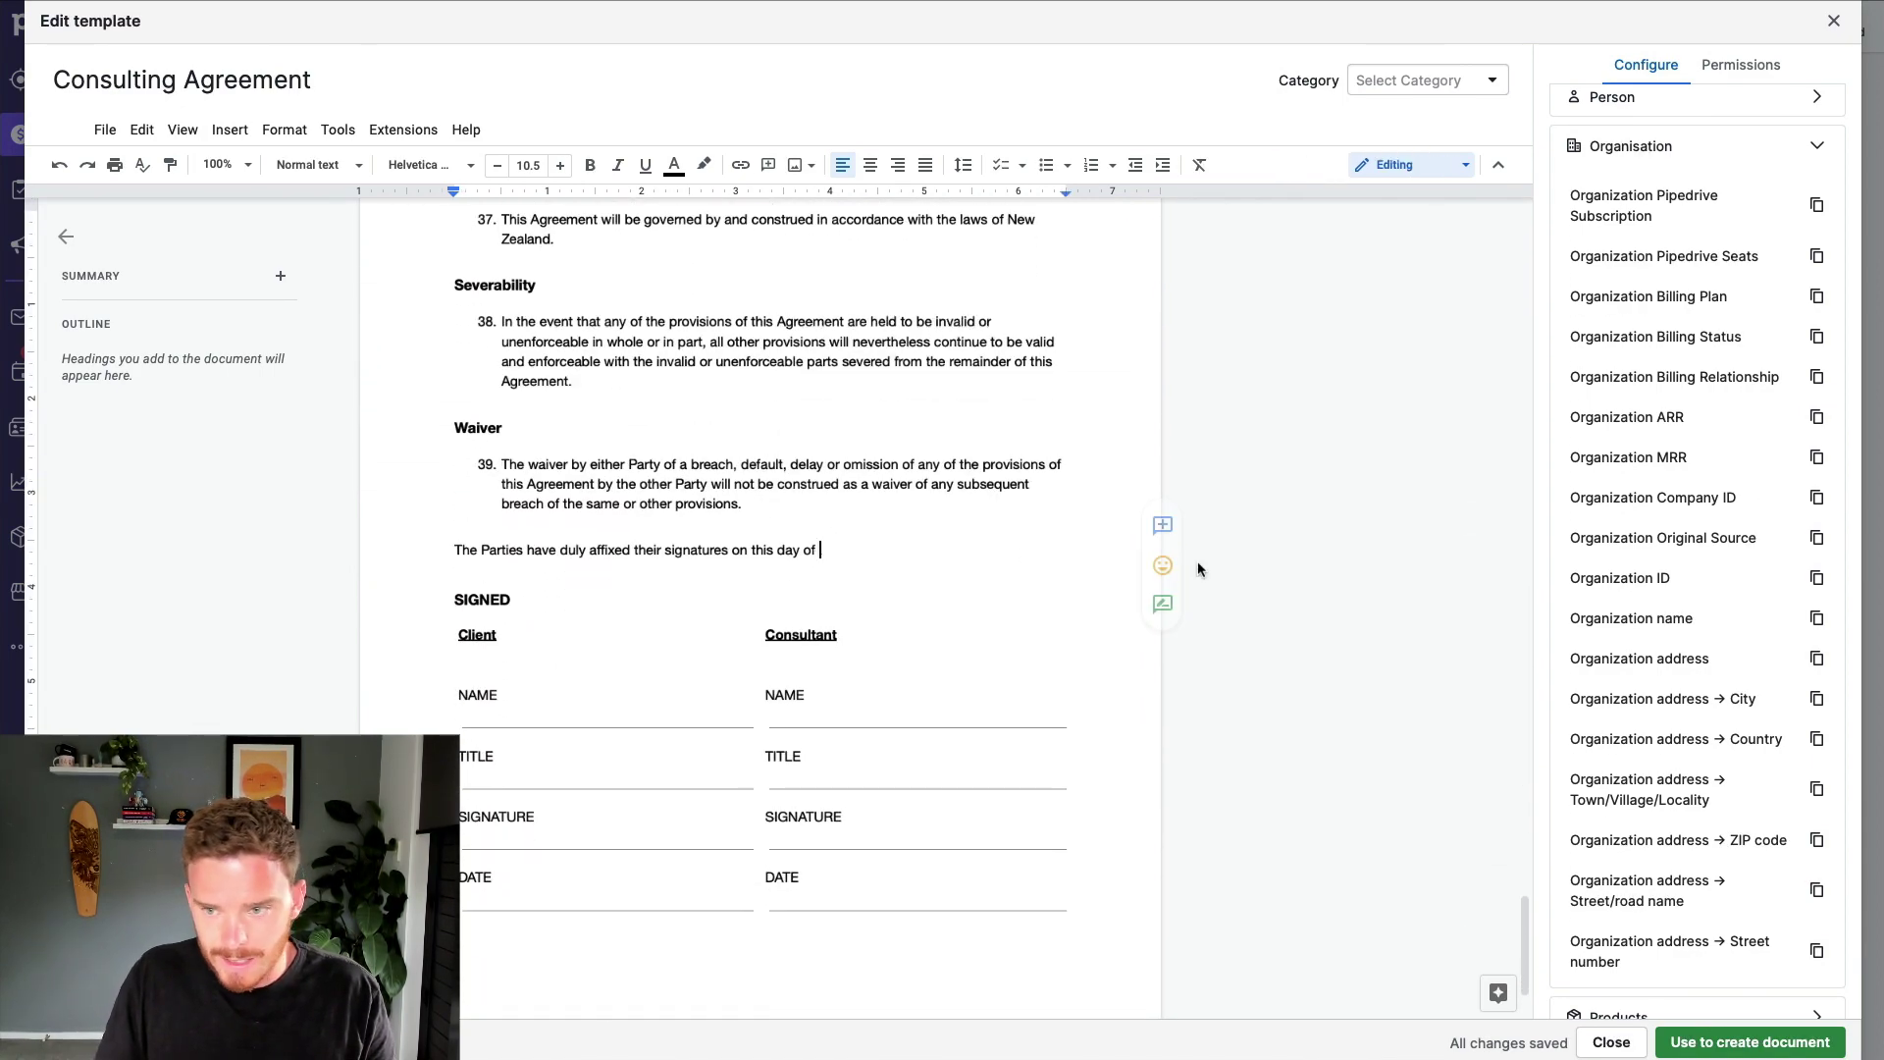
scroll(1759, 281, up, 3)
click(1759, 279)
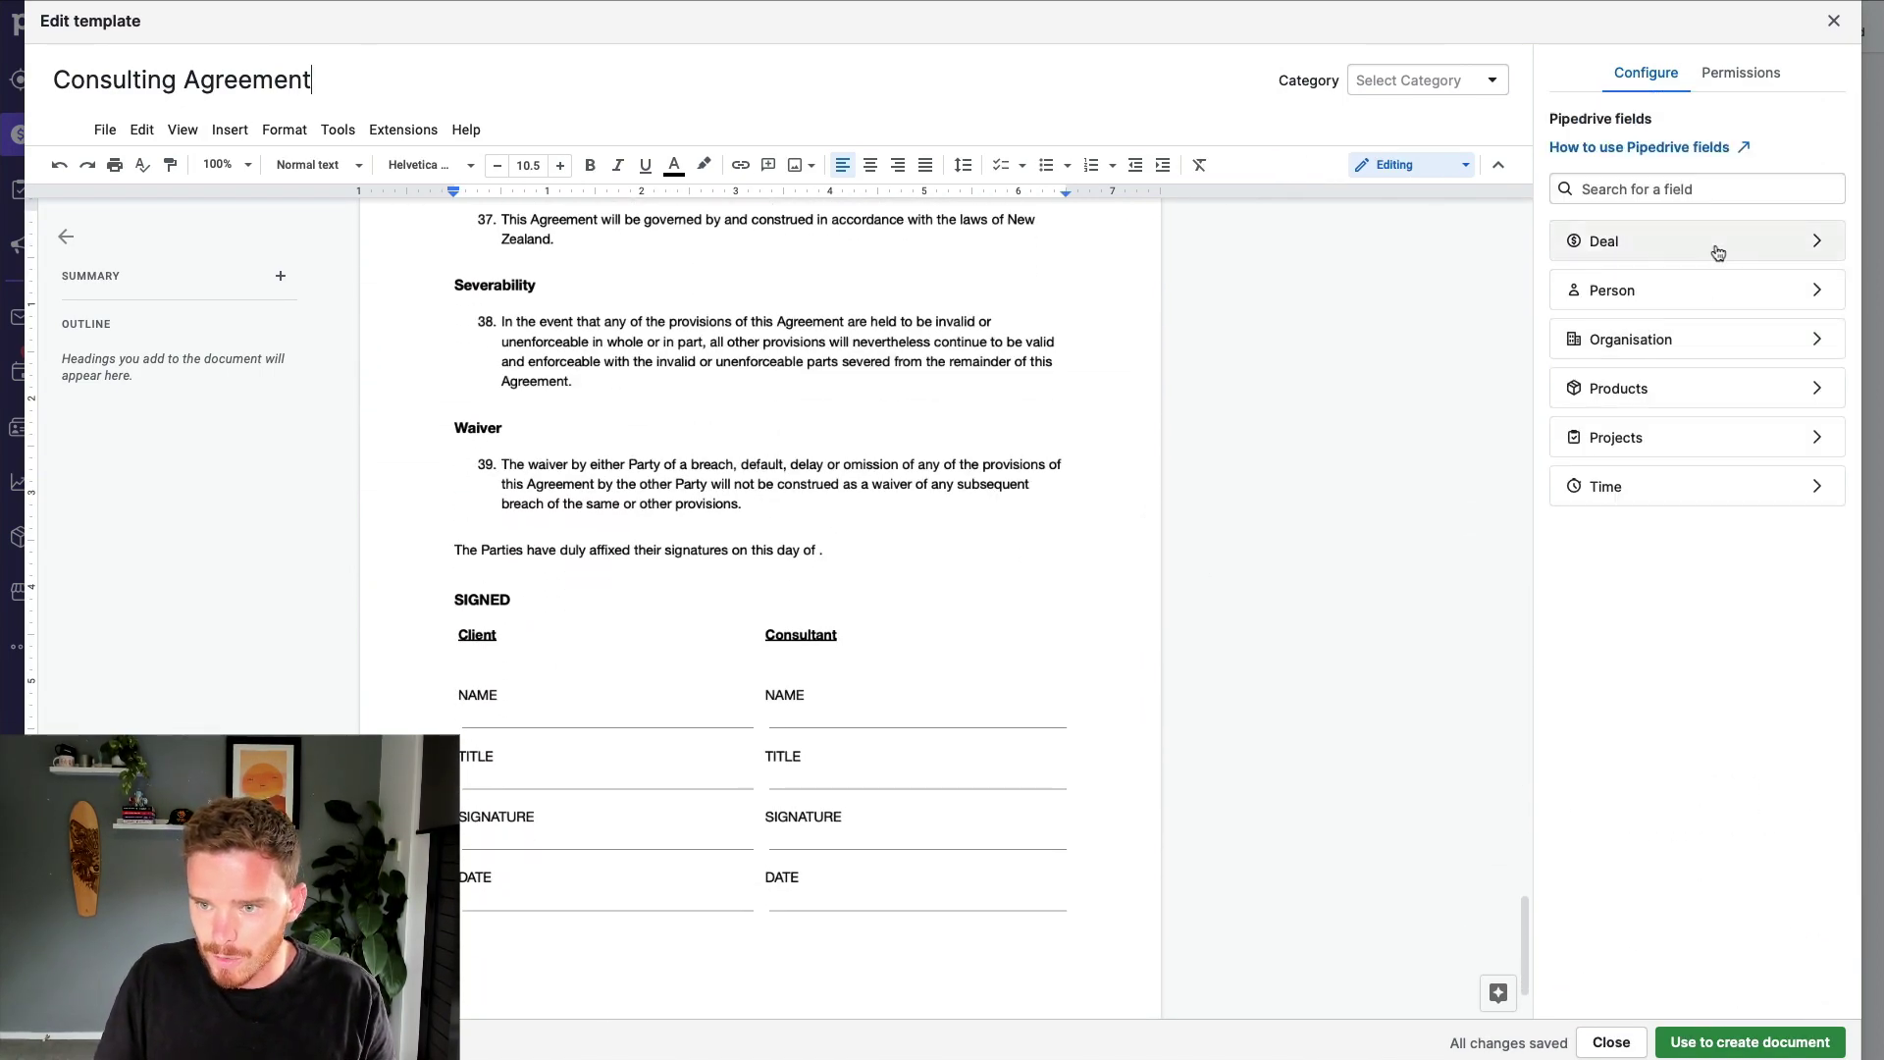
click(1755, 482)
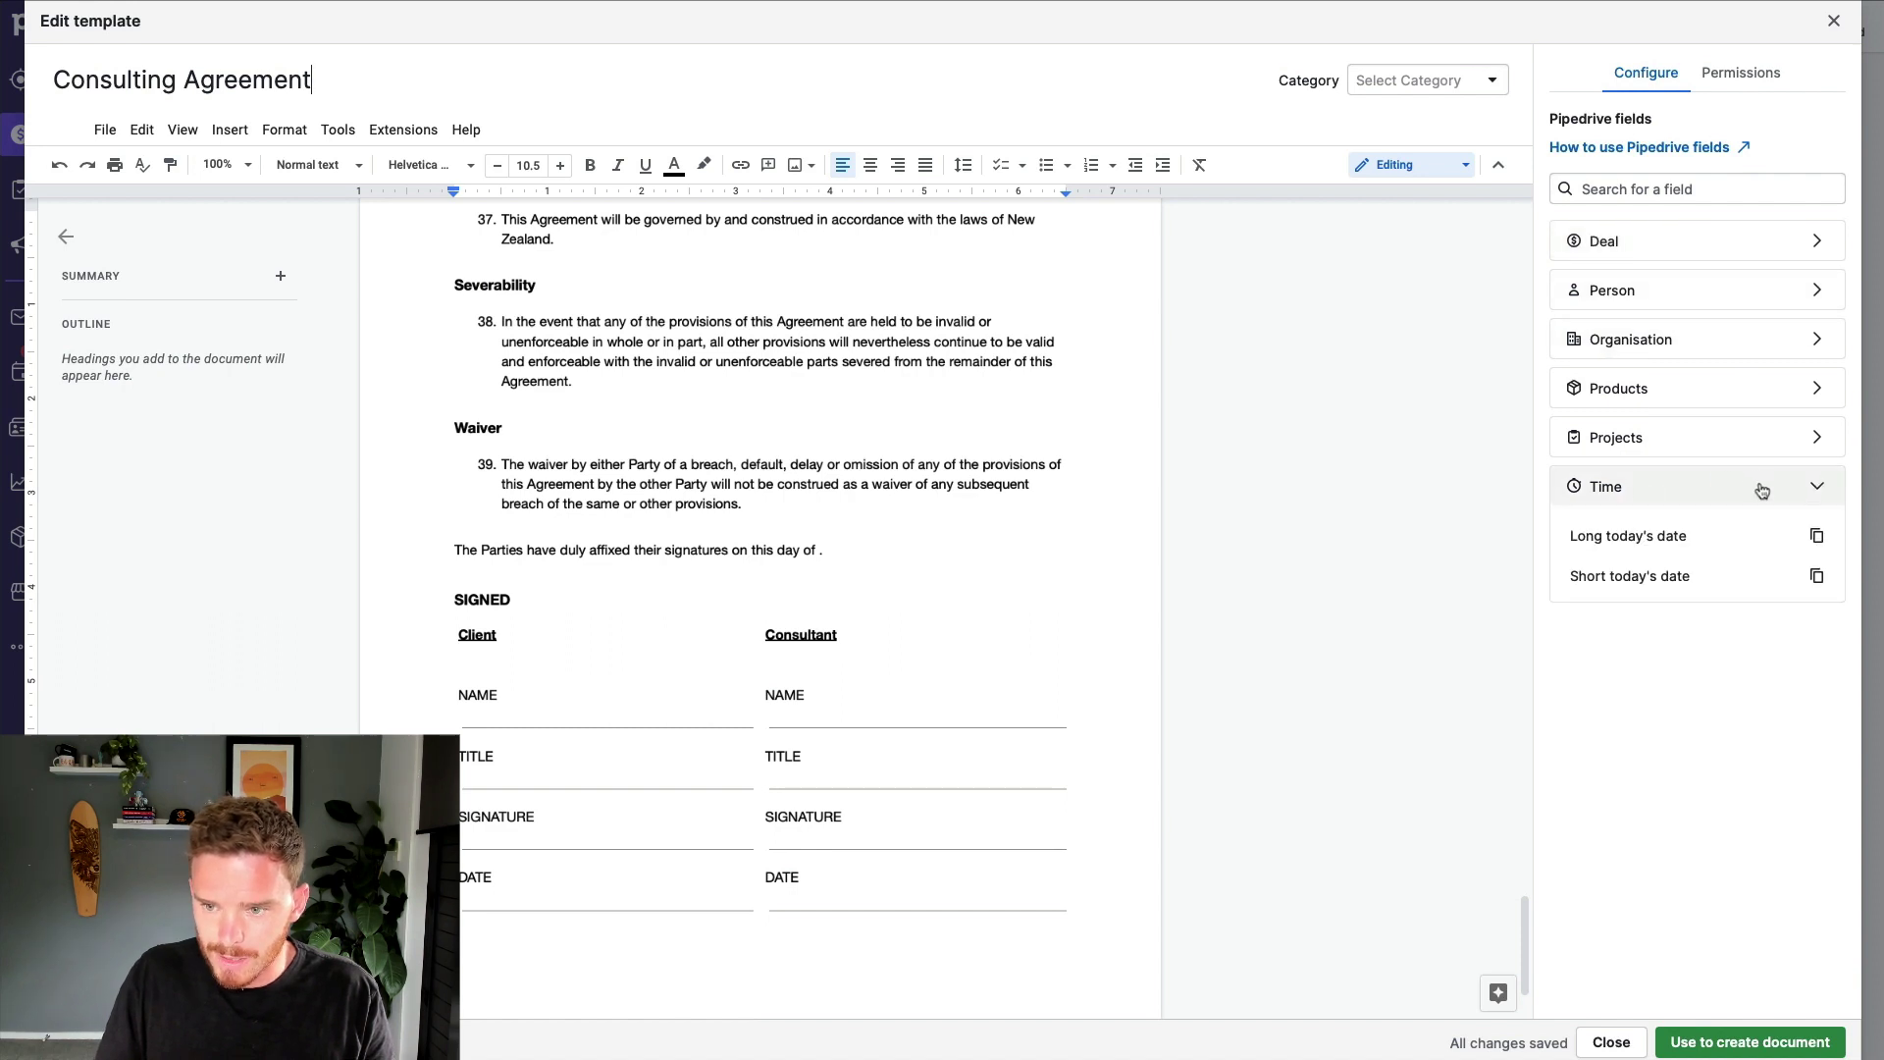
click(1634, 580)
click(821, 551)
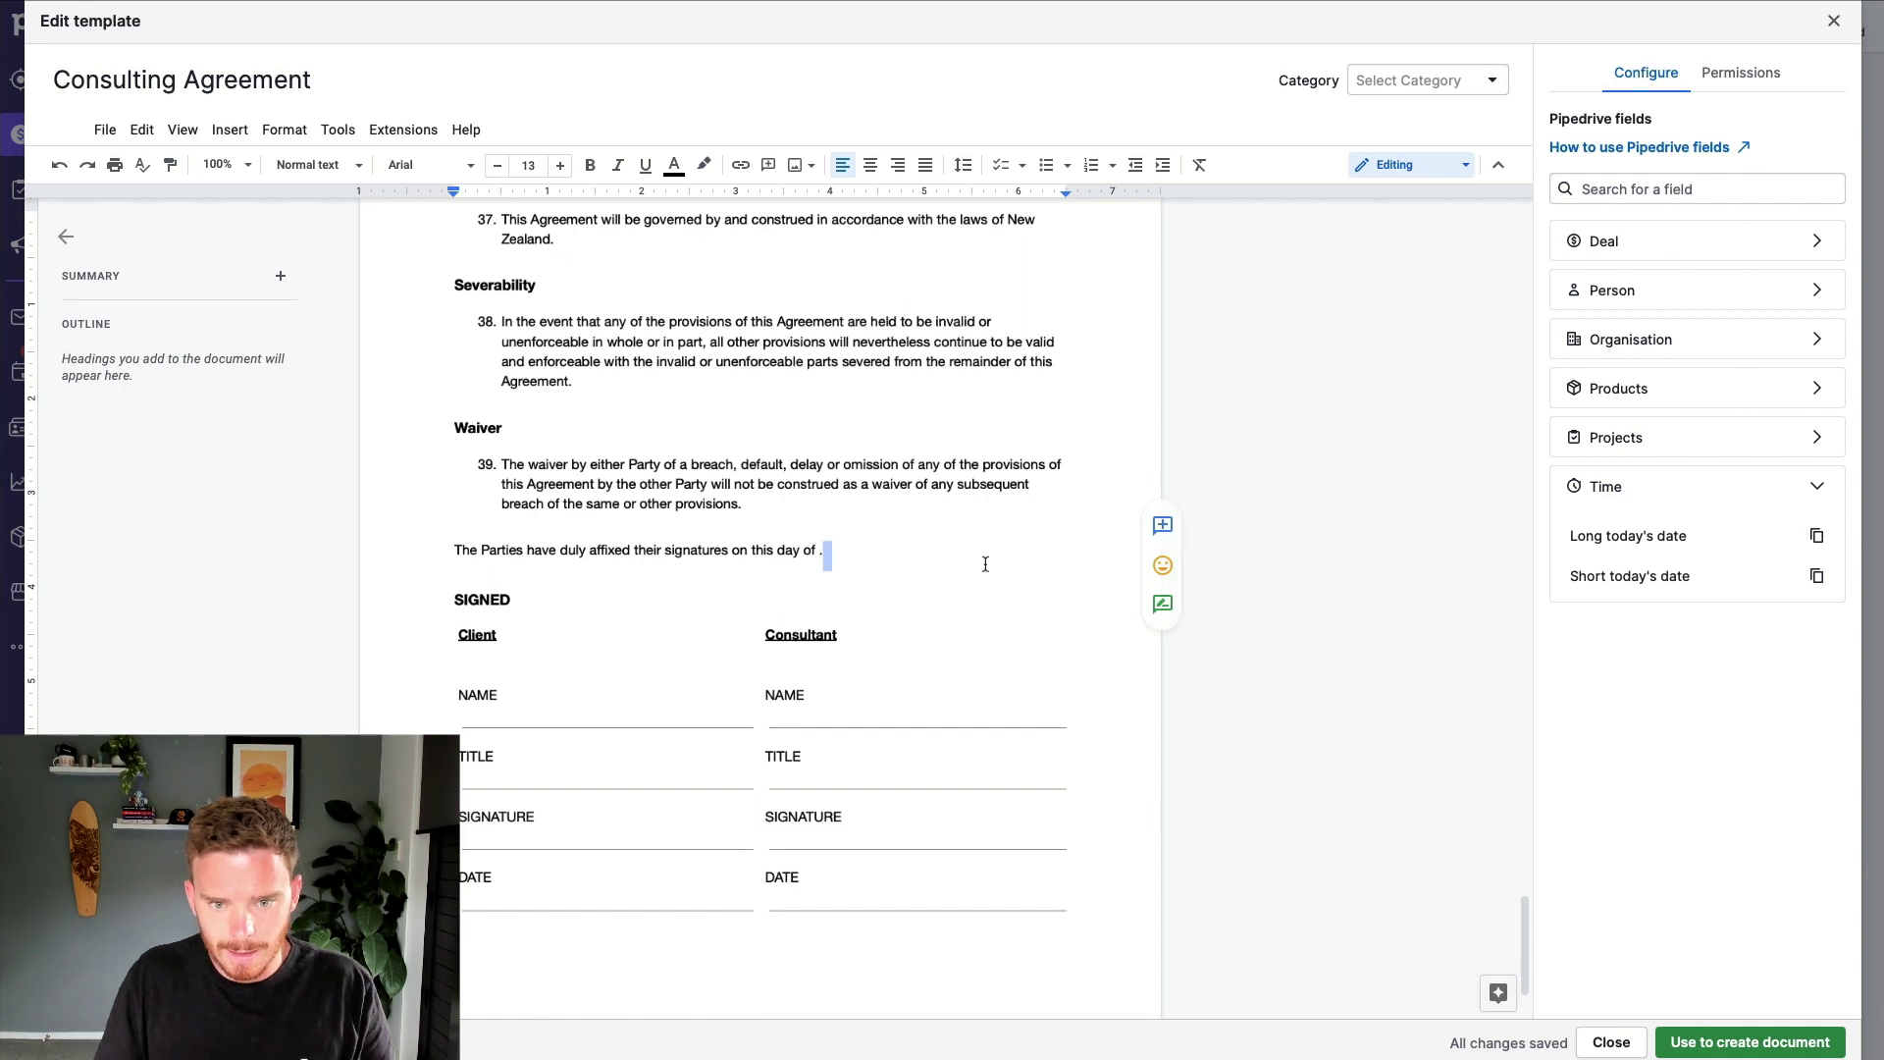
key(ctrl+v)
text(.)
Browse the Products field group in the fields panel.
click(1727, 487)
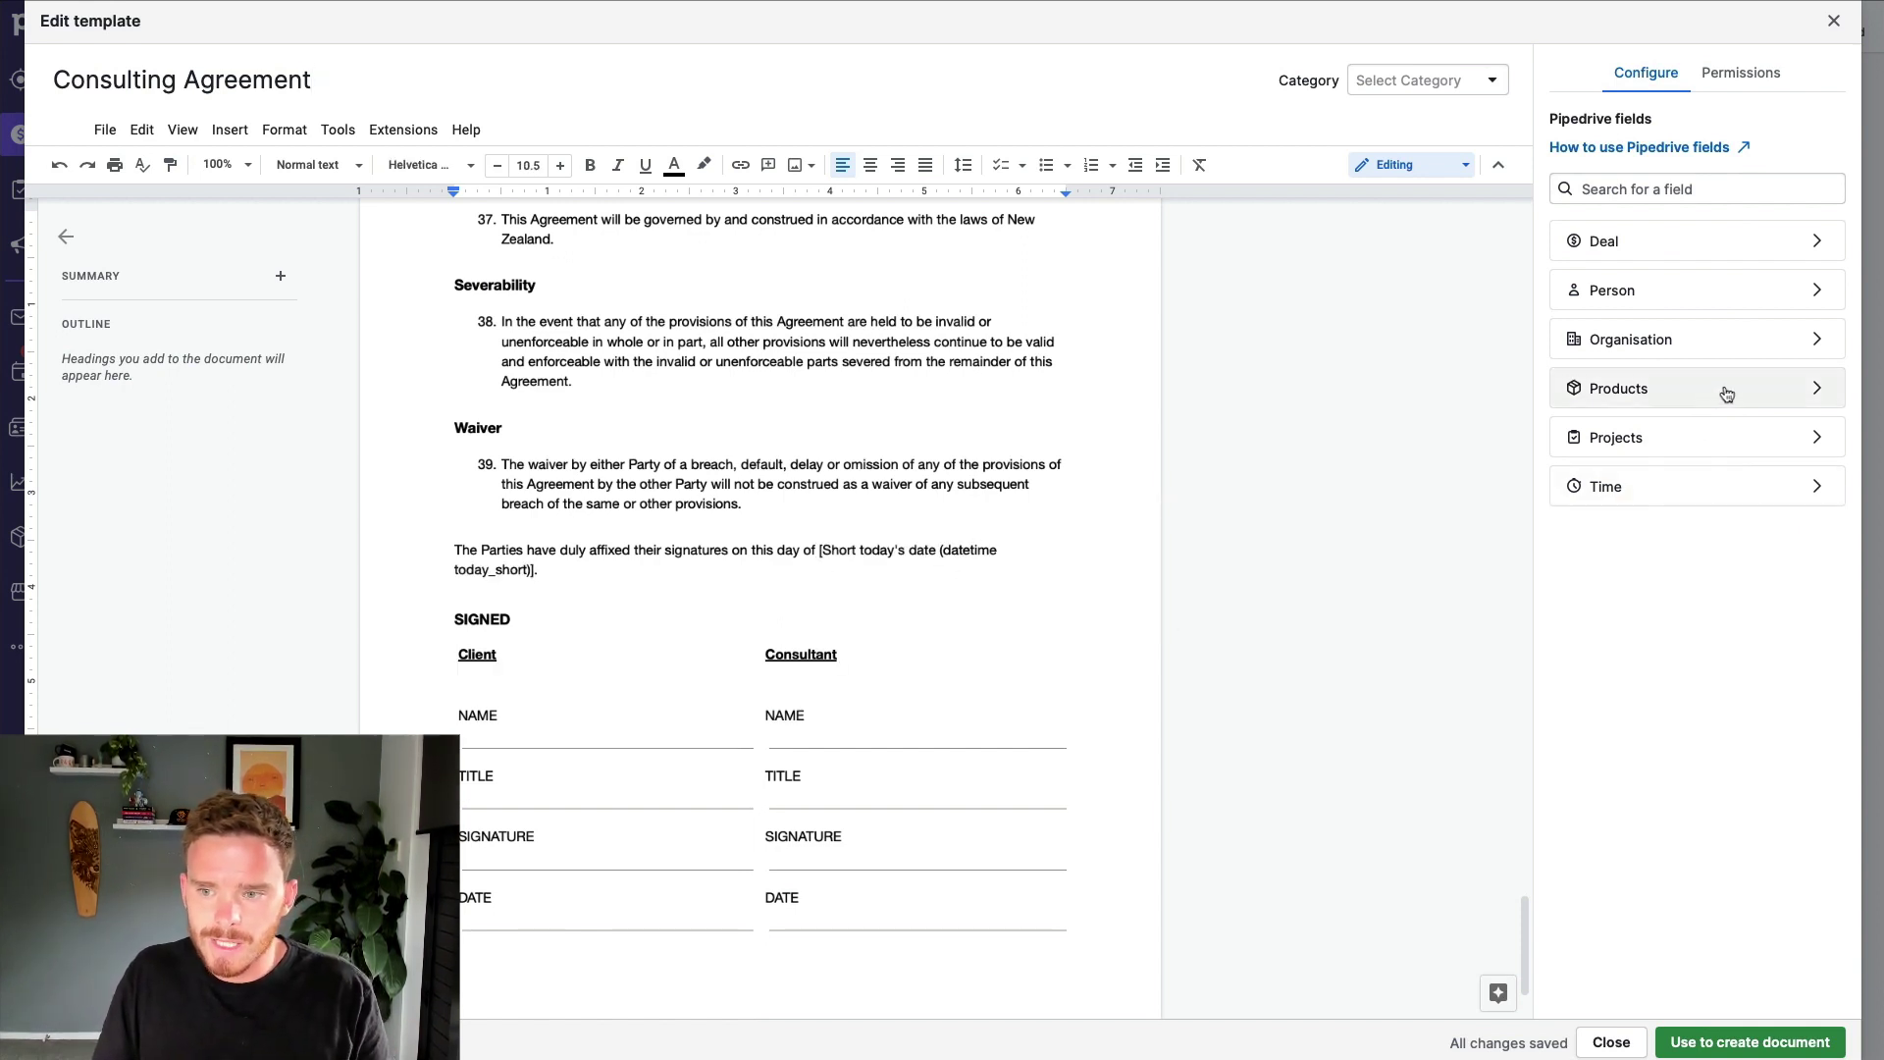
click(1794, 392)
scroll(1716, 589, down, 1)
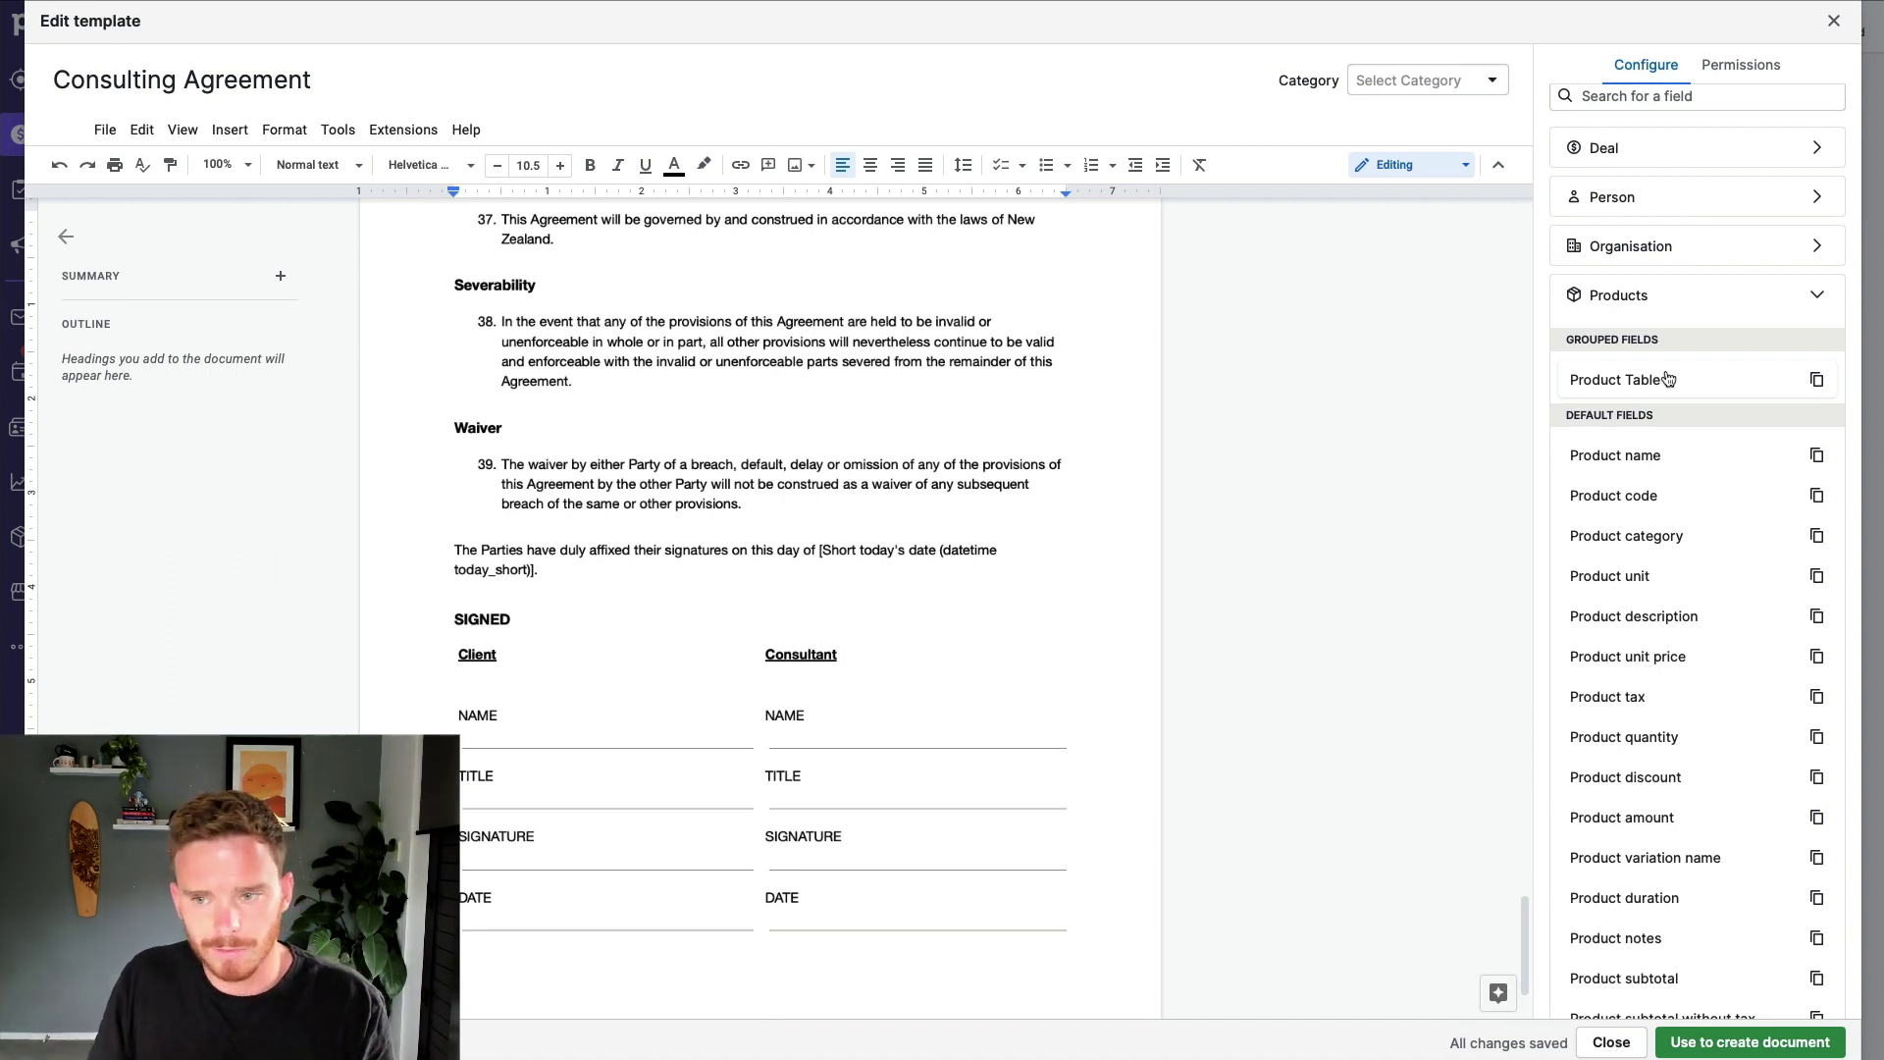
click(1681, 300)
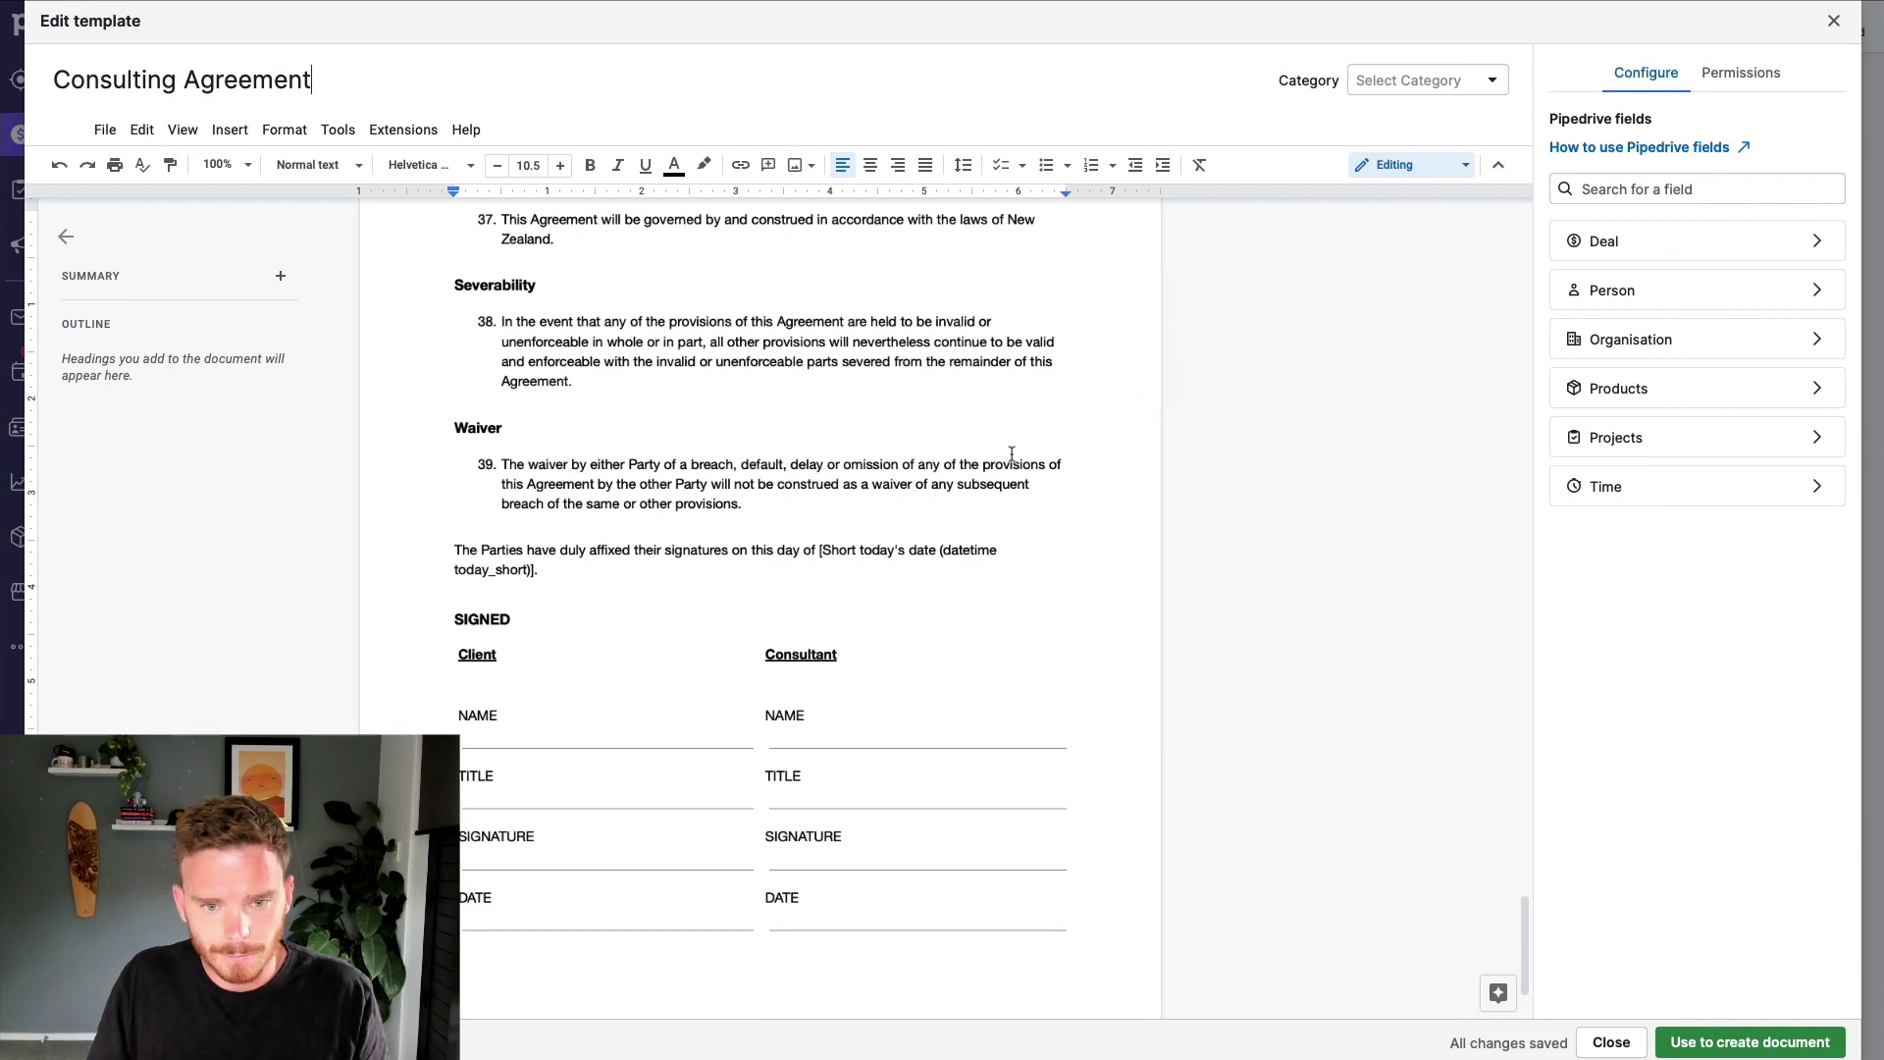
Set the Consulting Agreement template's category to Contracts.
scroll(1011, 455, up, 6)
click(1467, 86)
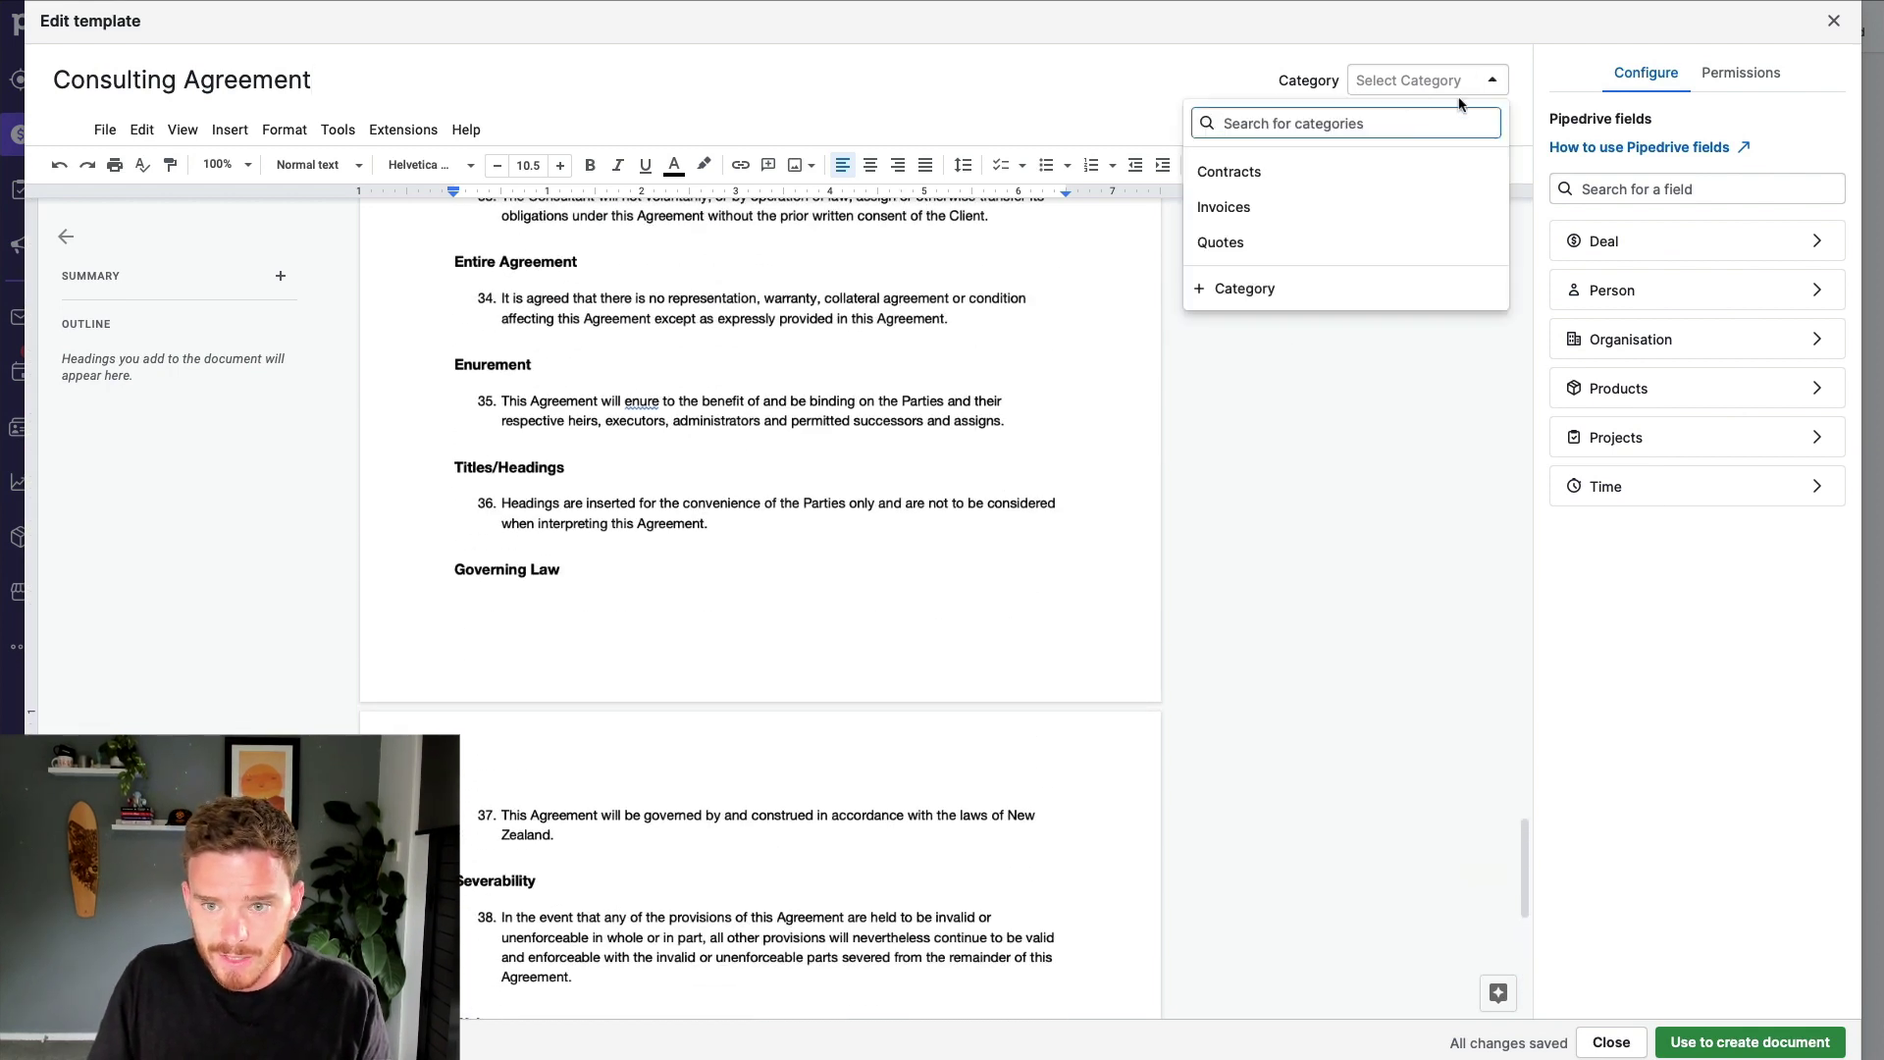
click(1287, 177)
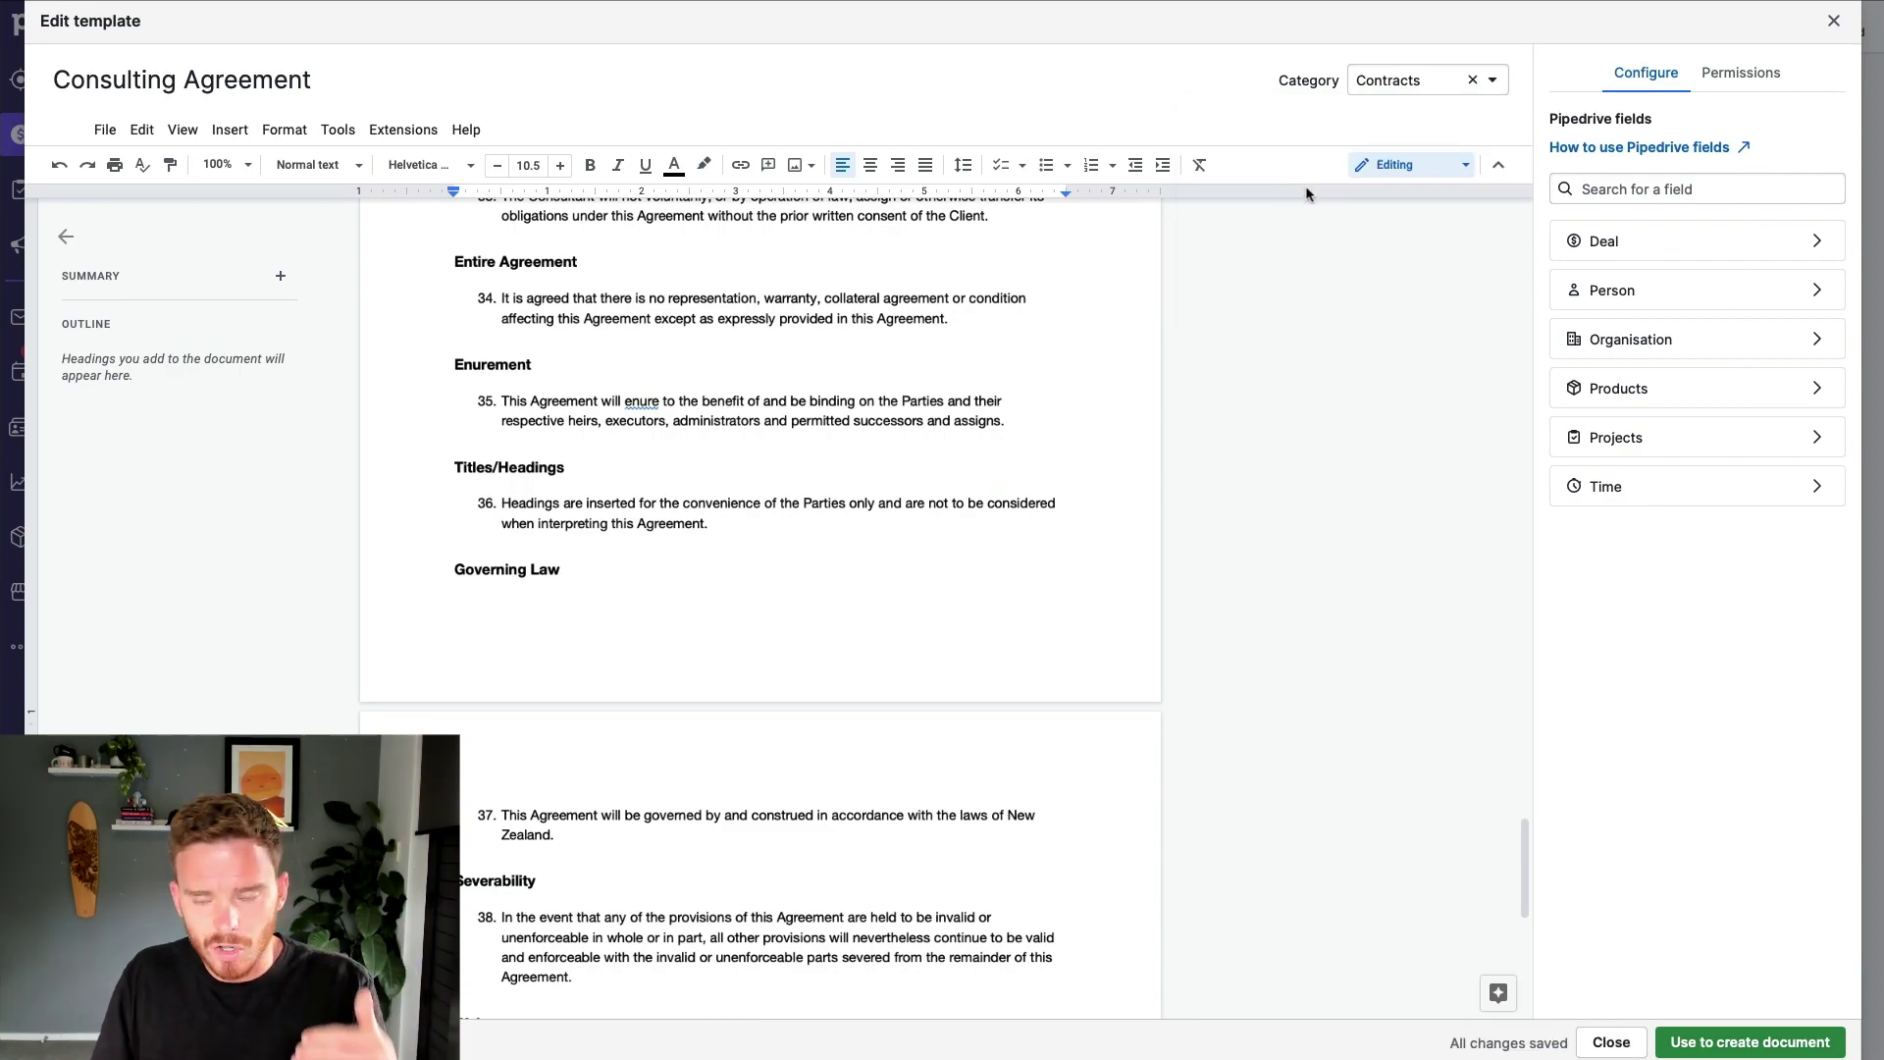
scroll(1192, 546, down, 7)
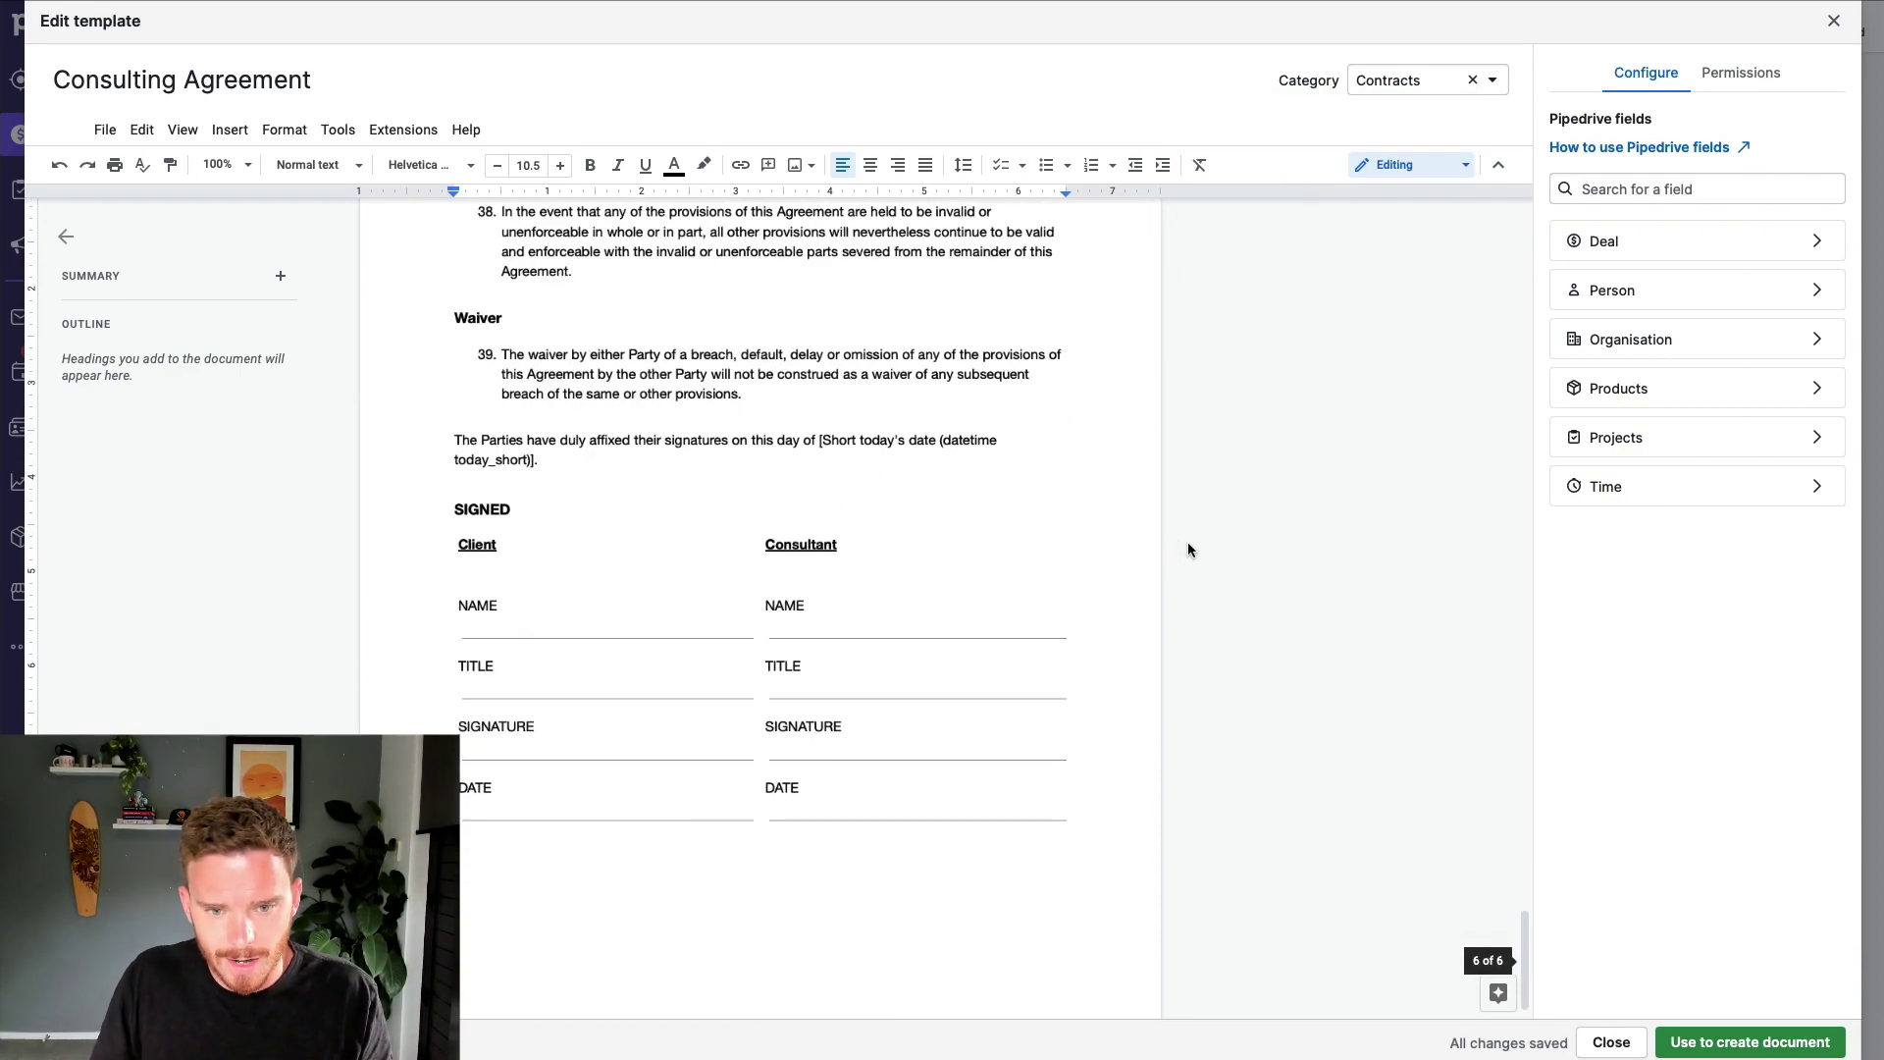
scroll(1090, 597, up, 20)
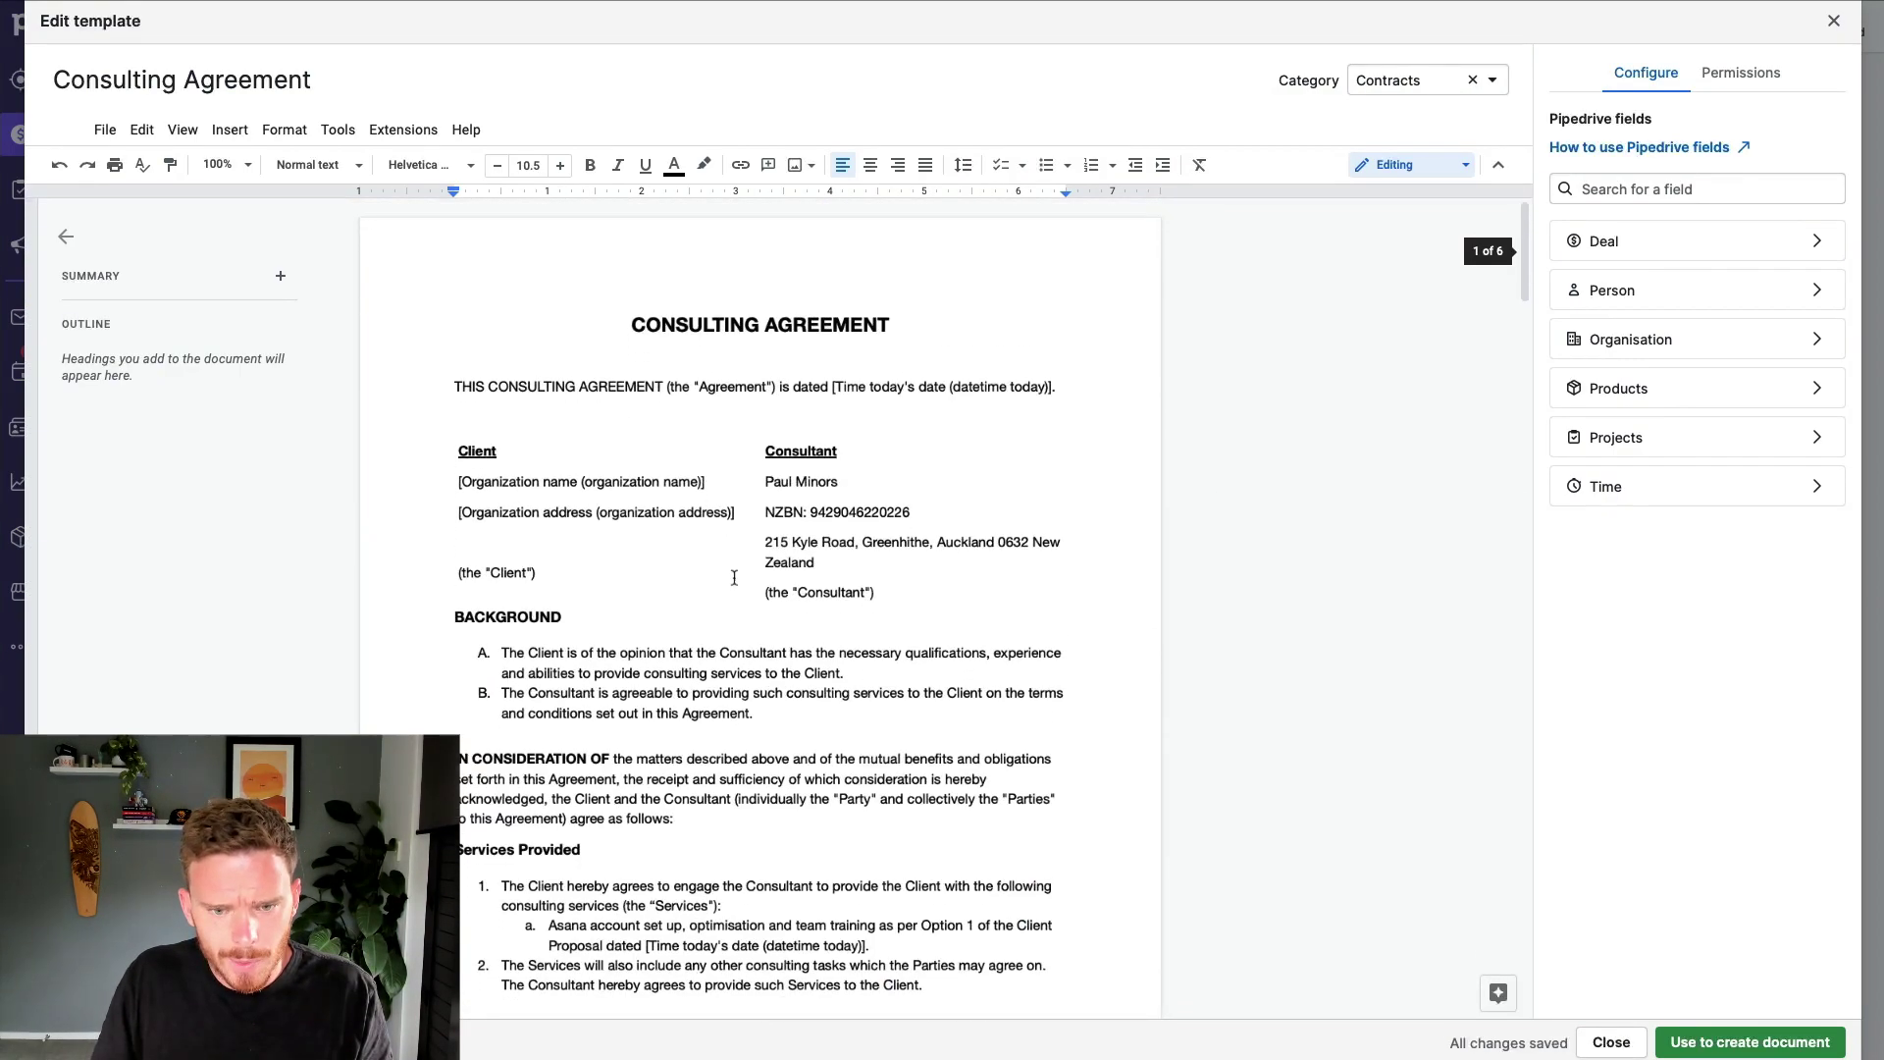
Close the template editor and view My templates in the template gallery.
click(1611, 1045)
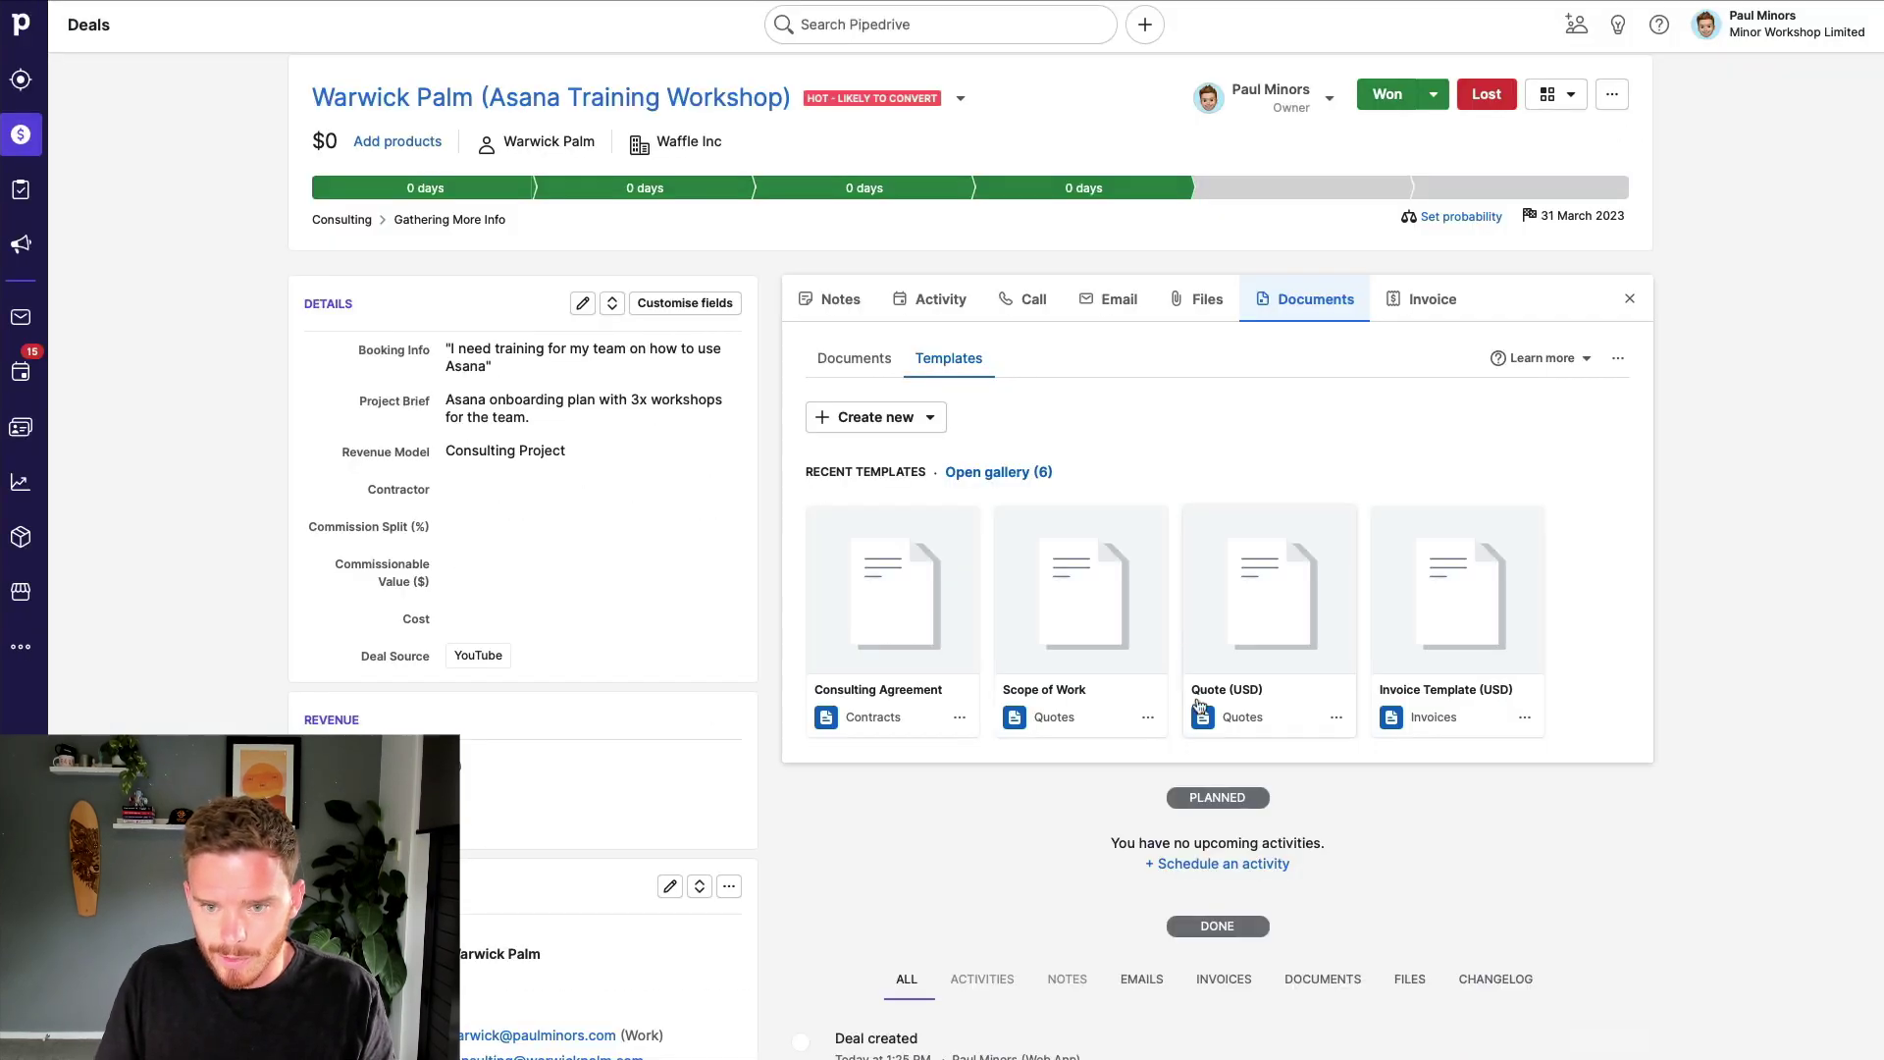
click(996, 475)
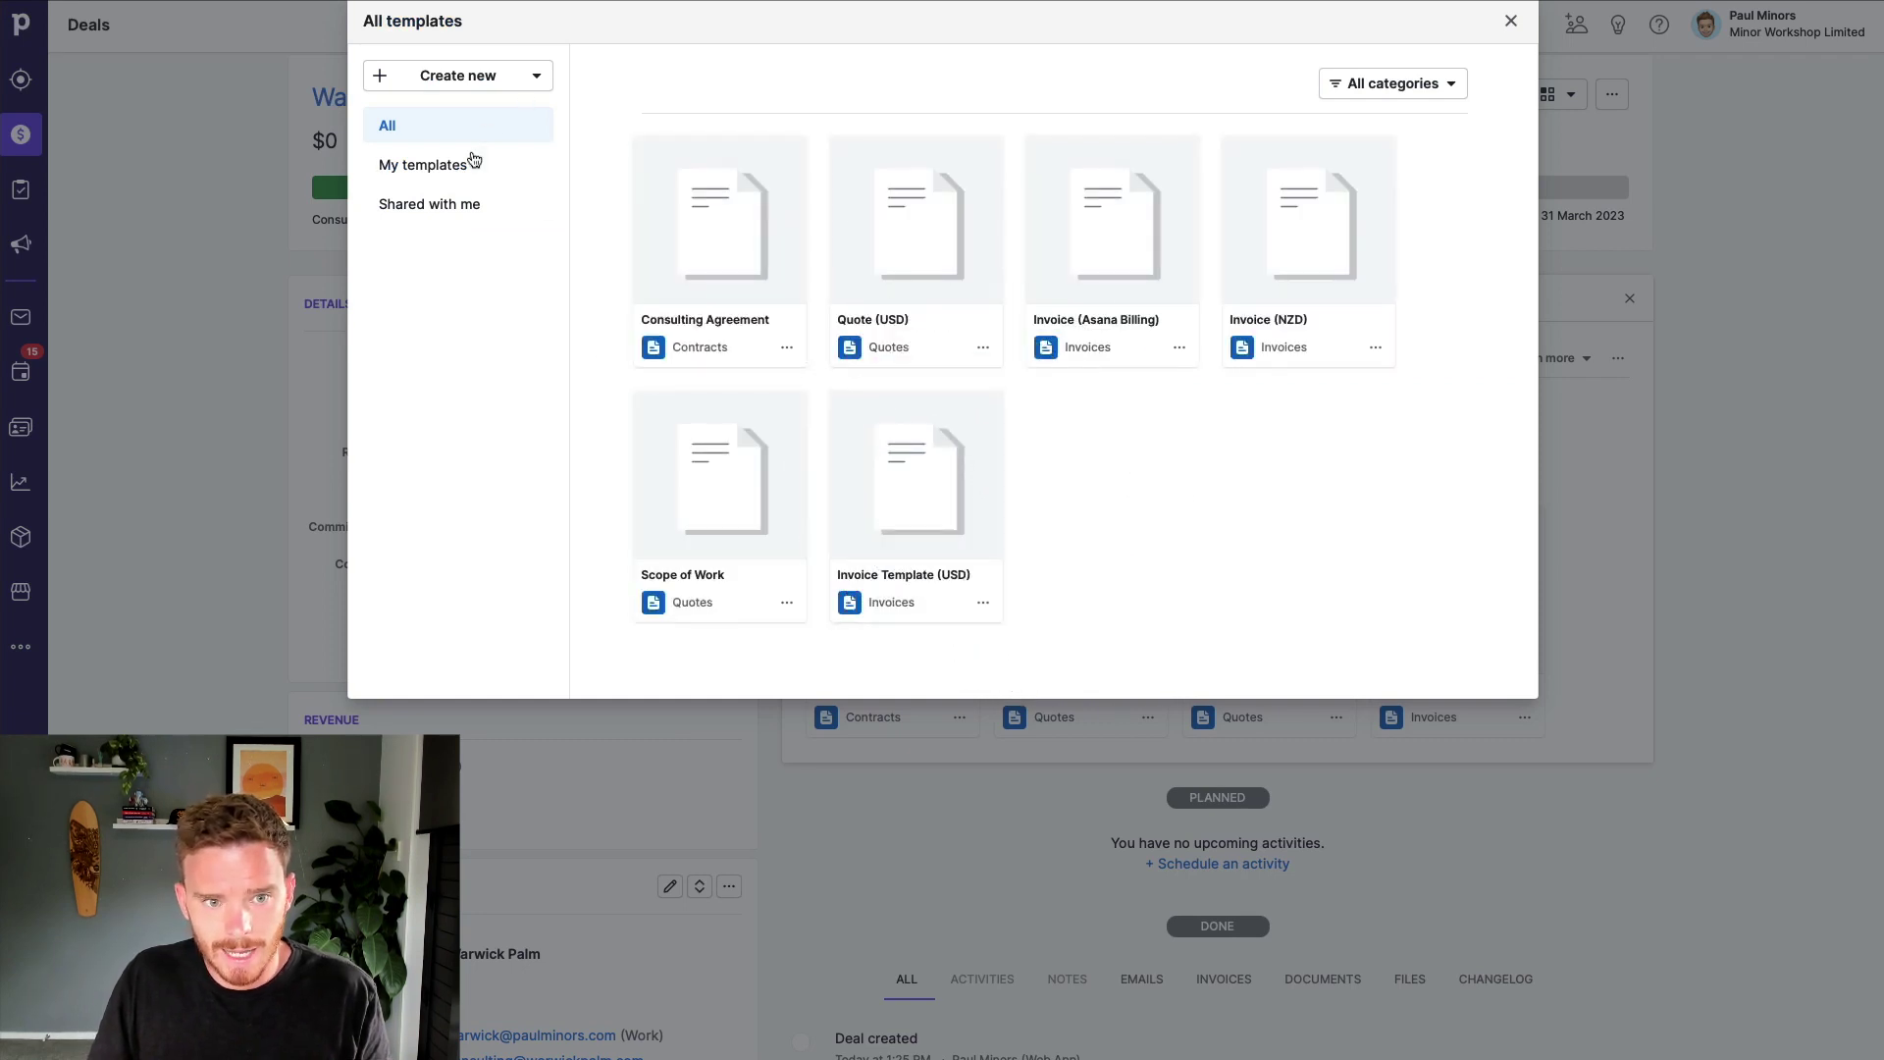
click(530, 169)
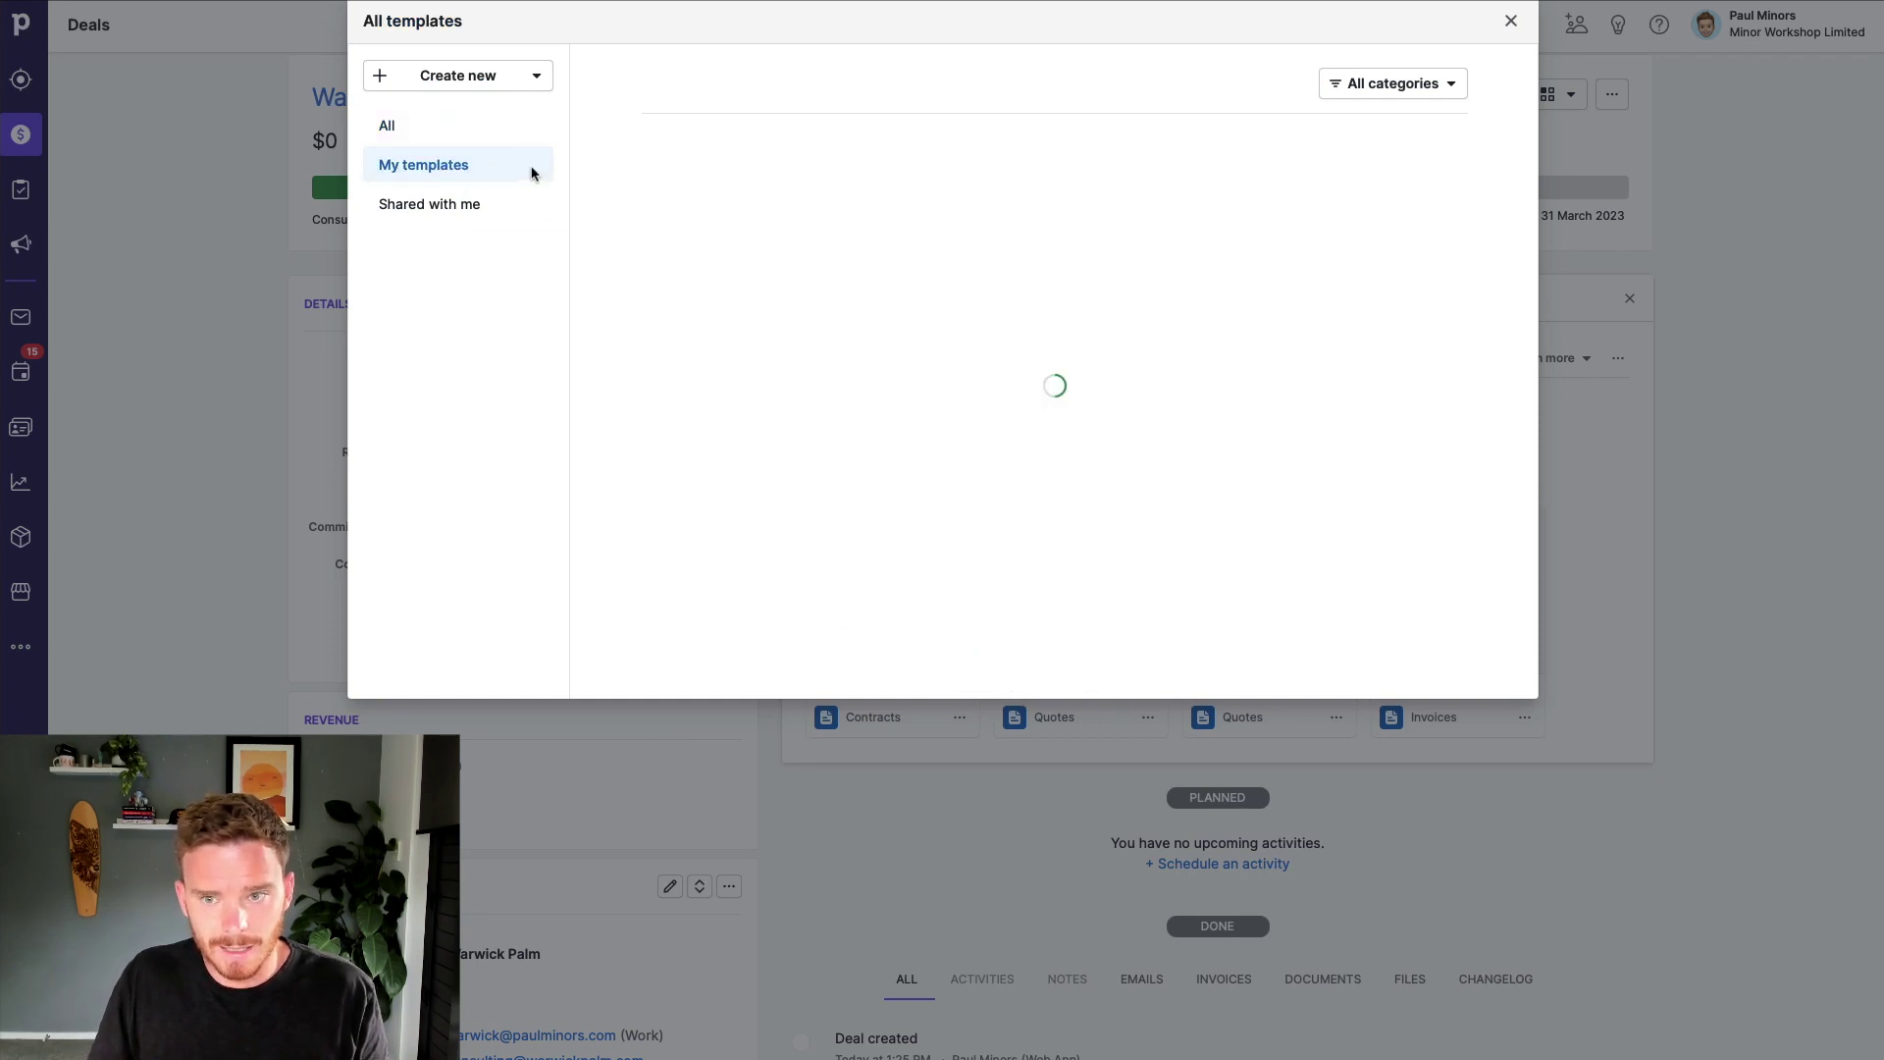
Filter the gallery by Invoices, Quotes, then Contracts, and close it.
click(1383, 93)
click(1316, 257)
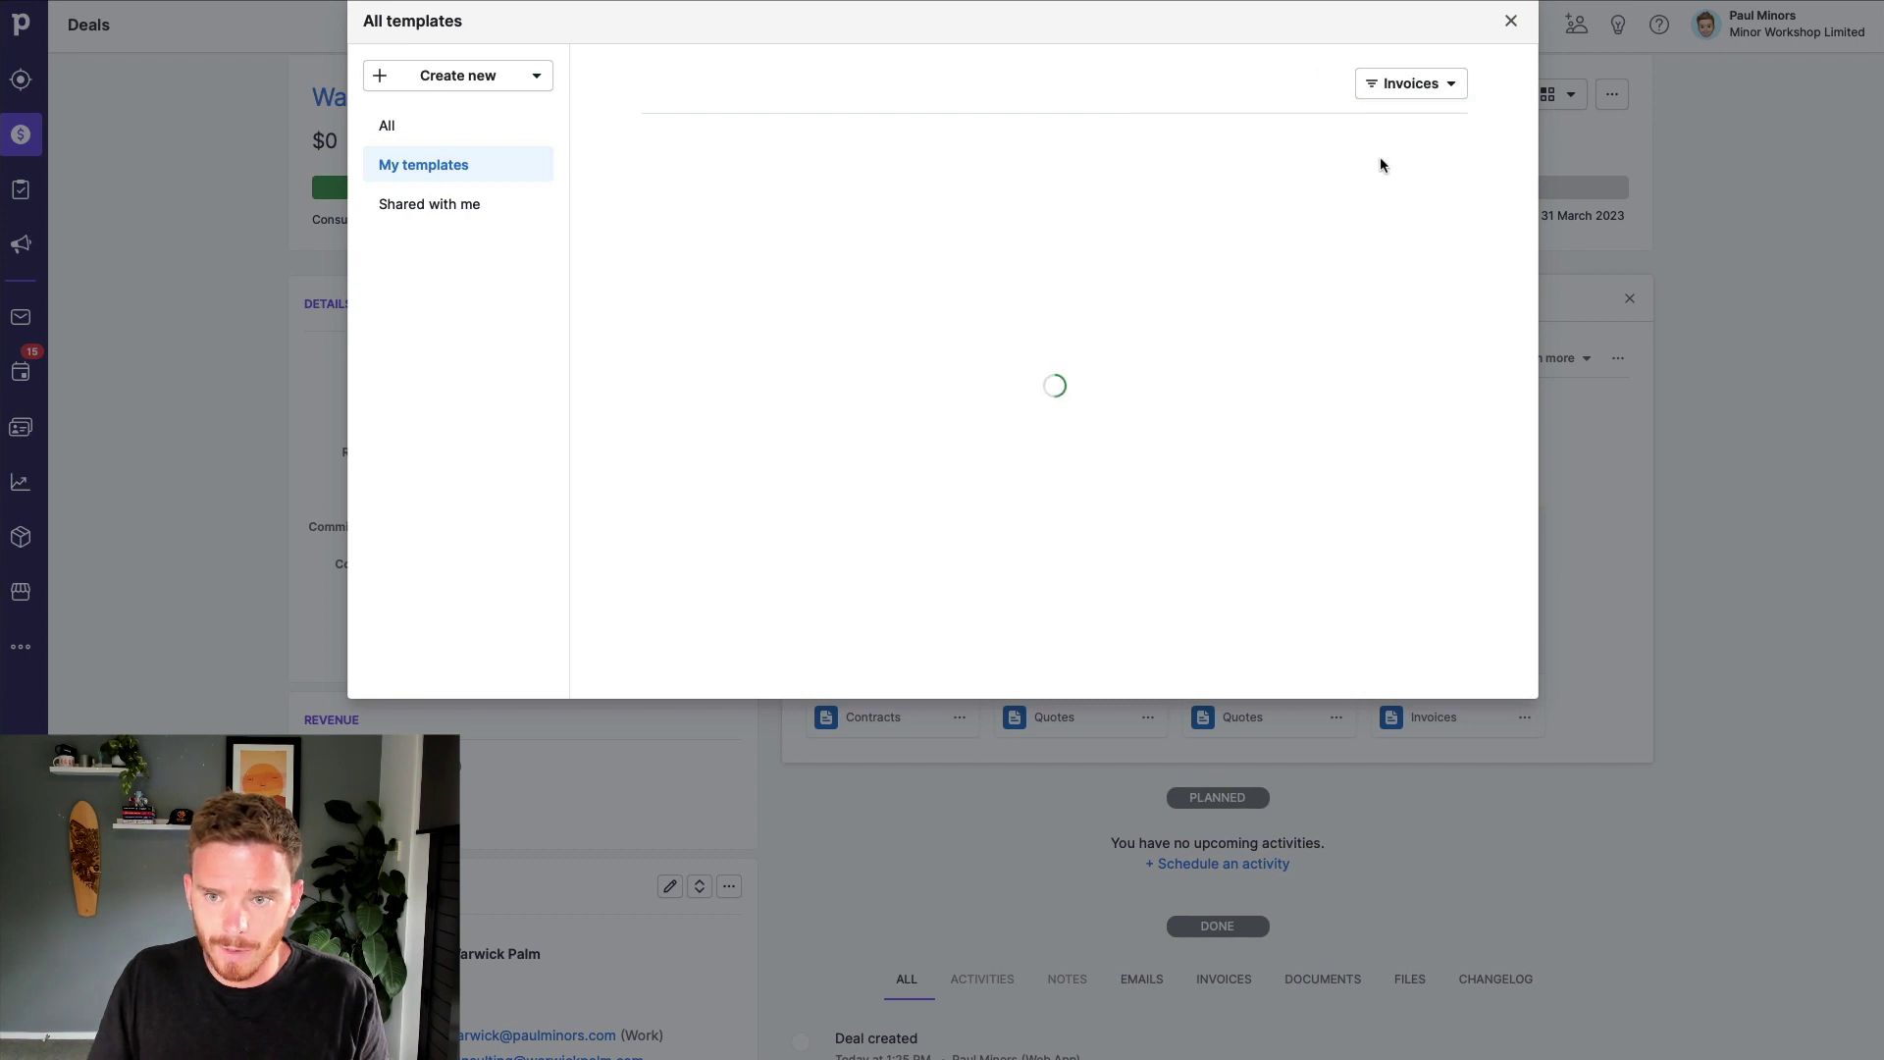
click(1418, 87)
click(1319, 291)
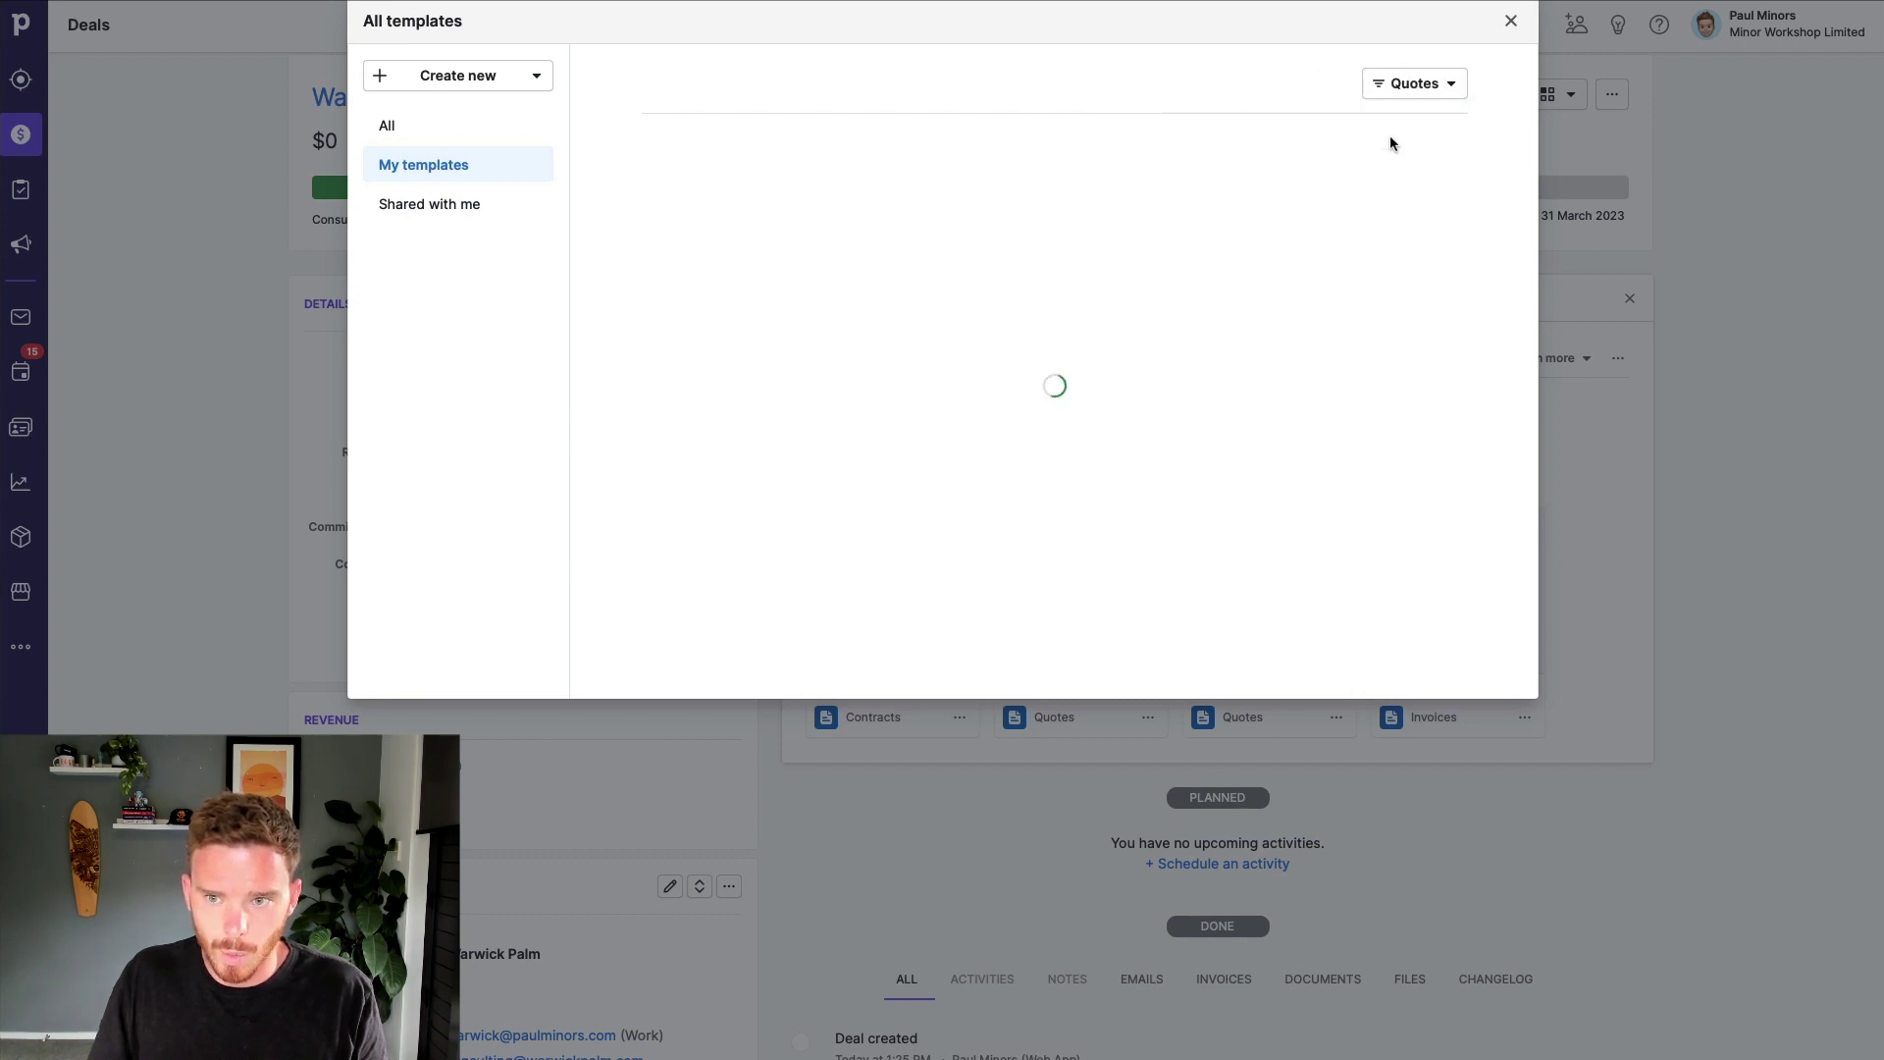
click(1410, 85)
click(1316, 212)
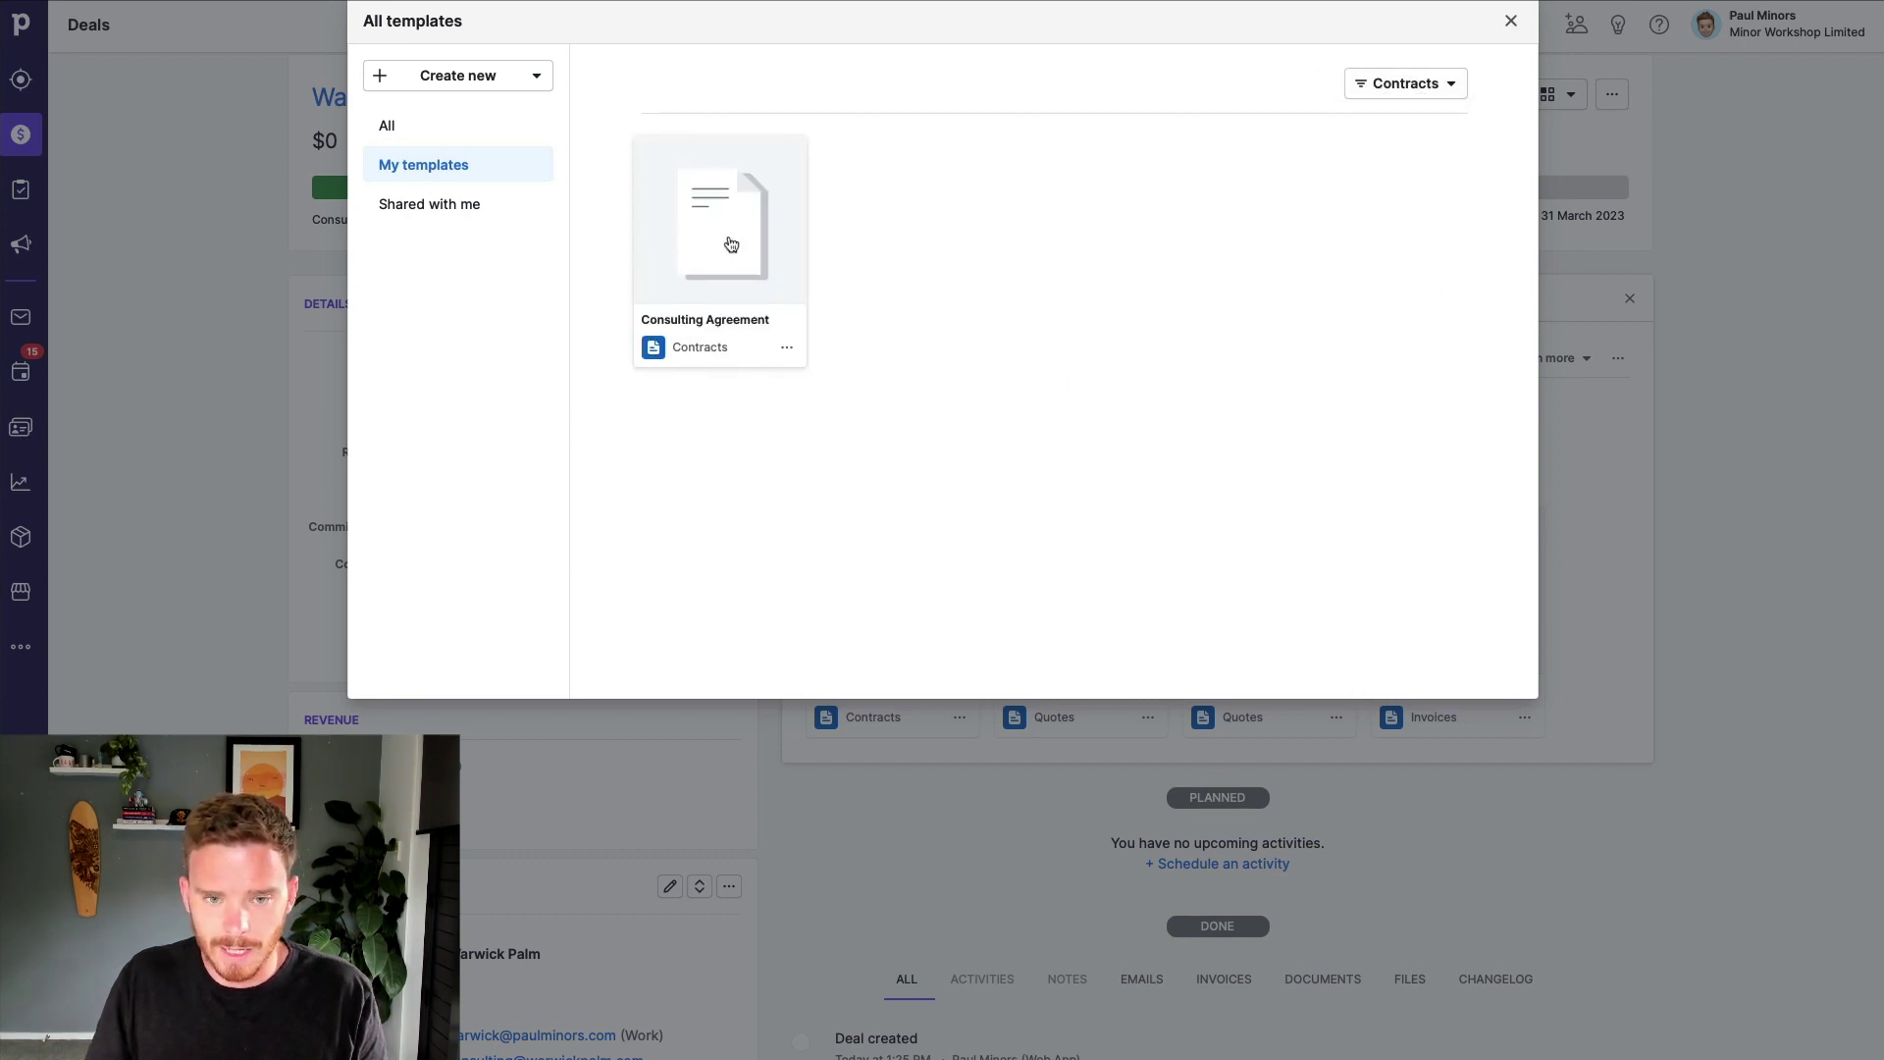
click(1510, 22)
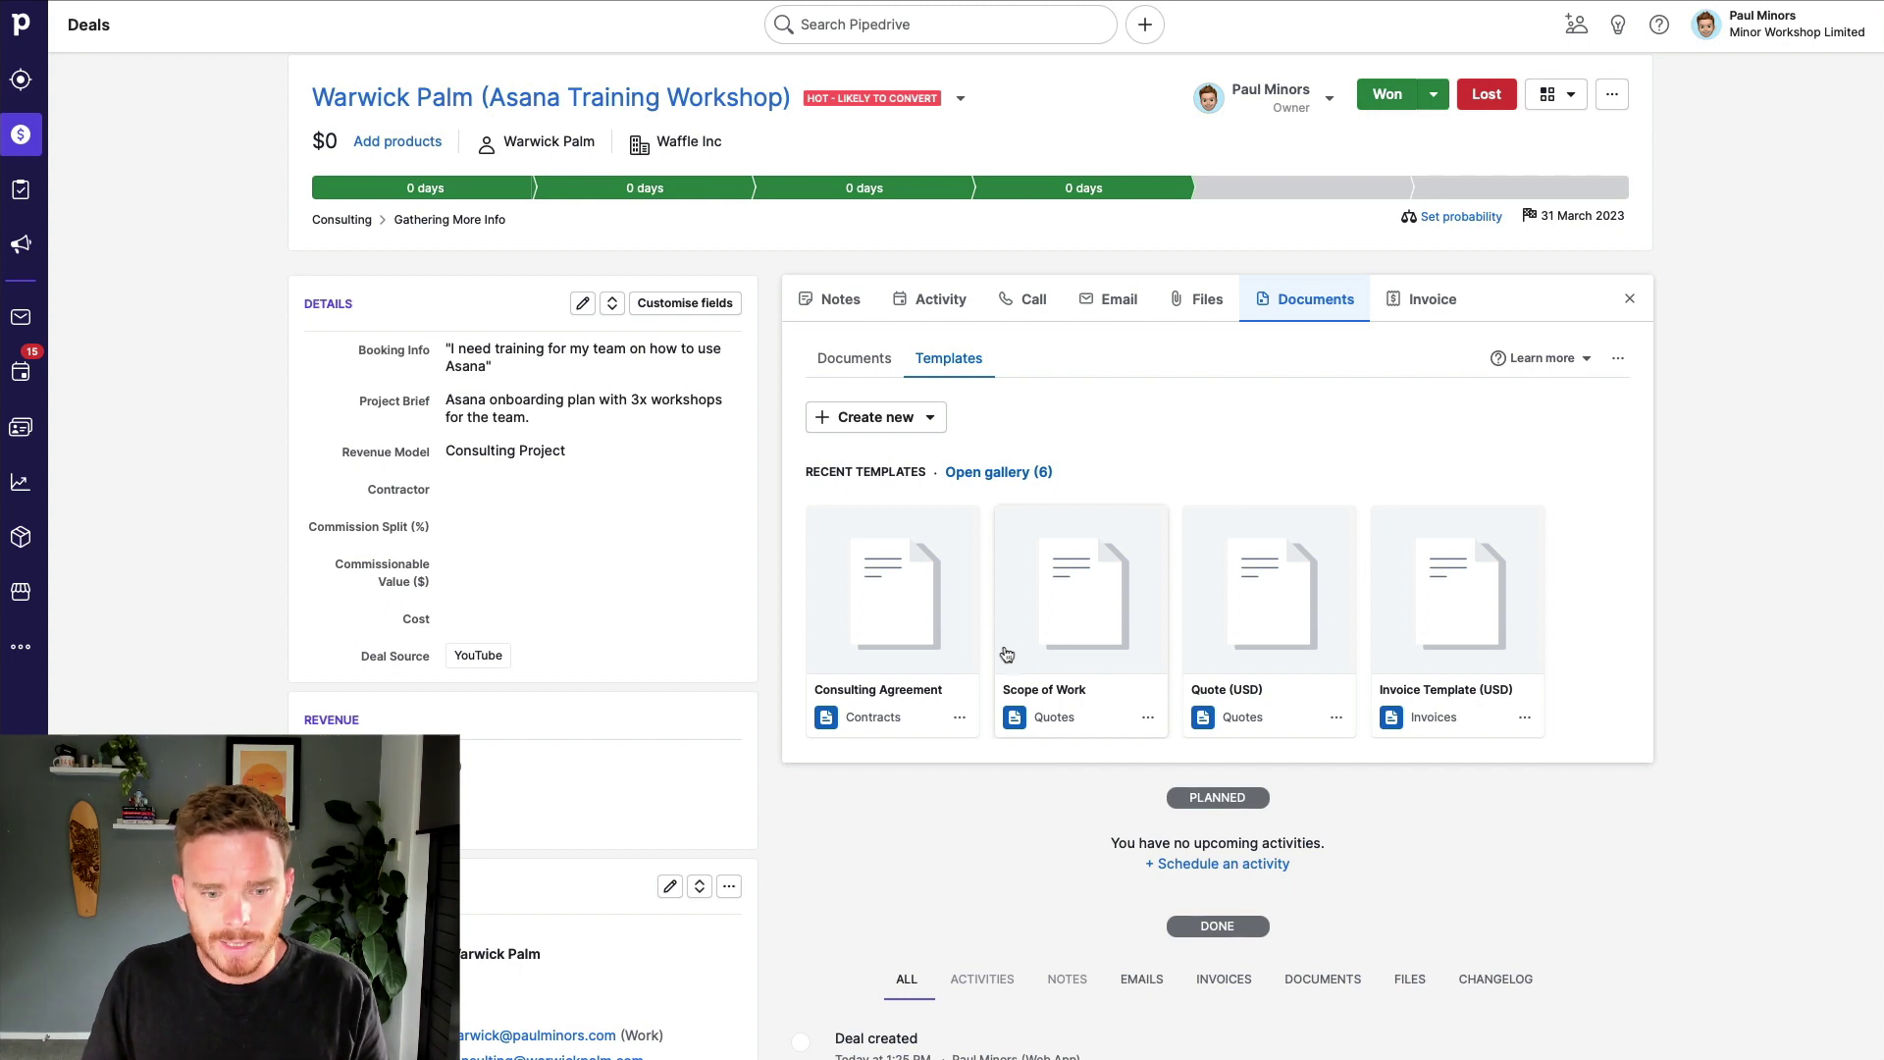
Create a new deal document from the Consulting Agreement template.
click(854, 359)
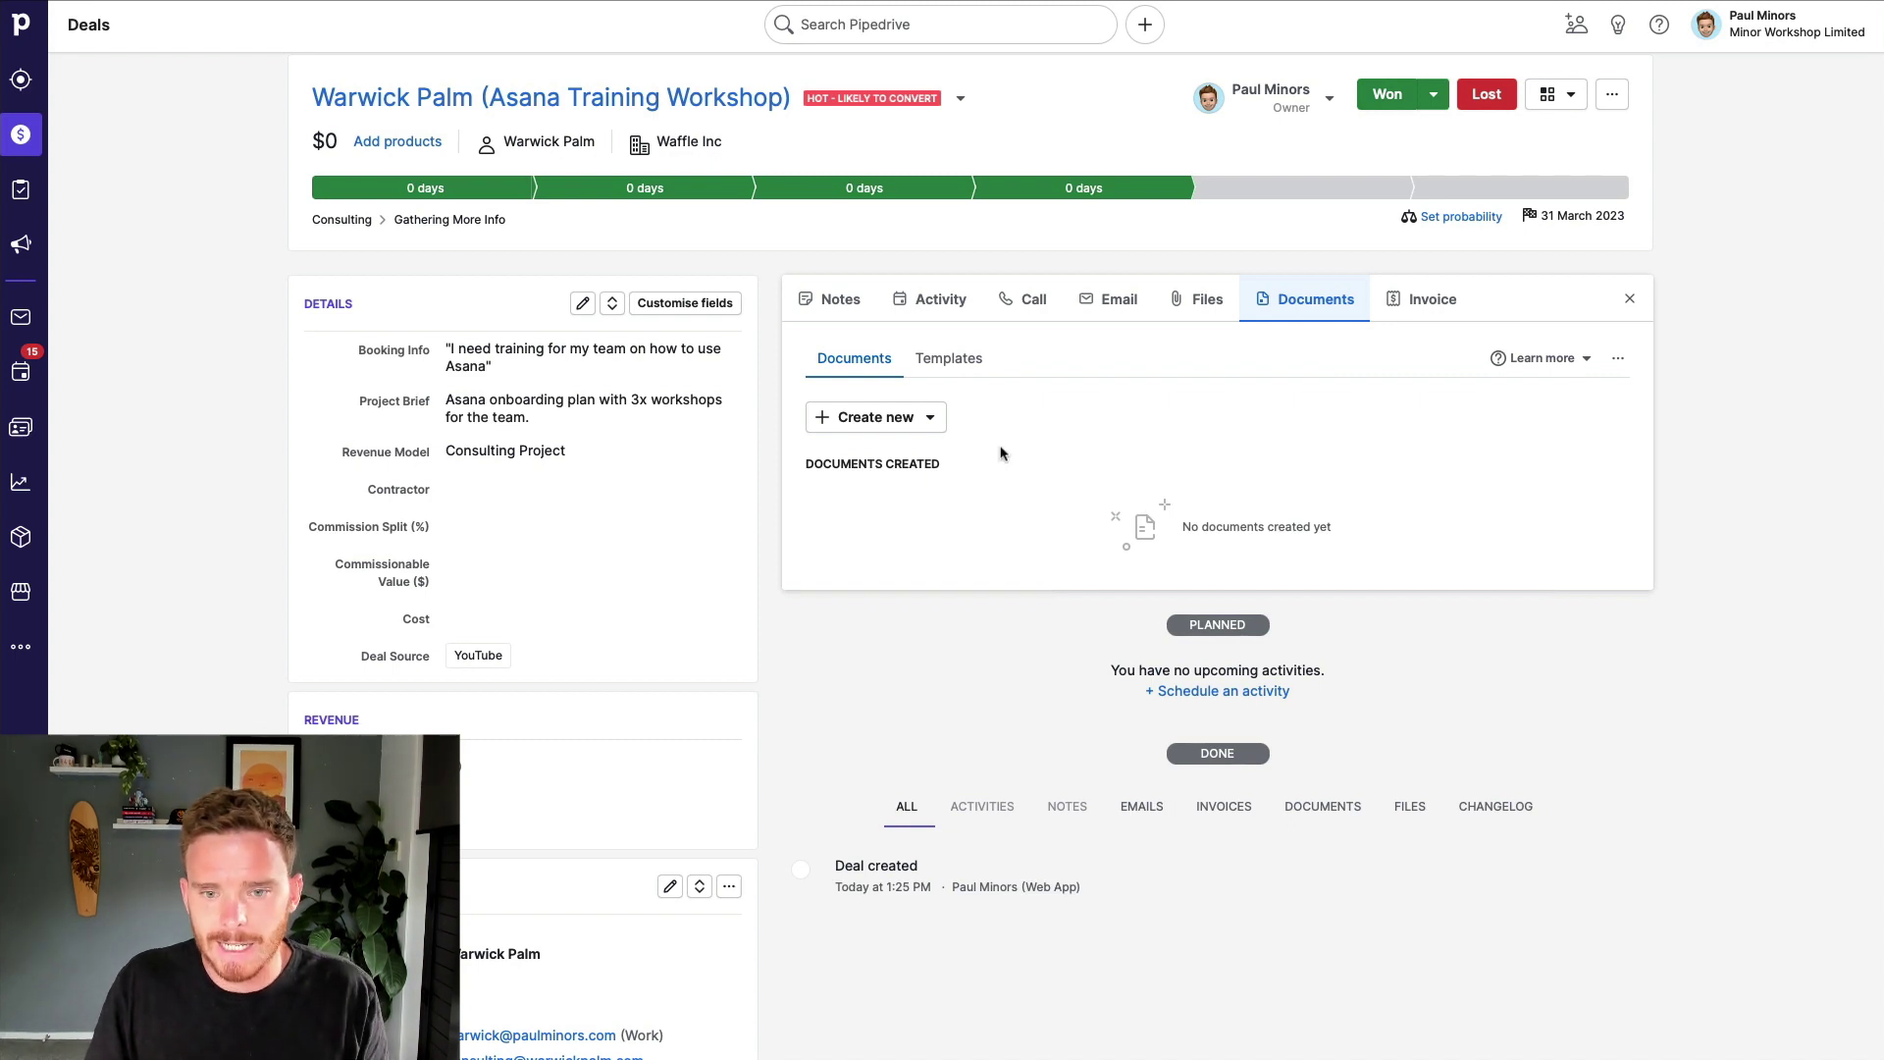
click(932, 424)
click(895, 474)
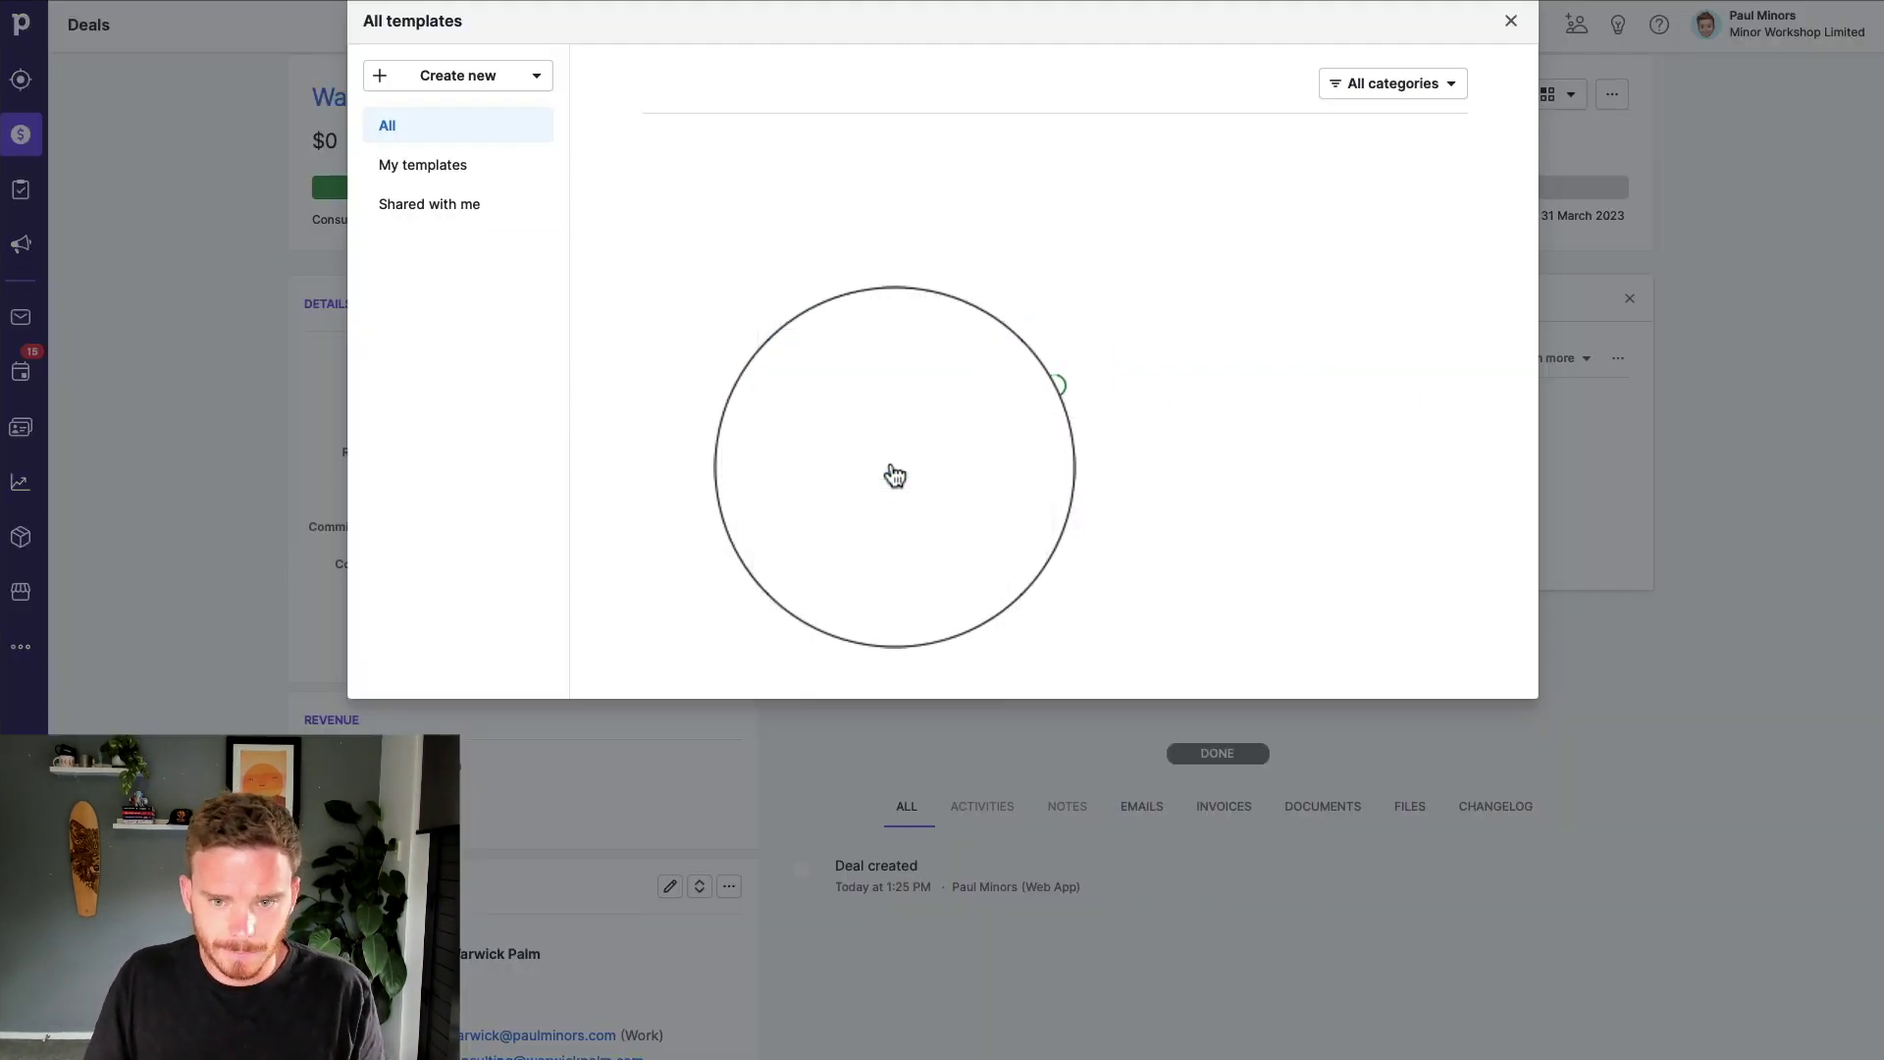
click(688, 218)
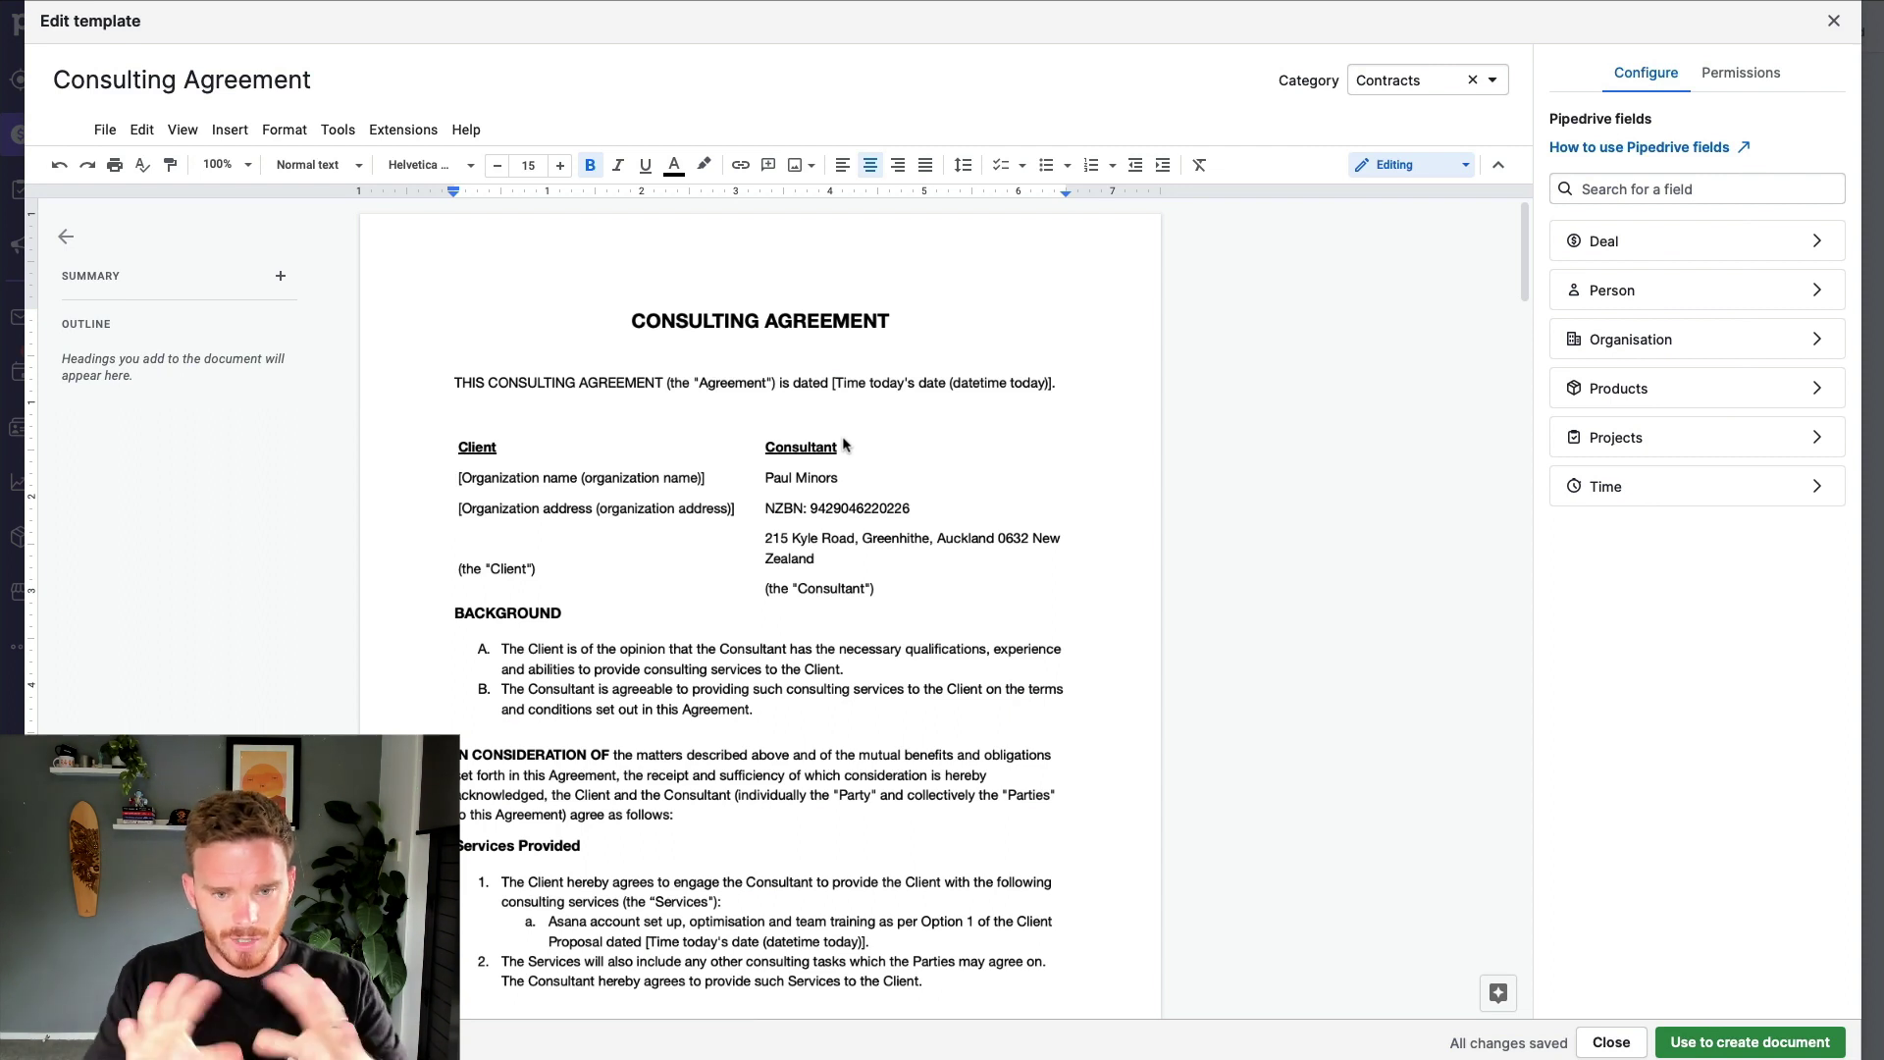
click(1700, 1035)
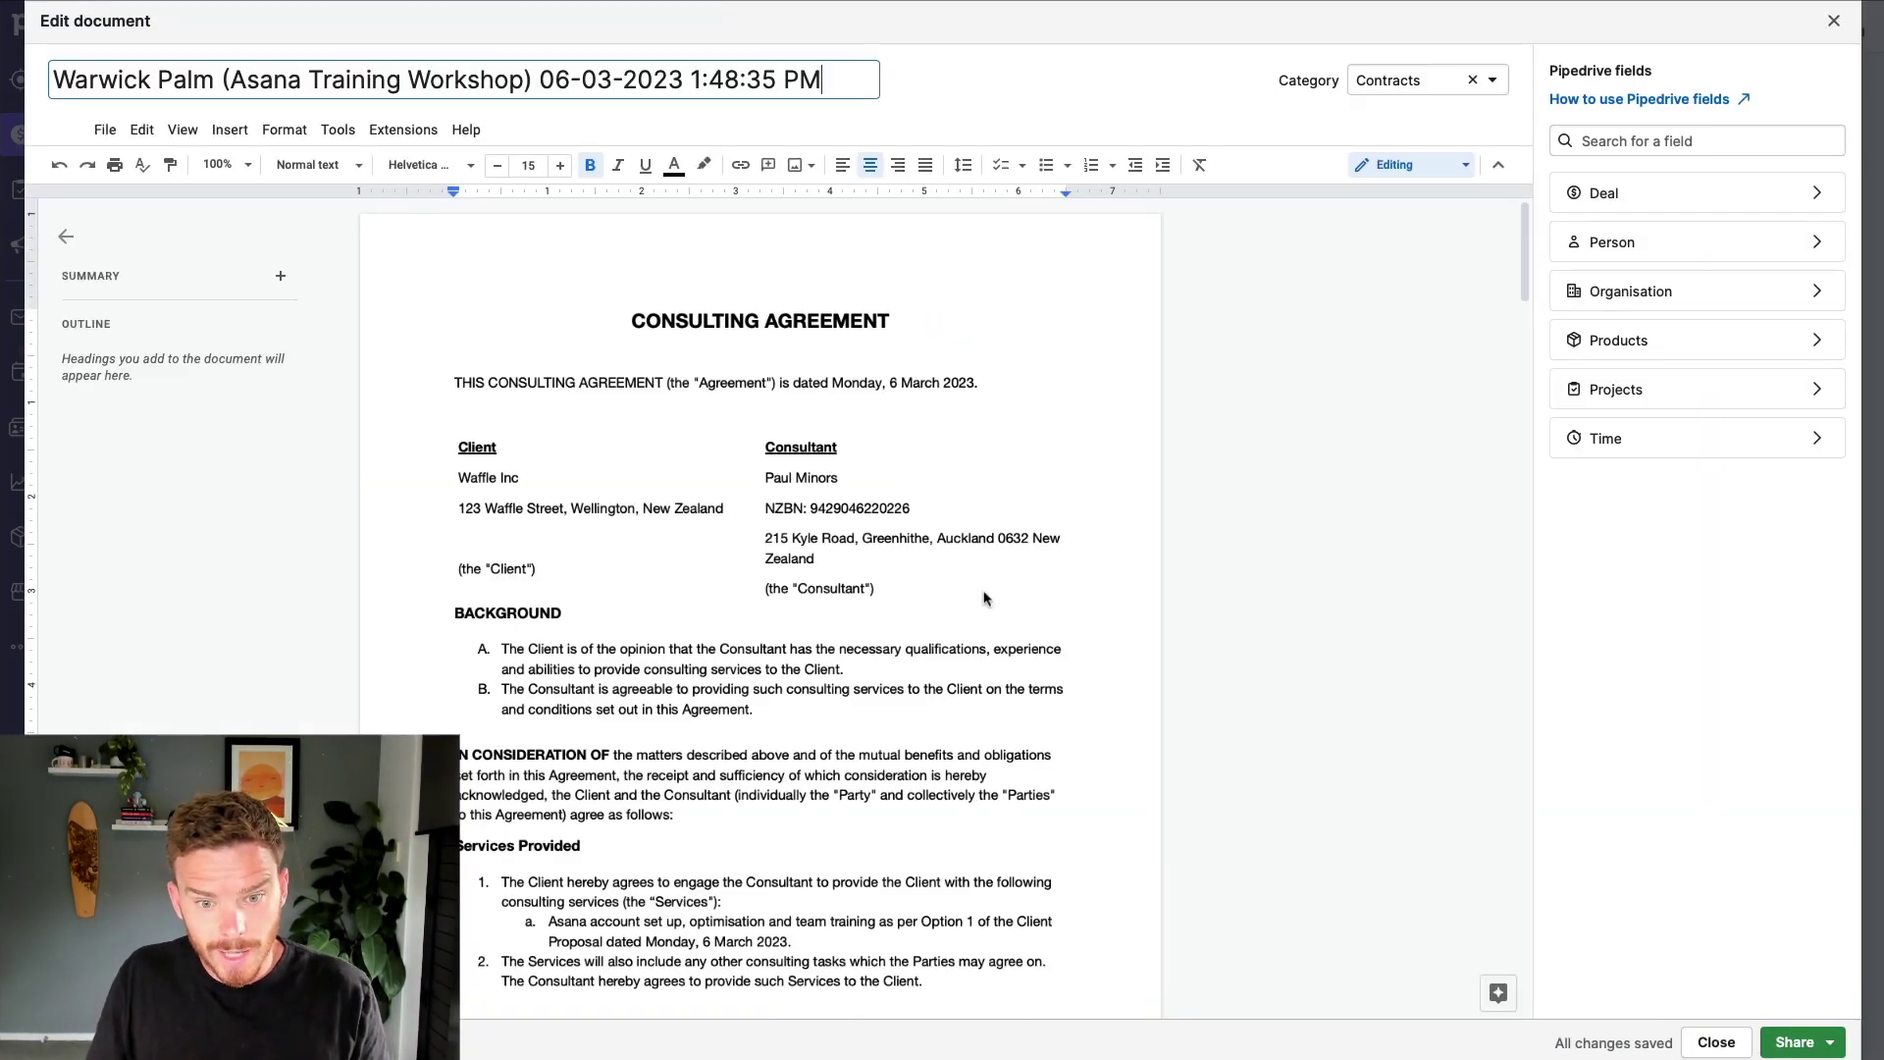
Check the merged client Waffle Inc, its address and the 6/03/2023 signing date.
drag(540, 481, 431, 477)
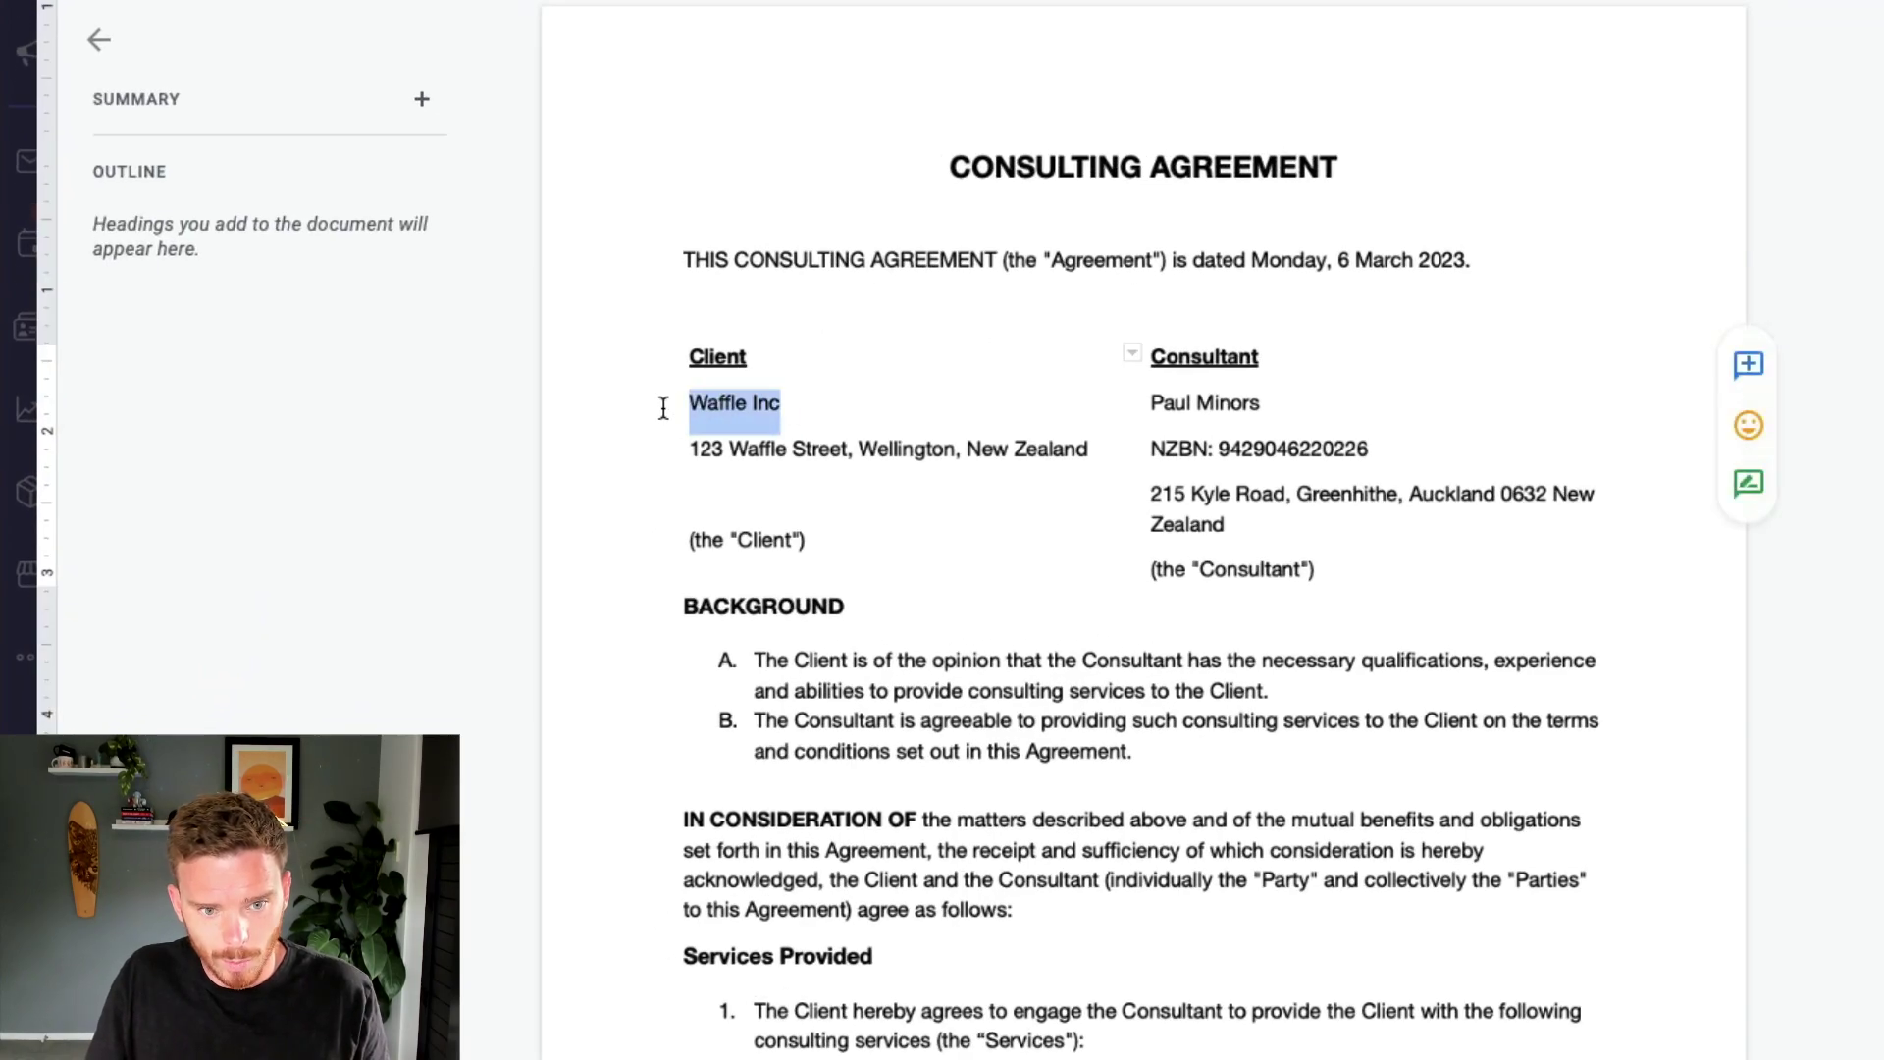
drag(691, 442, 1094, 451)
scroll(1227, 538, down, 20)
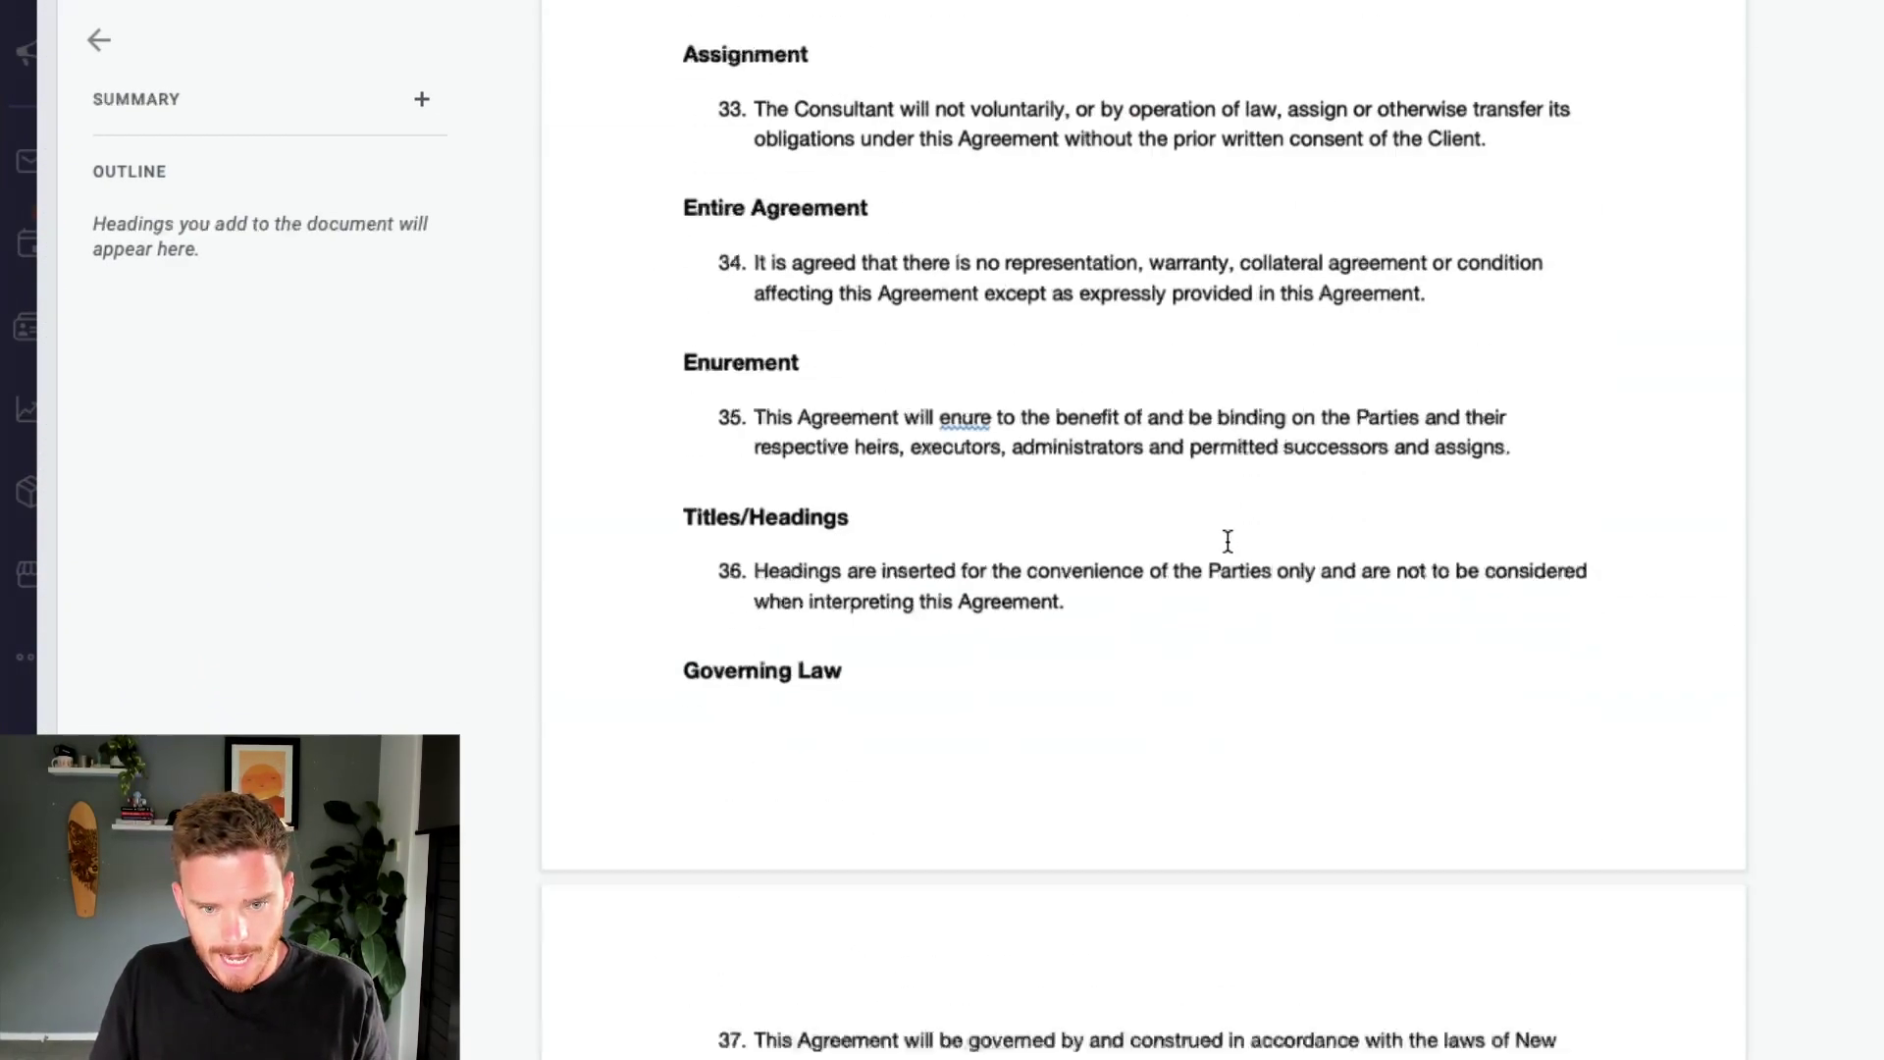
scroll(1228, 541, down, 10)
scroll(1225, 540, up, 2)
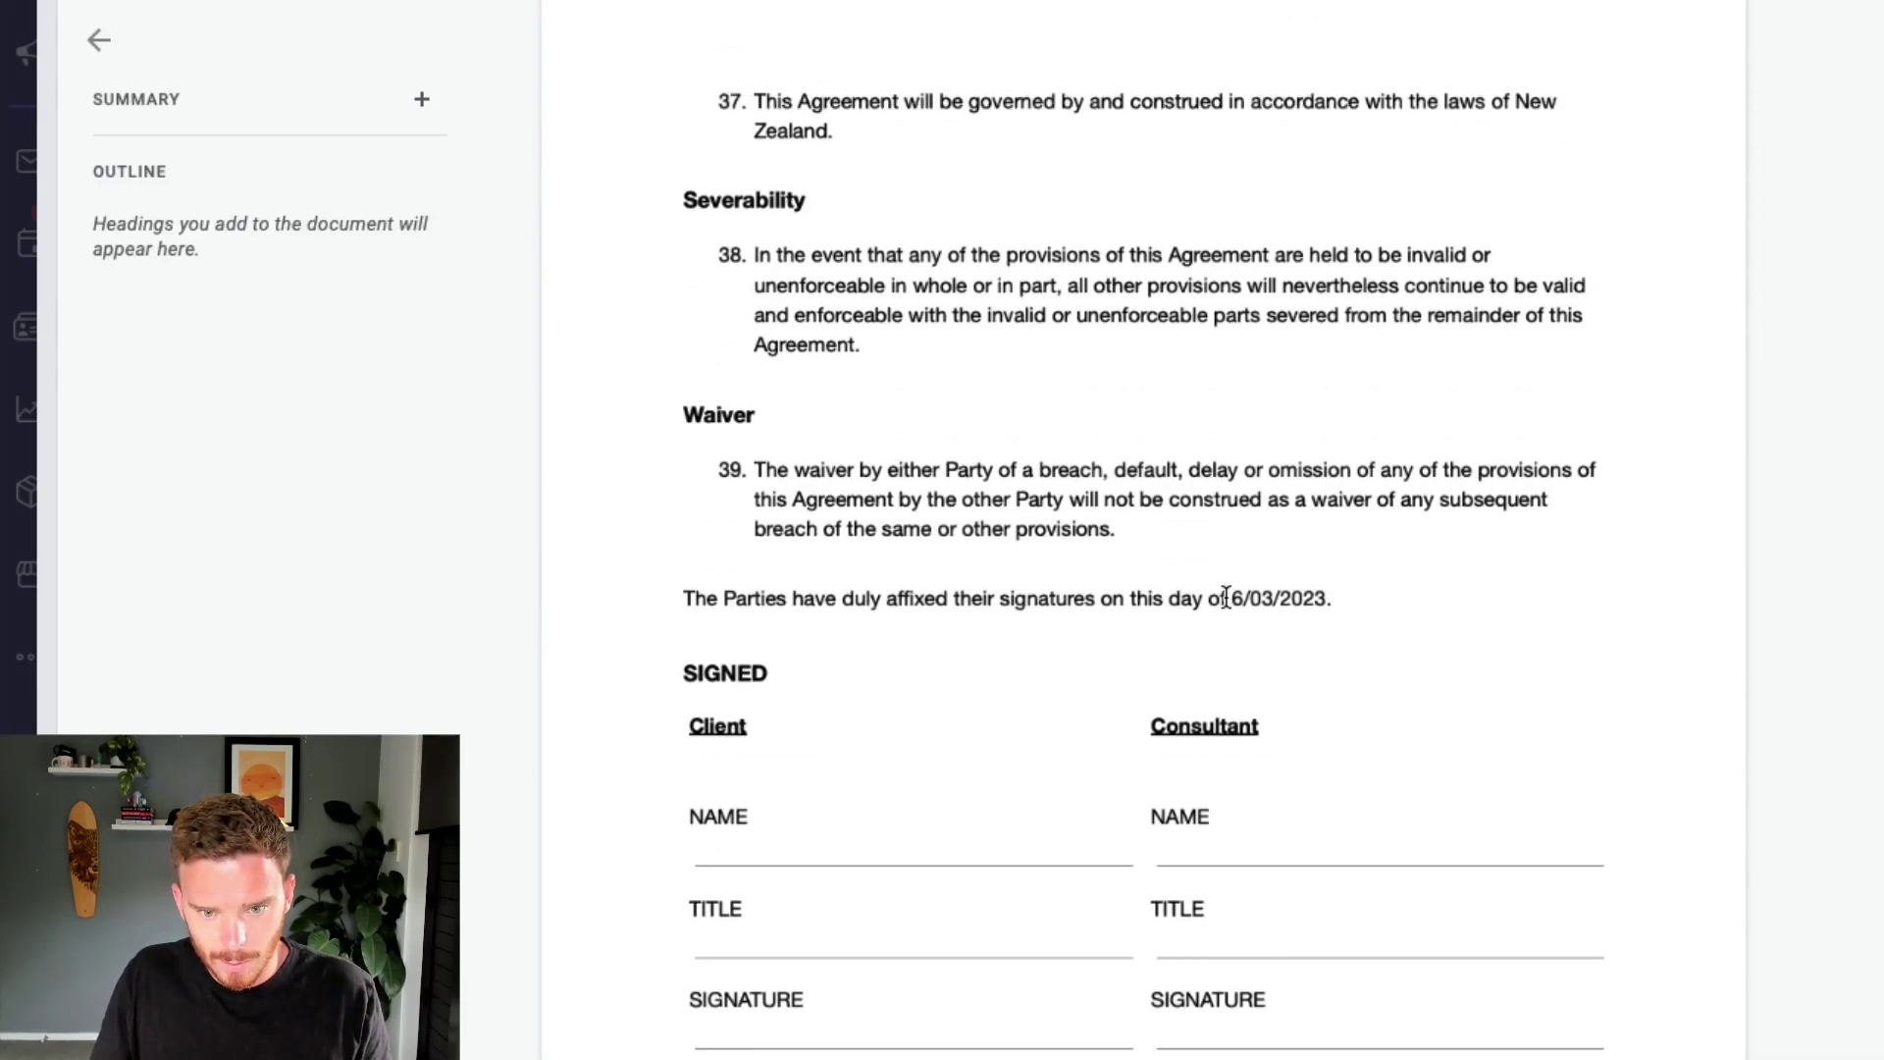
drag(1226, 597, 1323, 598)
click(1543, 597)
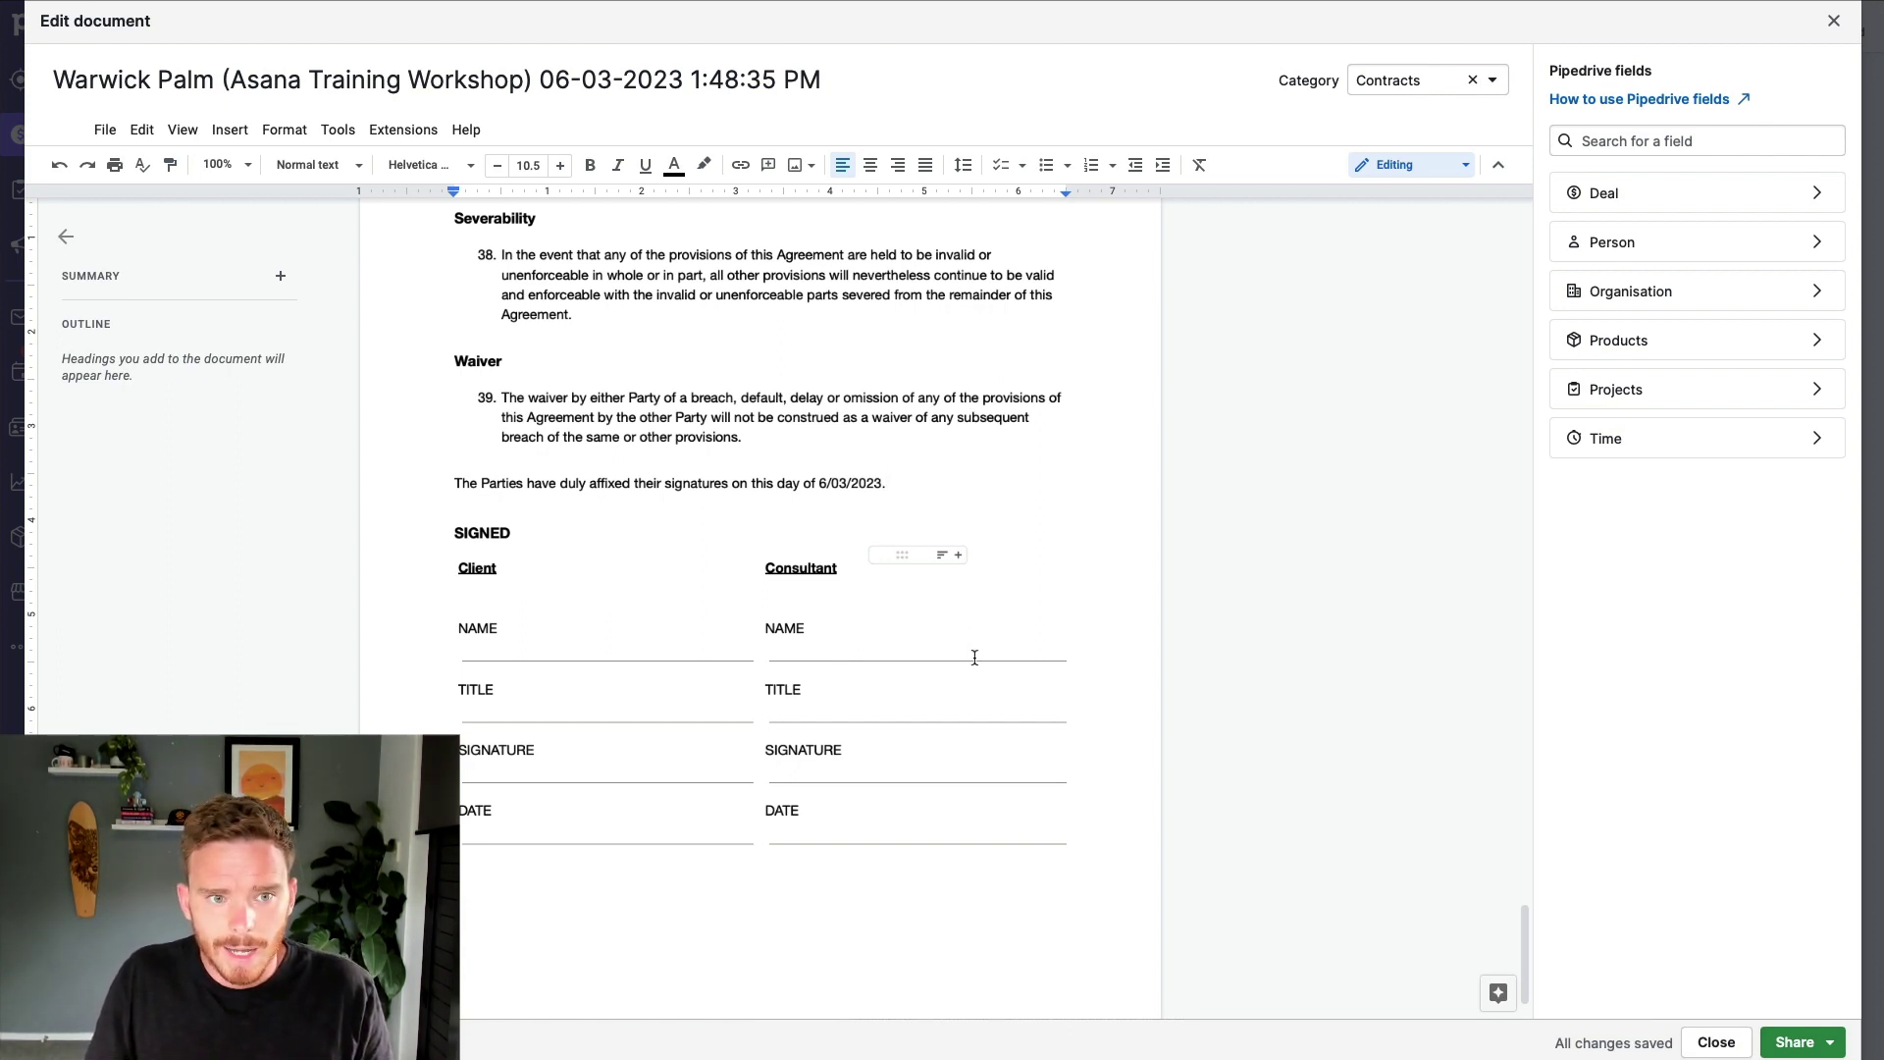
Share the generated Asana Training Workshop agreement as a view-tracked link.
click(1795, 1042)
click(1701, 881)
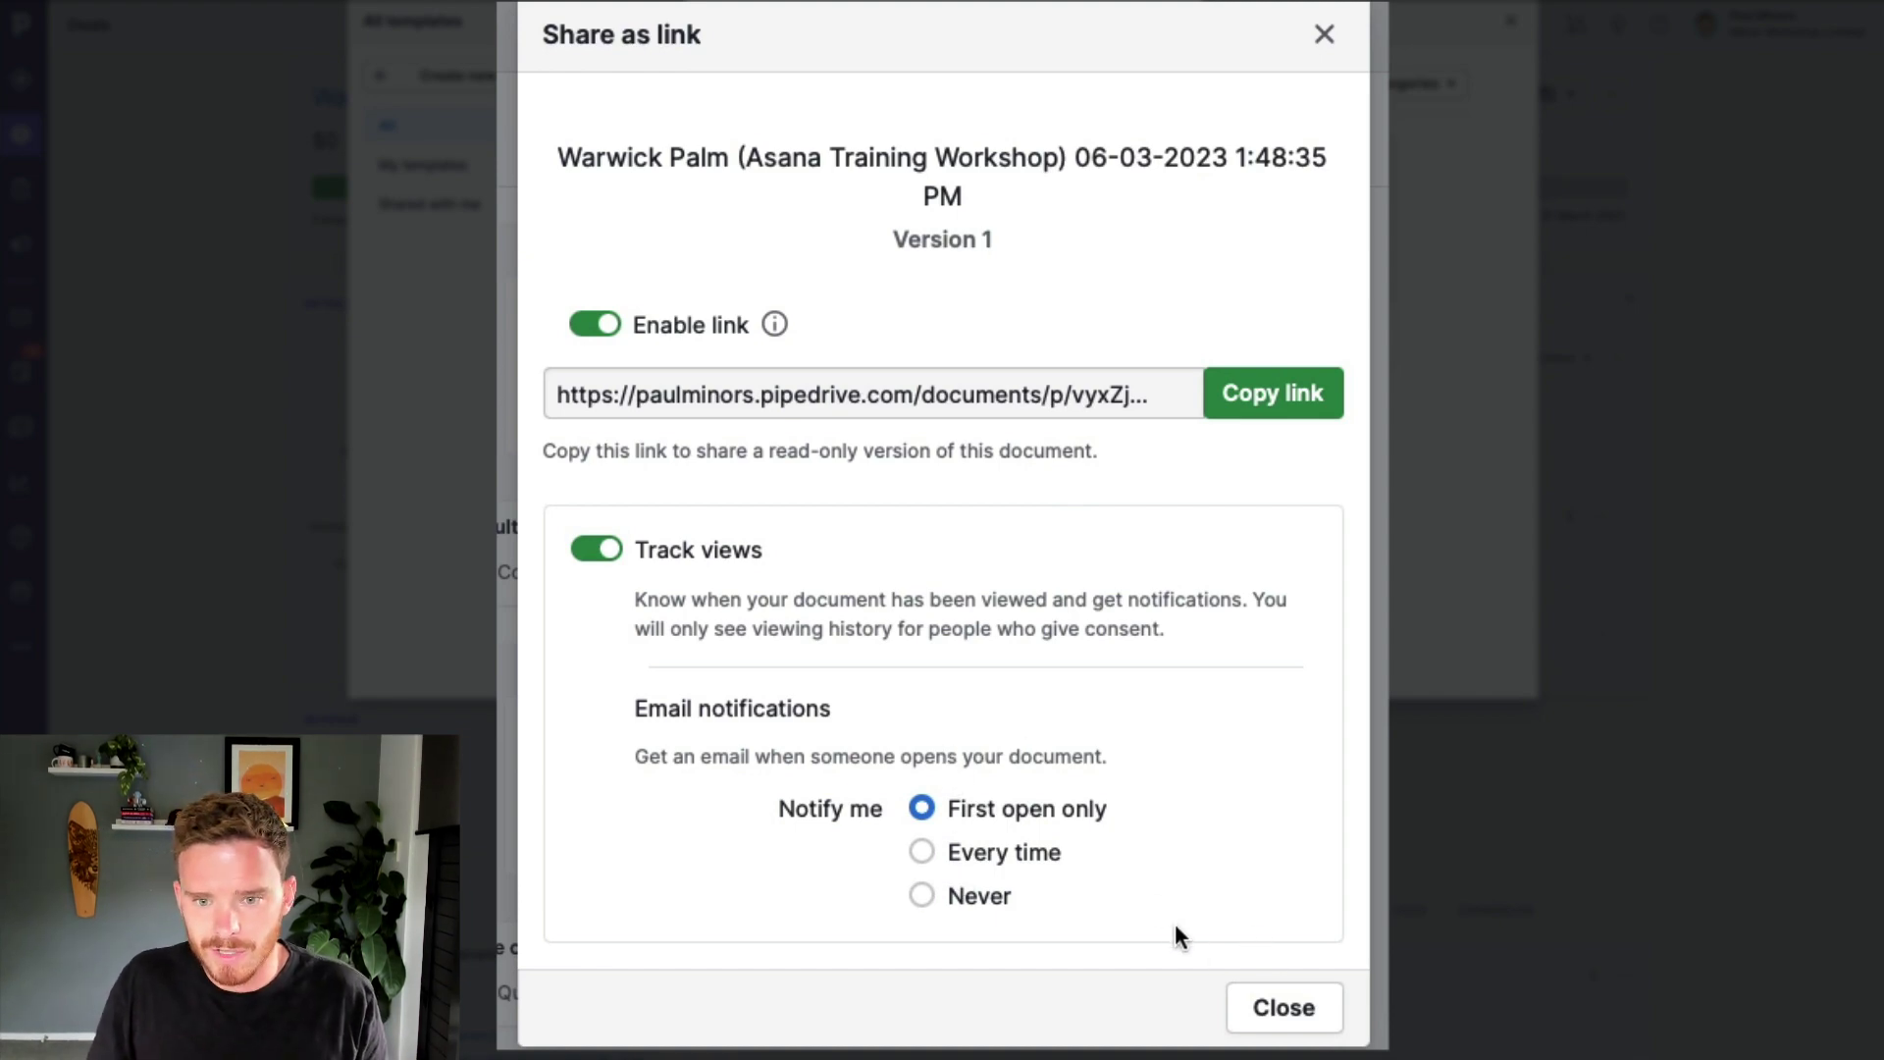
click(1238, 1011)
Reopen the shared document in the editor, close it again, and bring up its actions menu.
click(1624, 695)
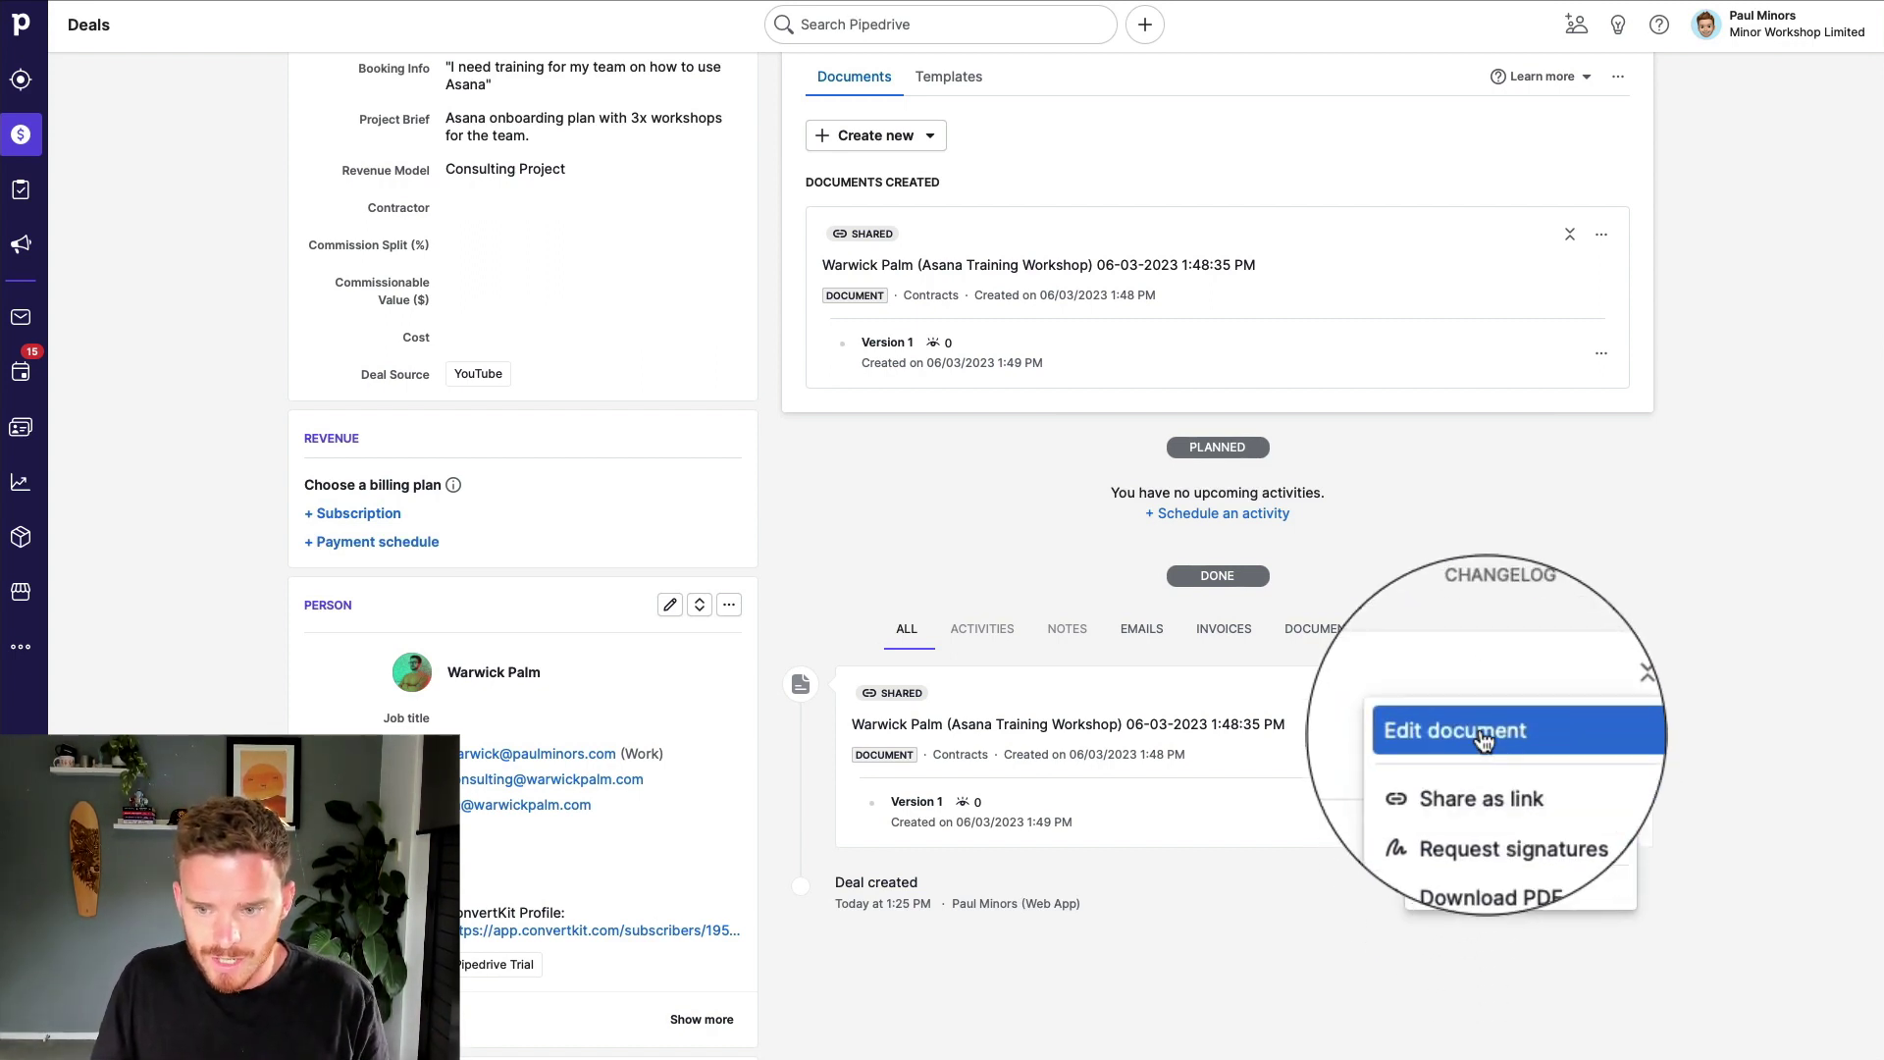
click(1481, 734)
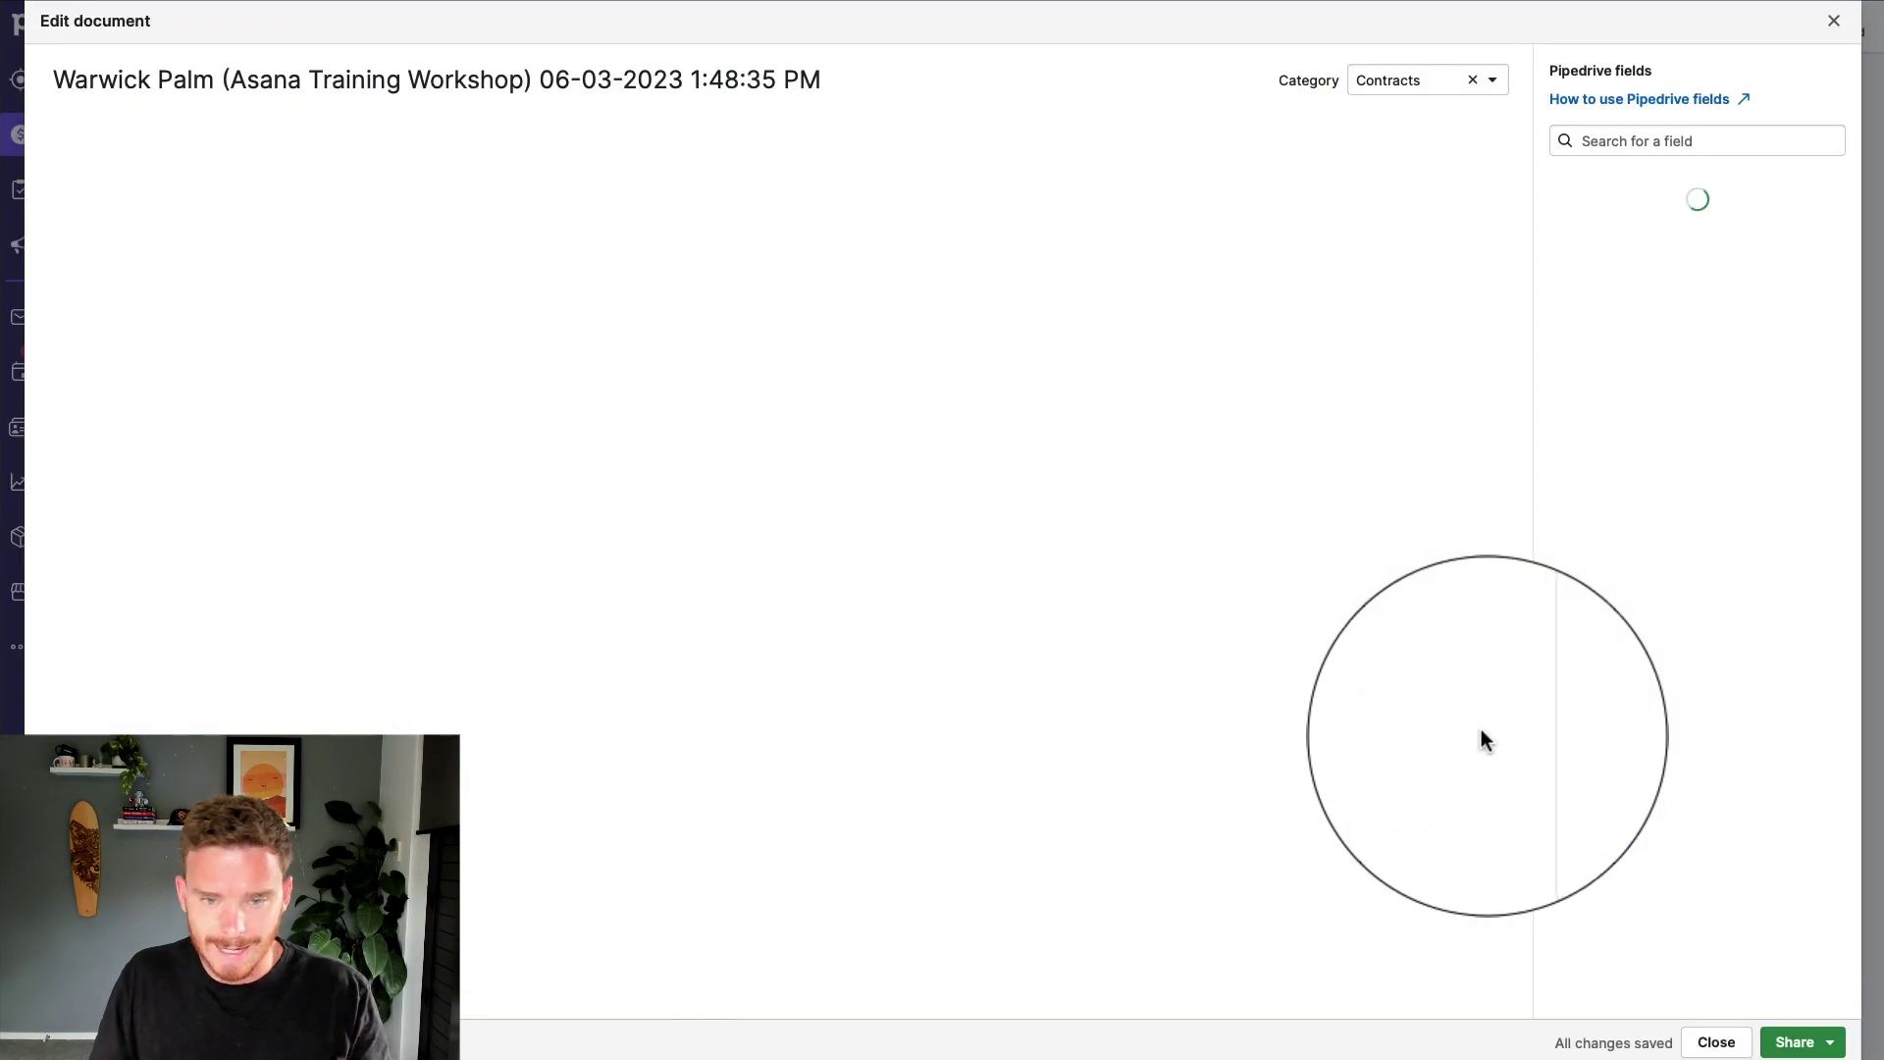
click(1718, 1040)
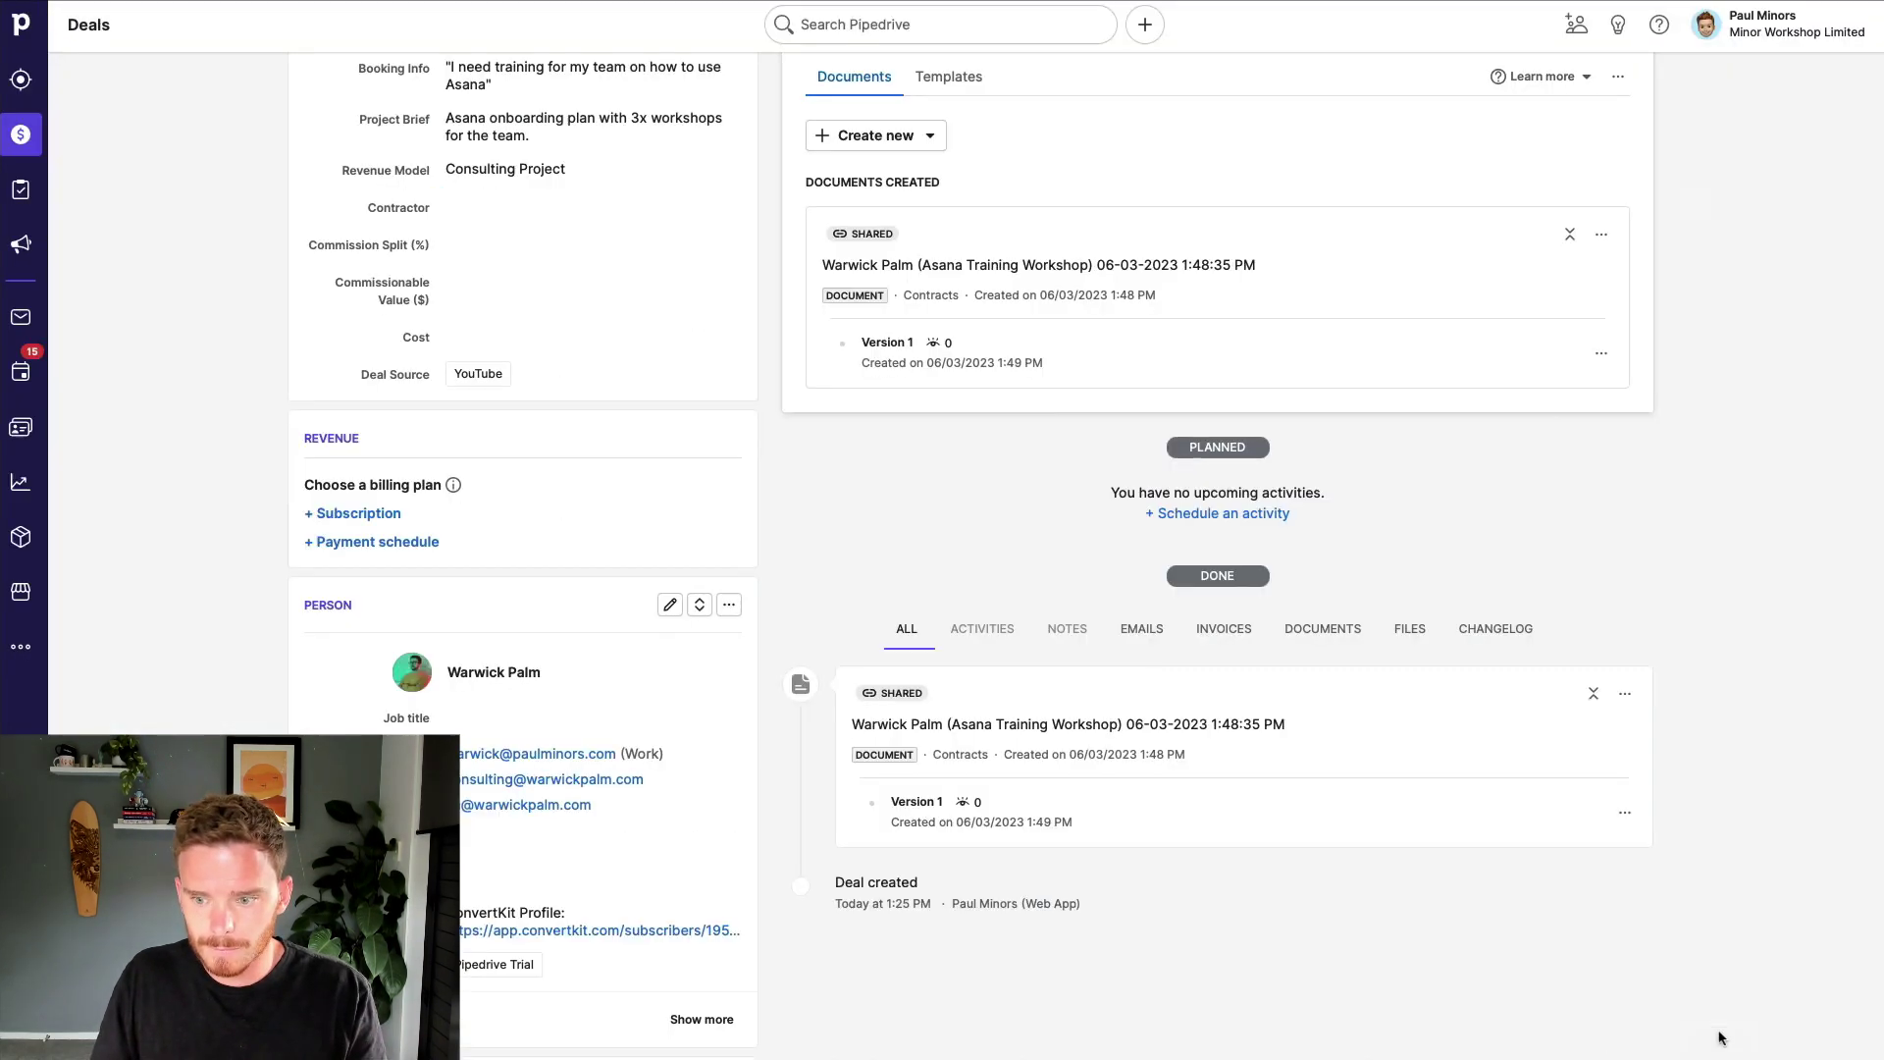
click(1626, 697)
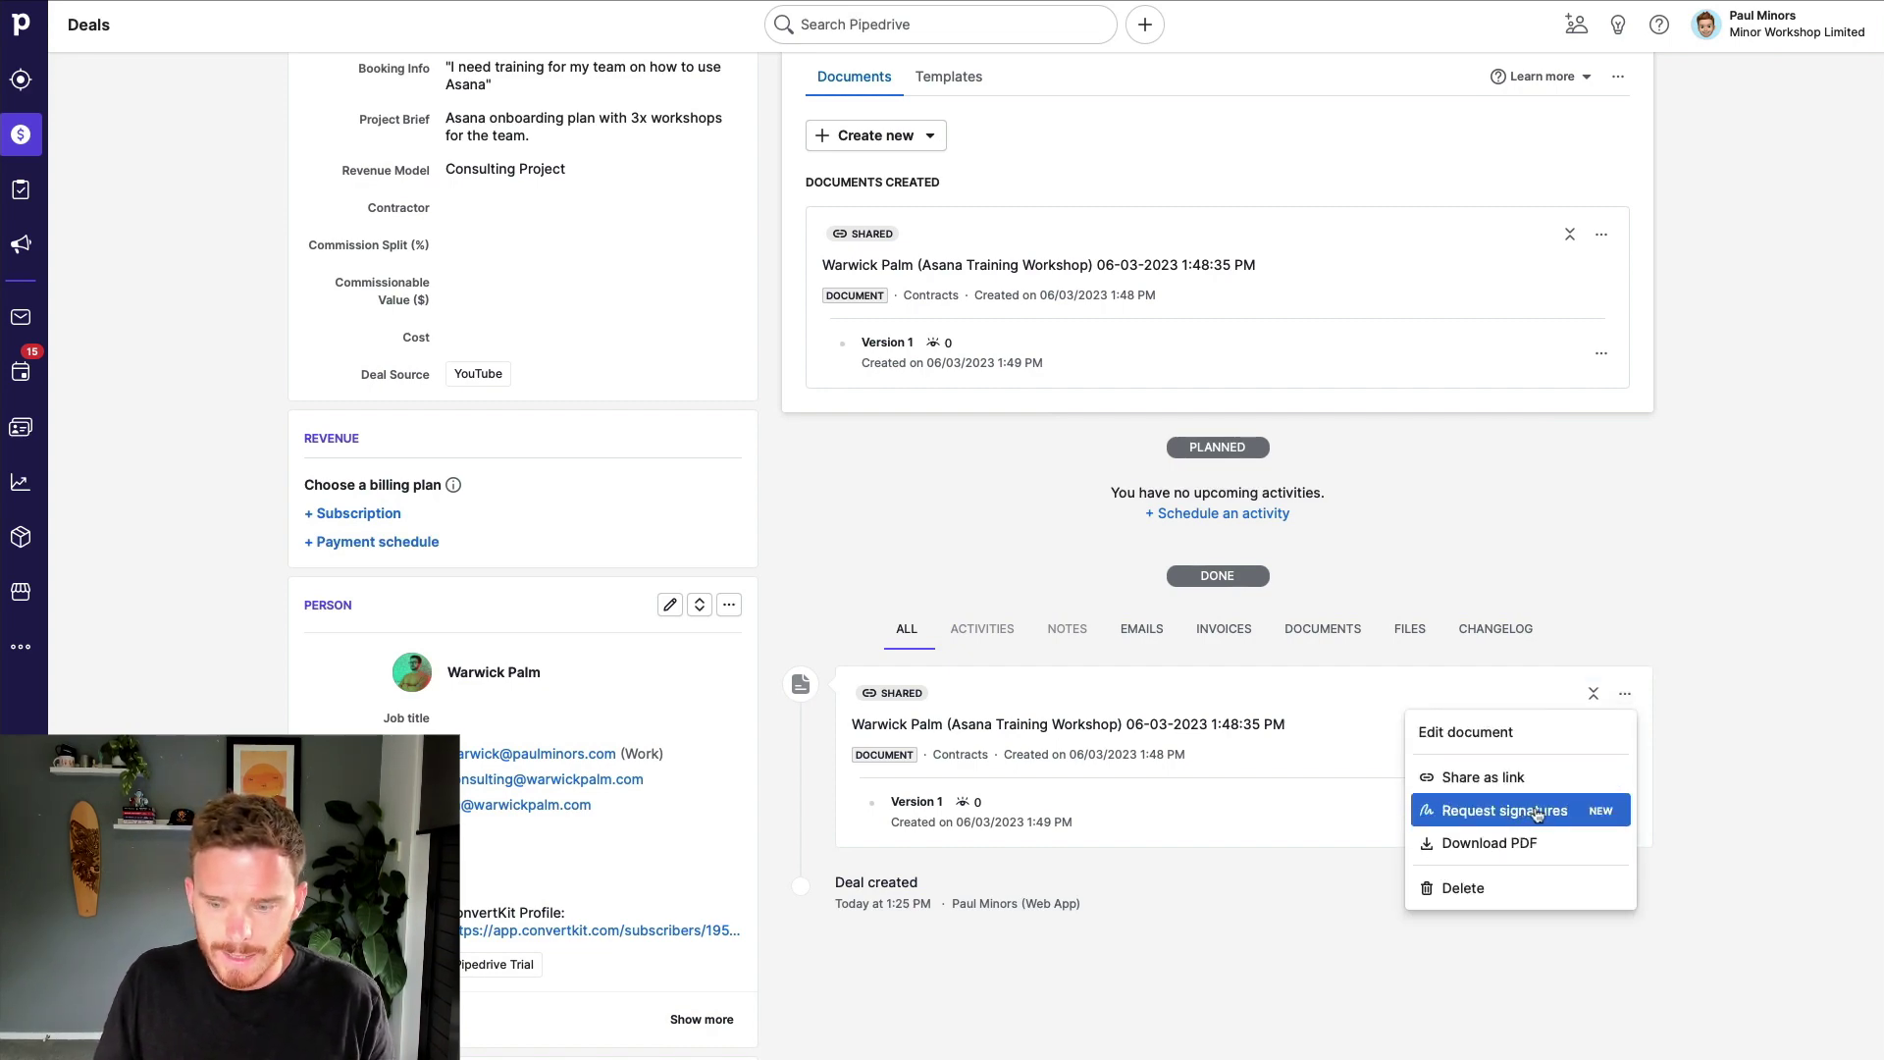
Start an e-signature request and try a fixed signing order before turning it back off.
click(1538, 815)
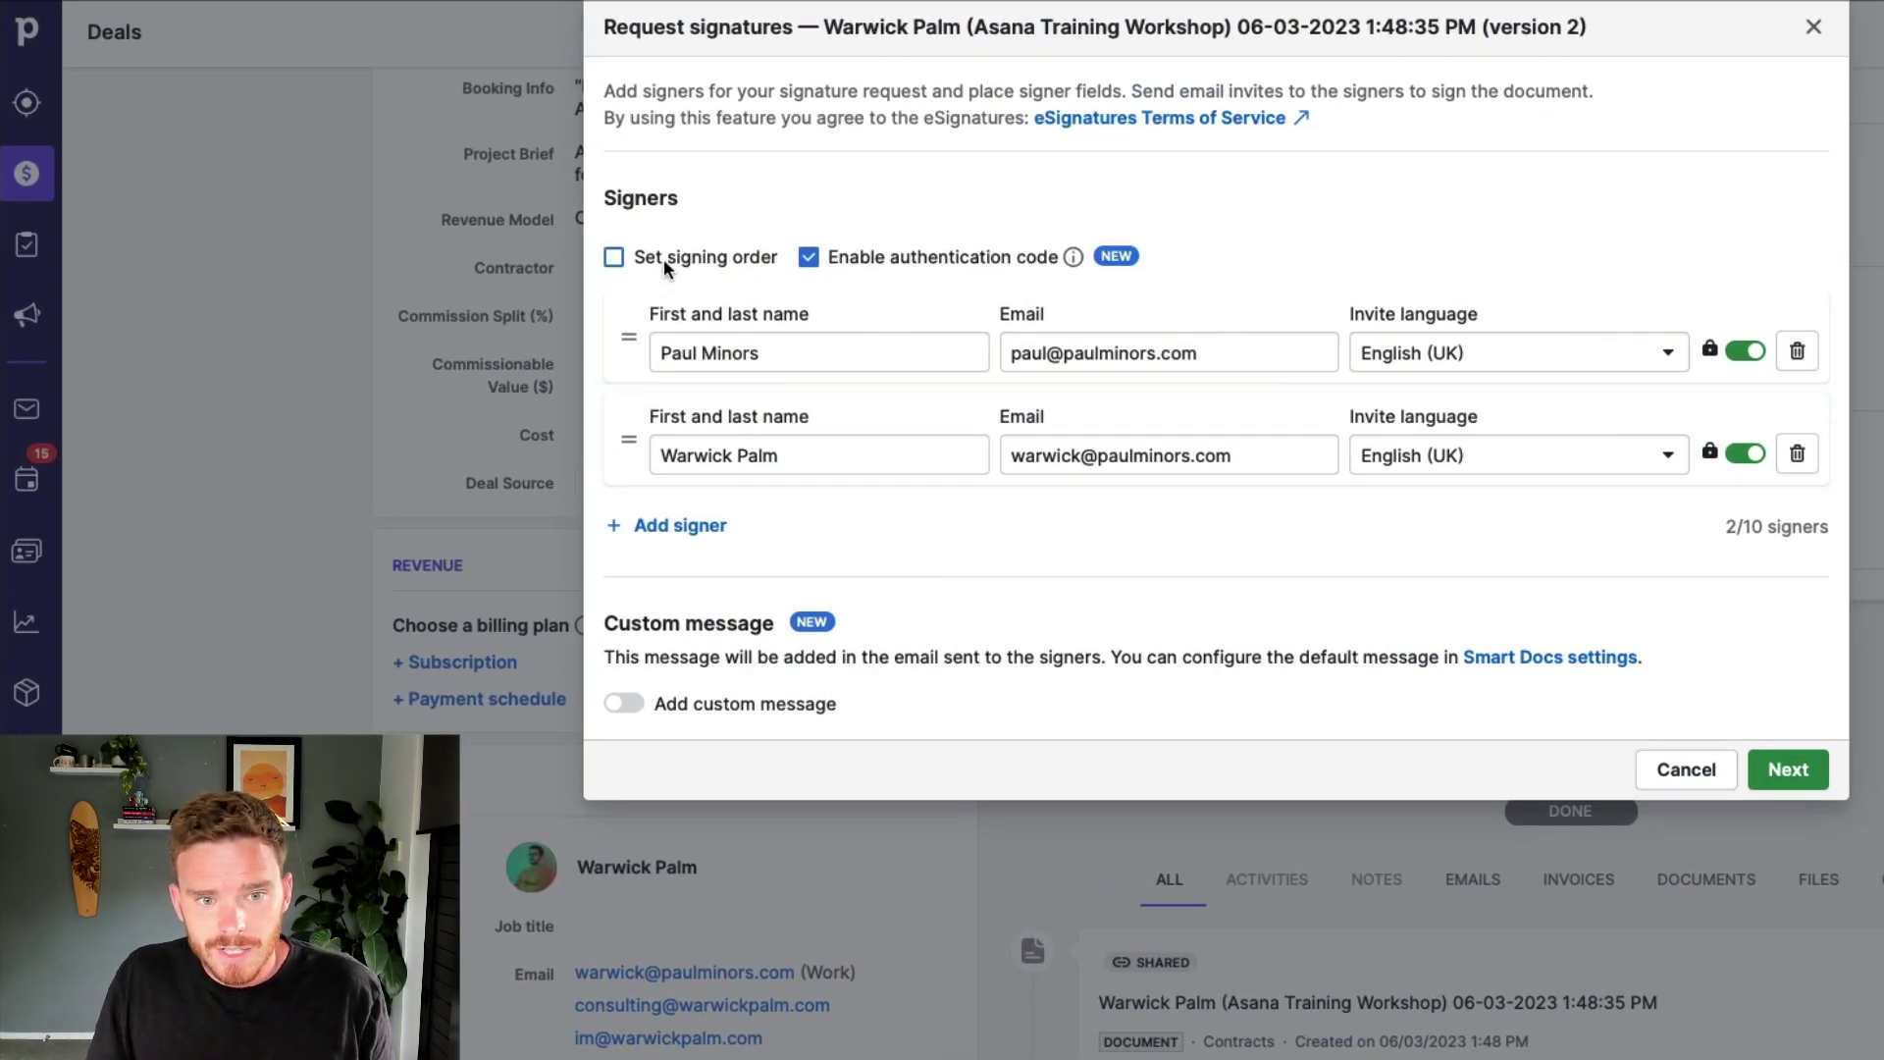
click(669, 256)
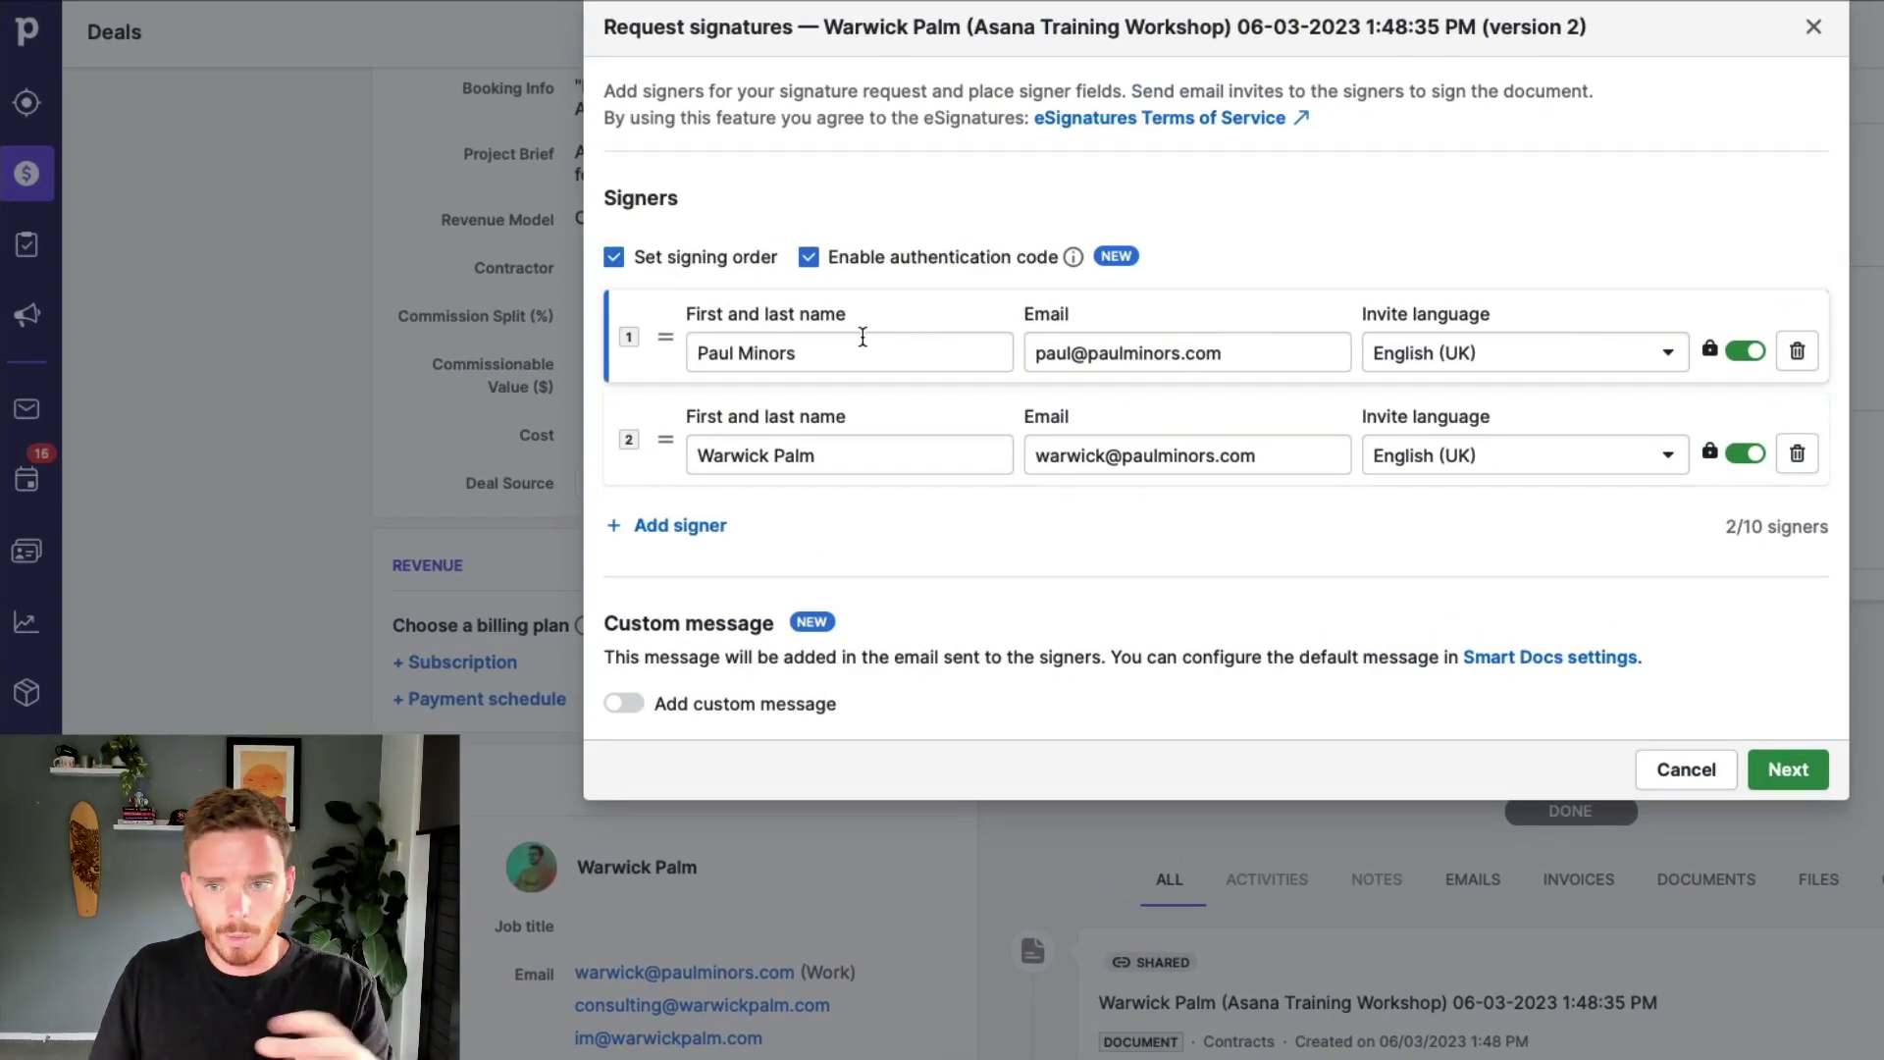
mouse_move(666, 336)
mouse_down()
mouse_move(673, 481)
mouse_move(668, 353)
mouse_up()
click(615, 255)
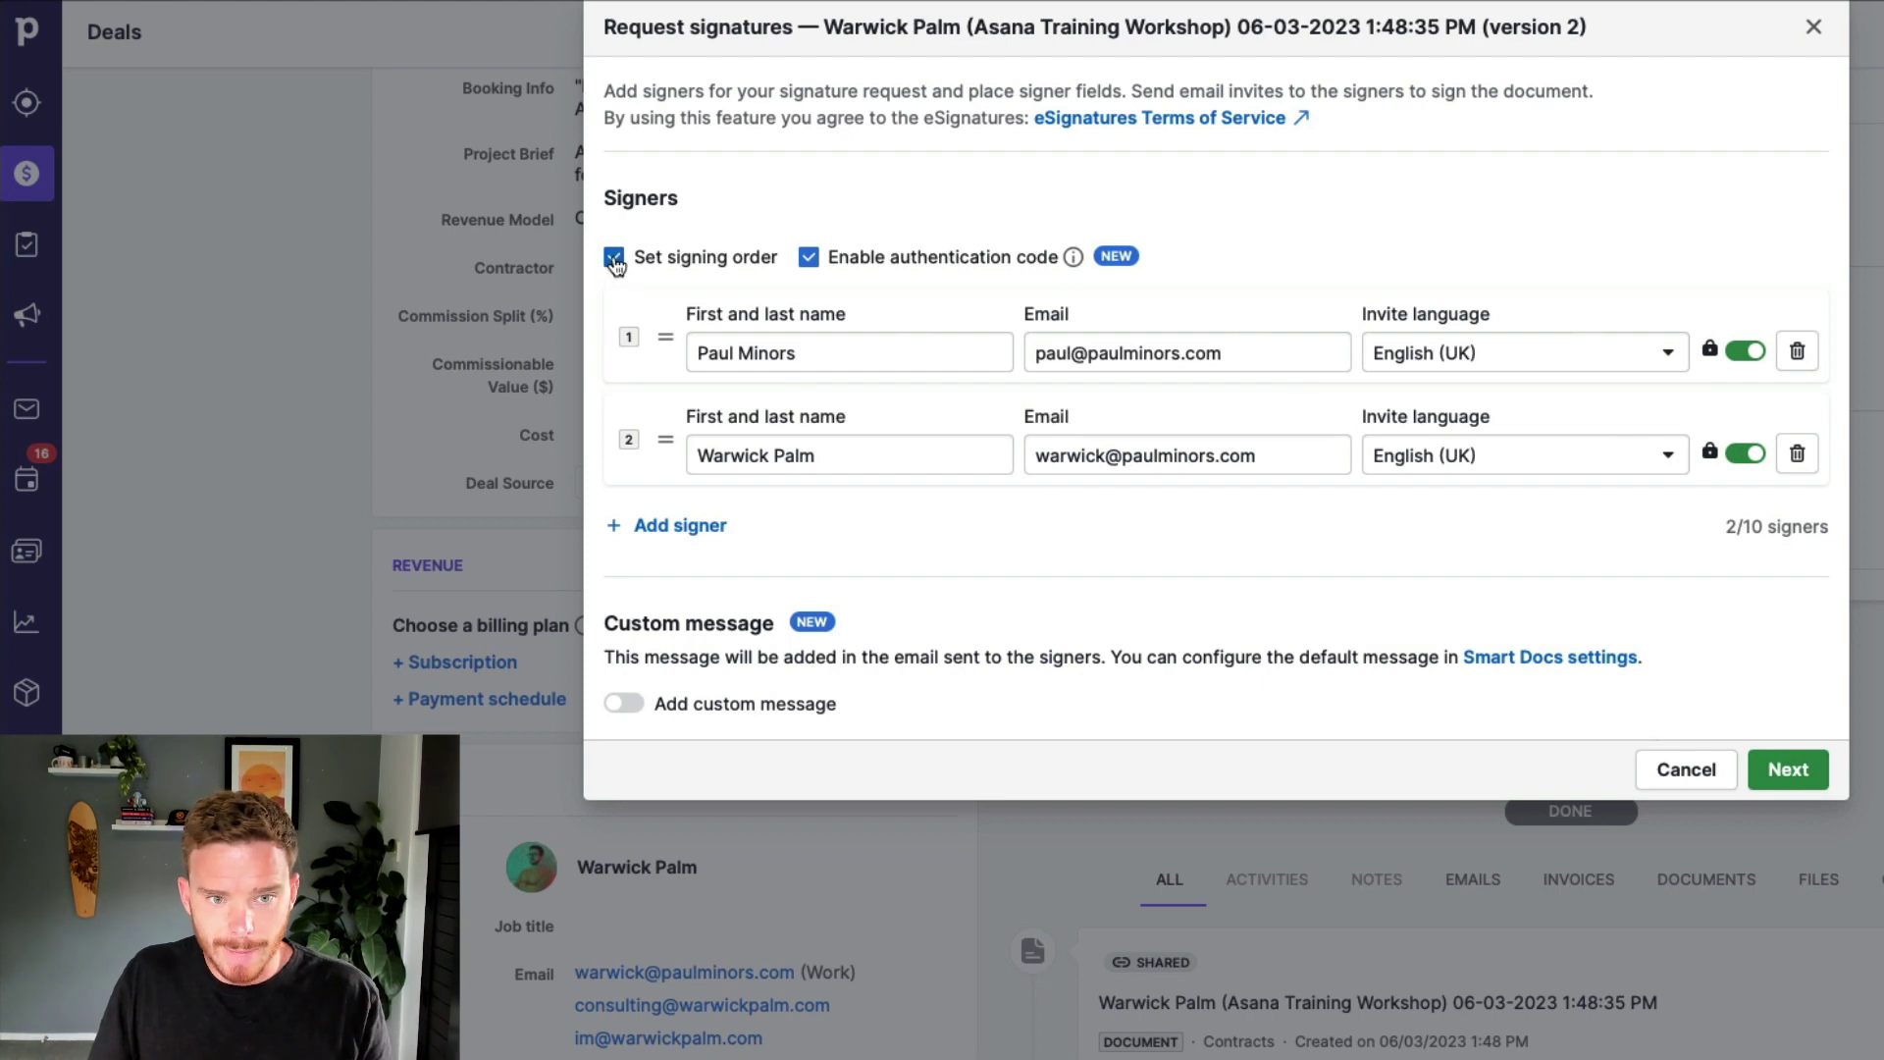
Disable authentication codes, remove the second signer, and enable a custom invite message.
click(808, 259)
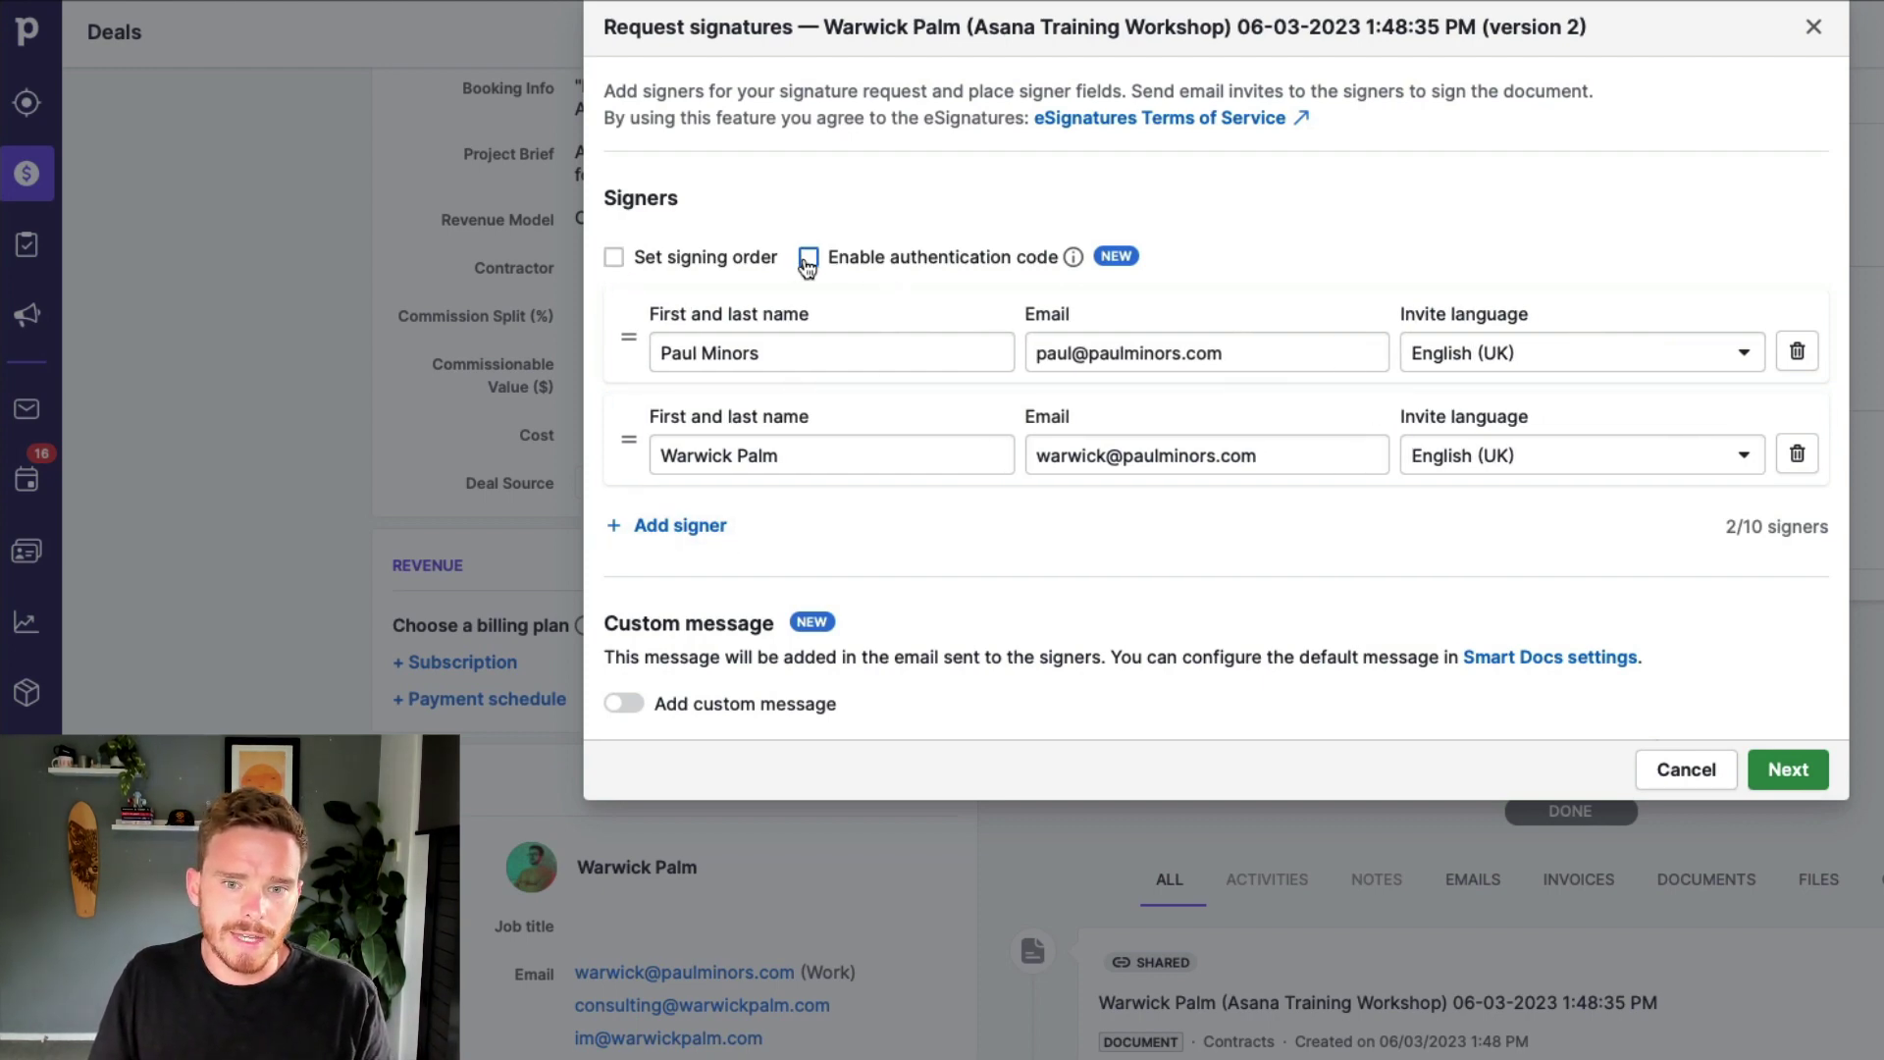
click(807, 258)
mouse_move(1075, 259)
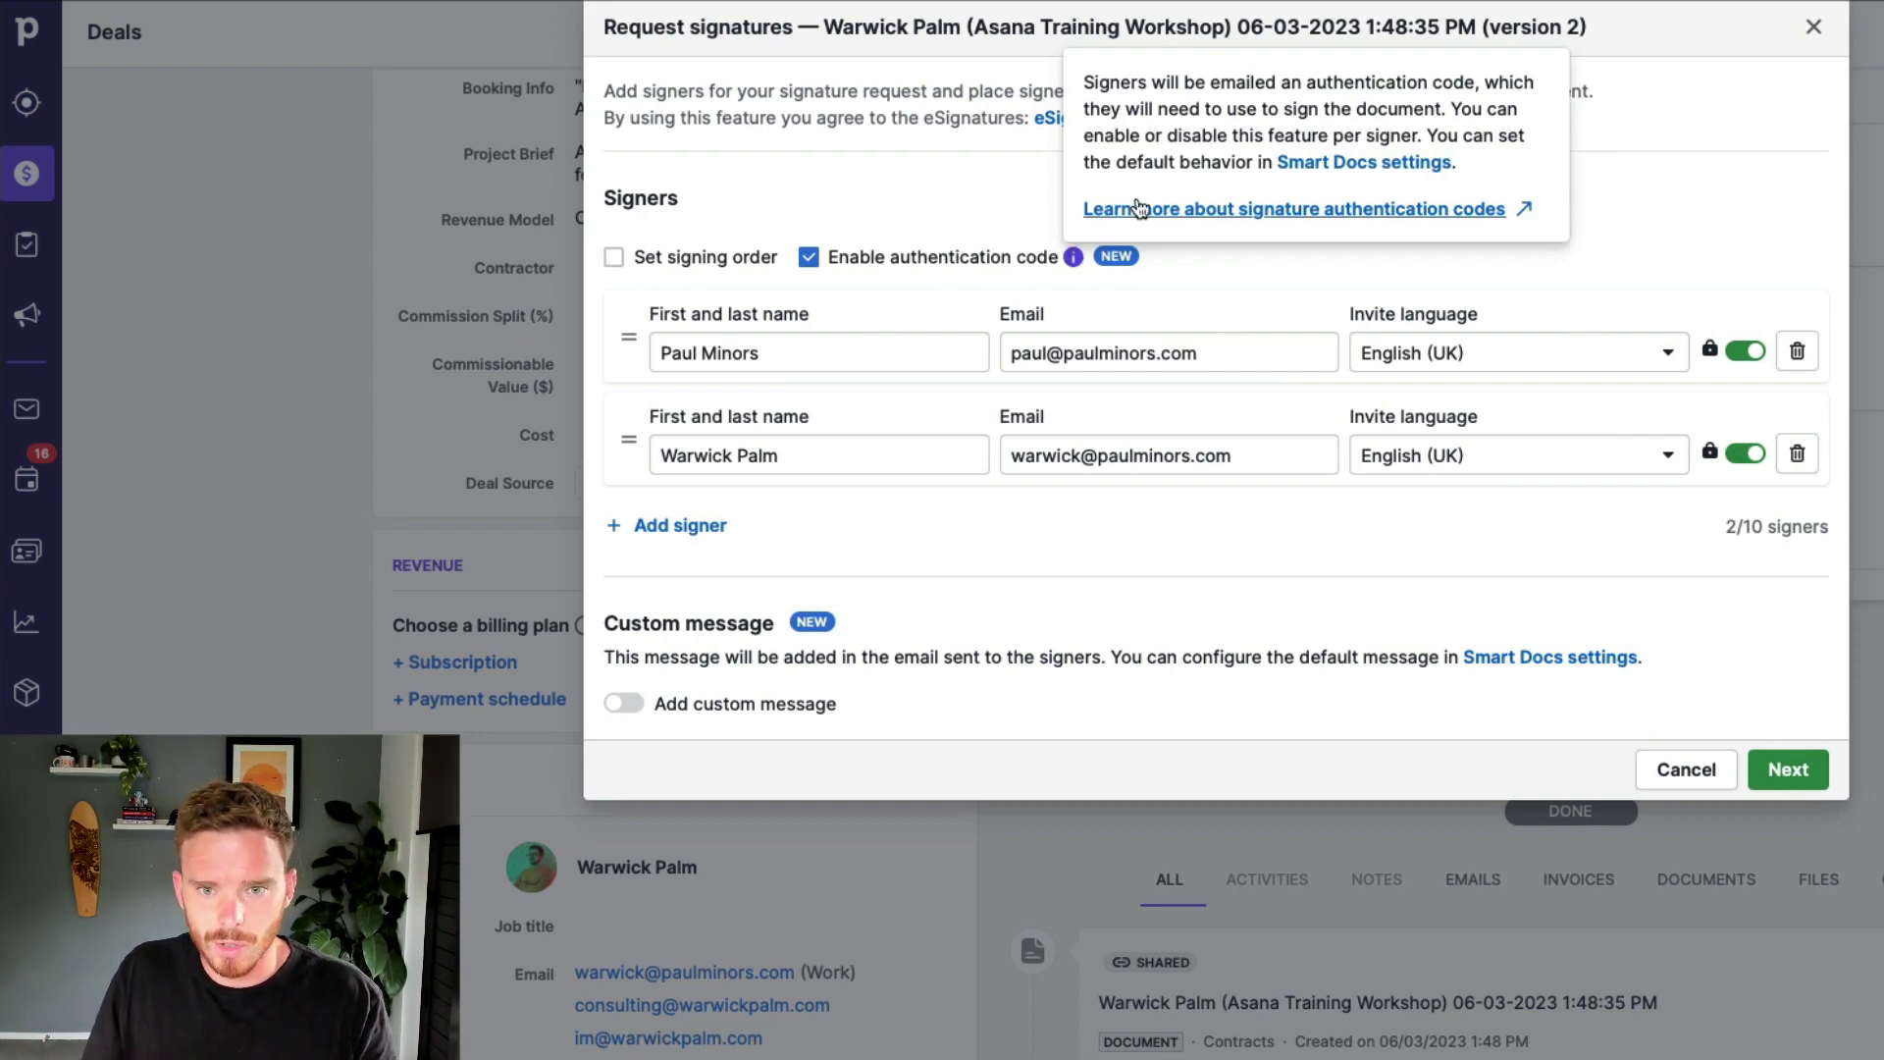
click(869, 260)
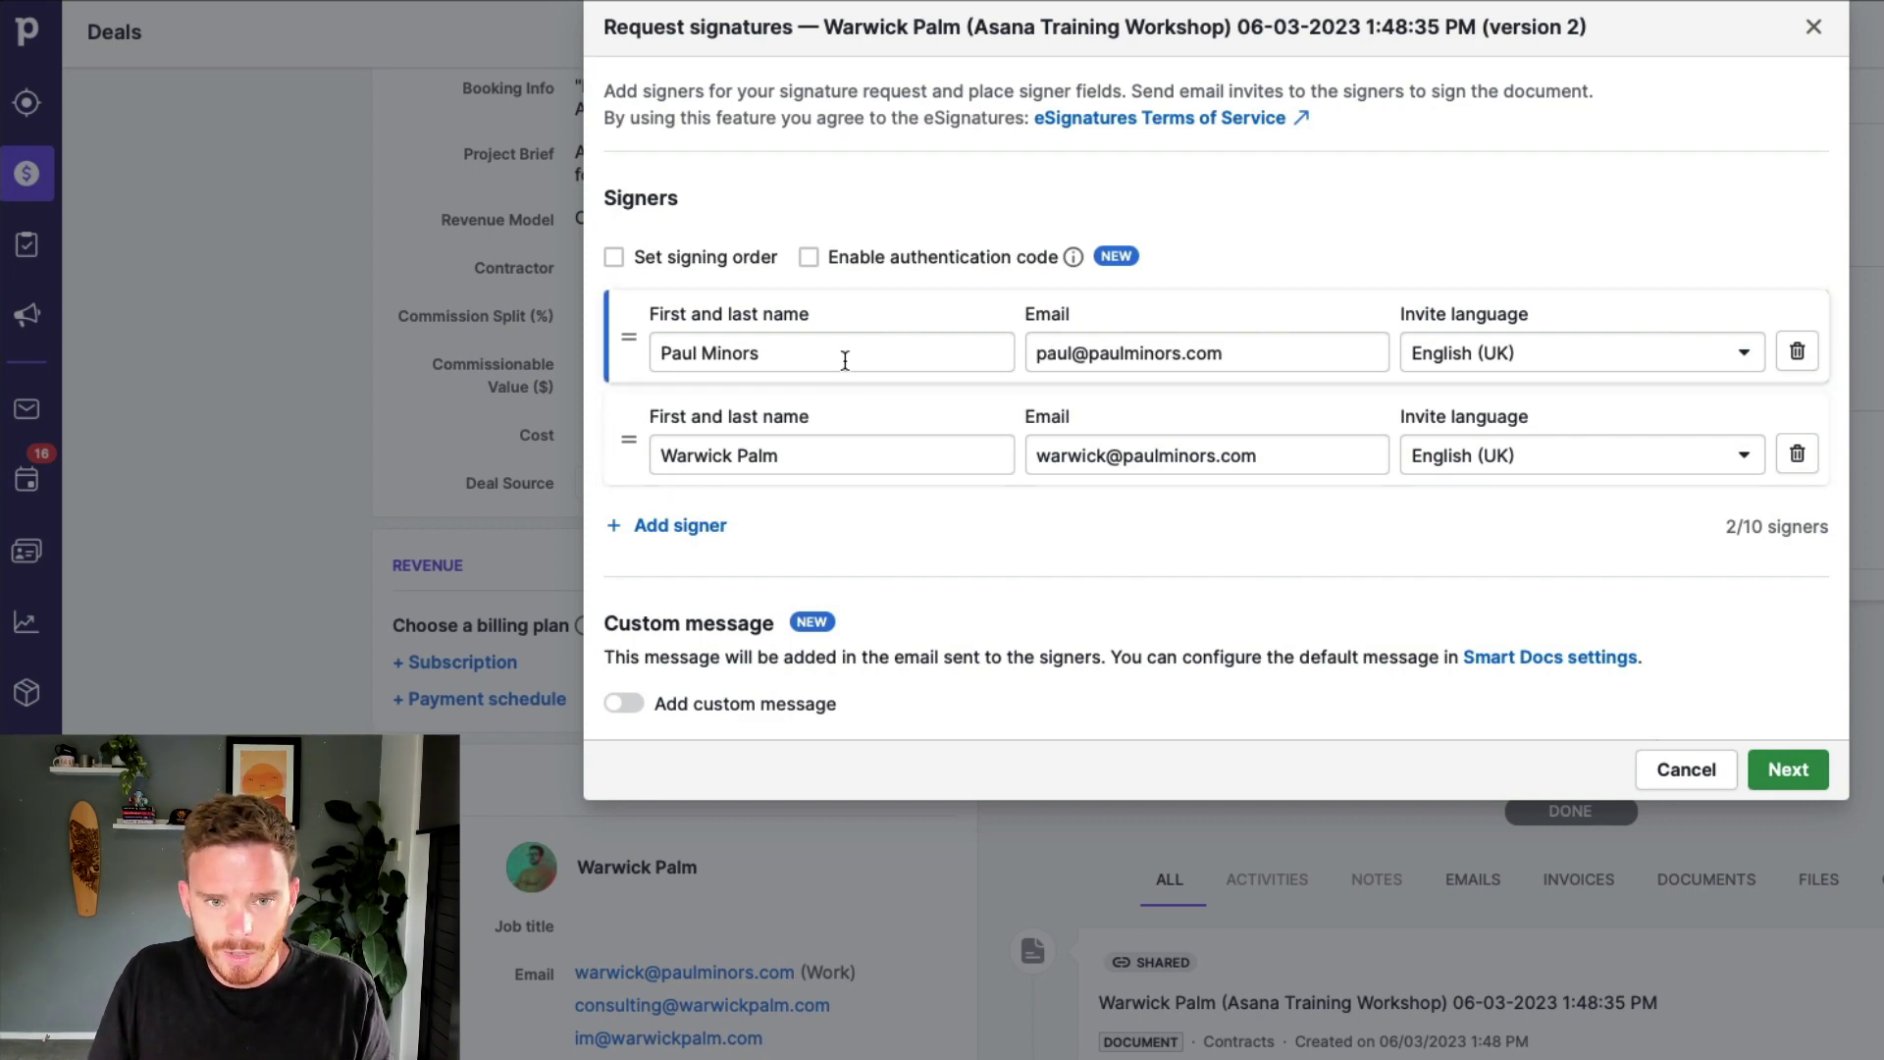
click(1793, 456)
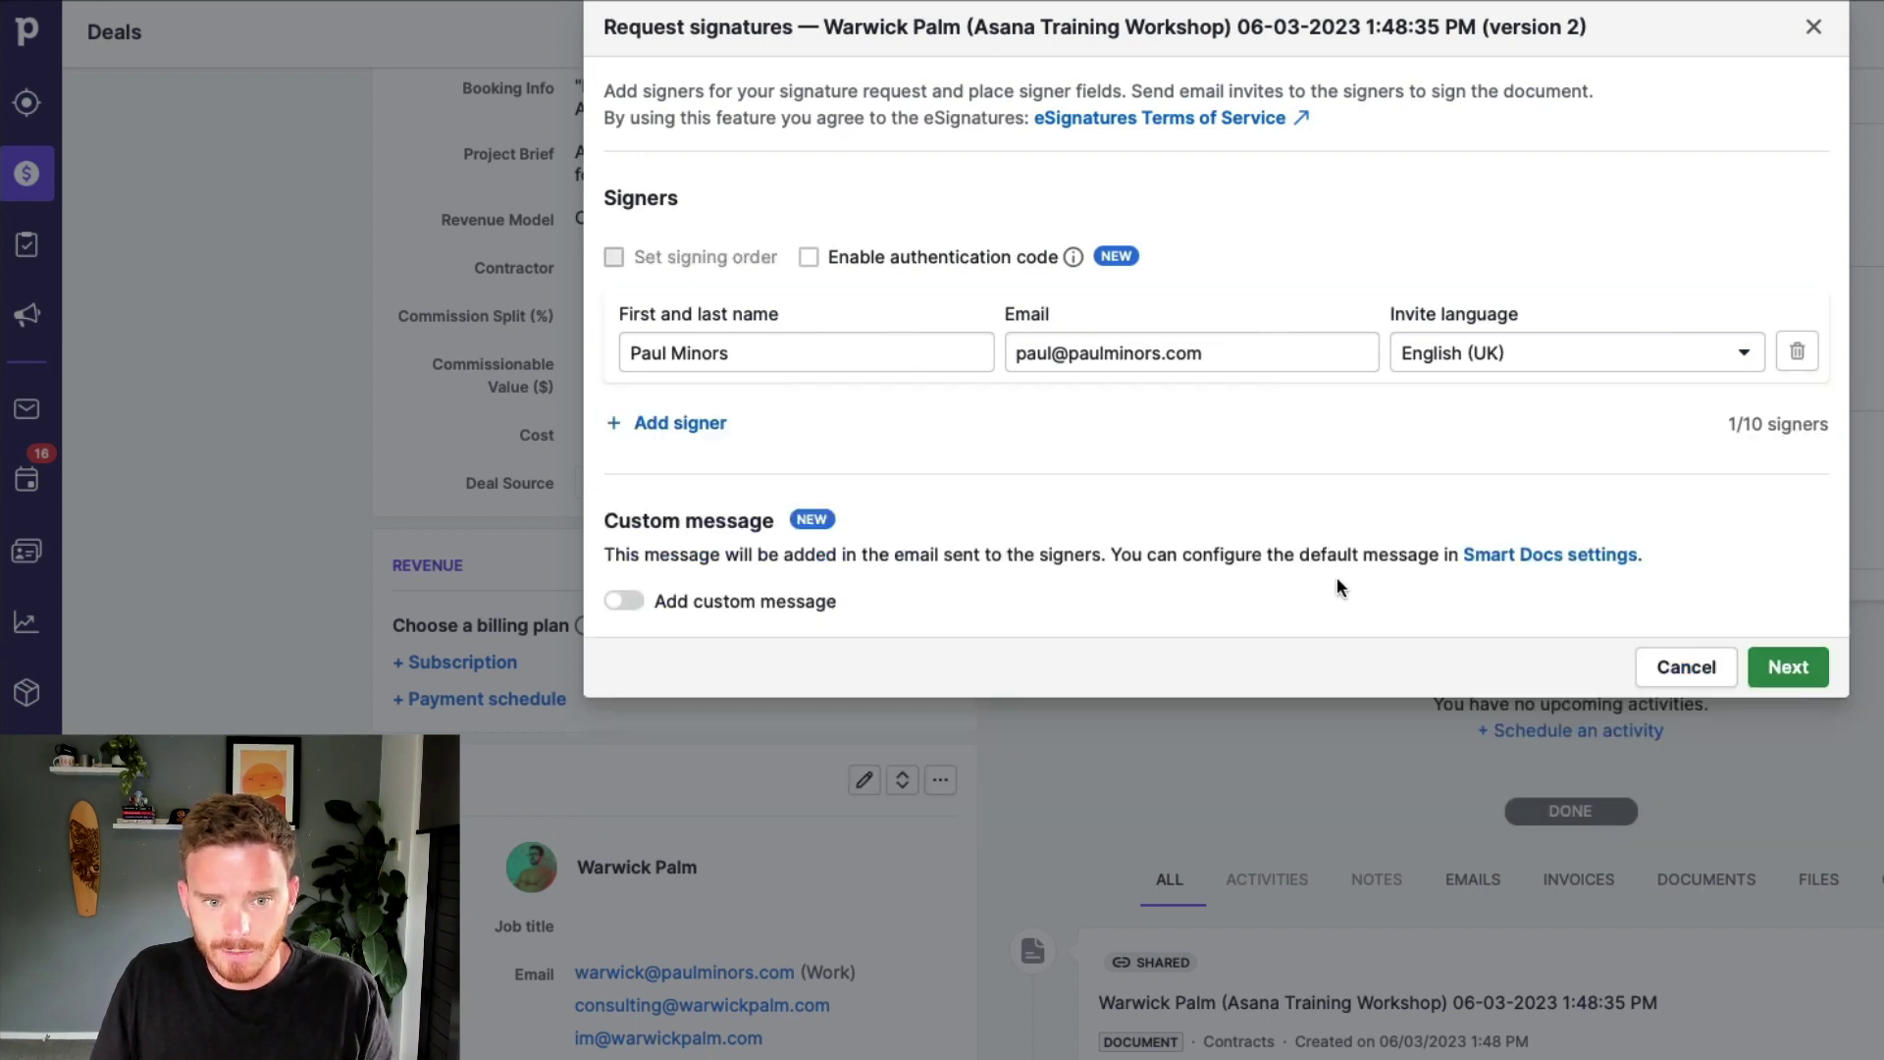
click(624, 601)
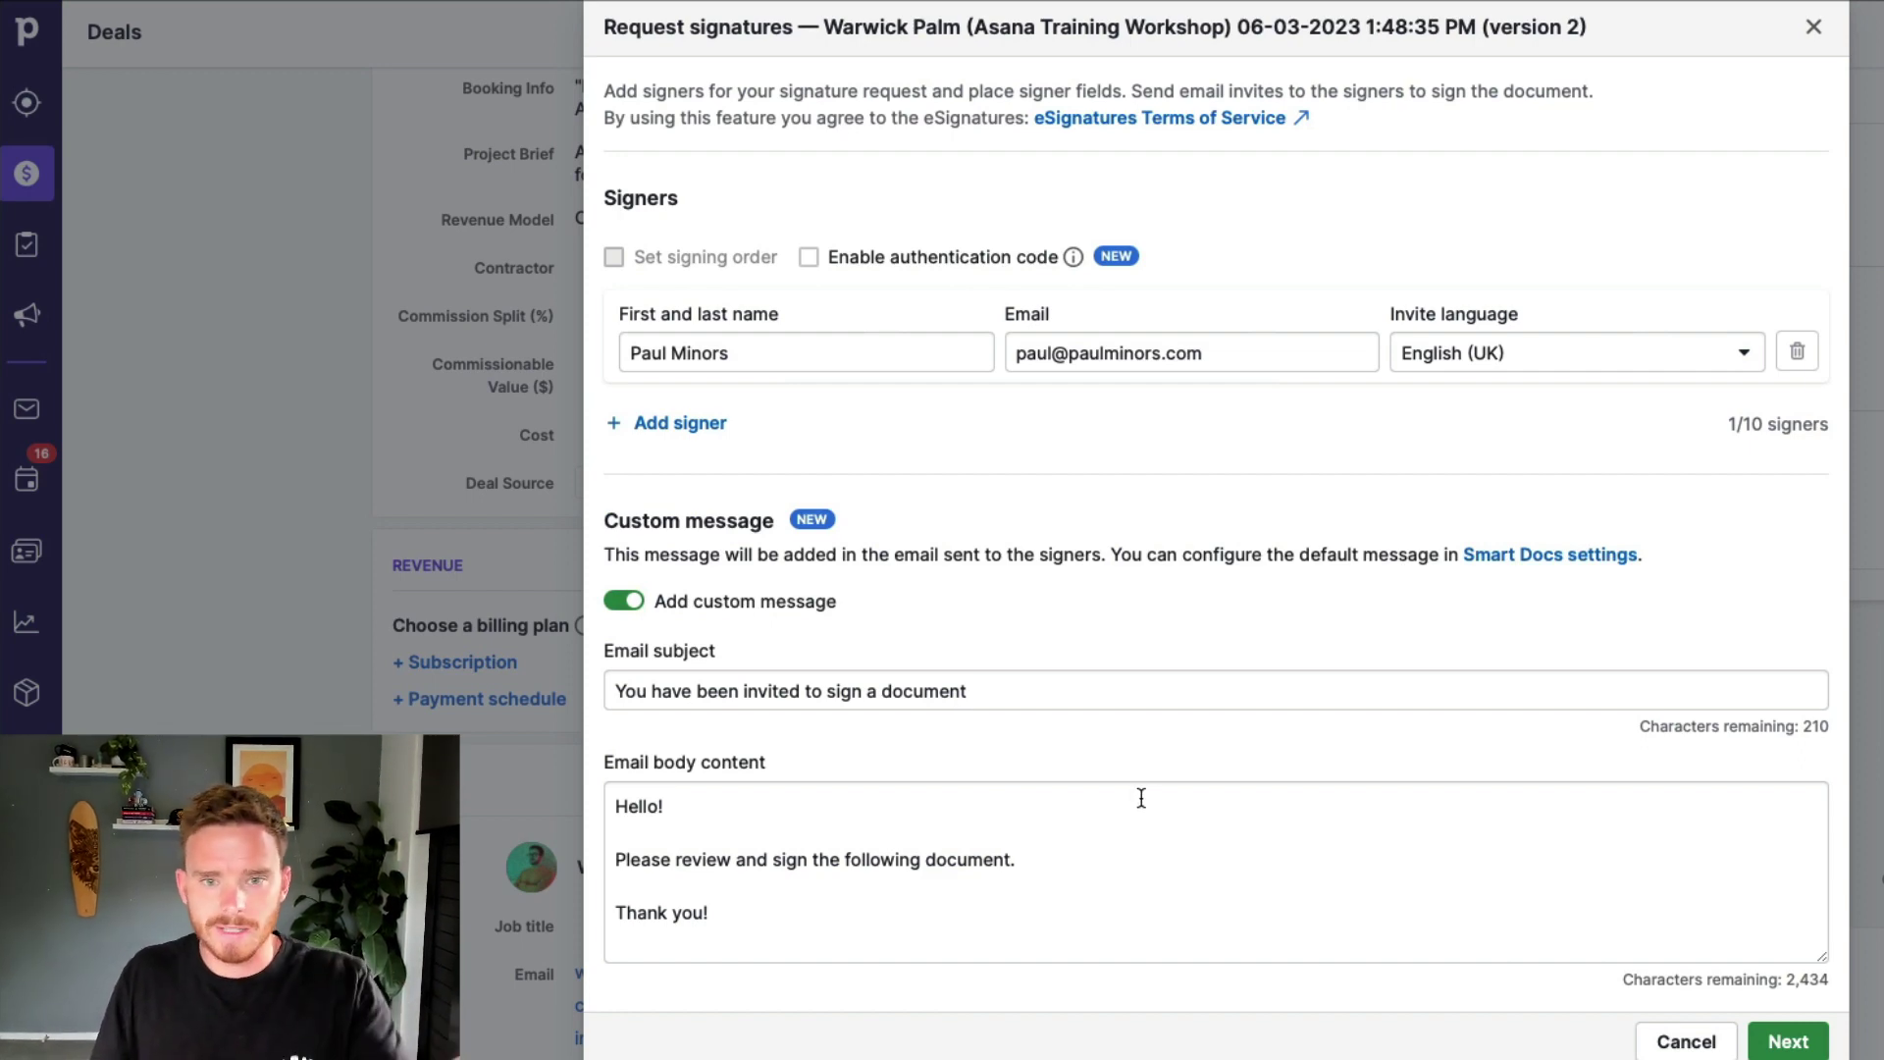
click(1787, 1046)
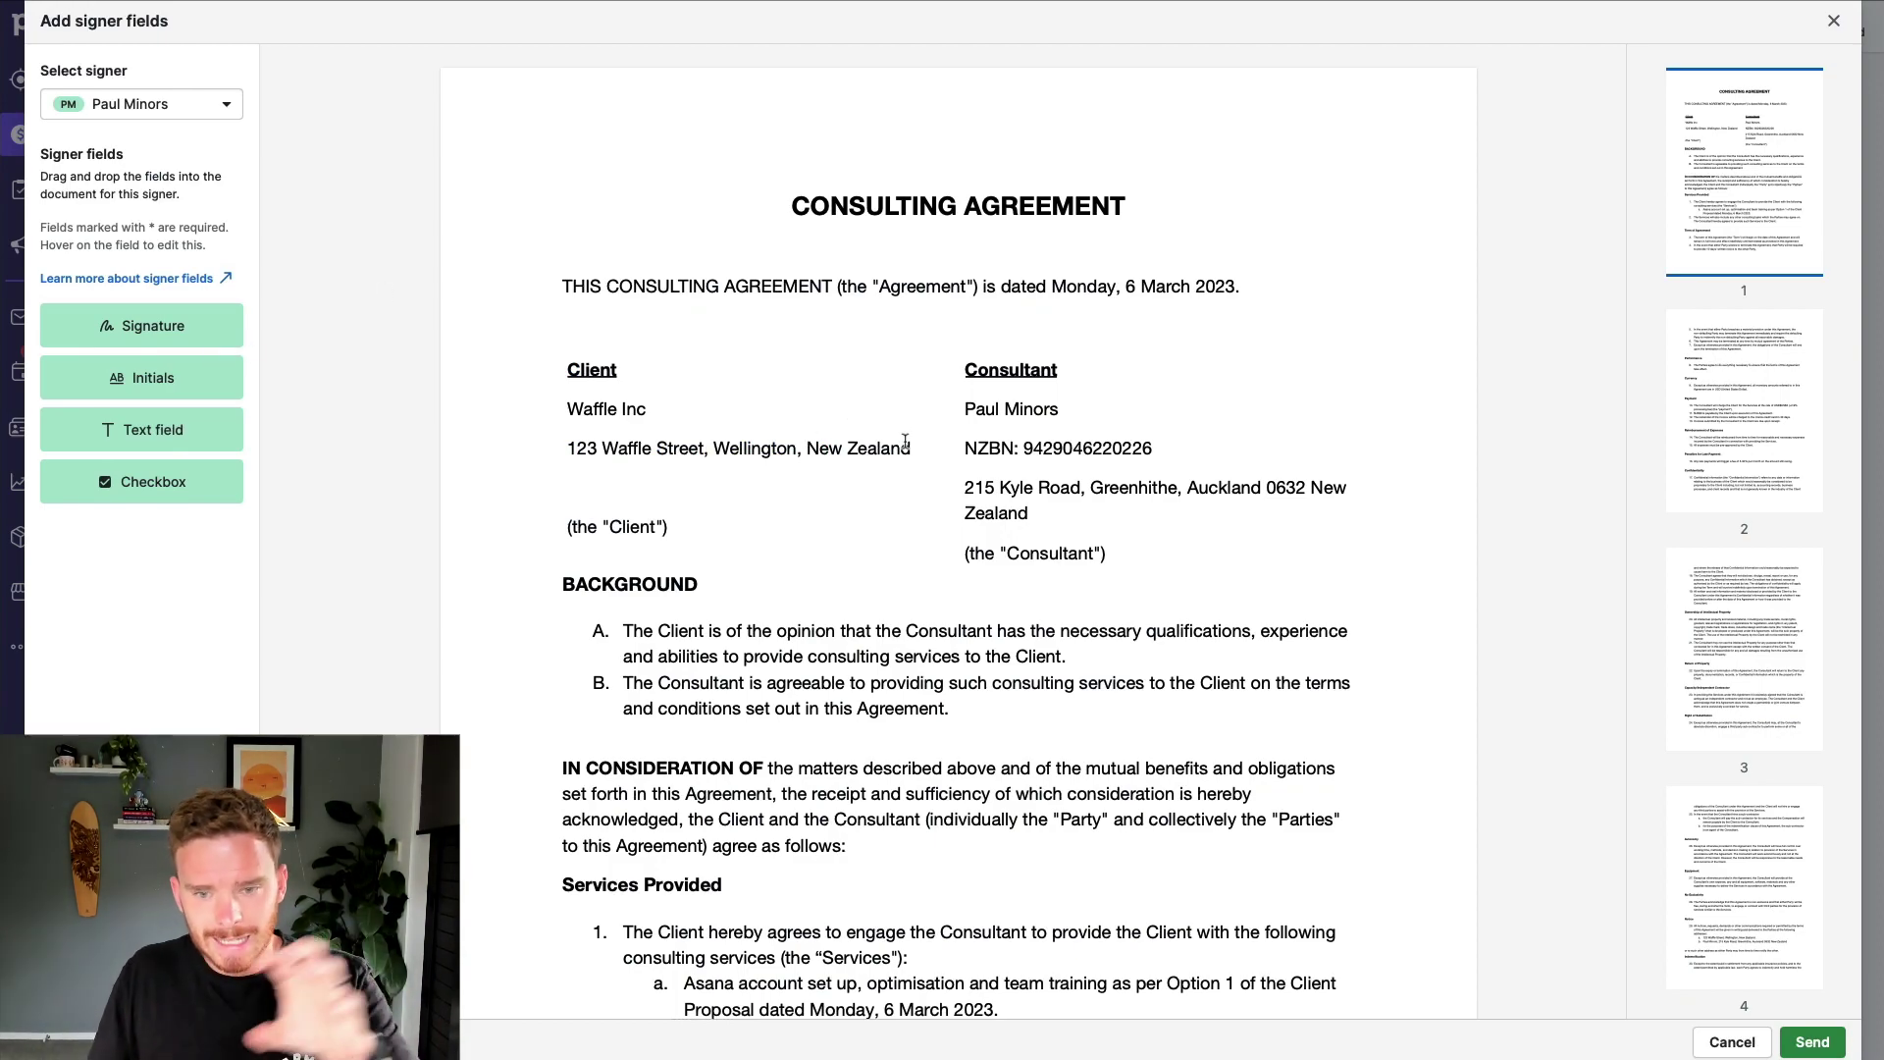
Place an Initials field at the end of page 1.
scroll(903, 442, down, 20)
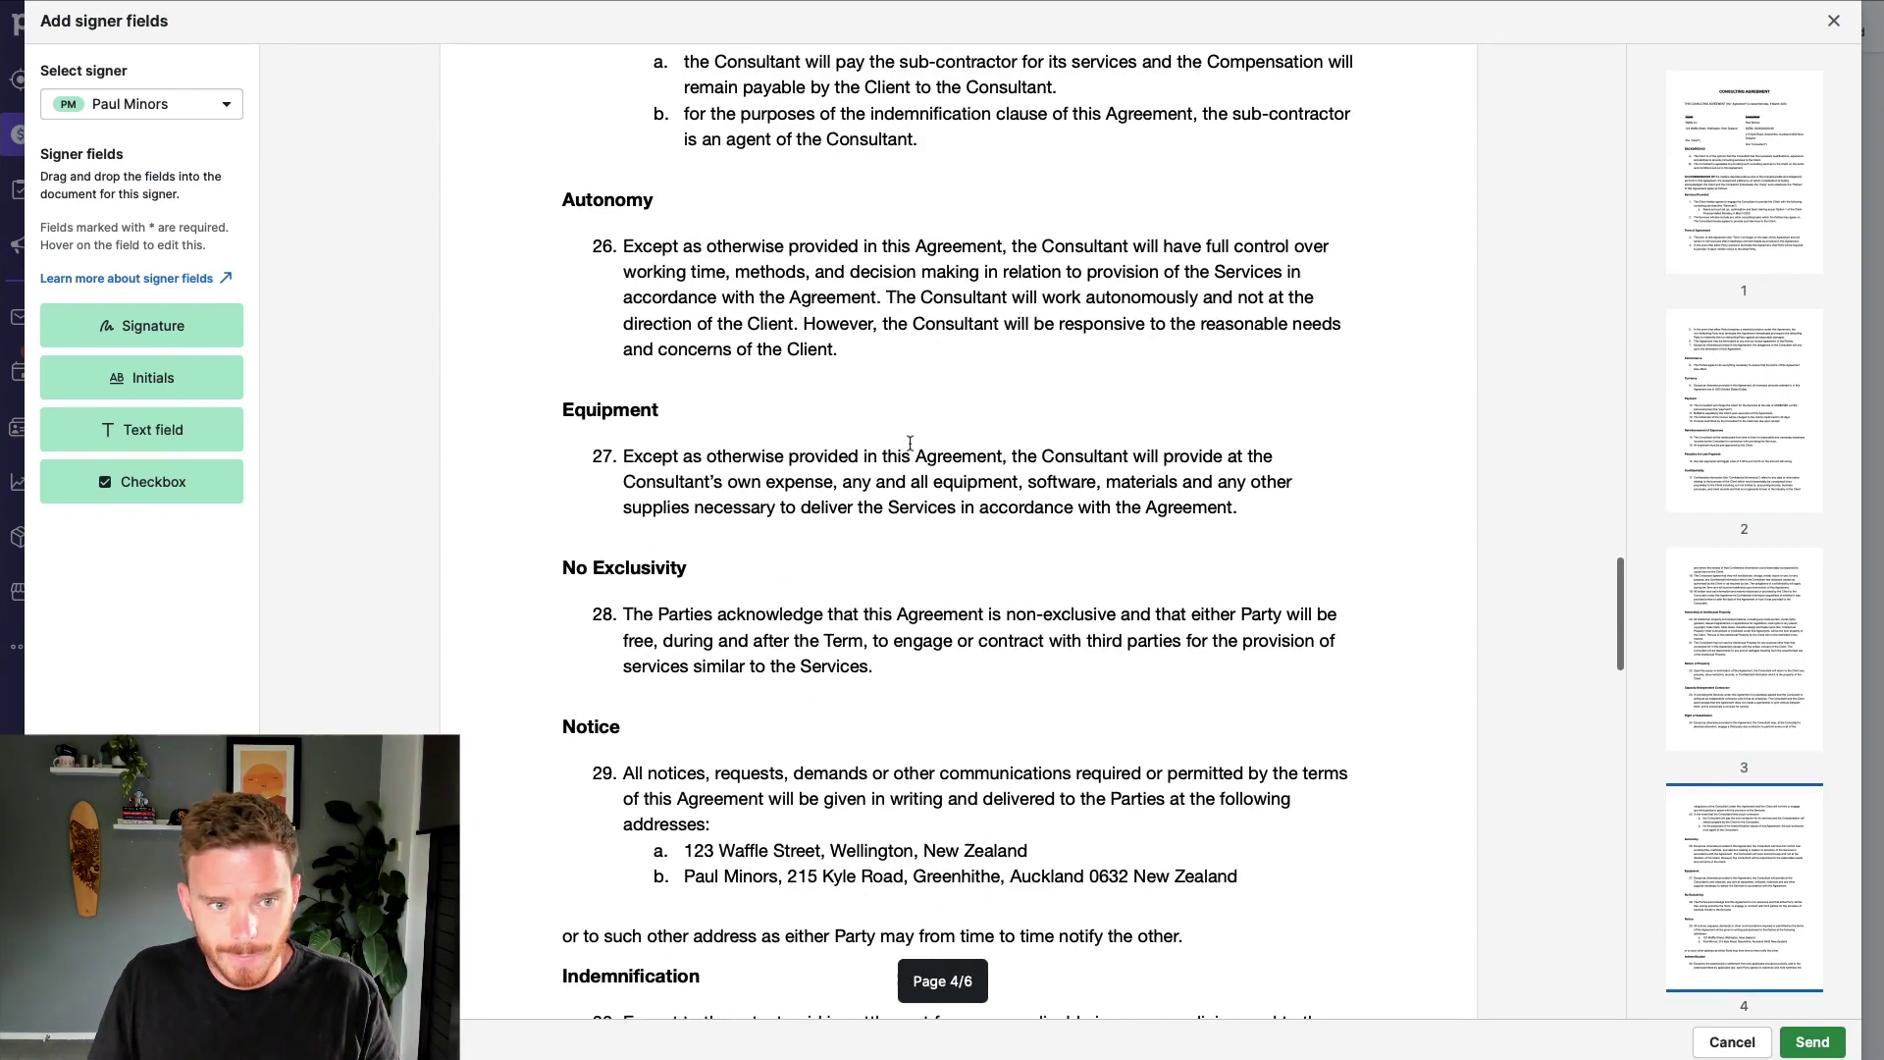
scroll(942, 431, up, 20)
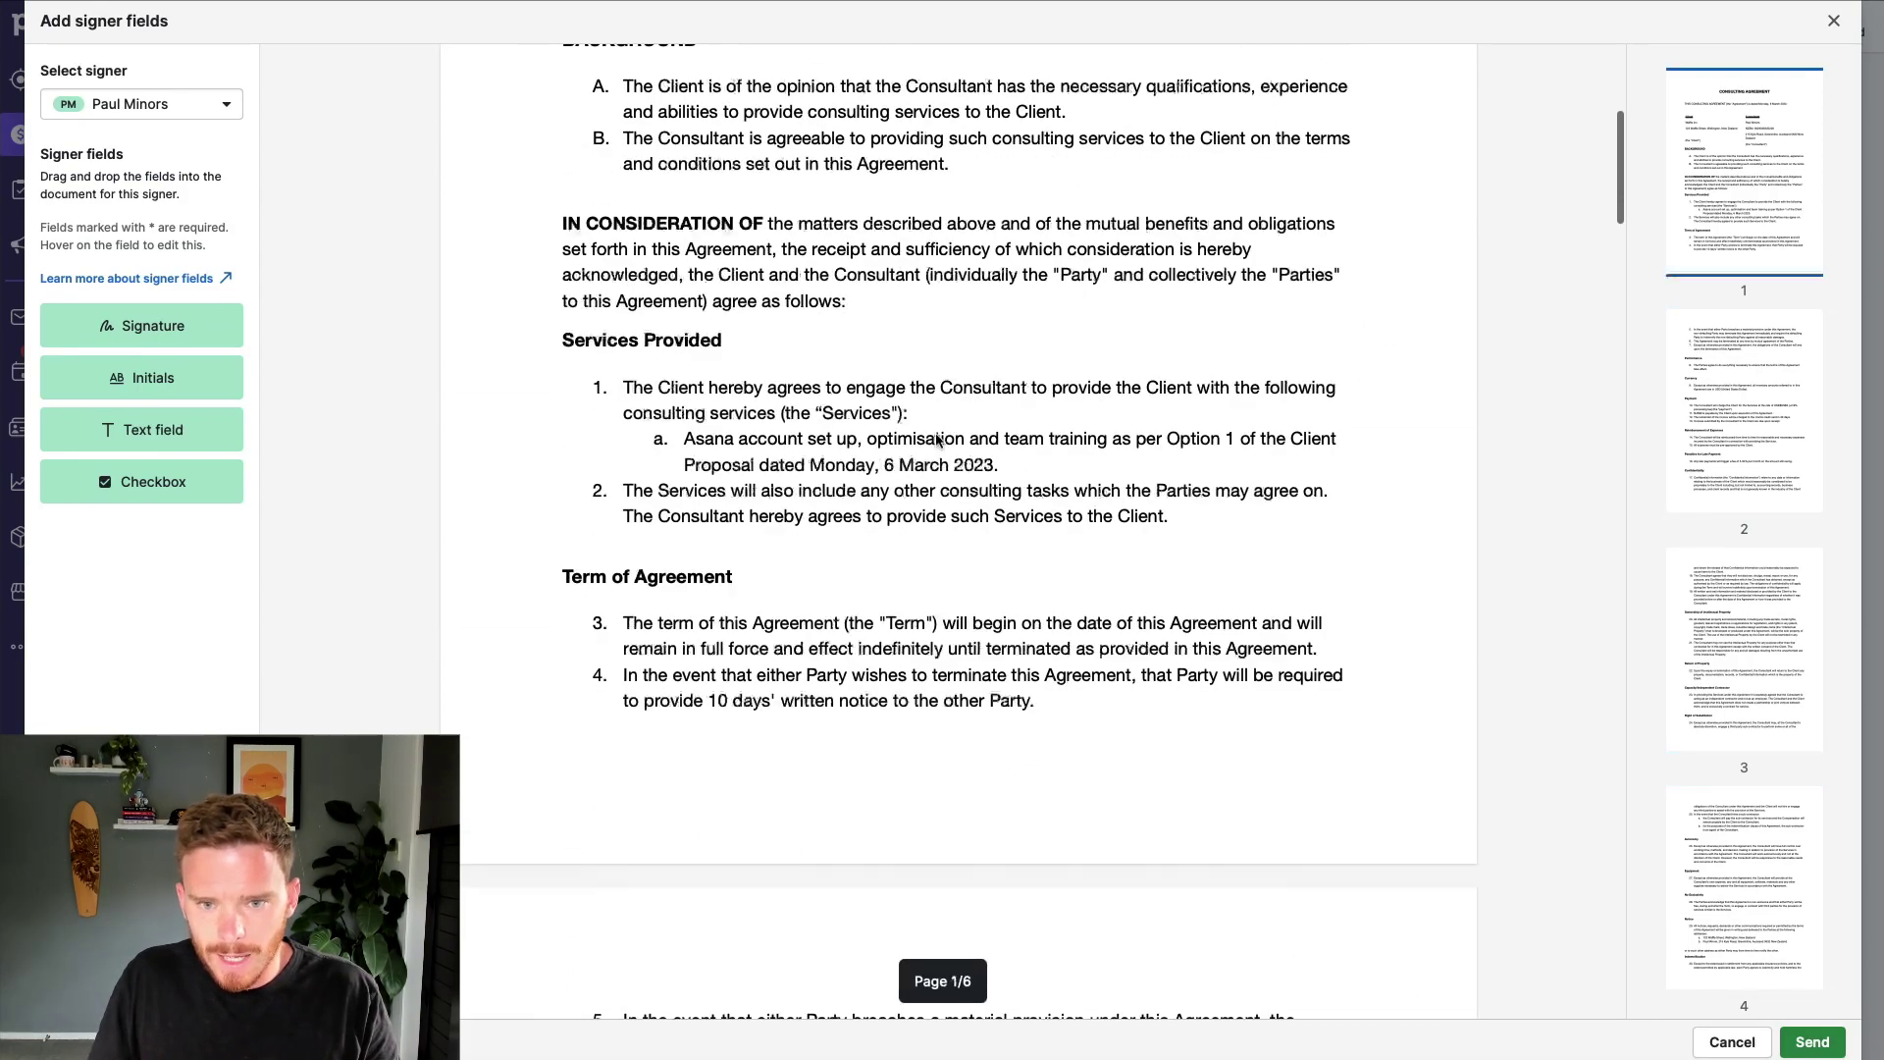
scroll(937, 441, up, 5)
scroll(934, 433, down, 10)
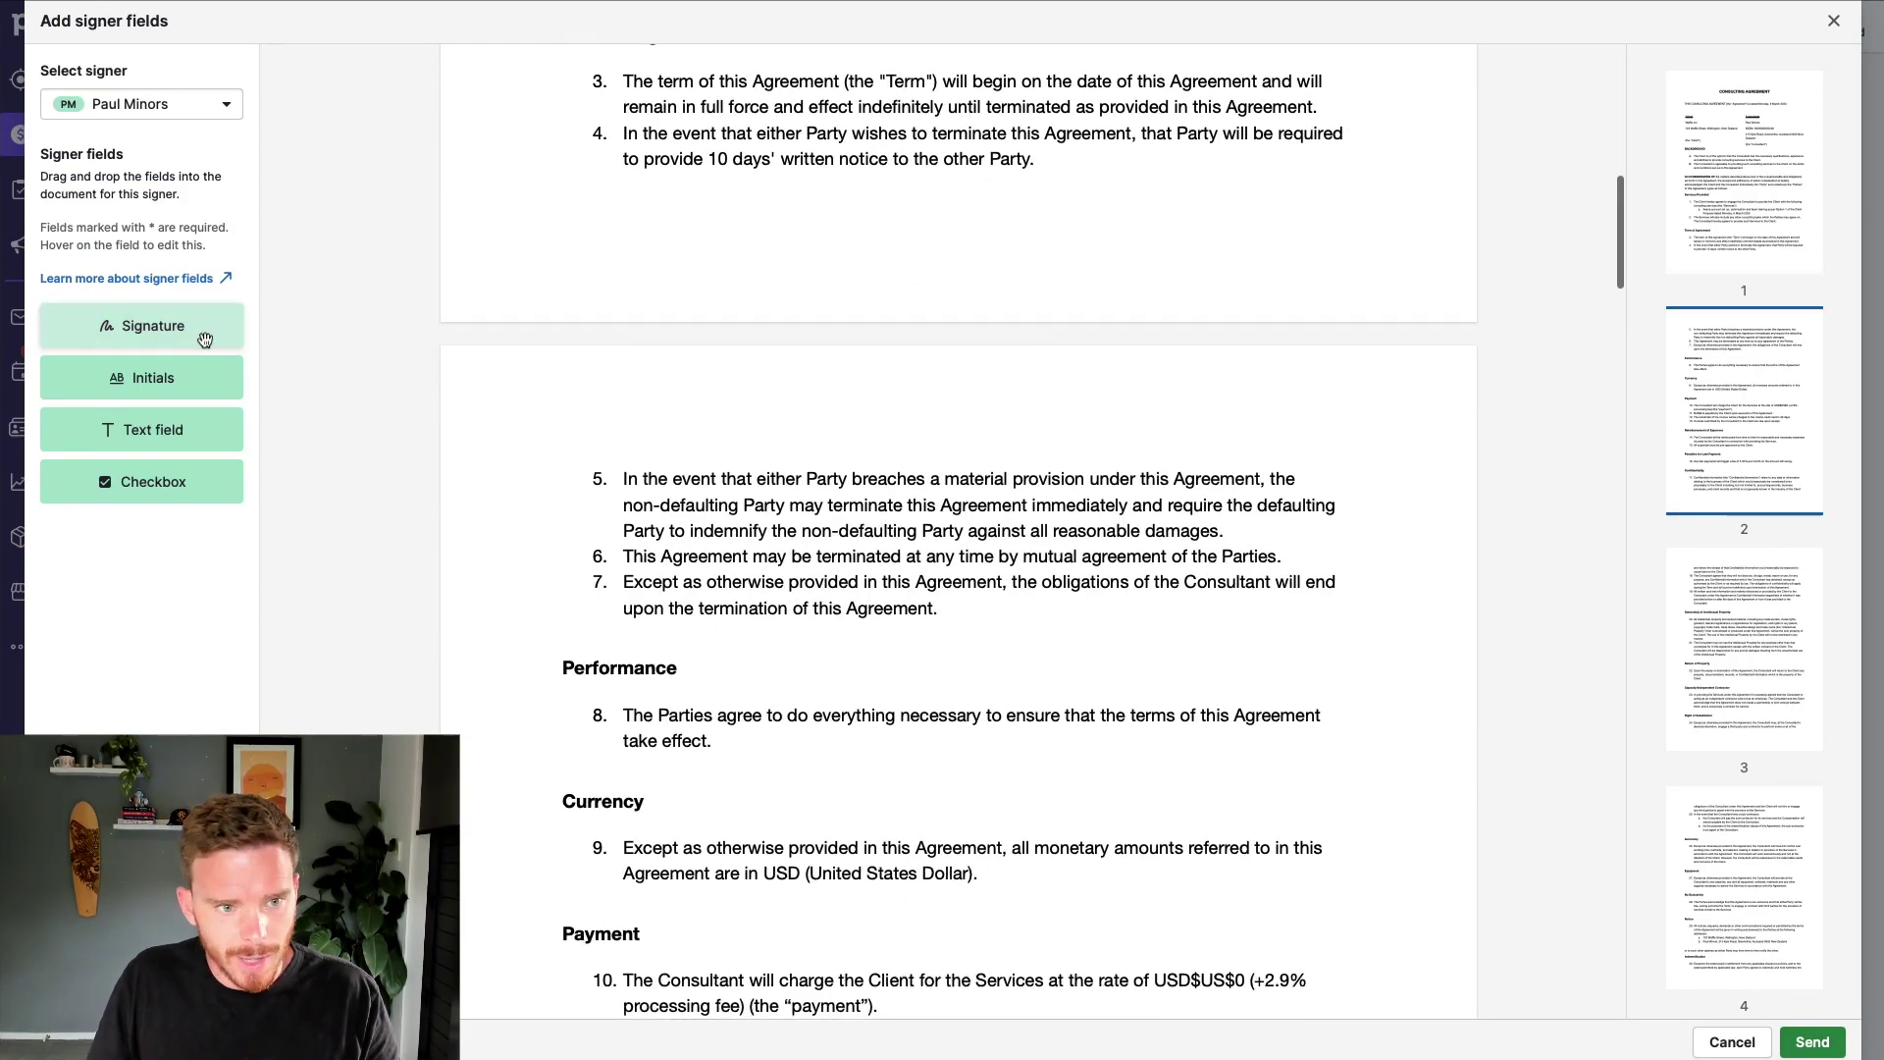
drag(157, 377, 1431, 263)
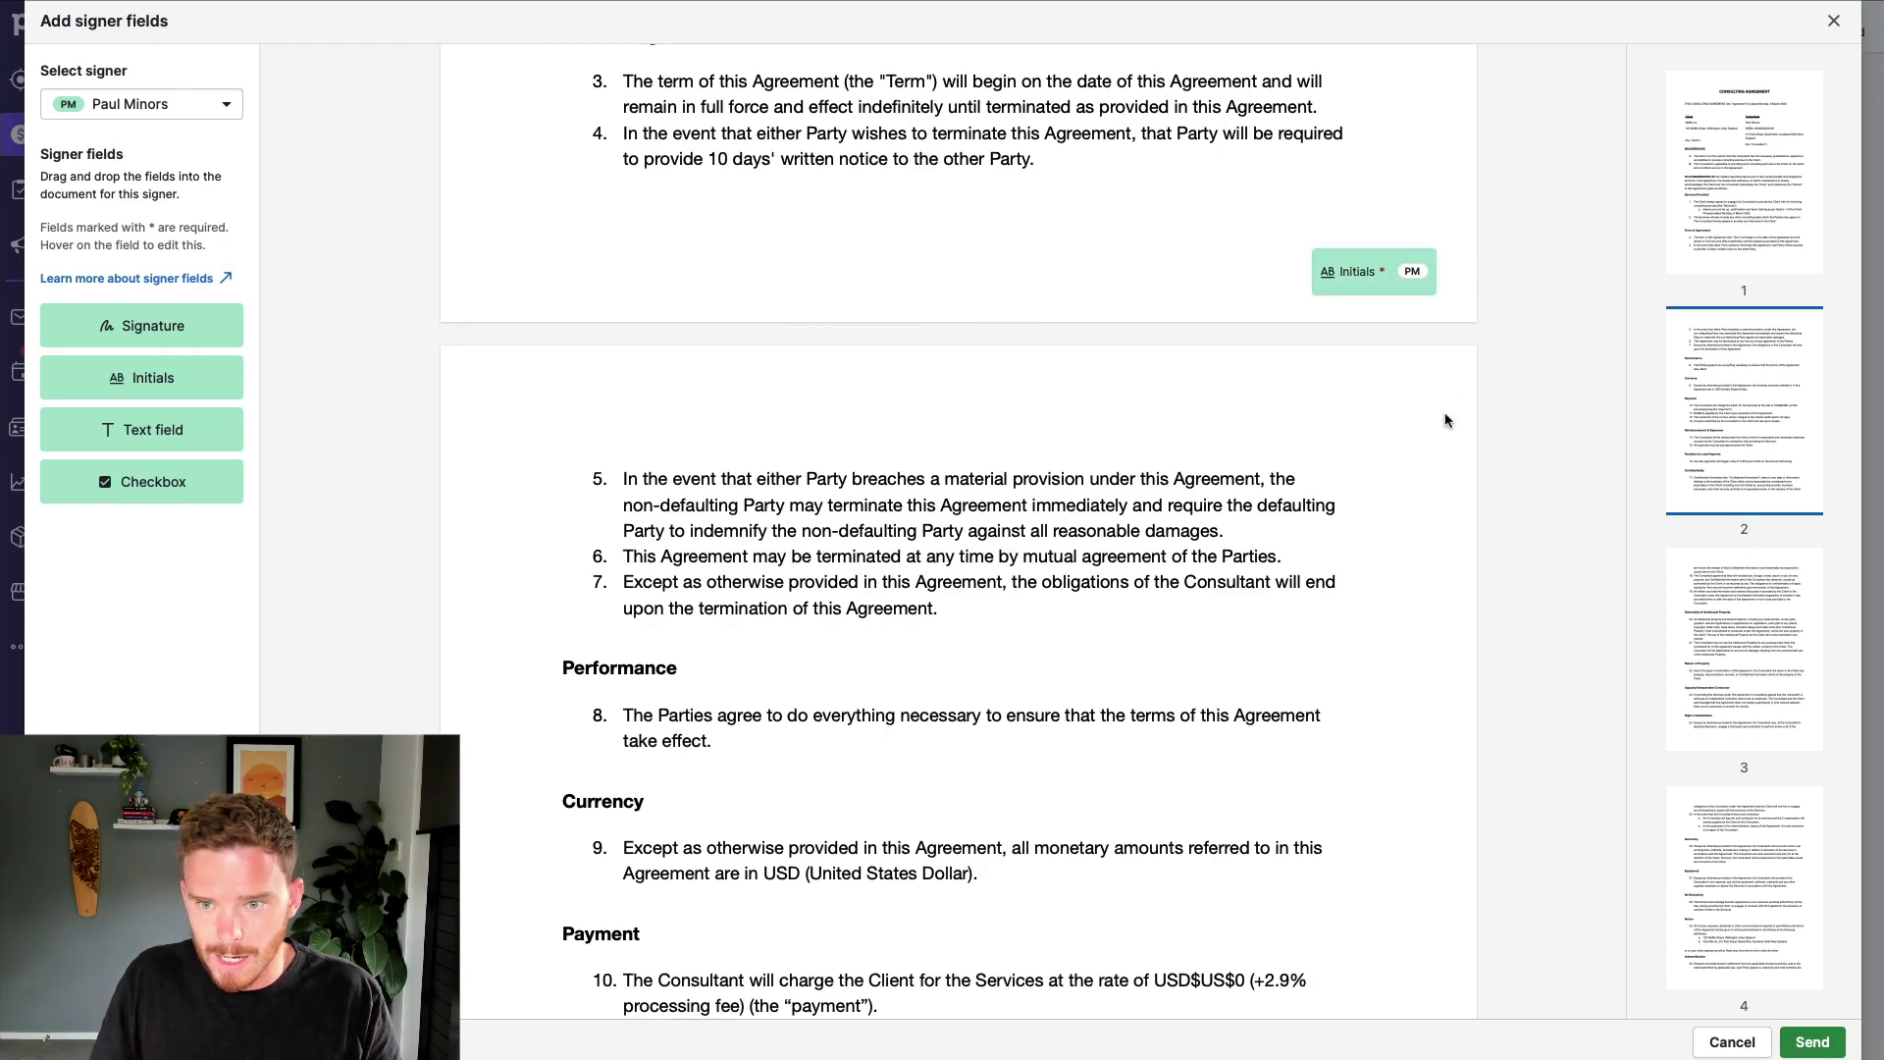
Add text fields on the Consultant NAME, TITLE and DATE lines and a signature field on SIGNATURE.
scroll(1373, 422, down, 7)
scroll(1344, 373, down, 15)
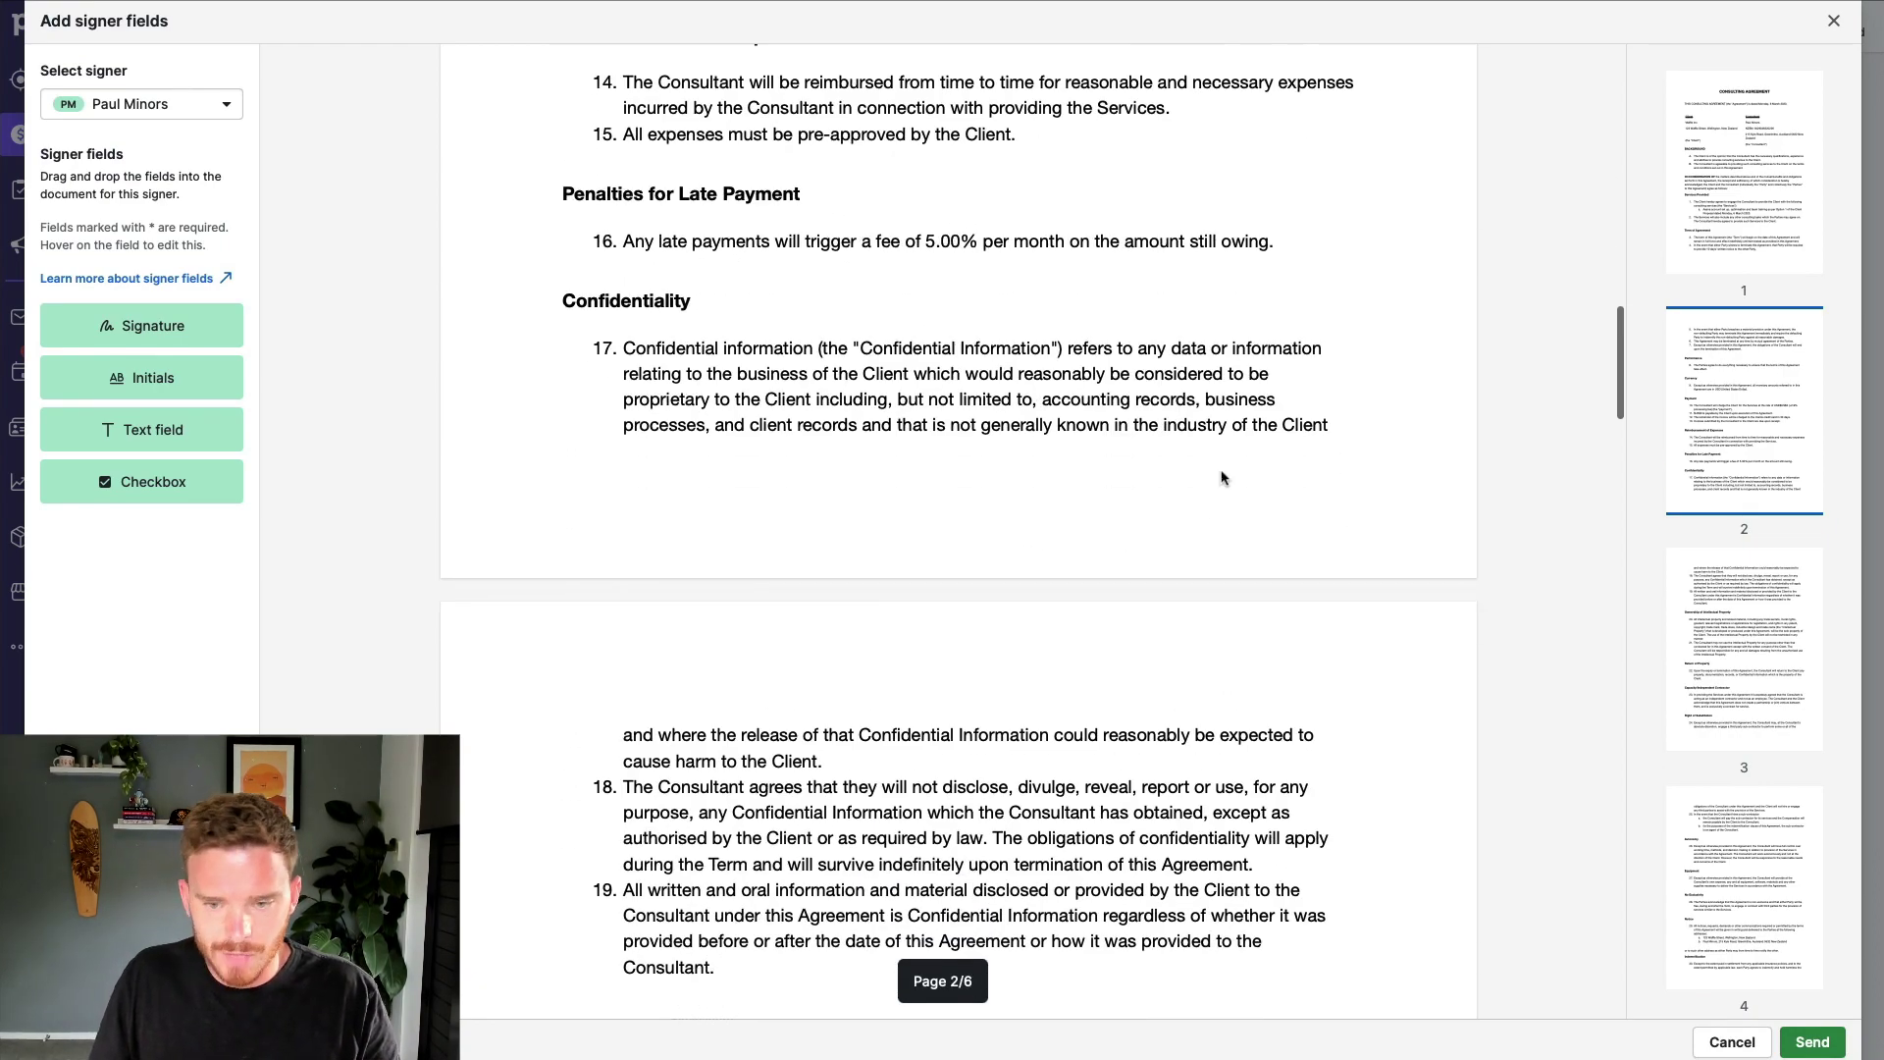
scroll(1209, 478, down, 6)
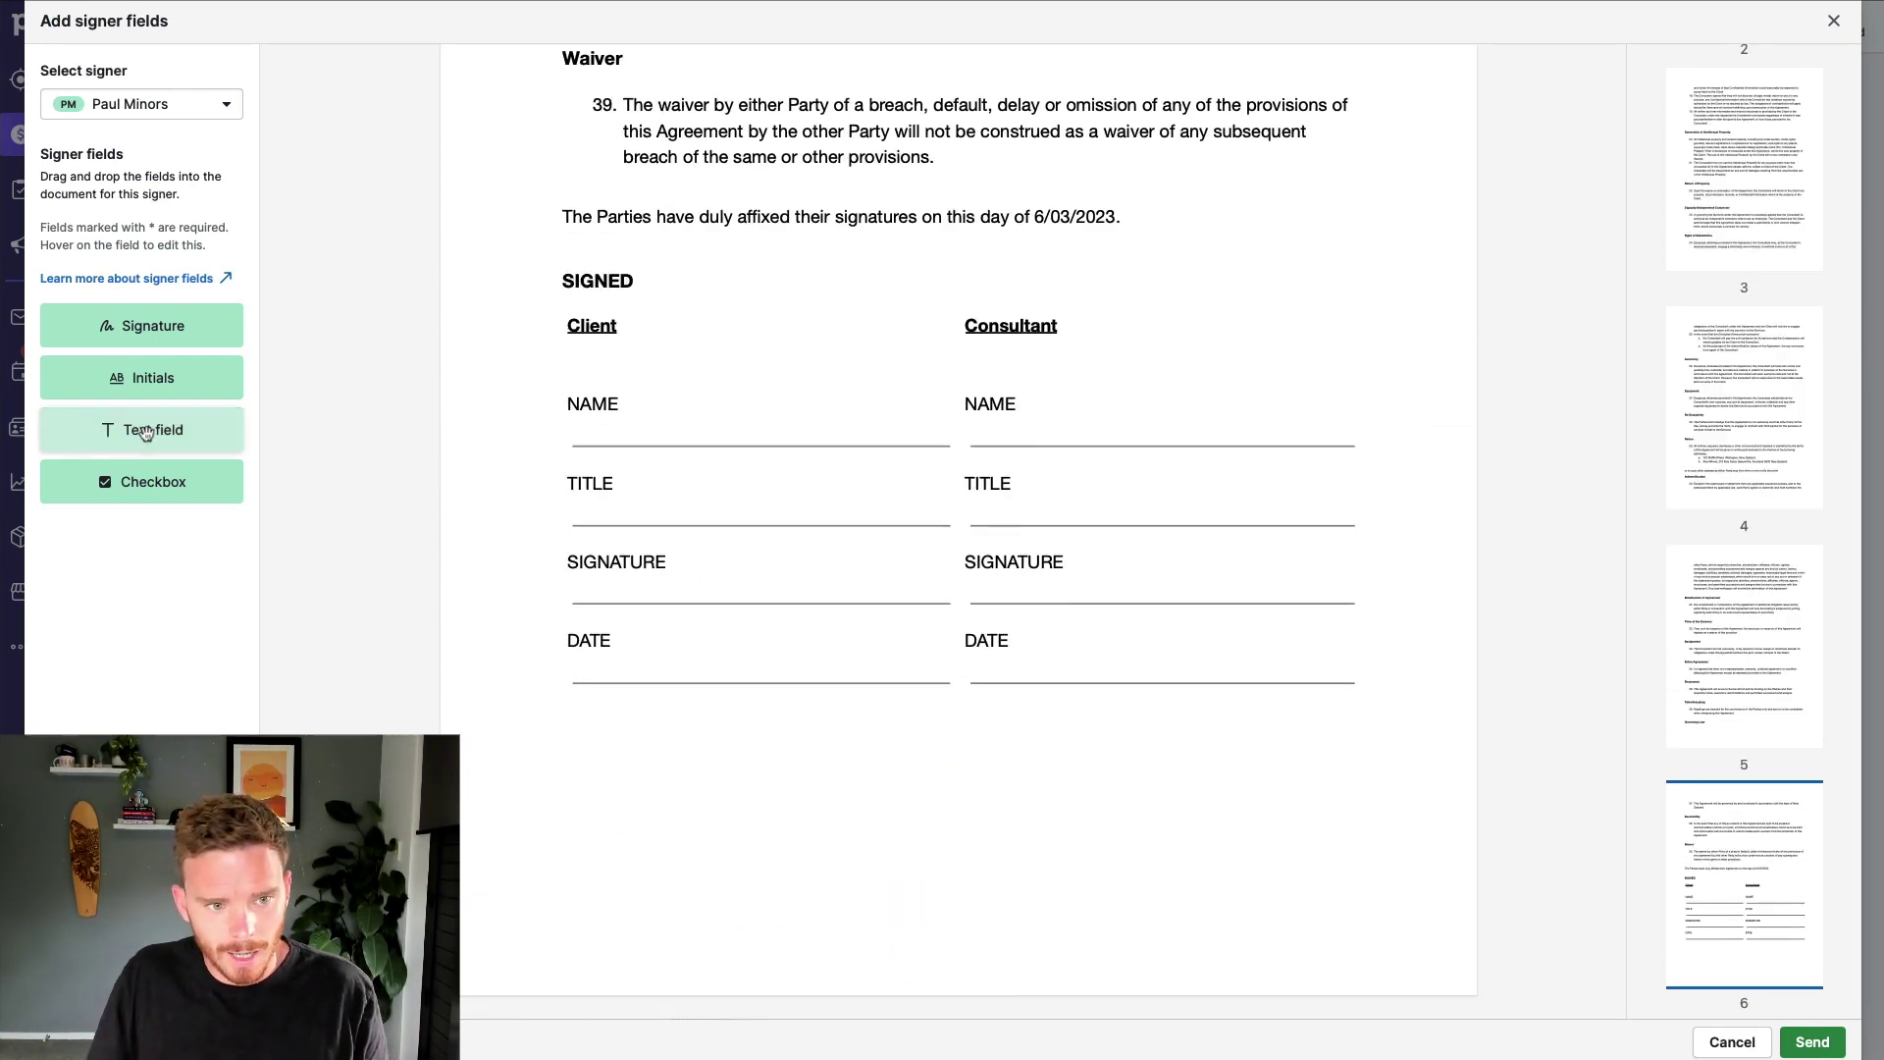
drag(143, 428, 1152, 430)
mouse_move(1067, 410)
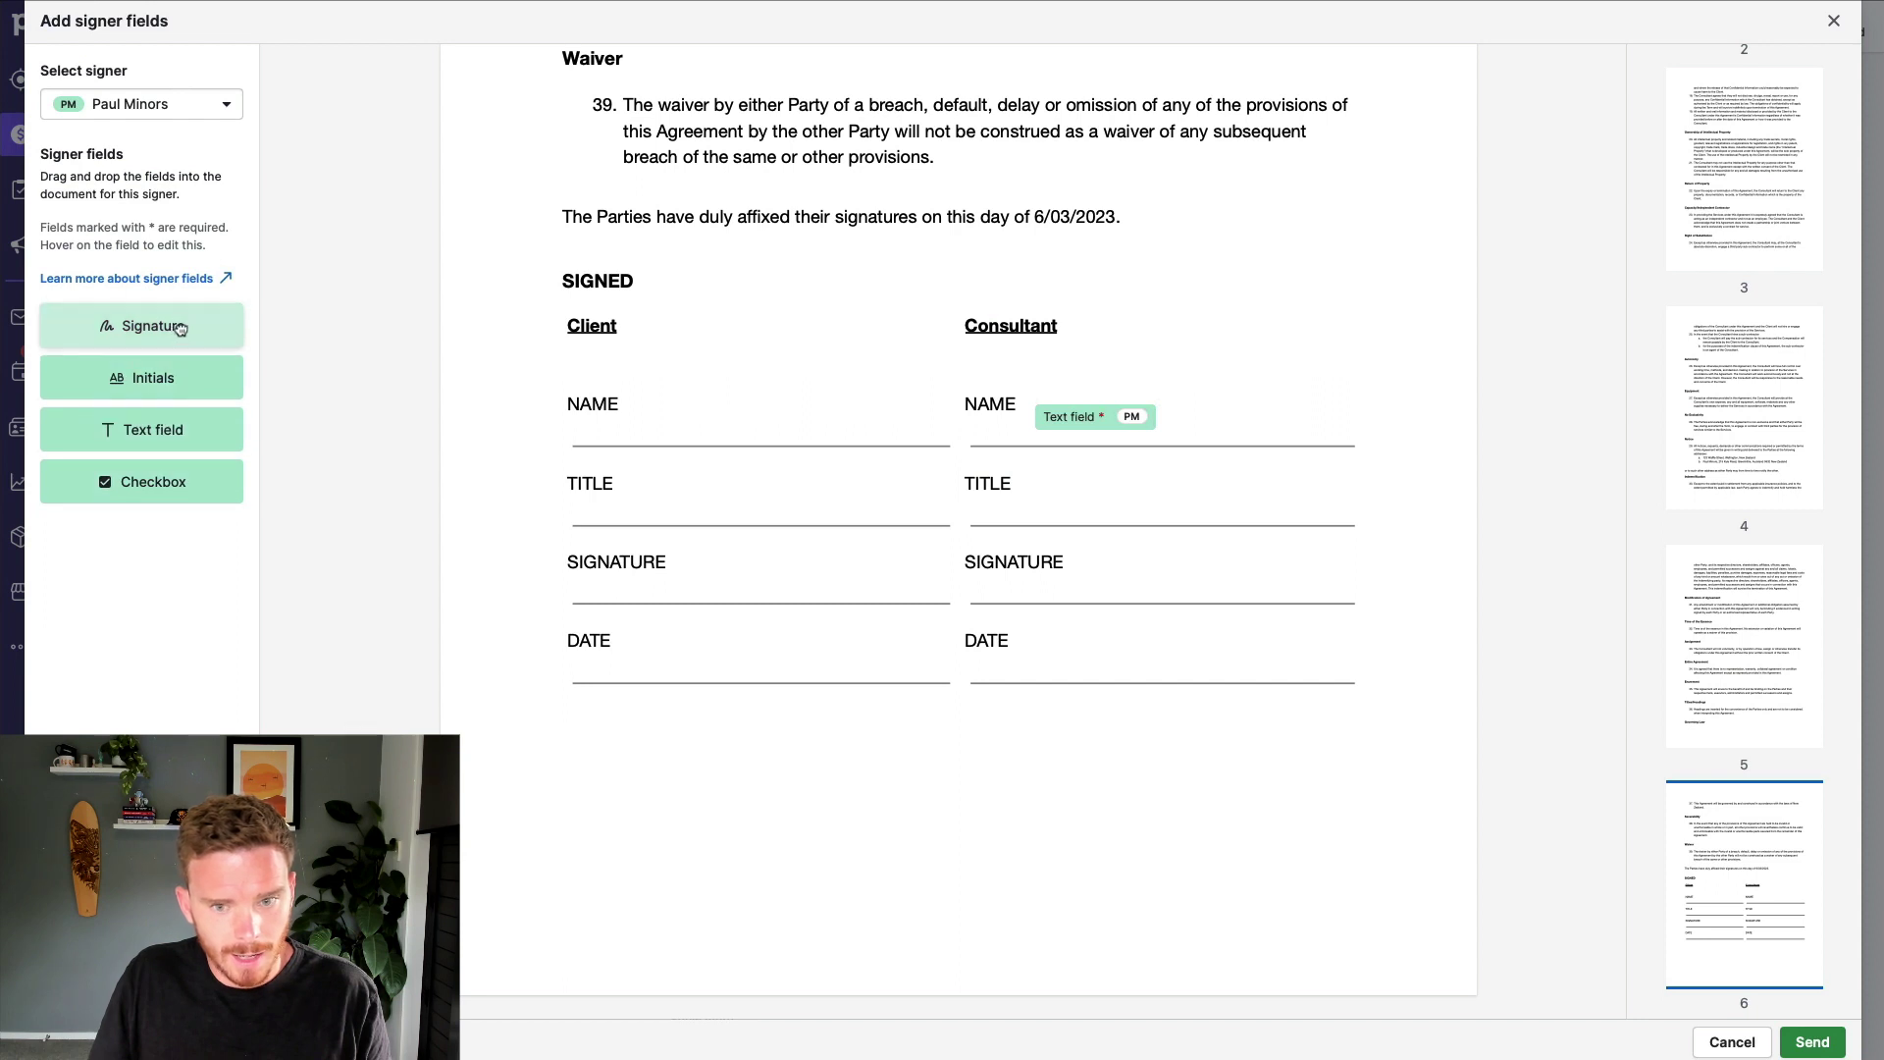
mouse_move(180, 328)
mouse_down()
mouse_move(1144, 461)
mouse_move(1250, 595)
mouse_up()
drag(147, 429, 1150, 505)
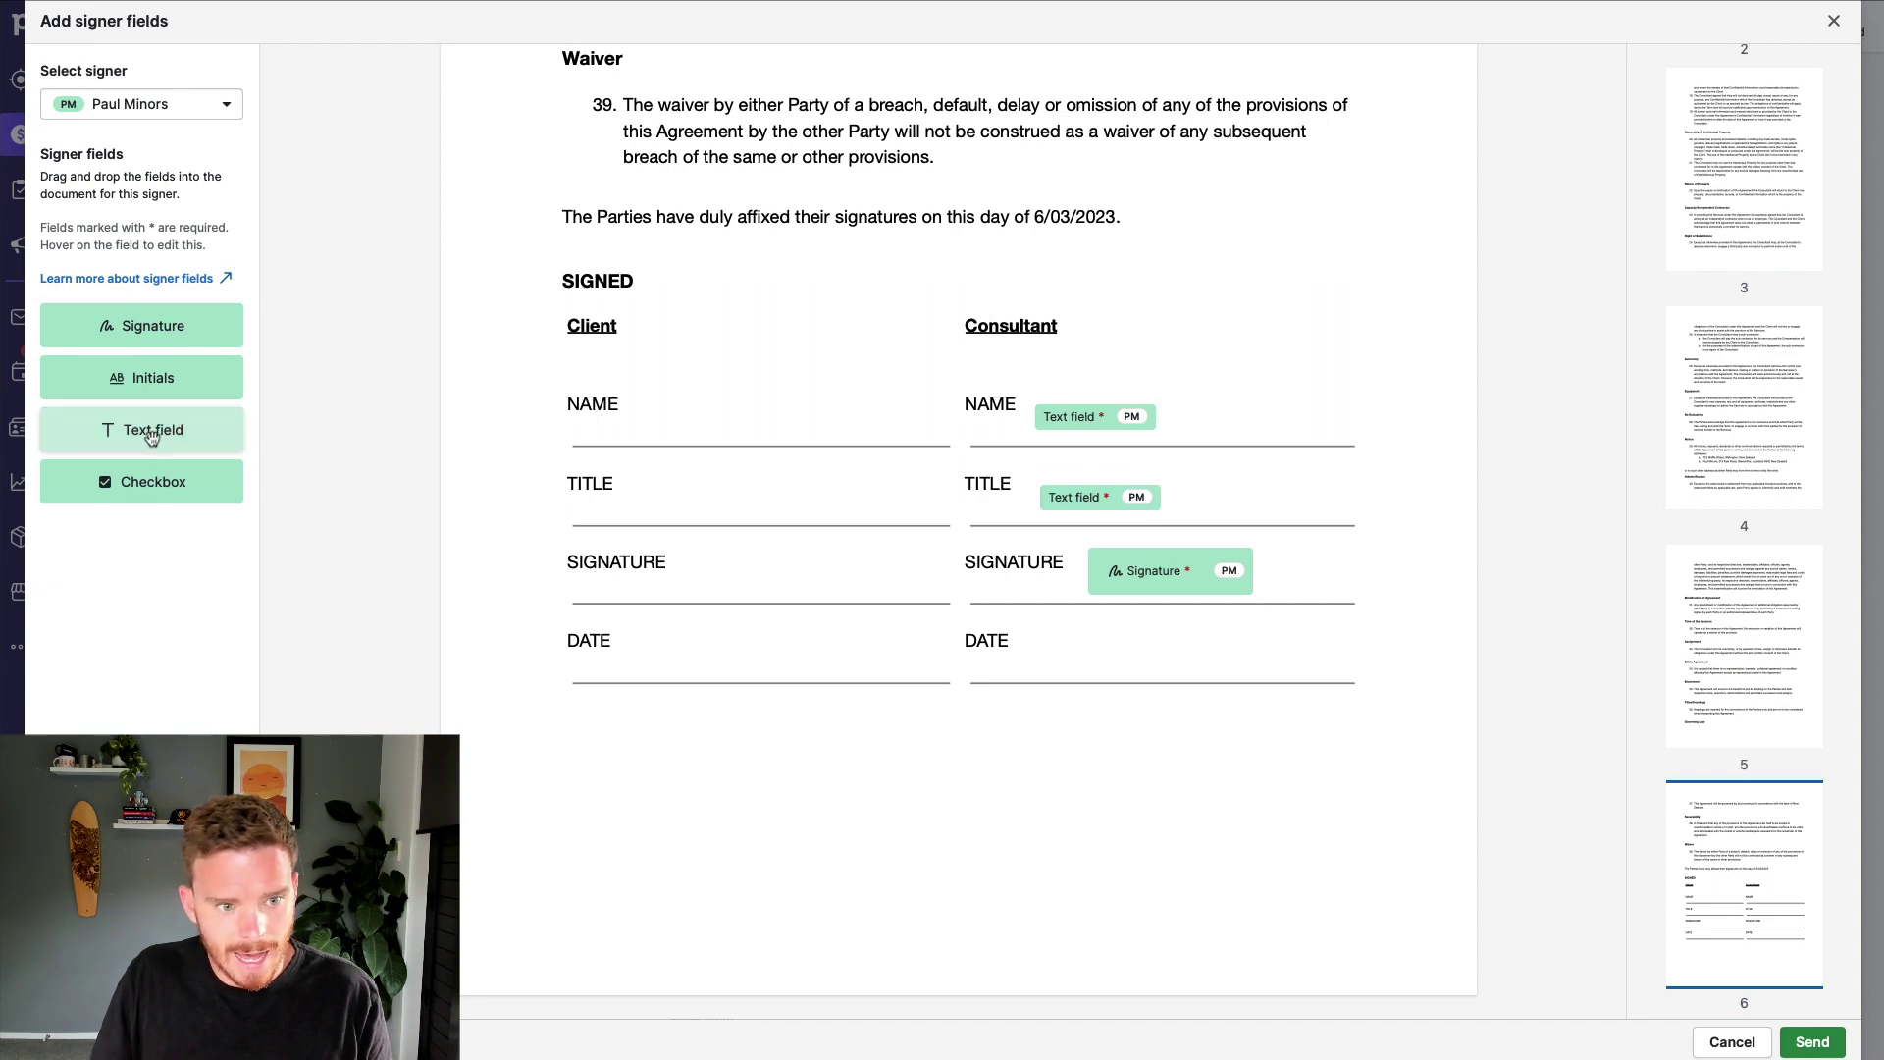
drag(153, 436, 1138, 657)
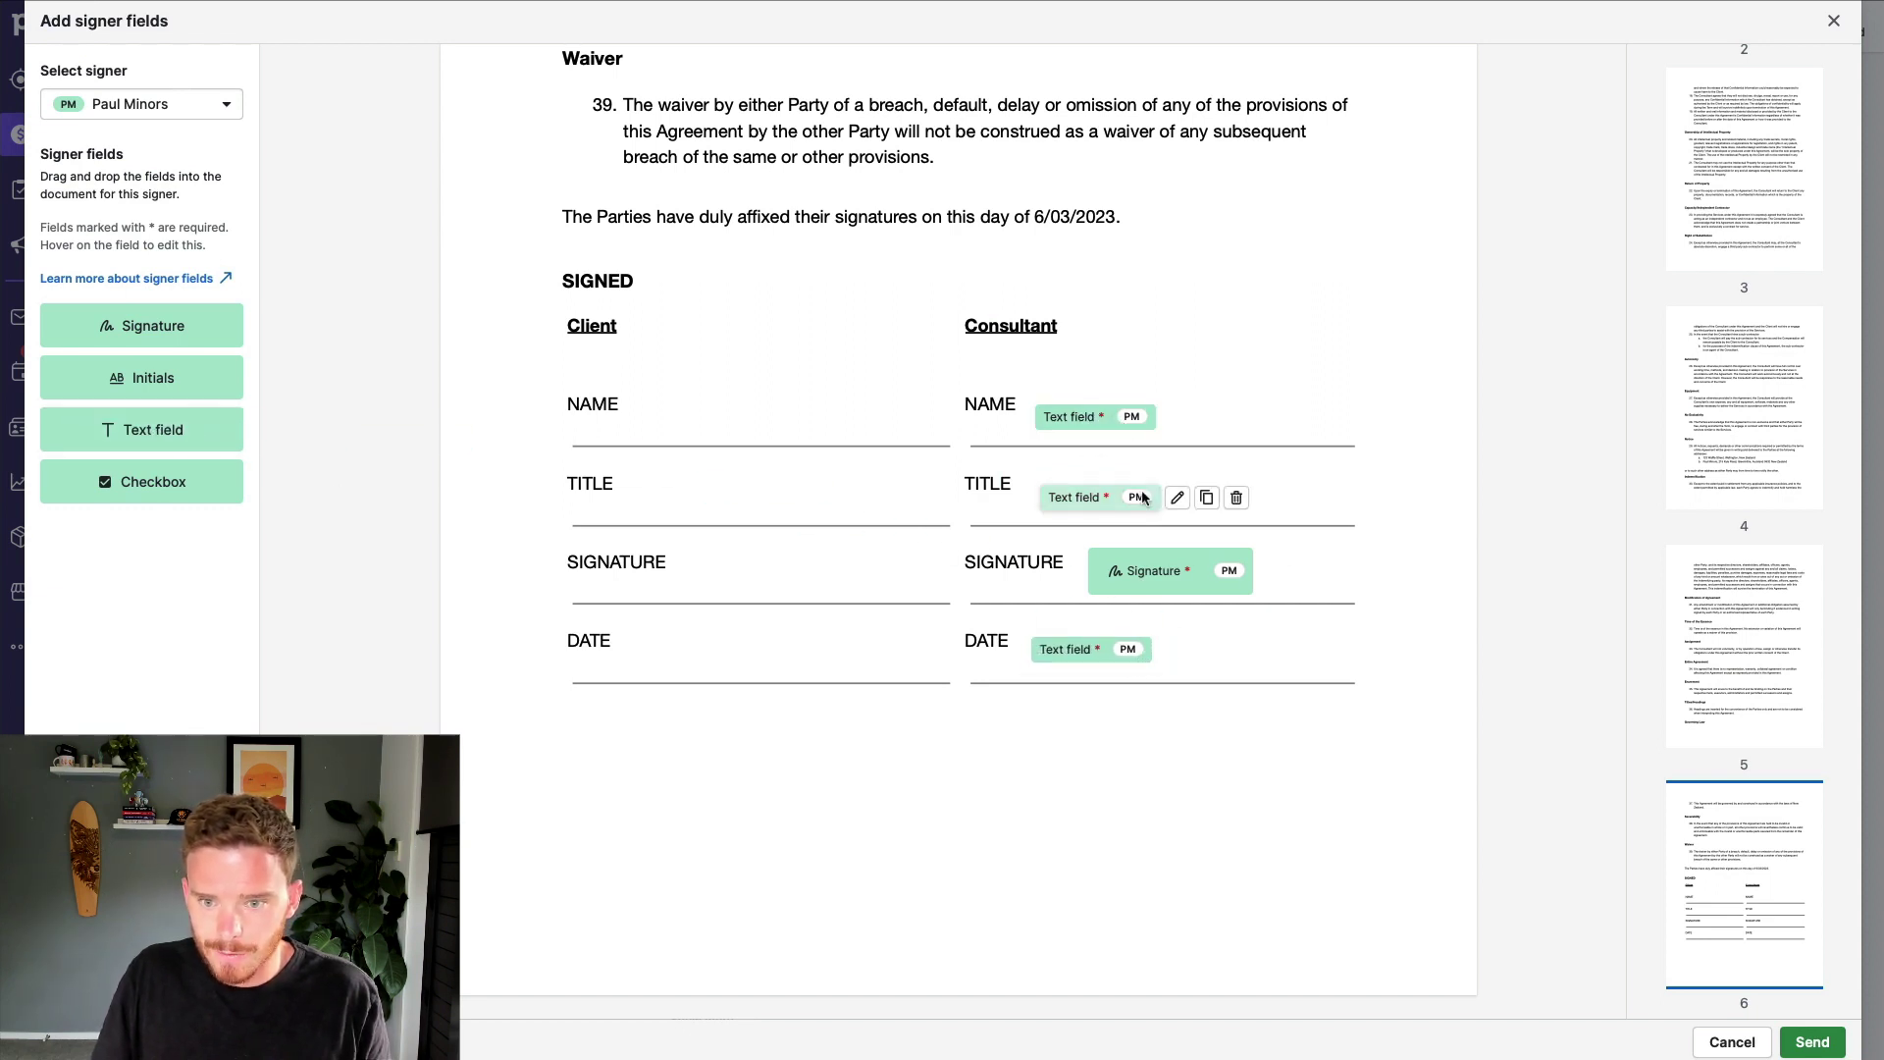
Check the TITLE field's assigned signer, send the request, and open it from the invite email.
click(1181, 499)
click(1784, 217)
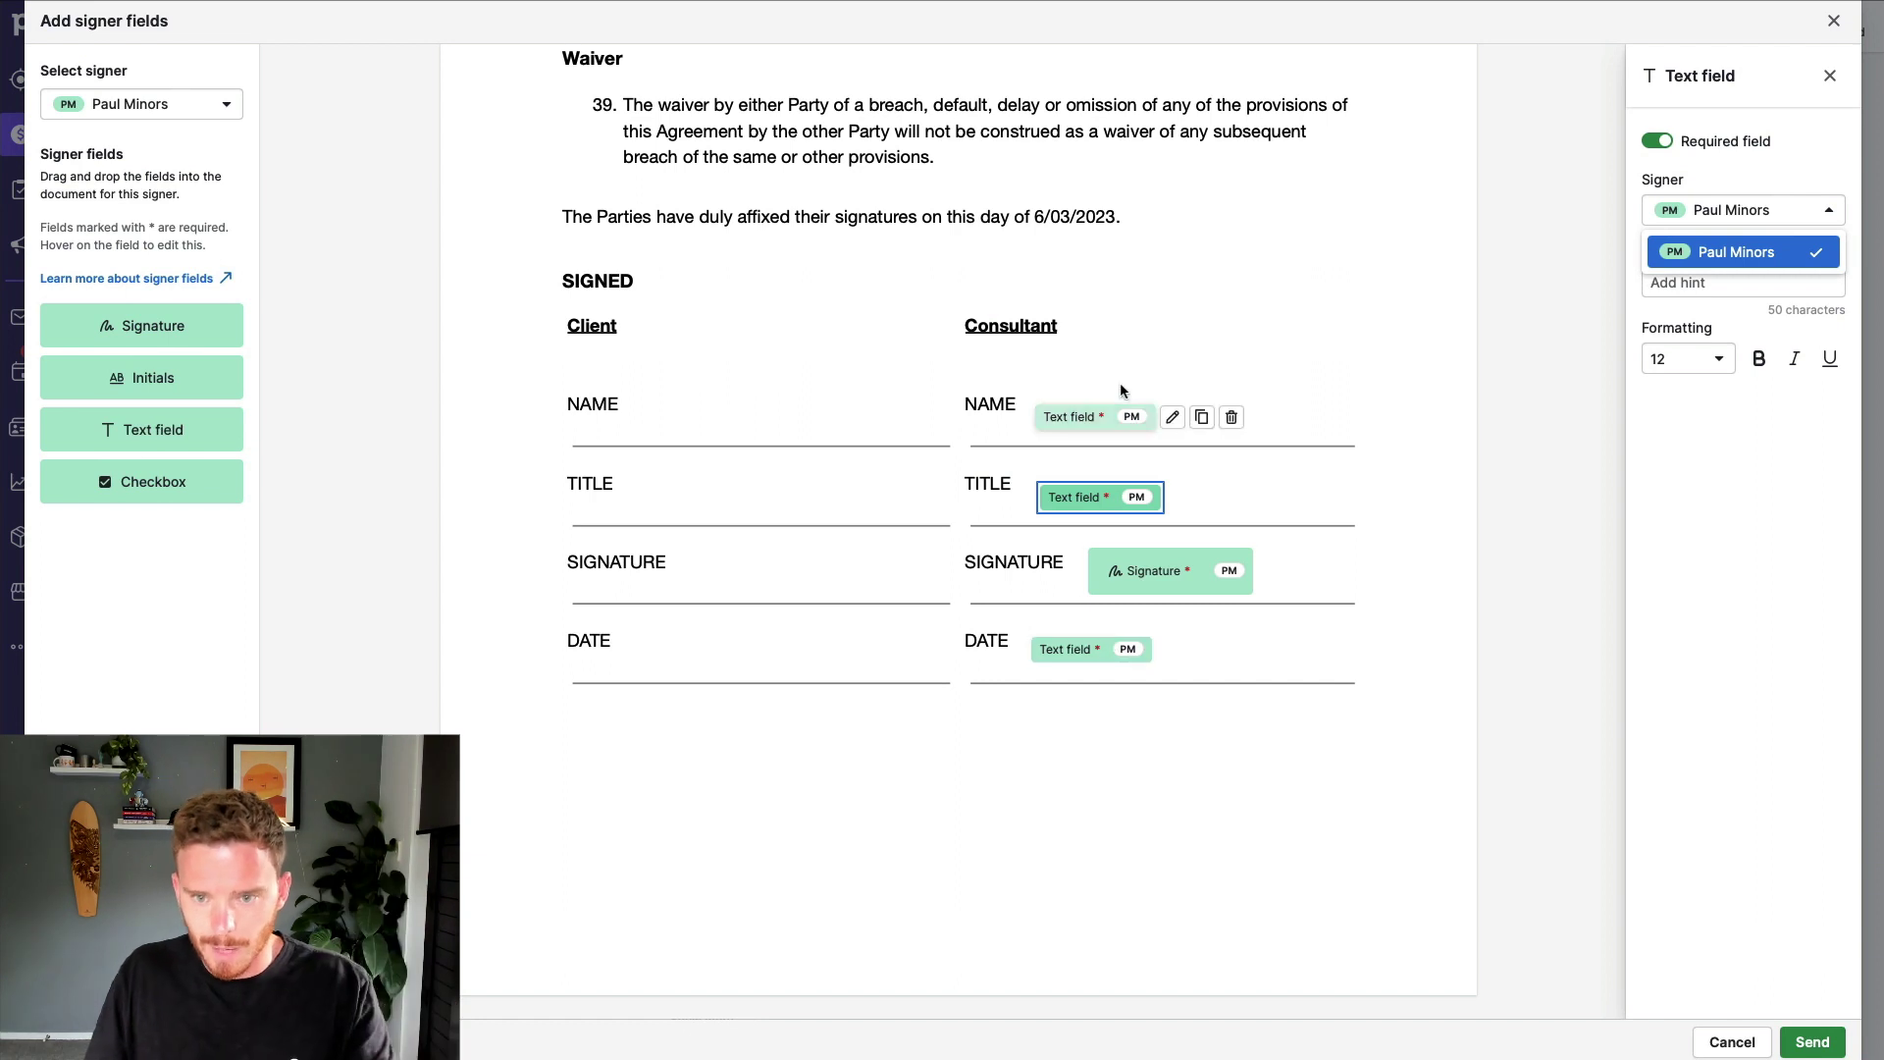
click(1756, 461)
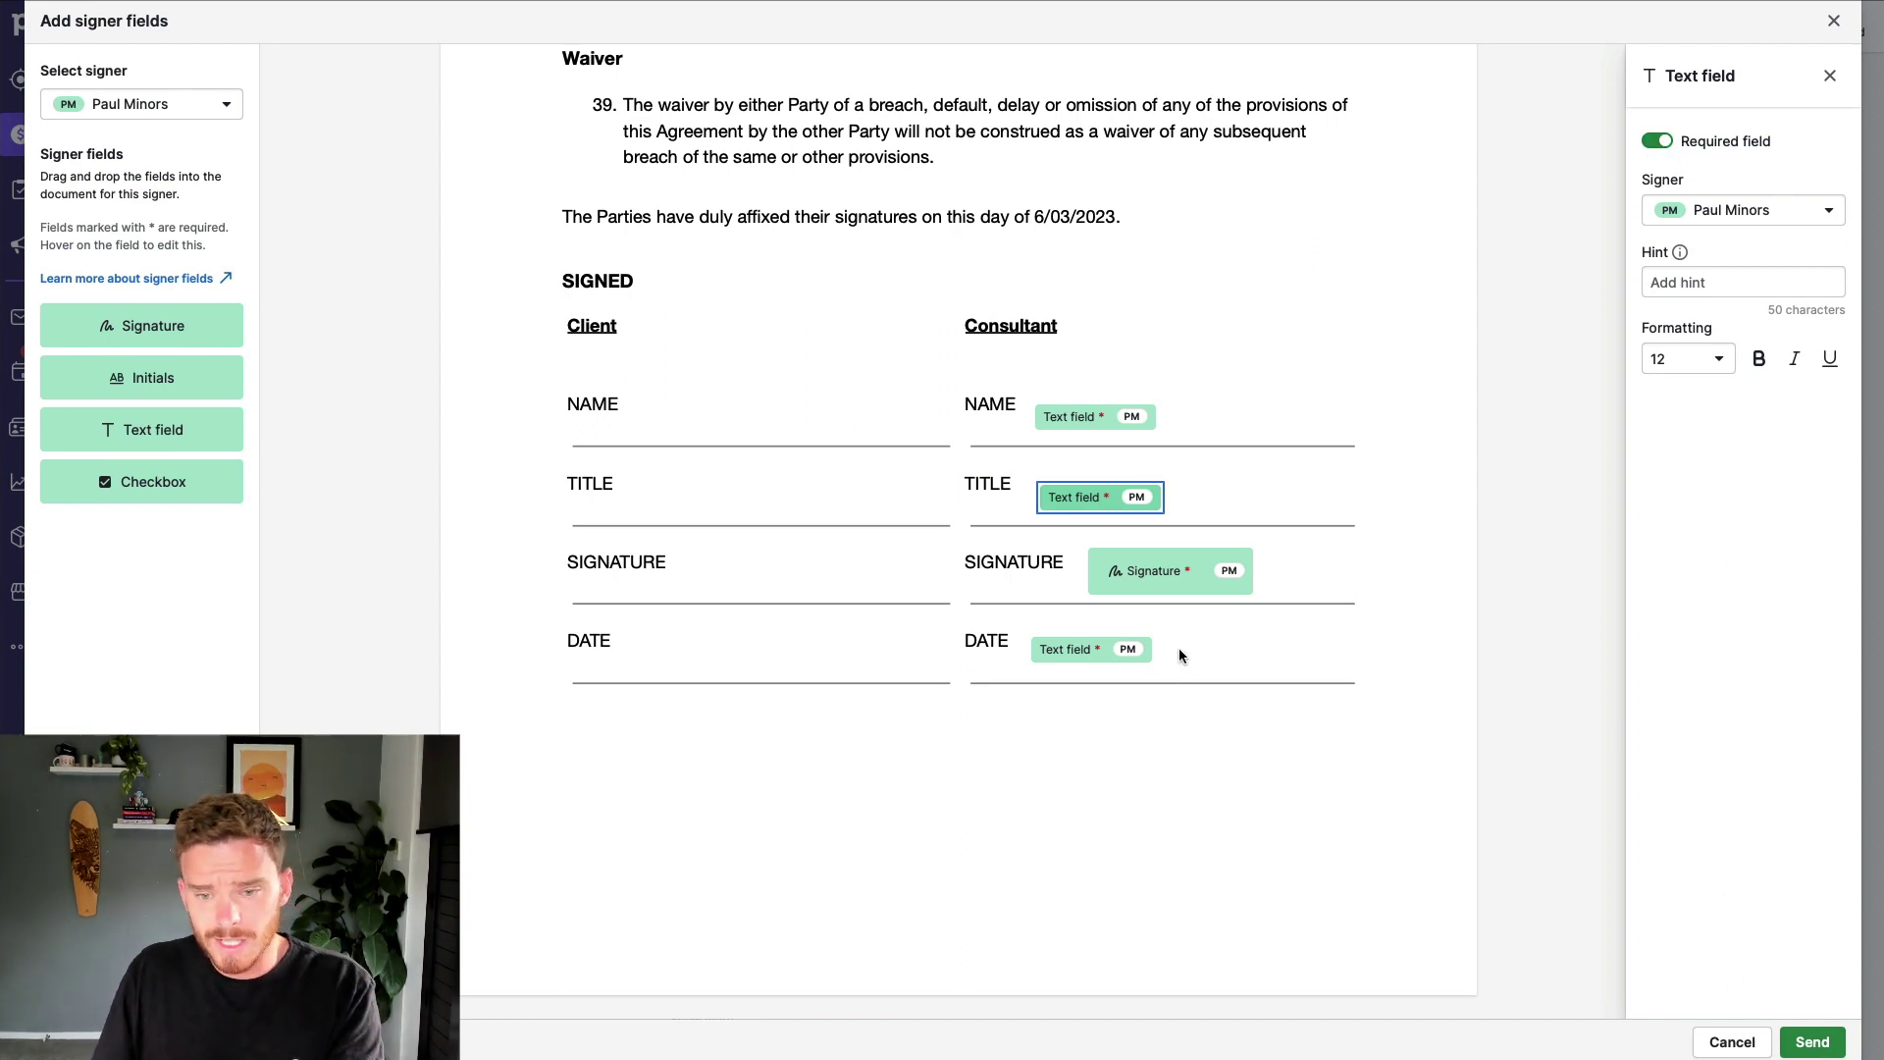
click(1812, 1042)
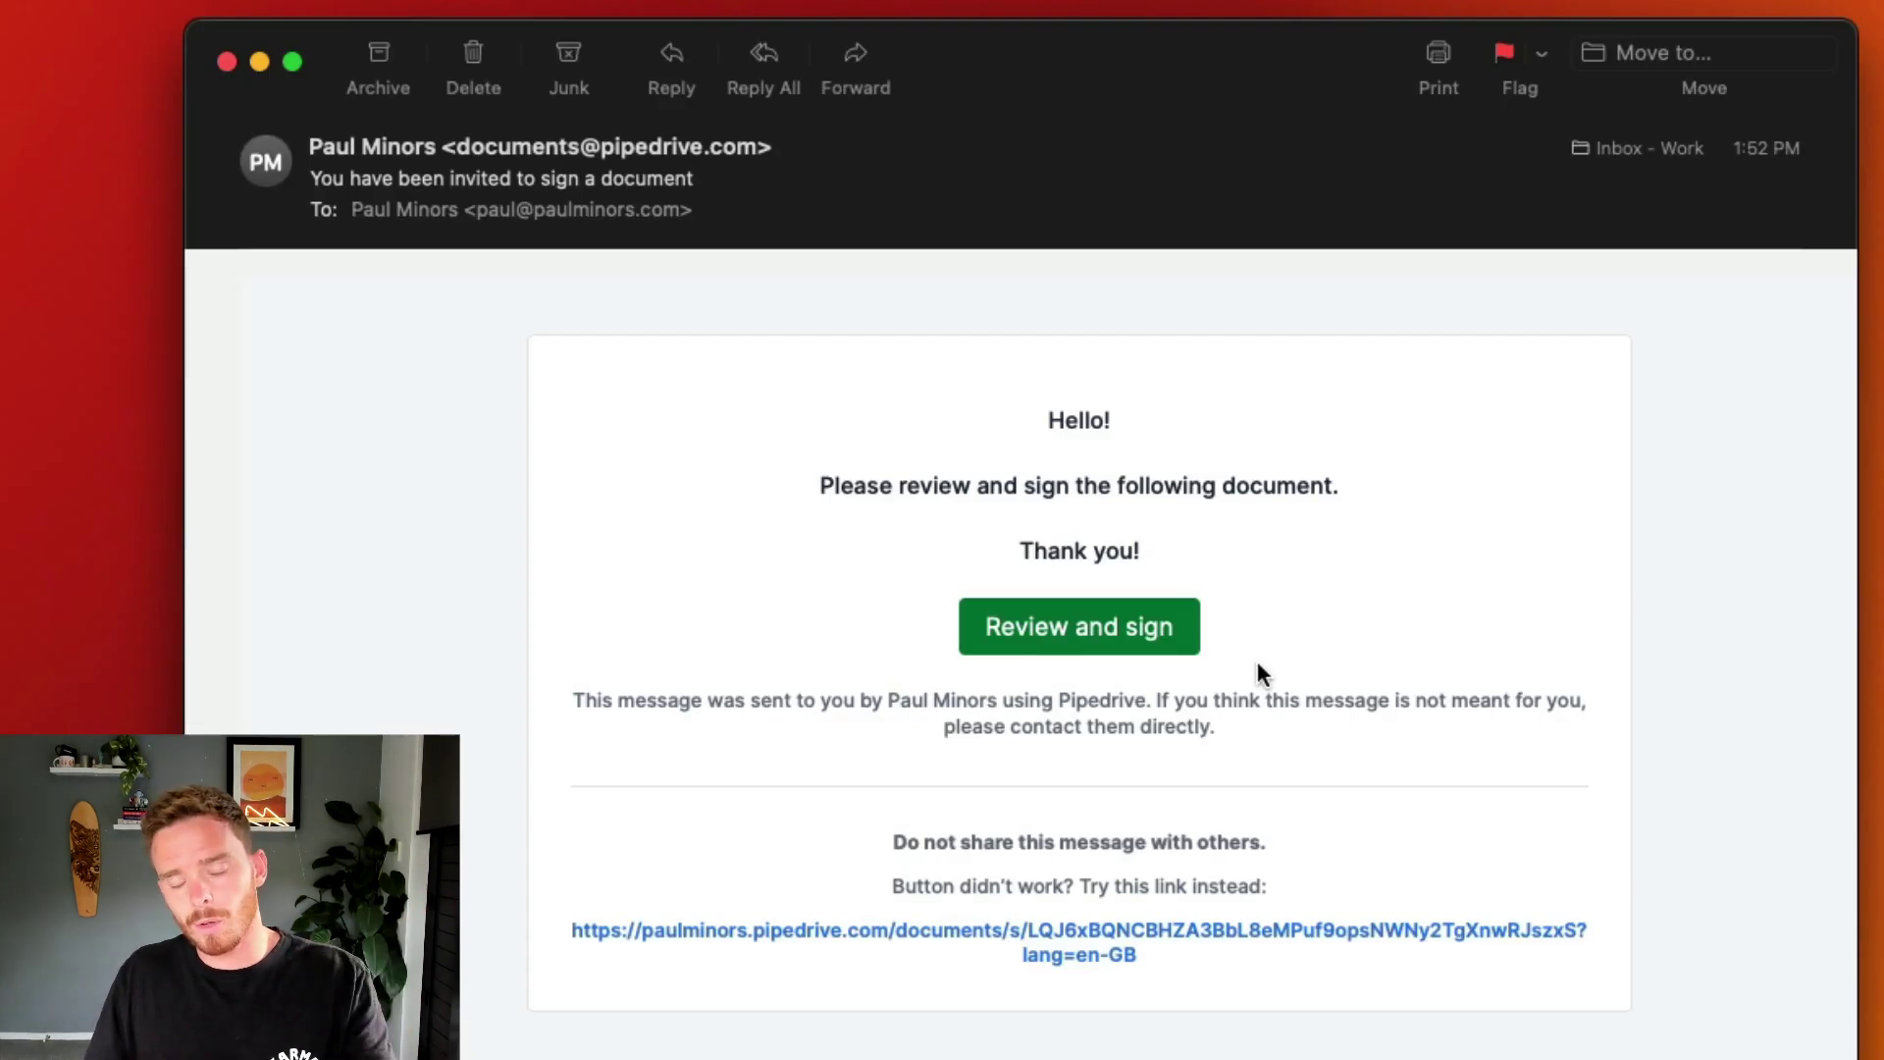
click(1070, 625)
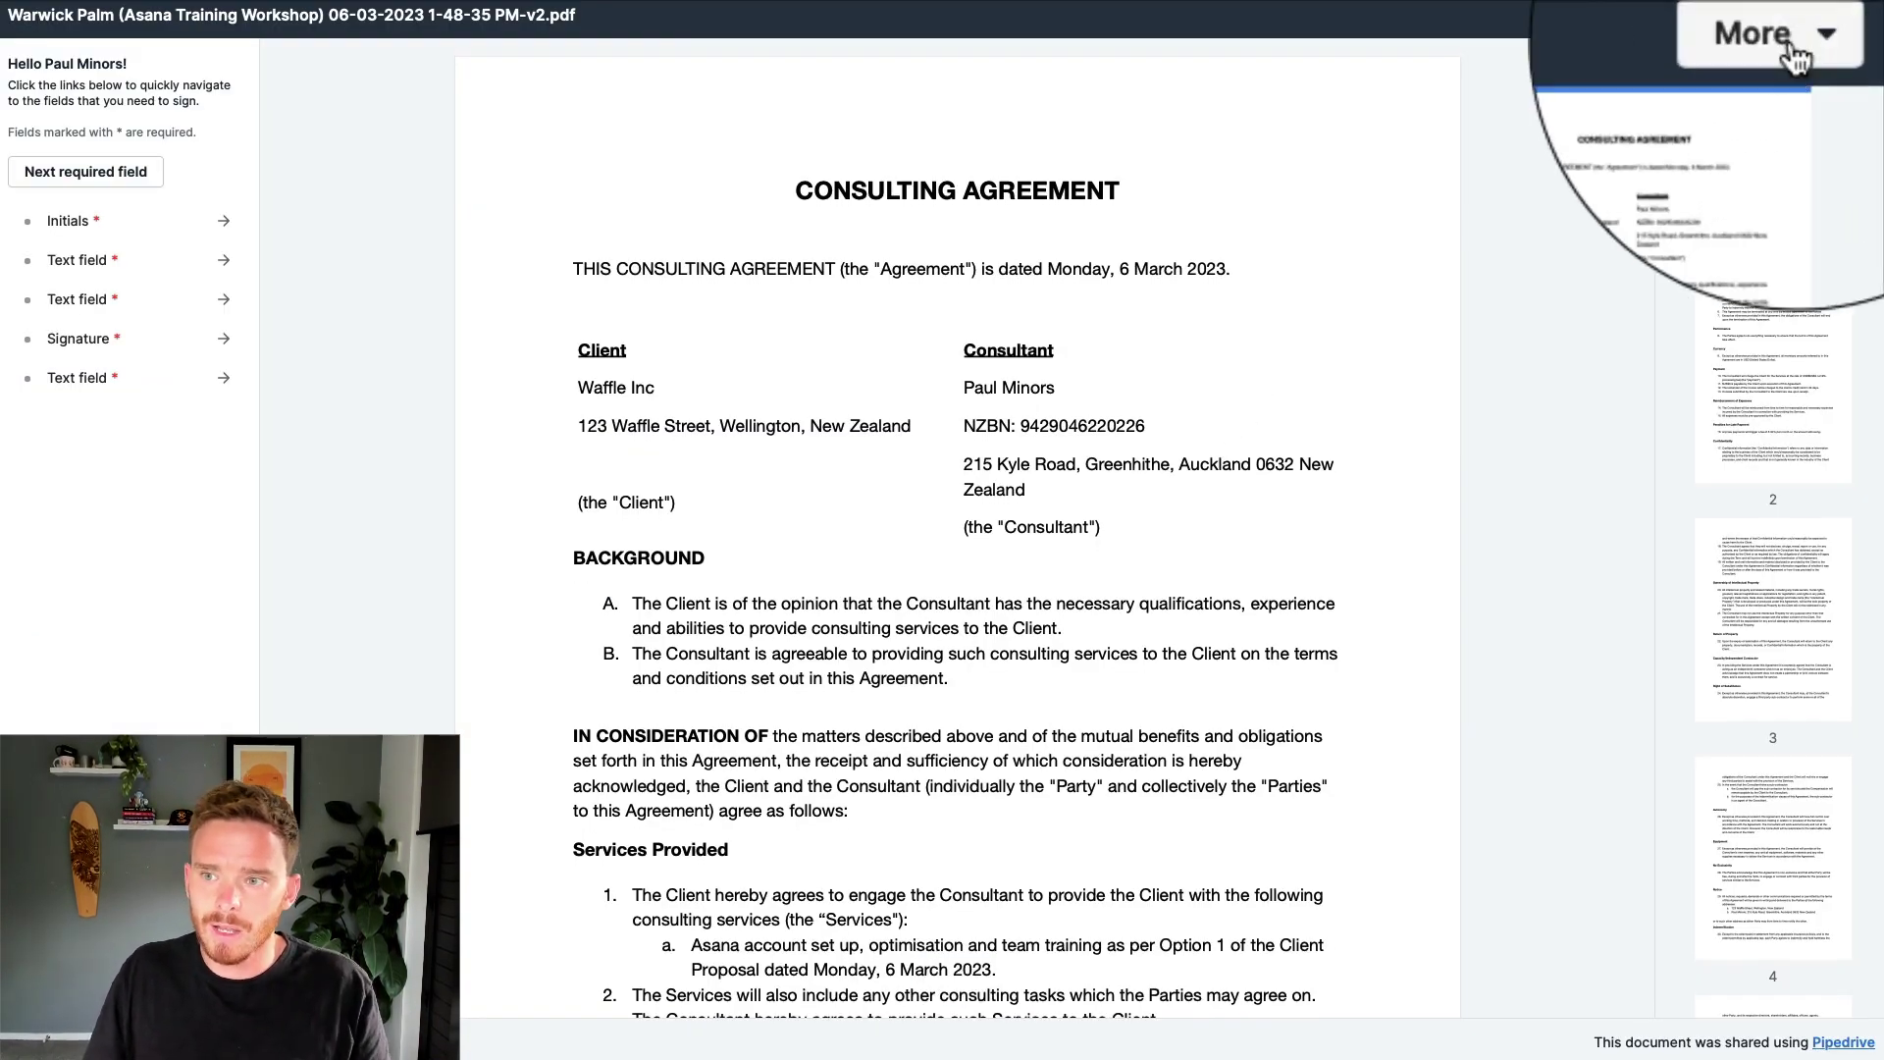
Fill the first required field with the consultant's typed initials.
click(1827, 15)
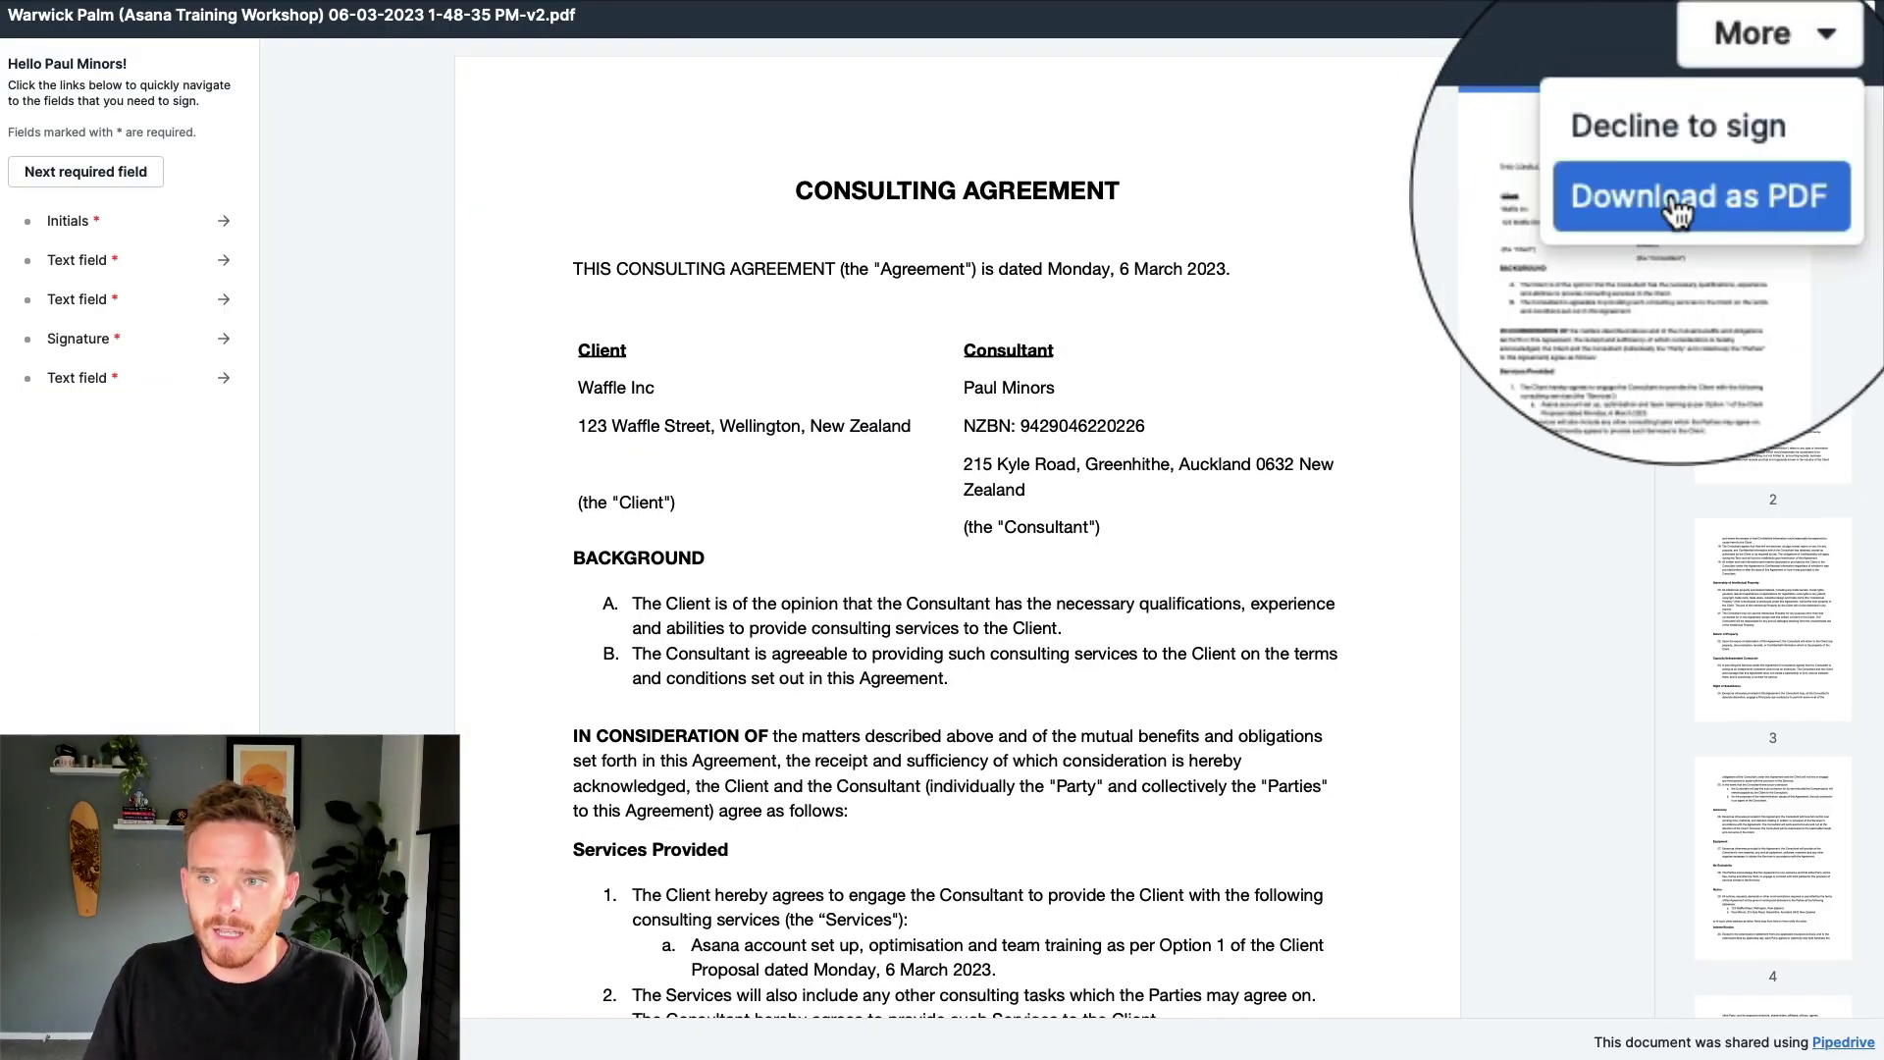
click(1240, 378)
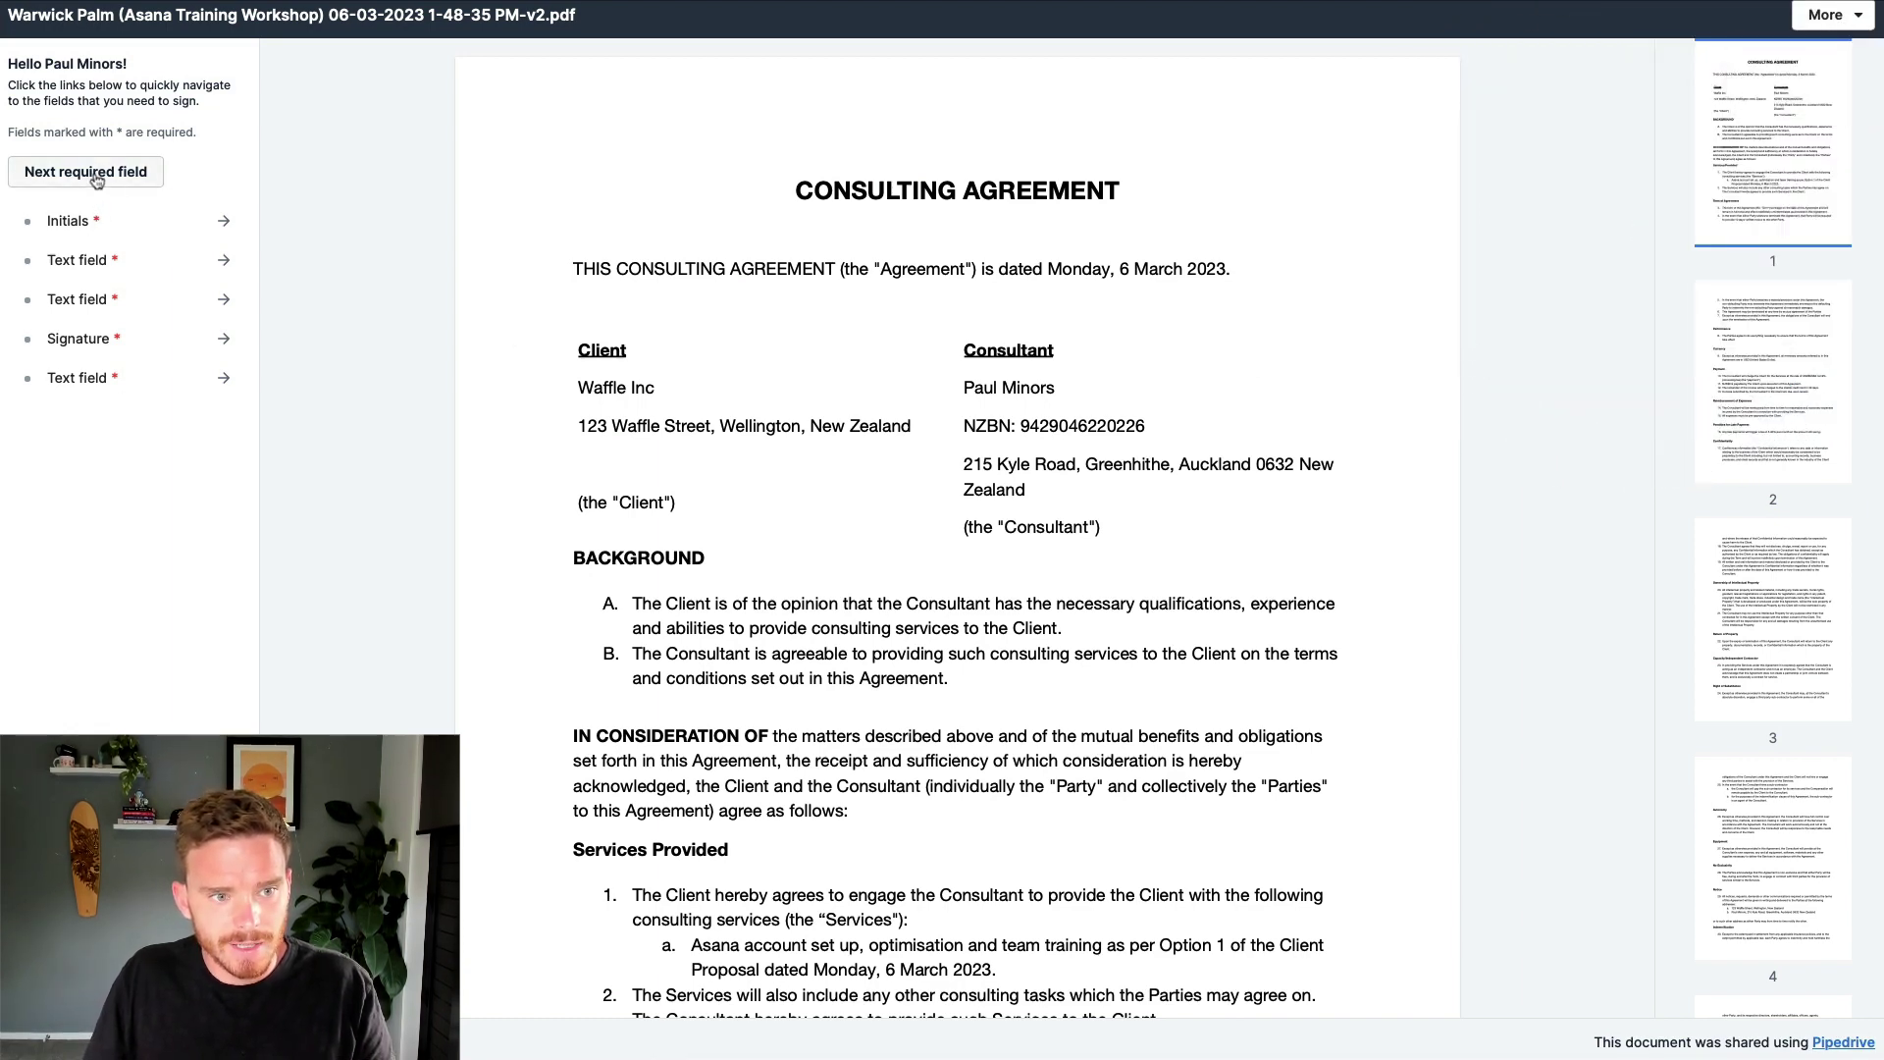
click(98, 174)
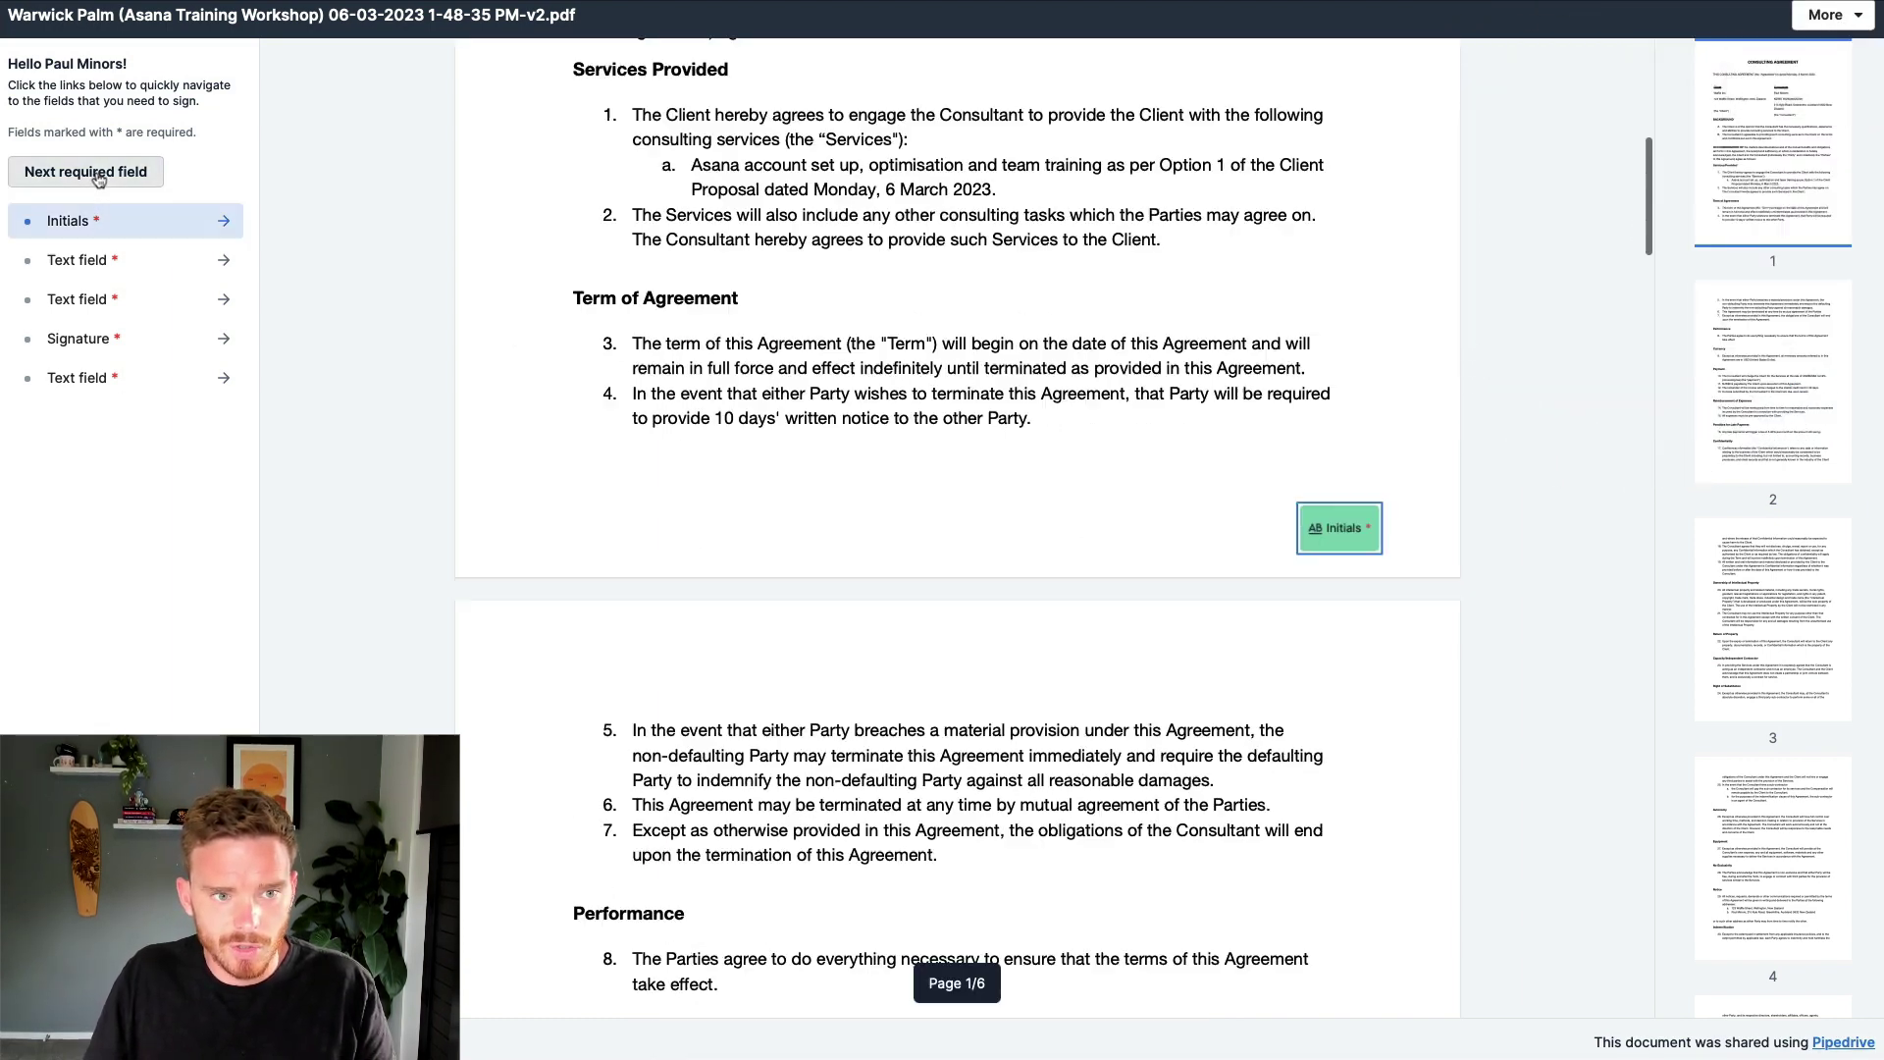
click(1303, 538)
click(837, 197)
text(PM)
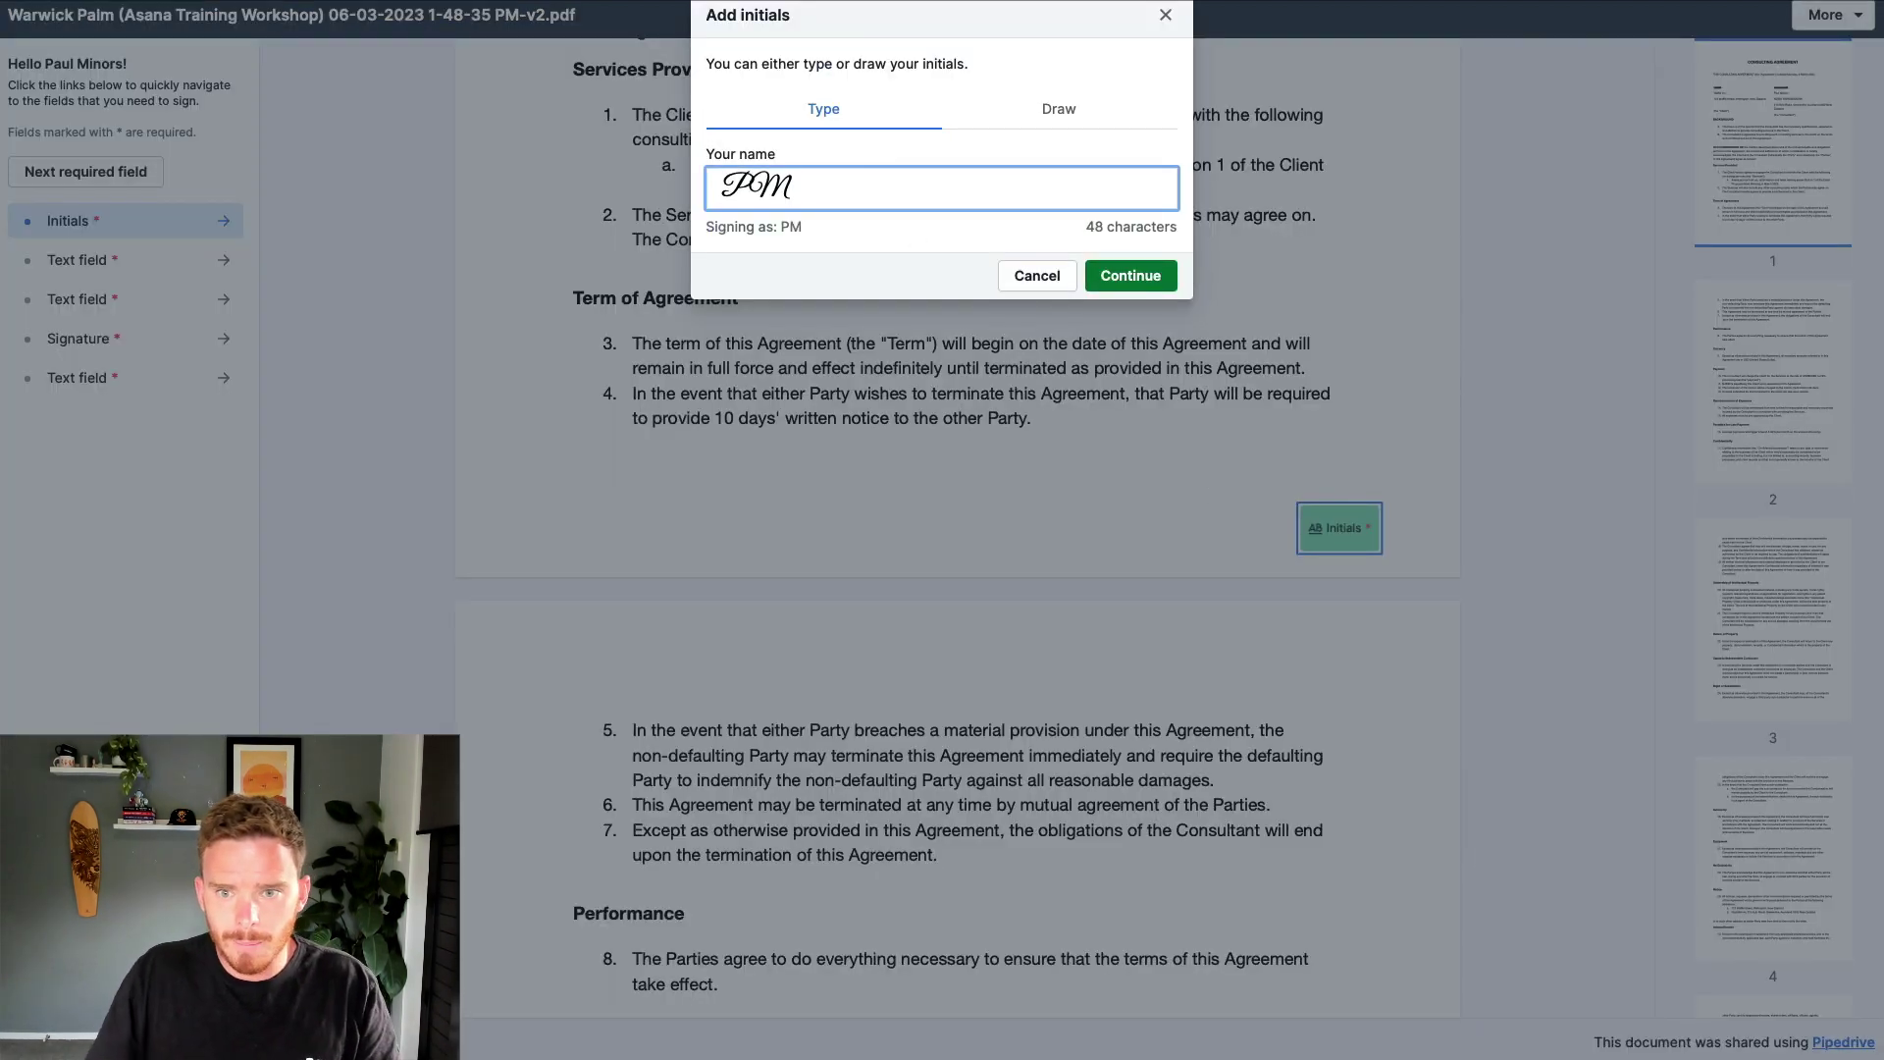
click(1131, 275)
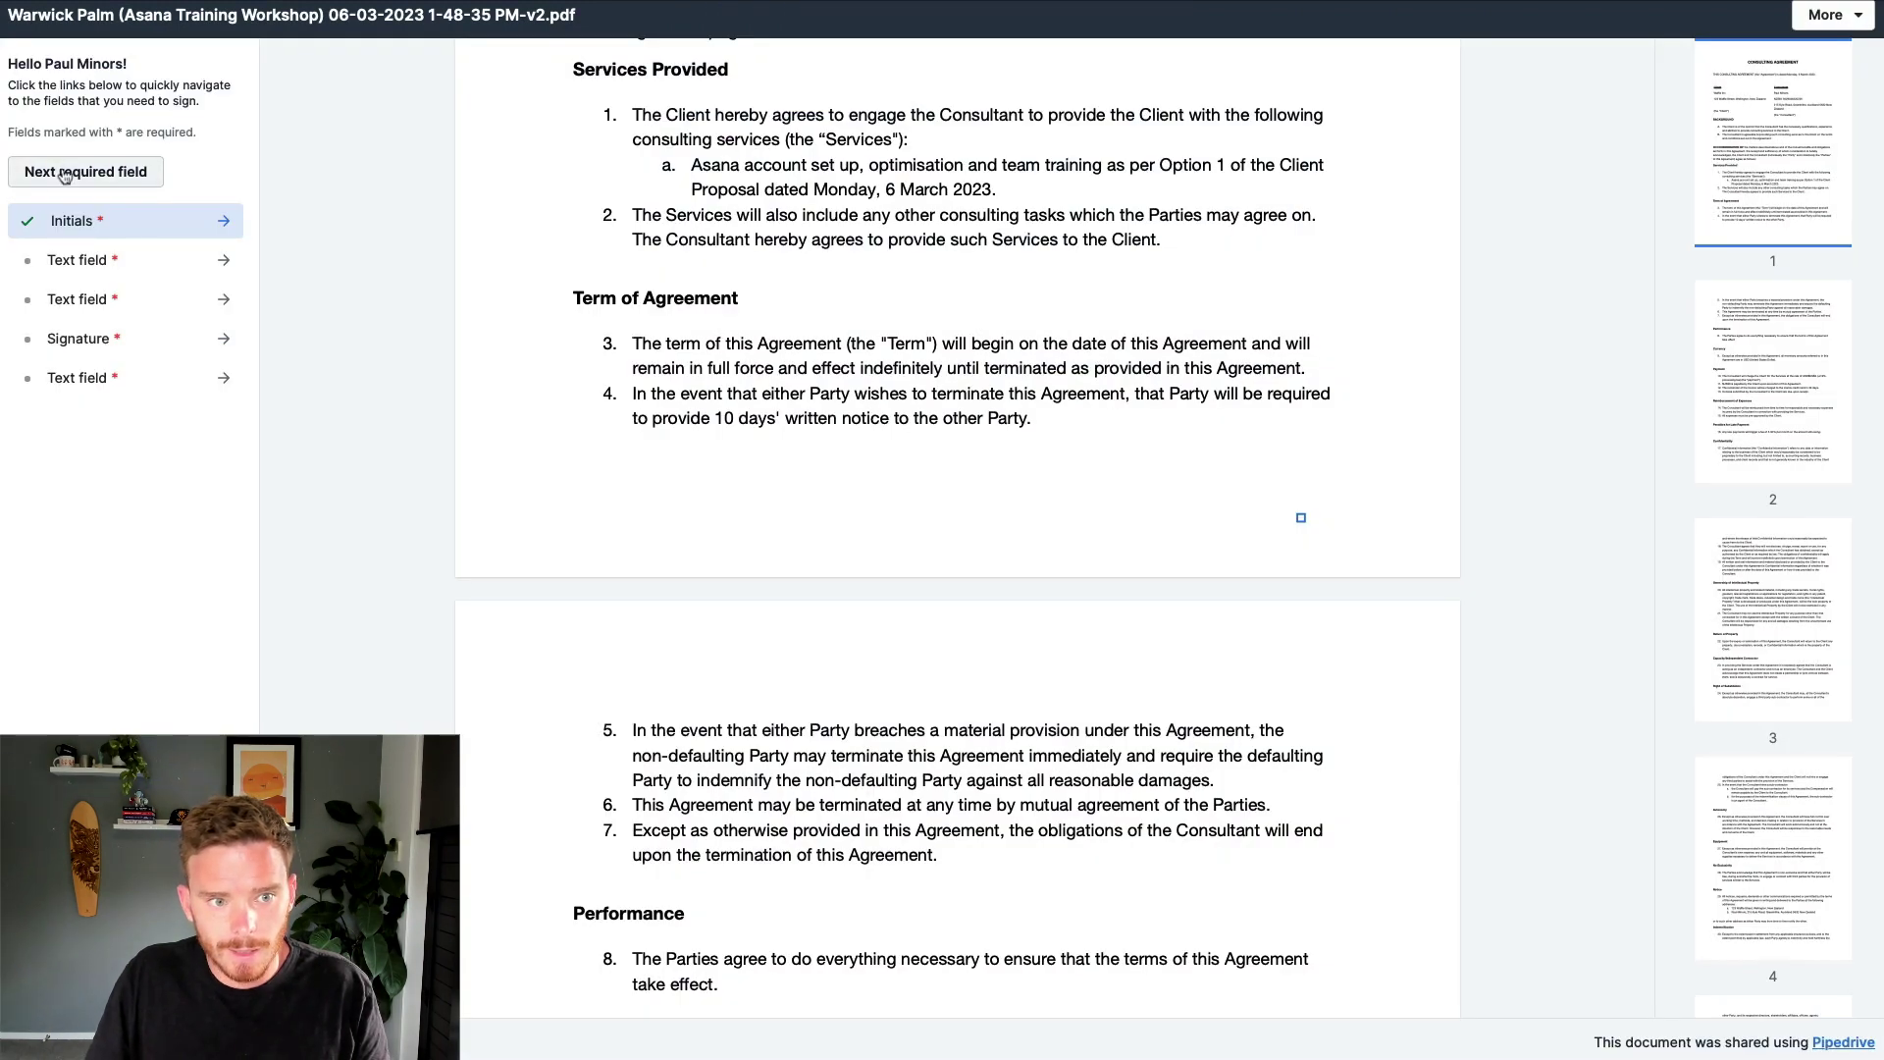
Enter the consultant's name in NAME and 'Director' in TITLE.
click(69, 172)
click(1073, 531)
text(Paul Minors)
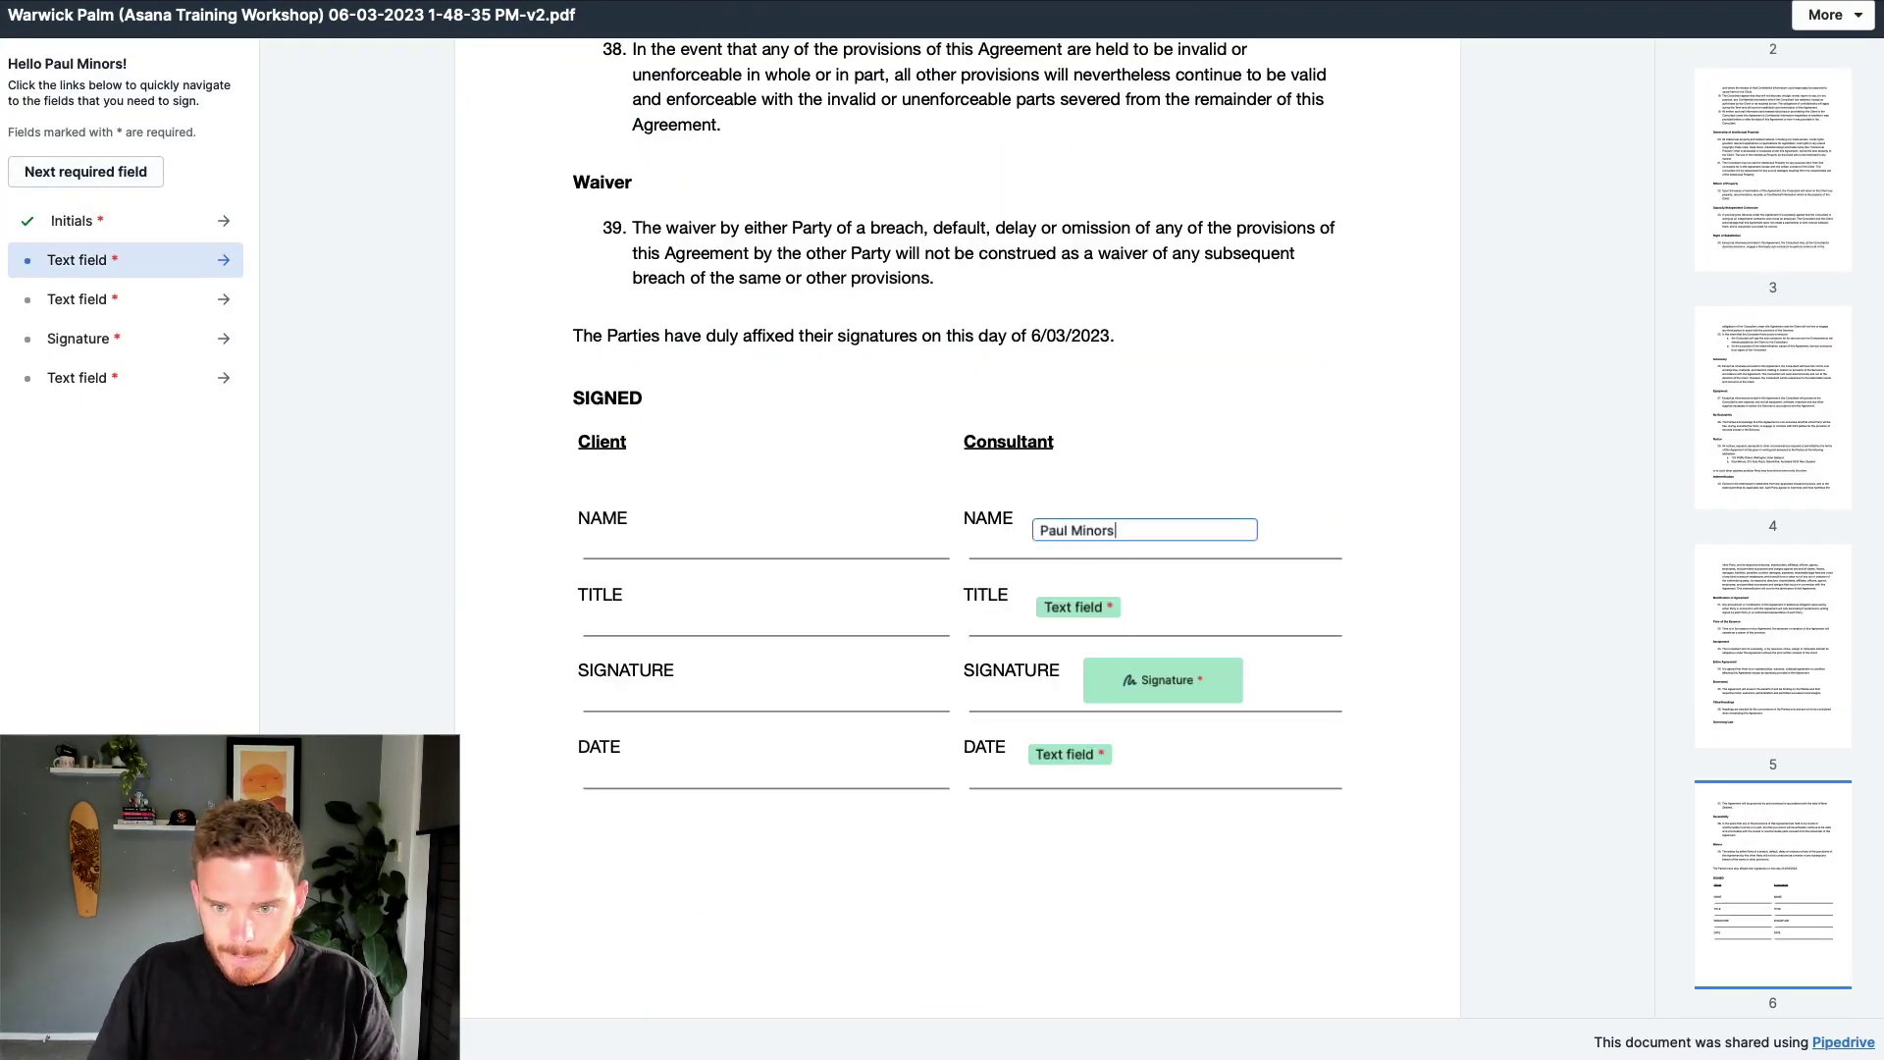
key(Tab)
text(Director)
Add the typed signature 'THIS IS A SIGNATURE' and the date 06/03/2023.
click(1098, 622)
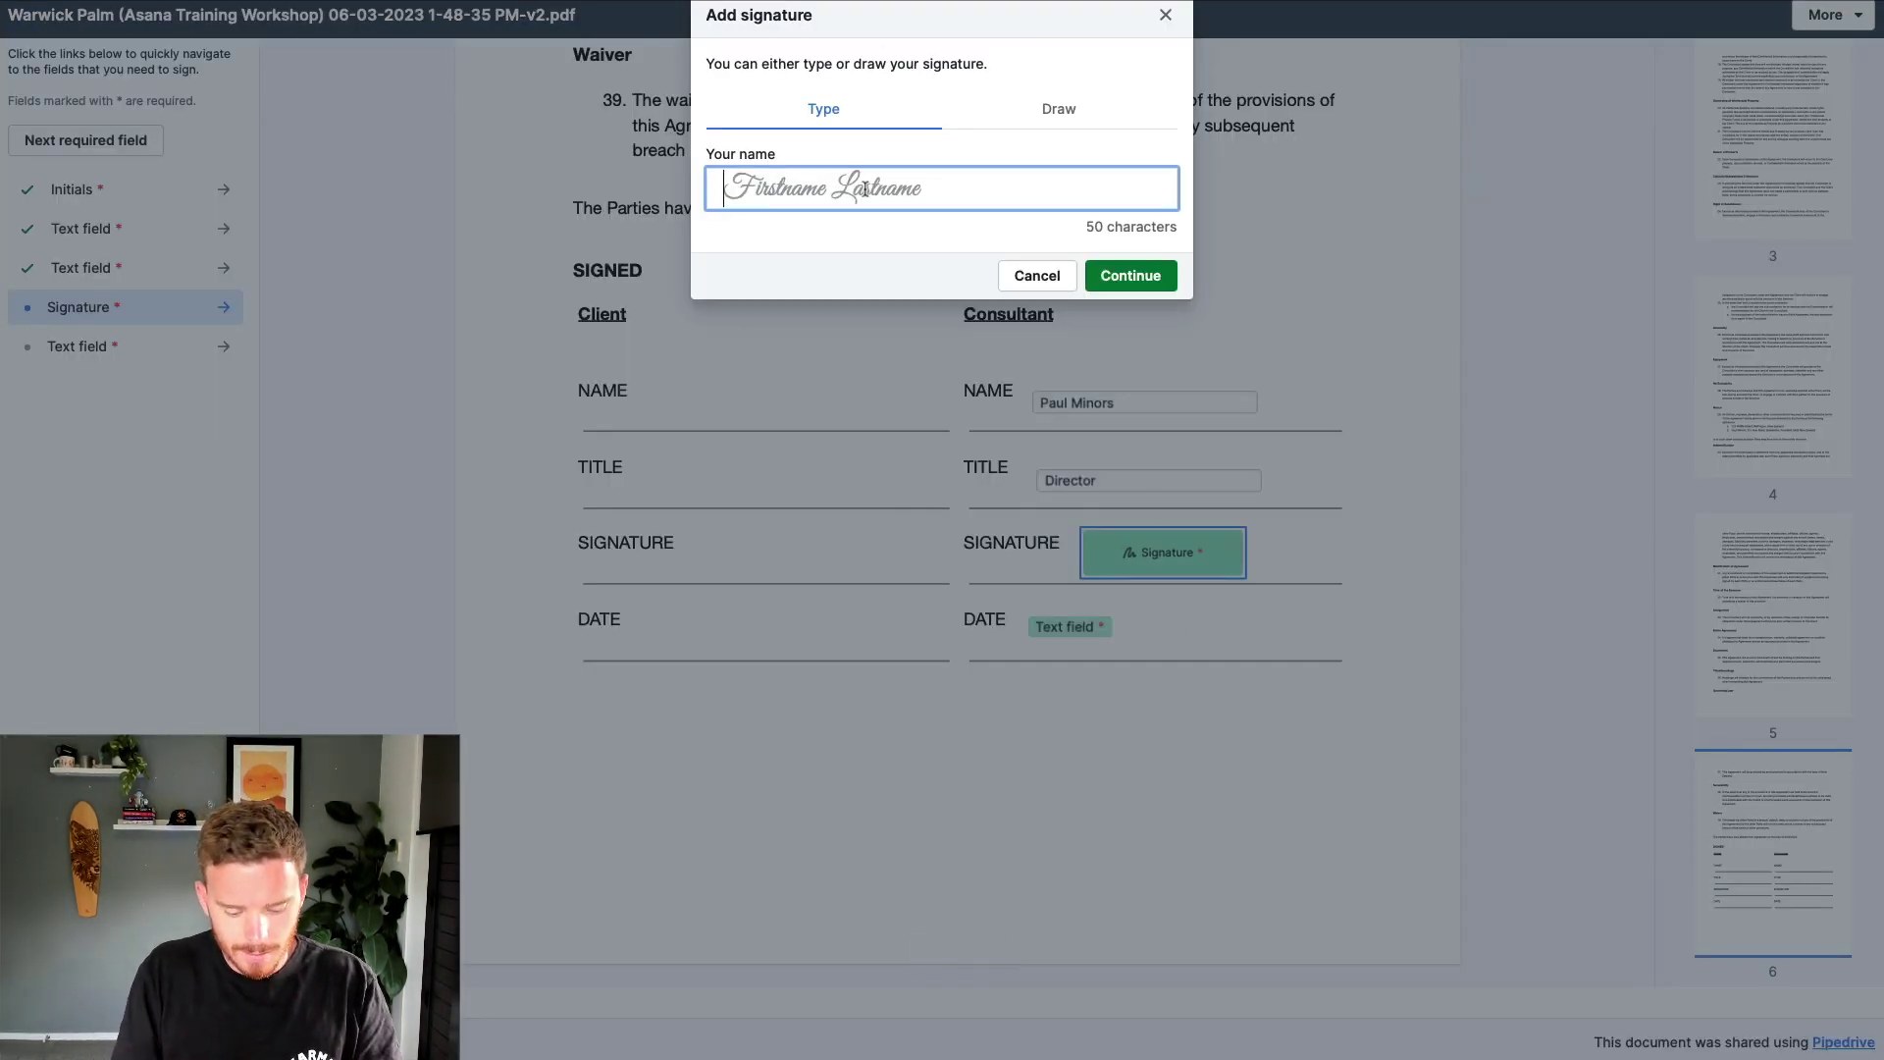
text(THIS IS A SIG)
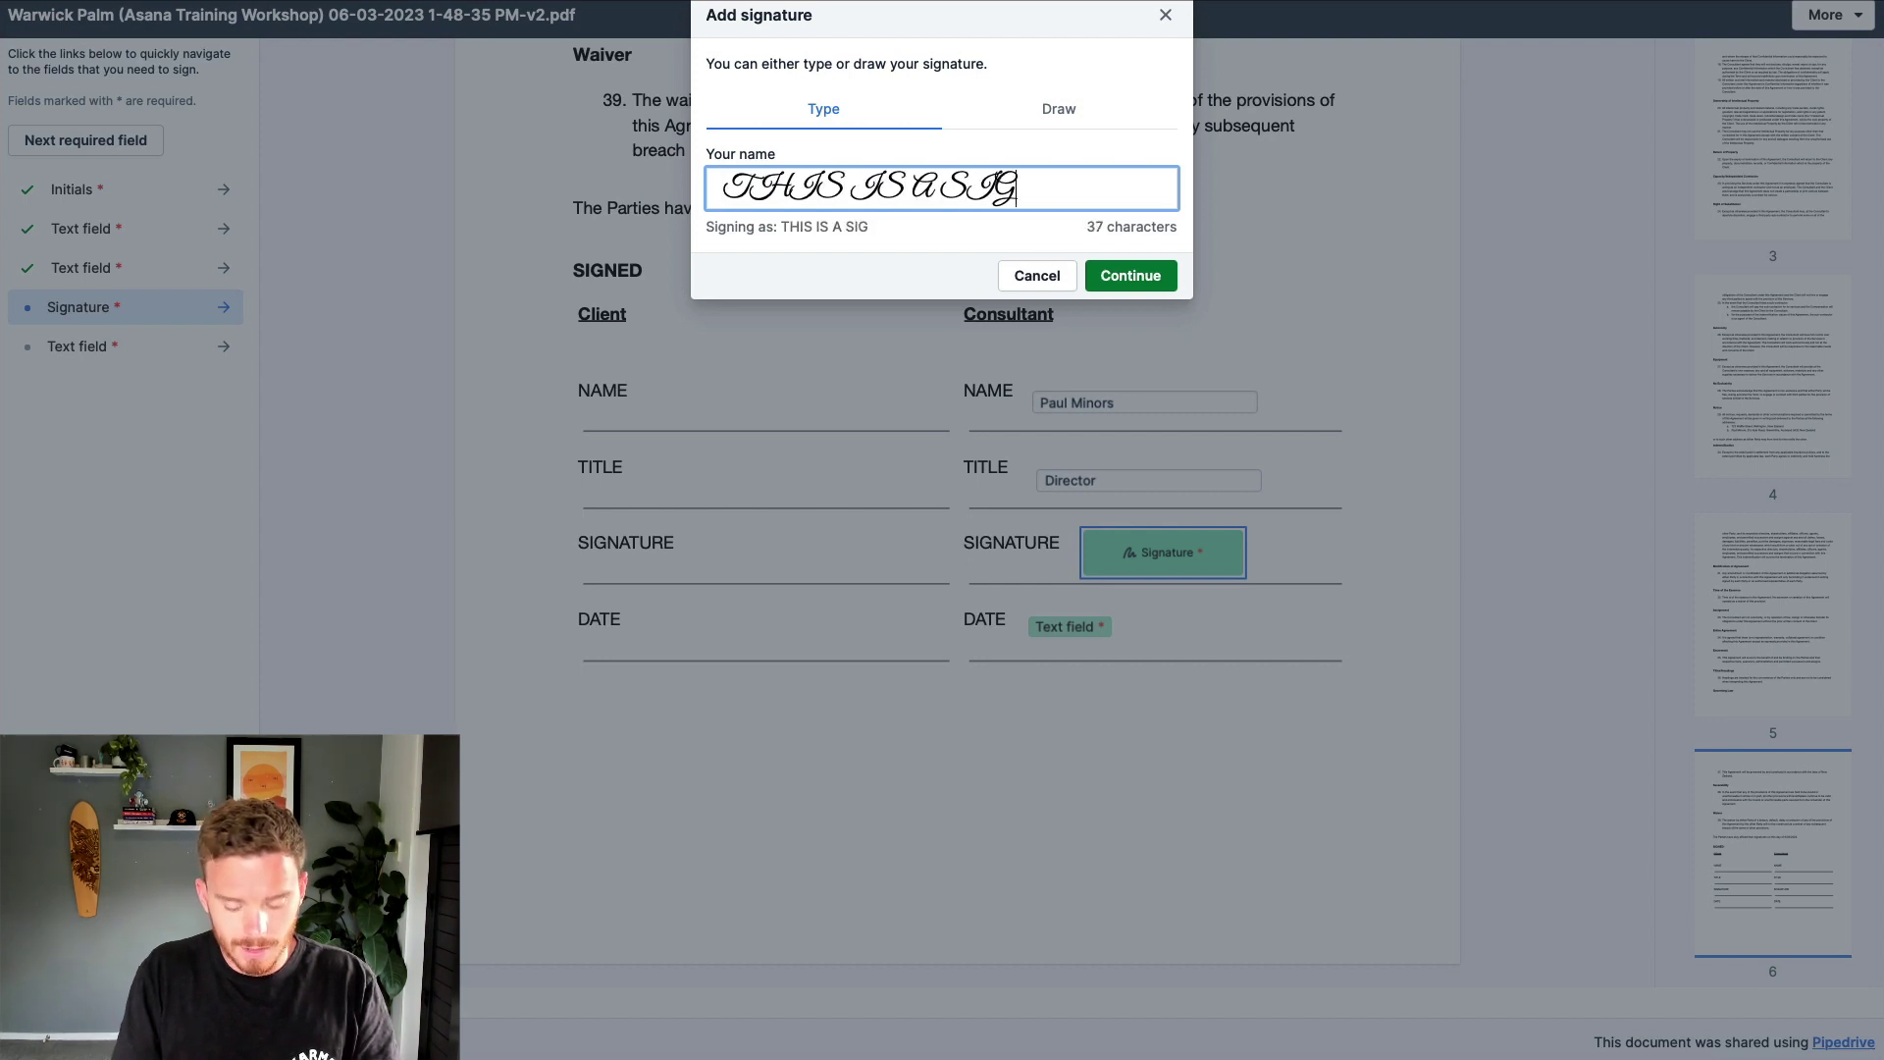
text(NATURE)
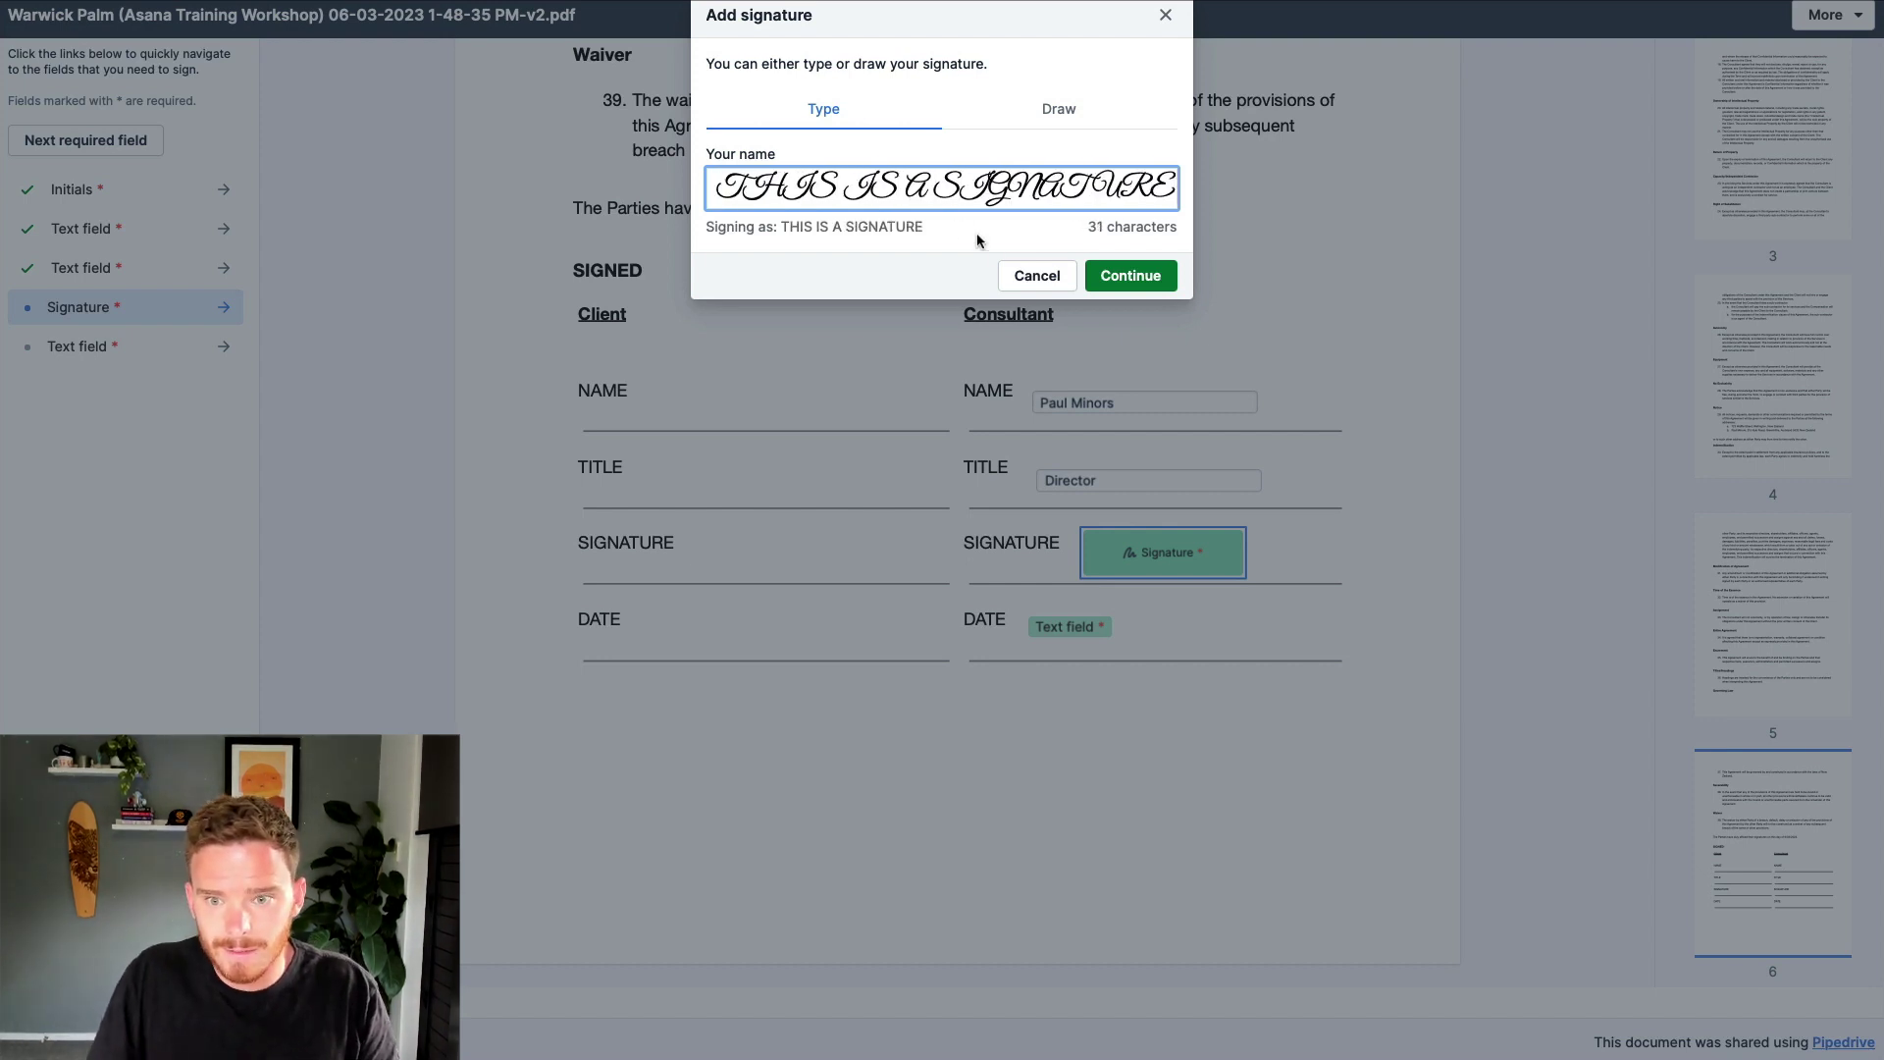
key(Return)
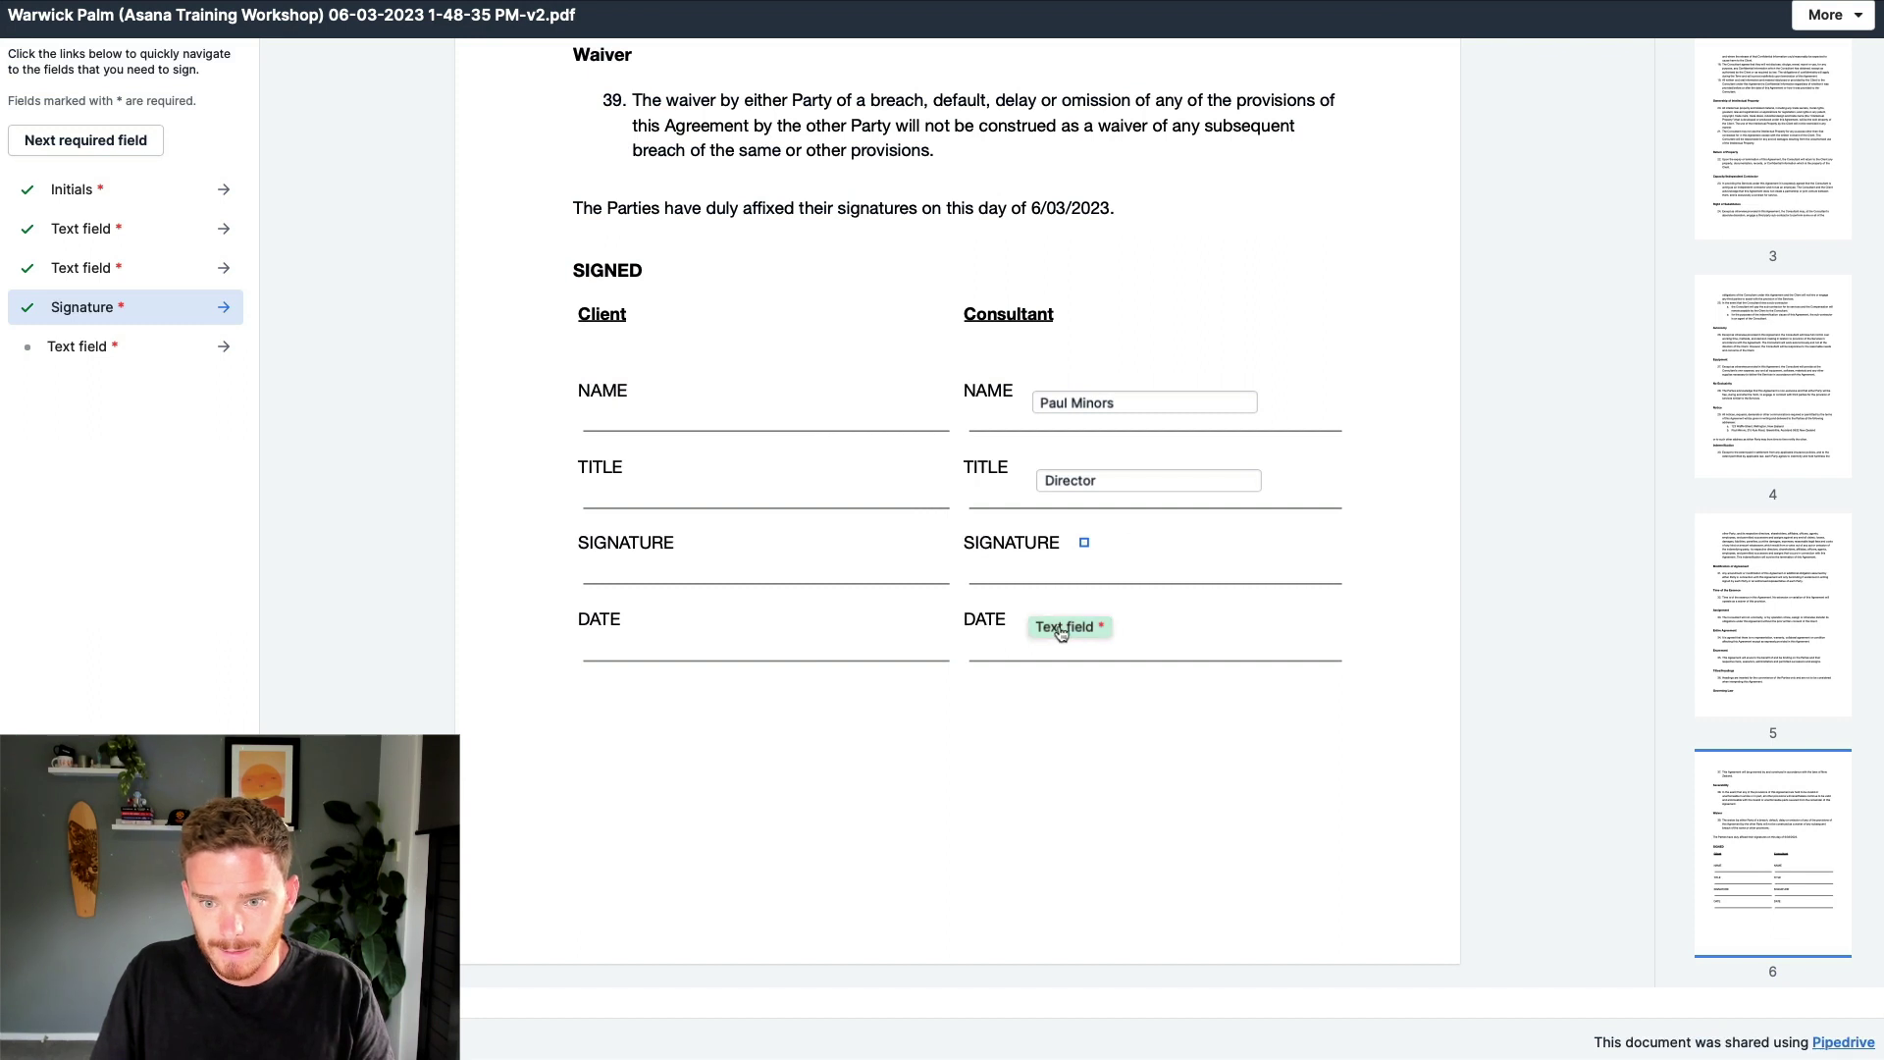
click(1067, 631)
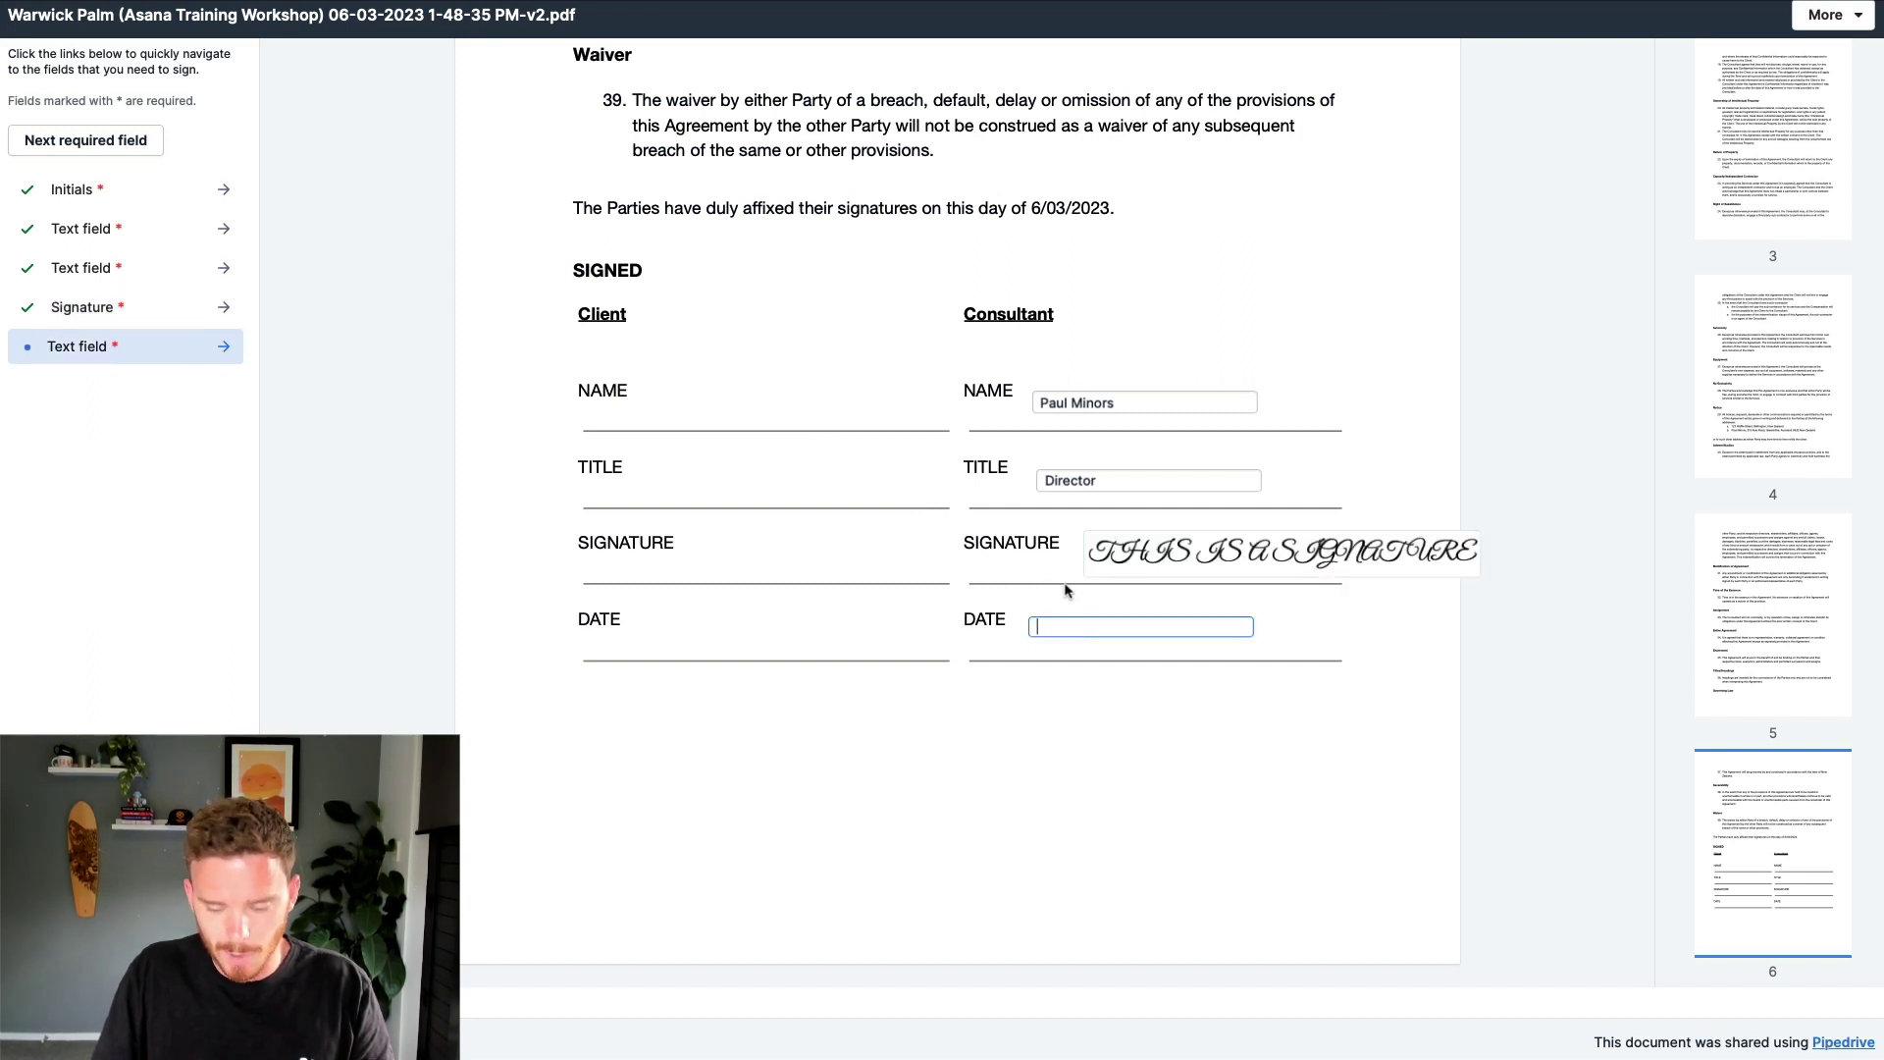
text(06/03/2023)
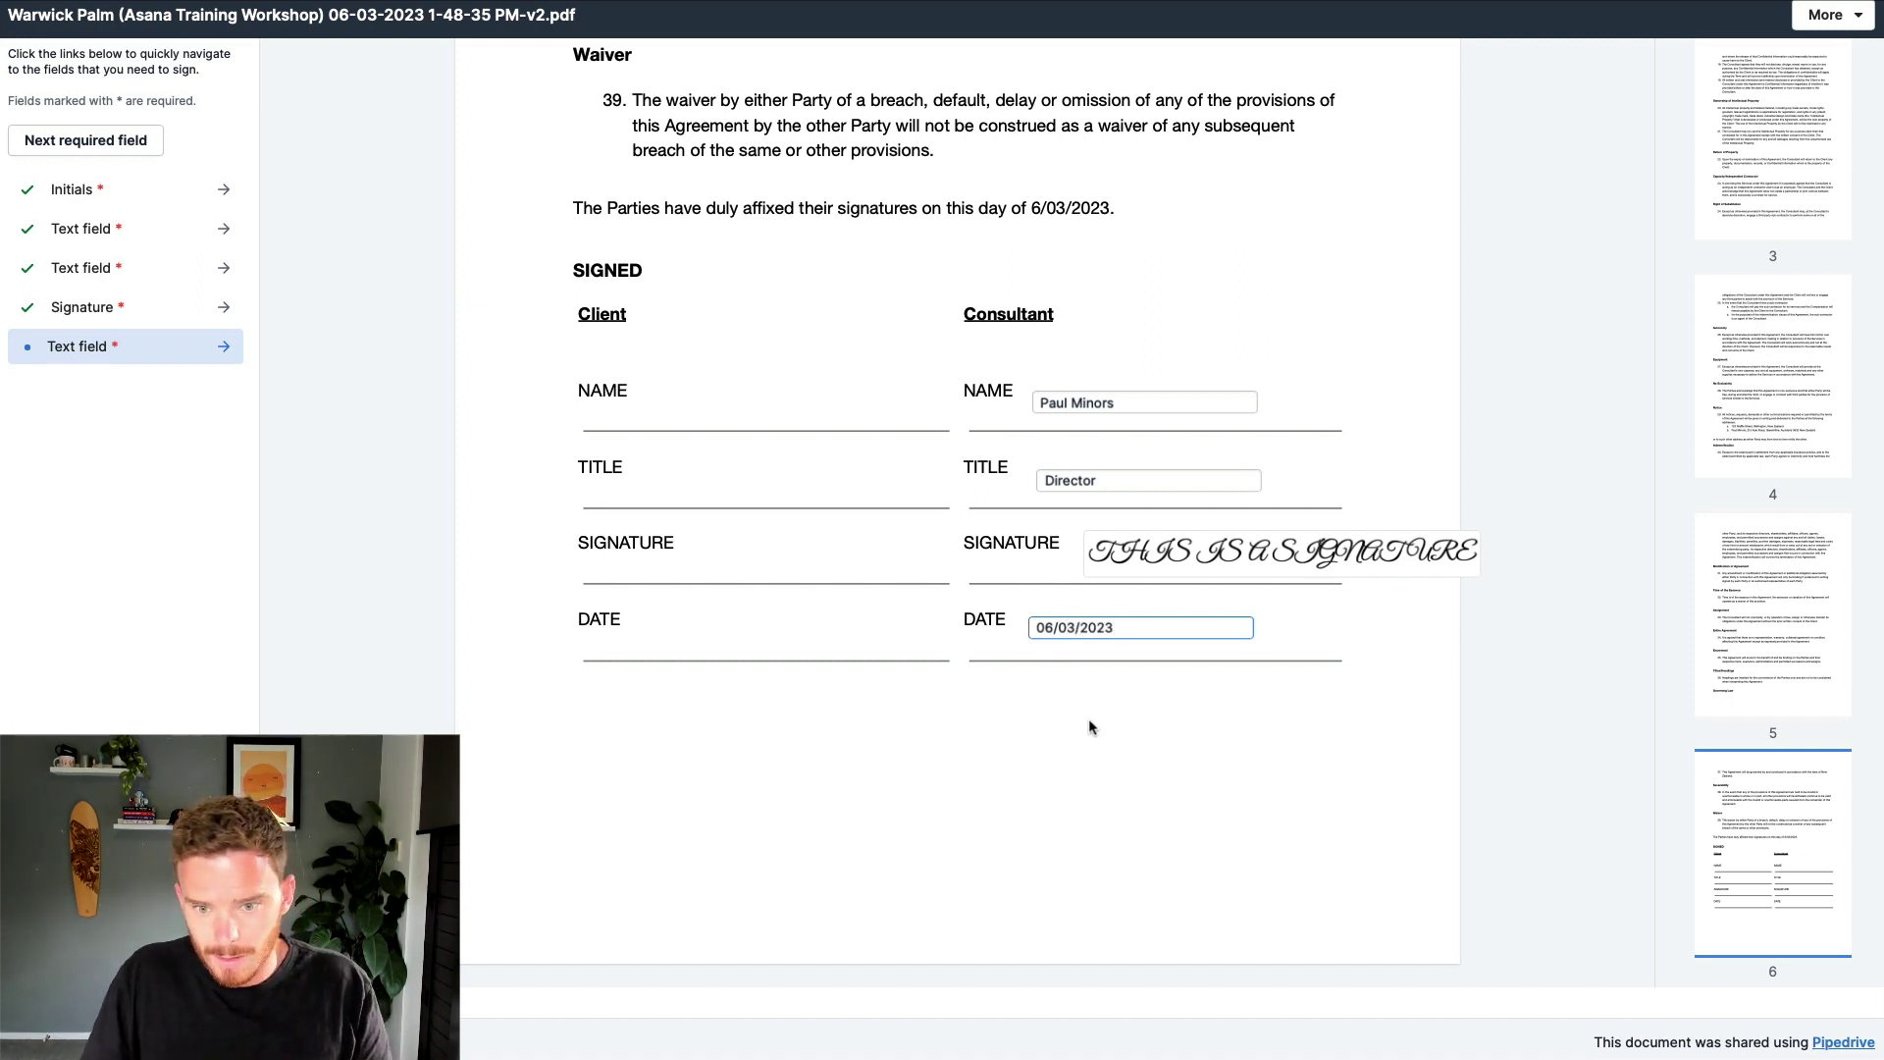
click(1091, 726)
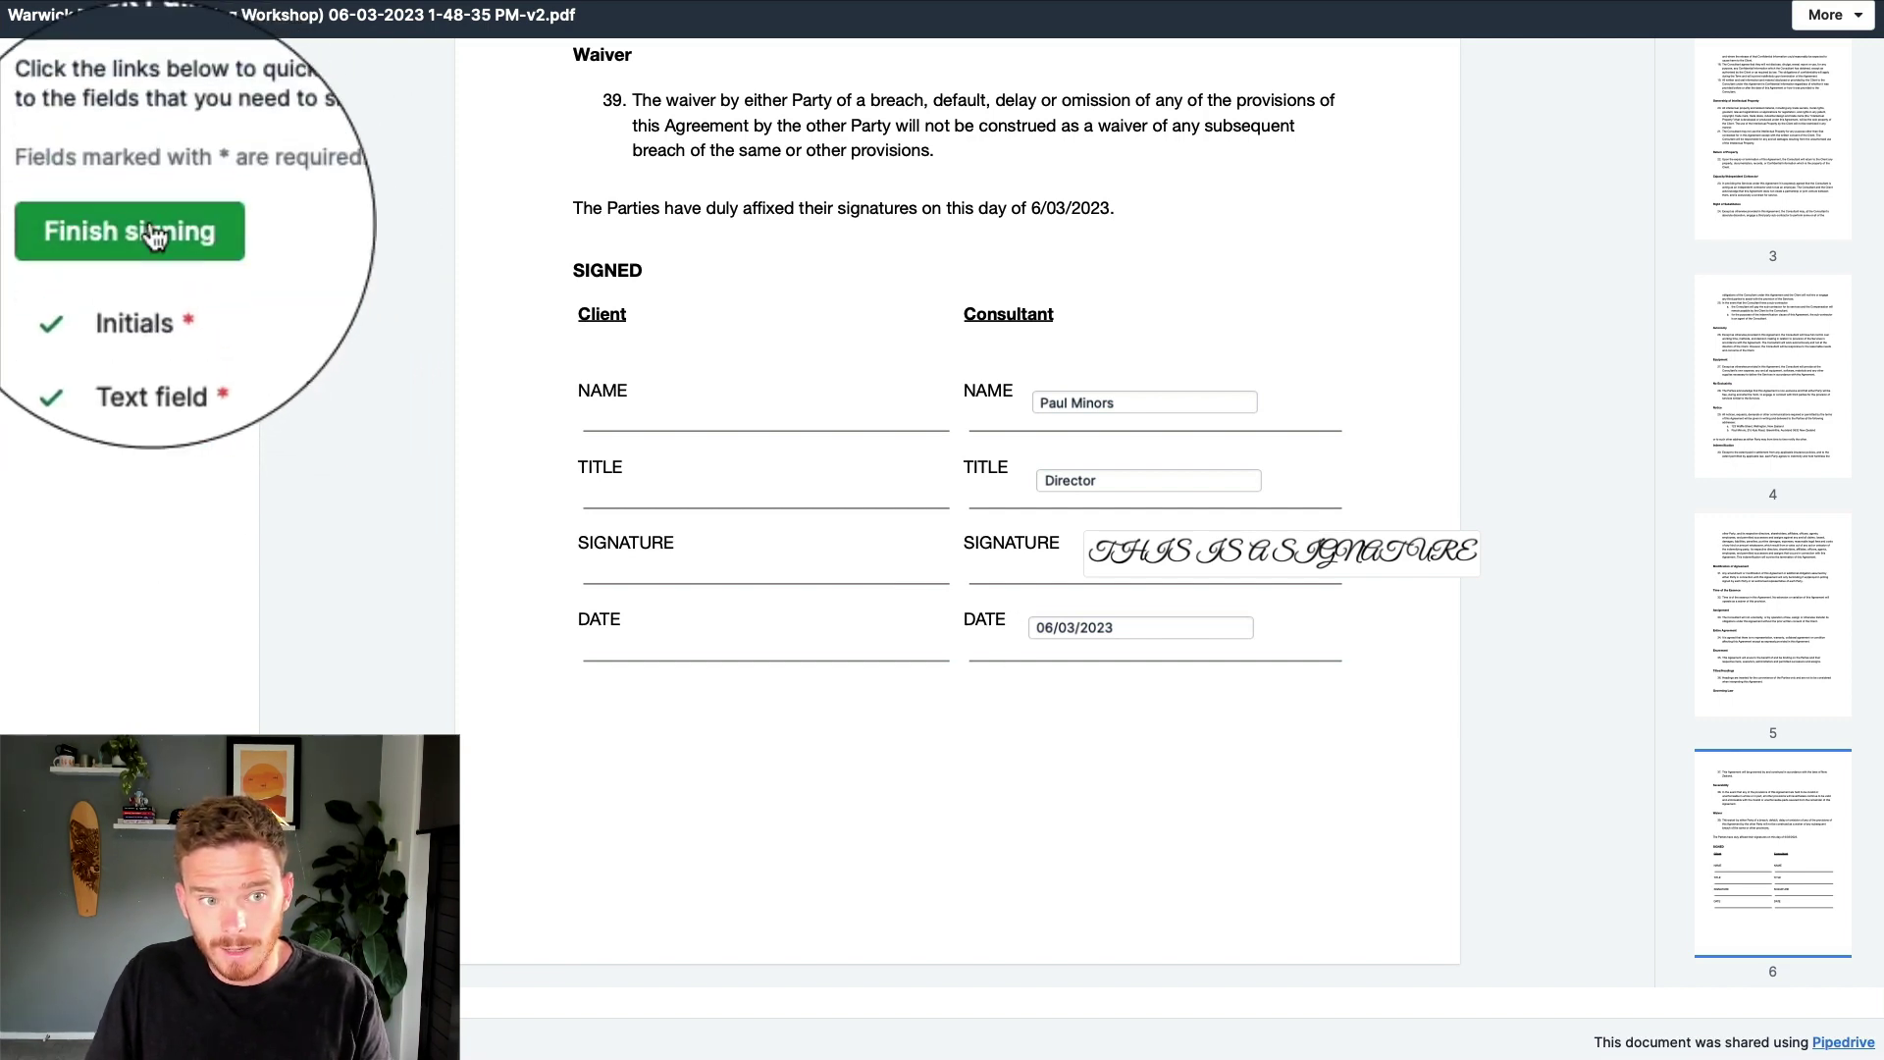
Finish signing, confirm having read the document, and submit the electronic signature.
click(68, 139)
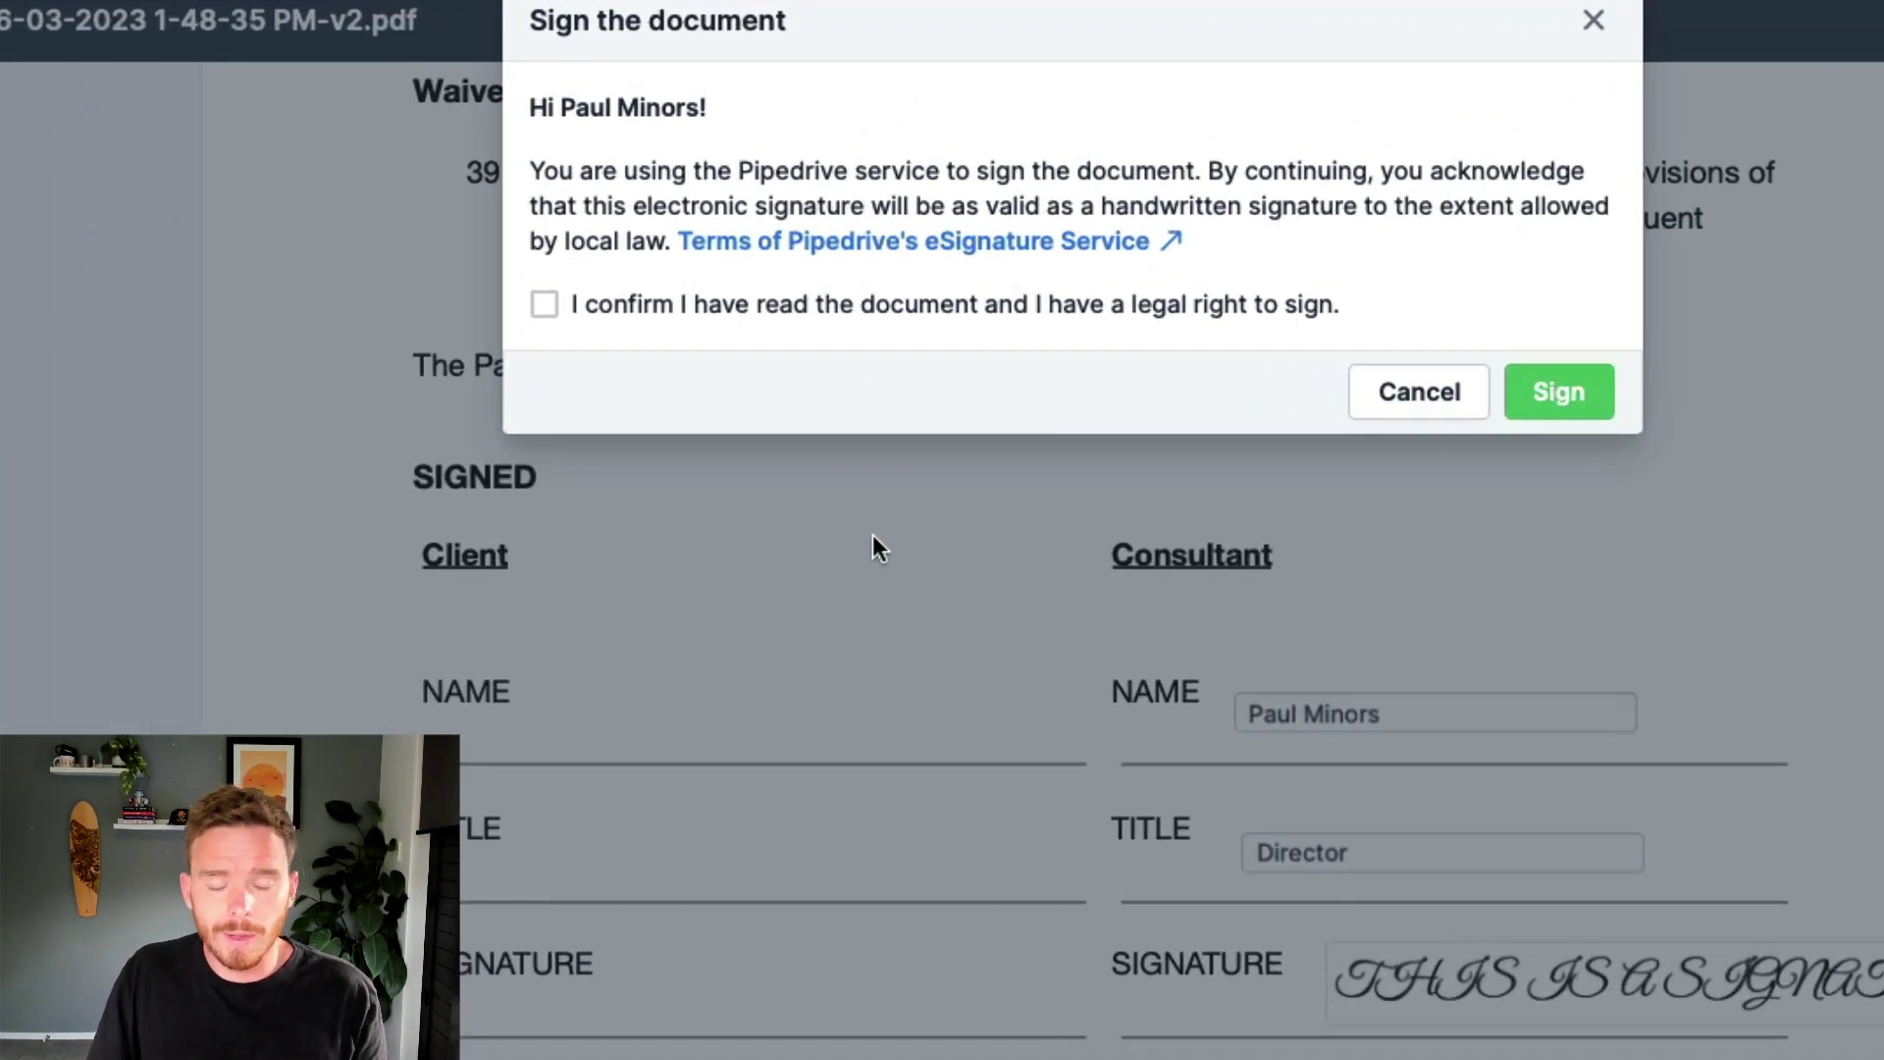
click(805, 308)
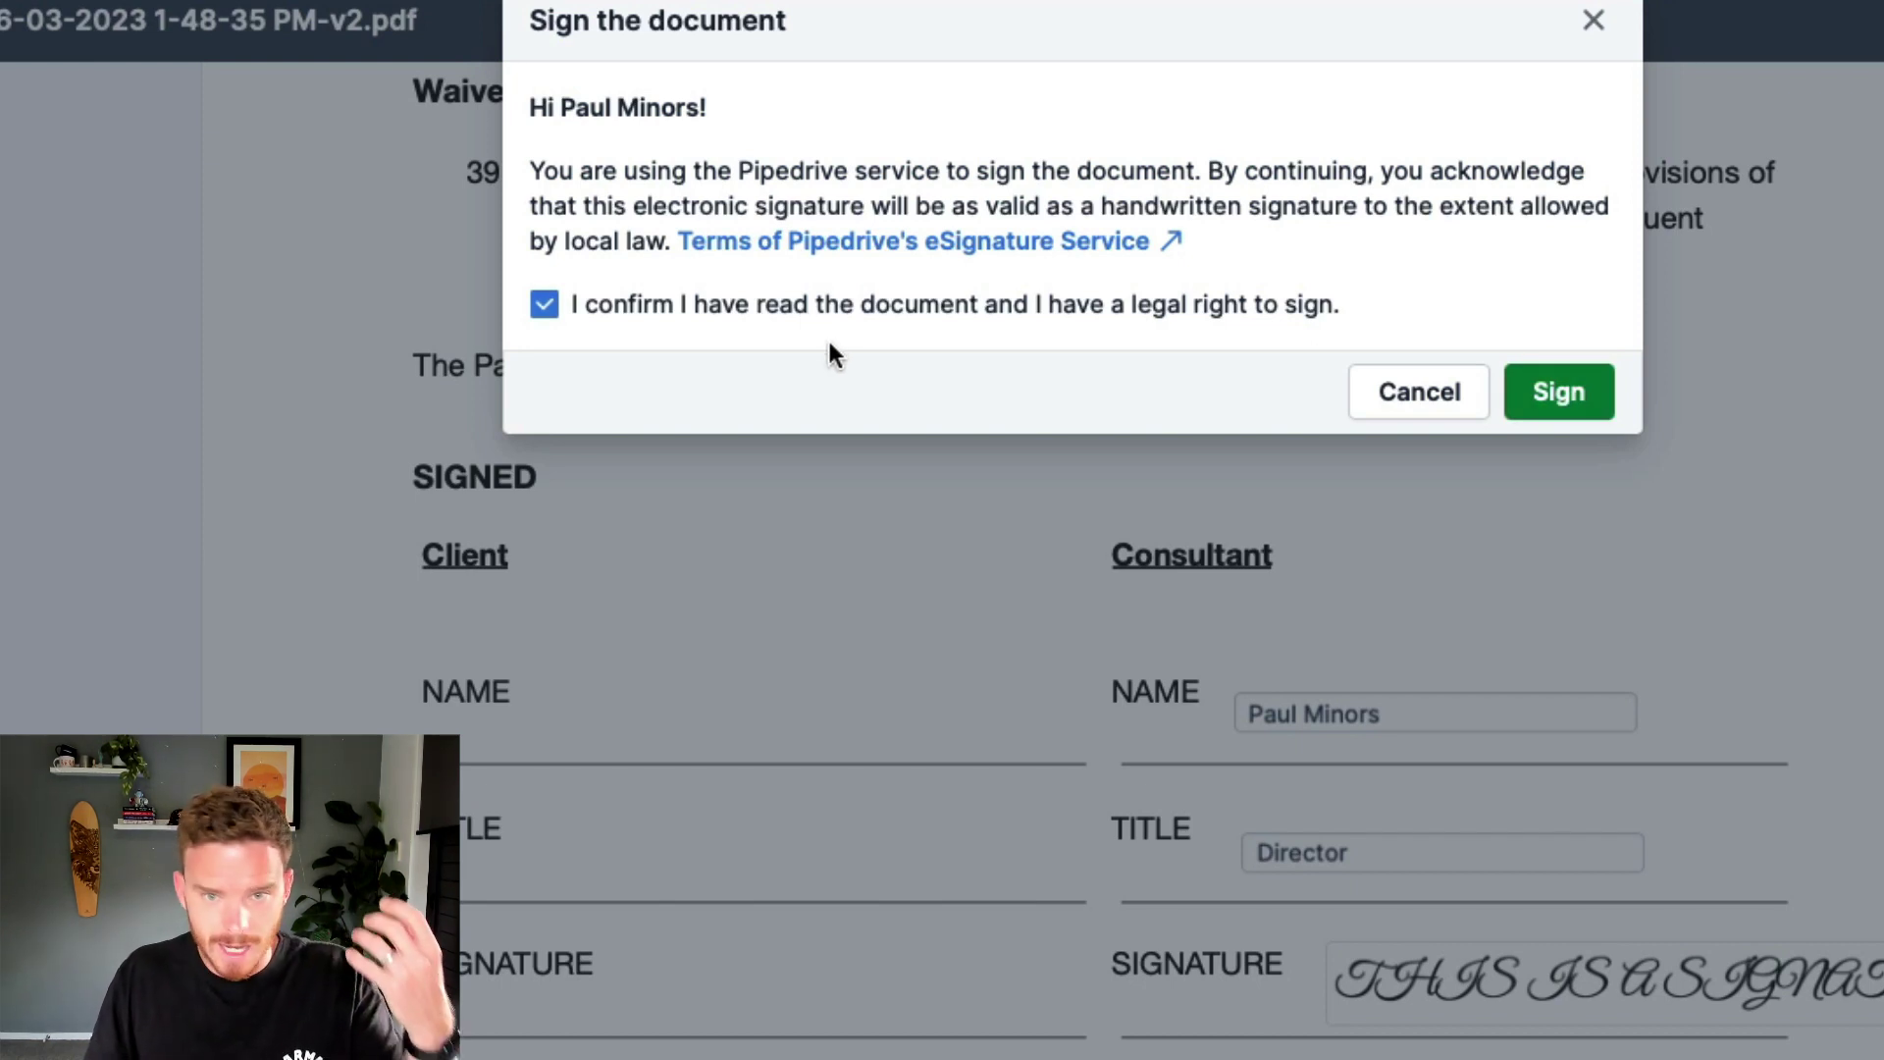
click(1543, 395)
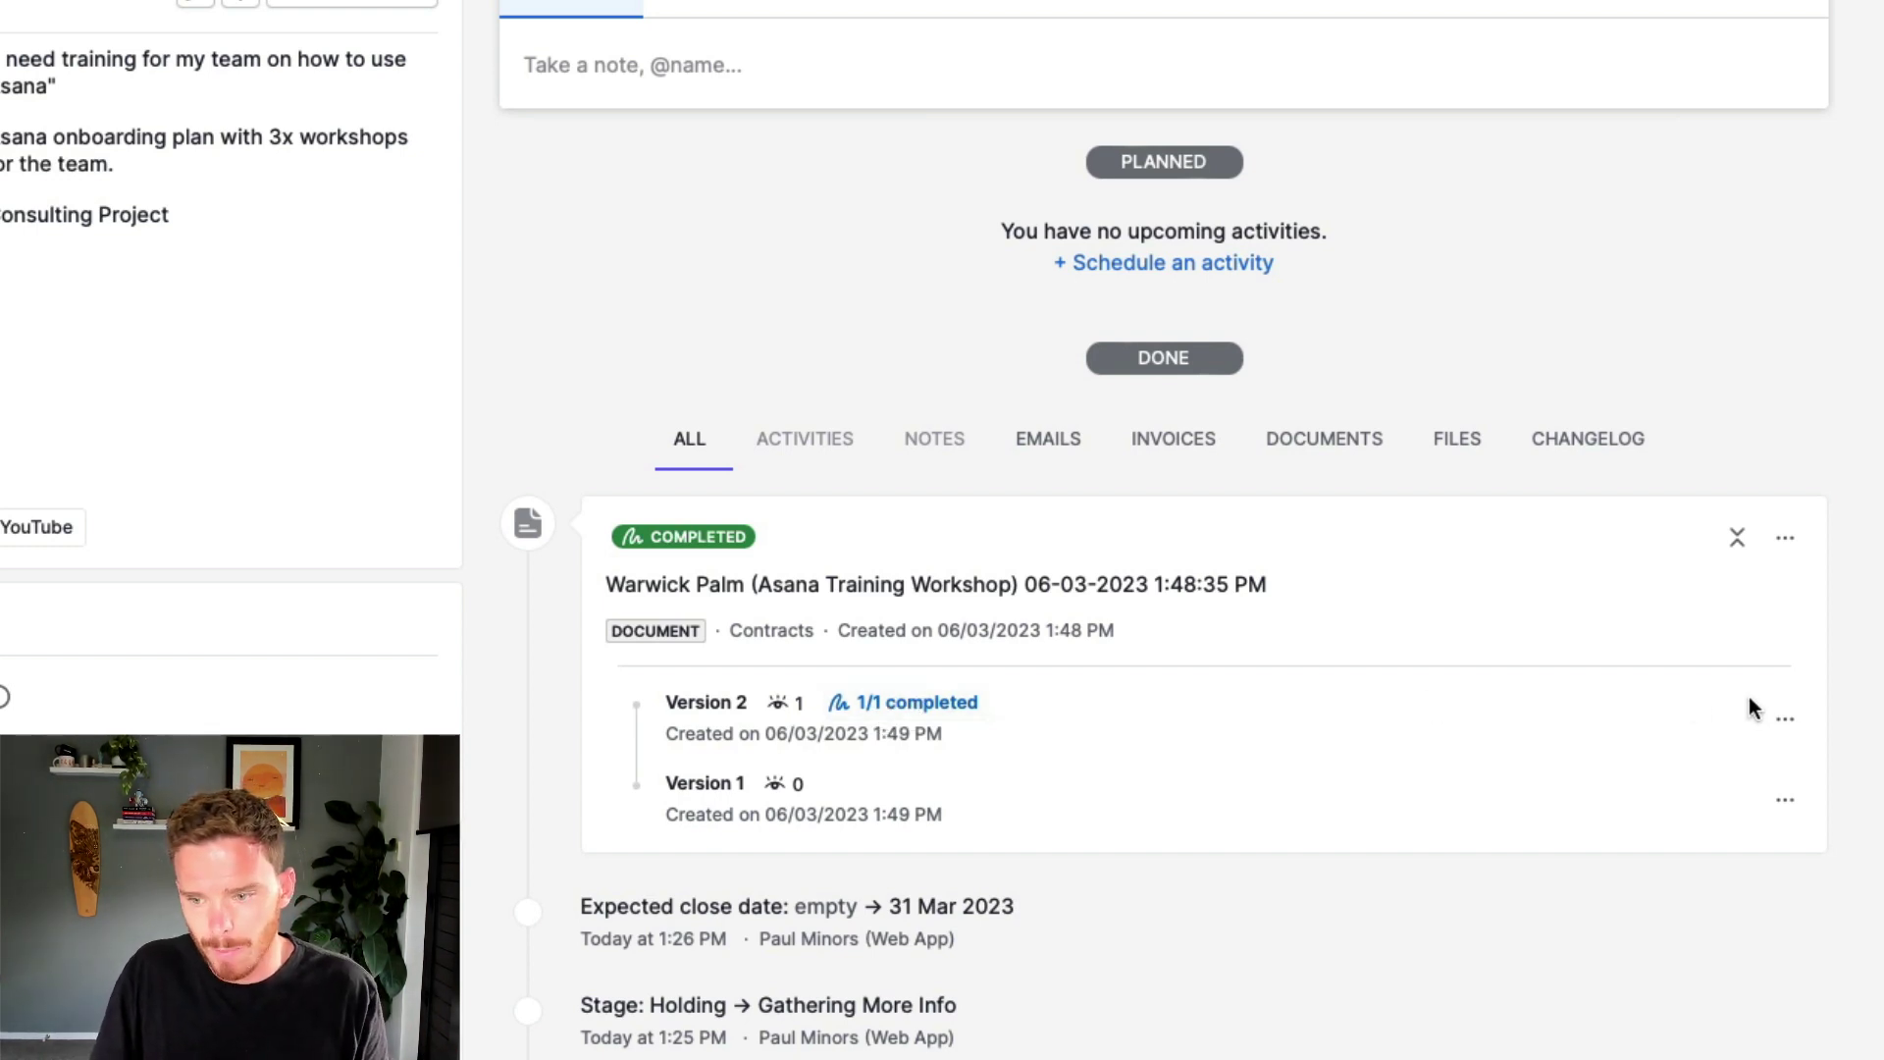
View Version 2's signing details (1/1 completed, 06/03/2023), then glance at the document's actions list.
click(1784, 718)
click(1684, 780)
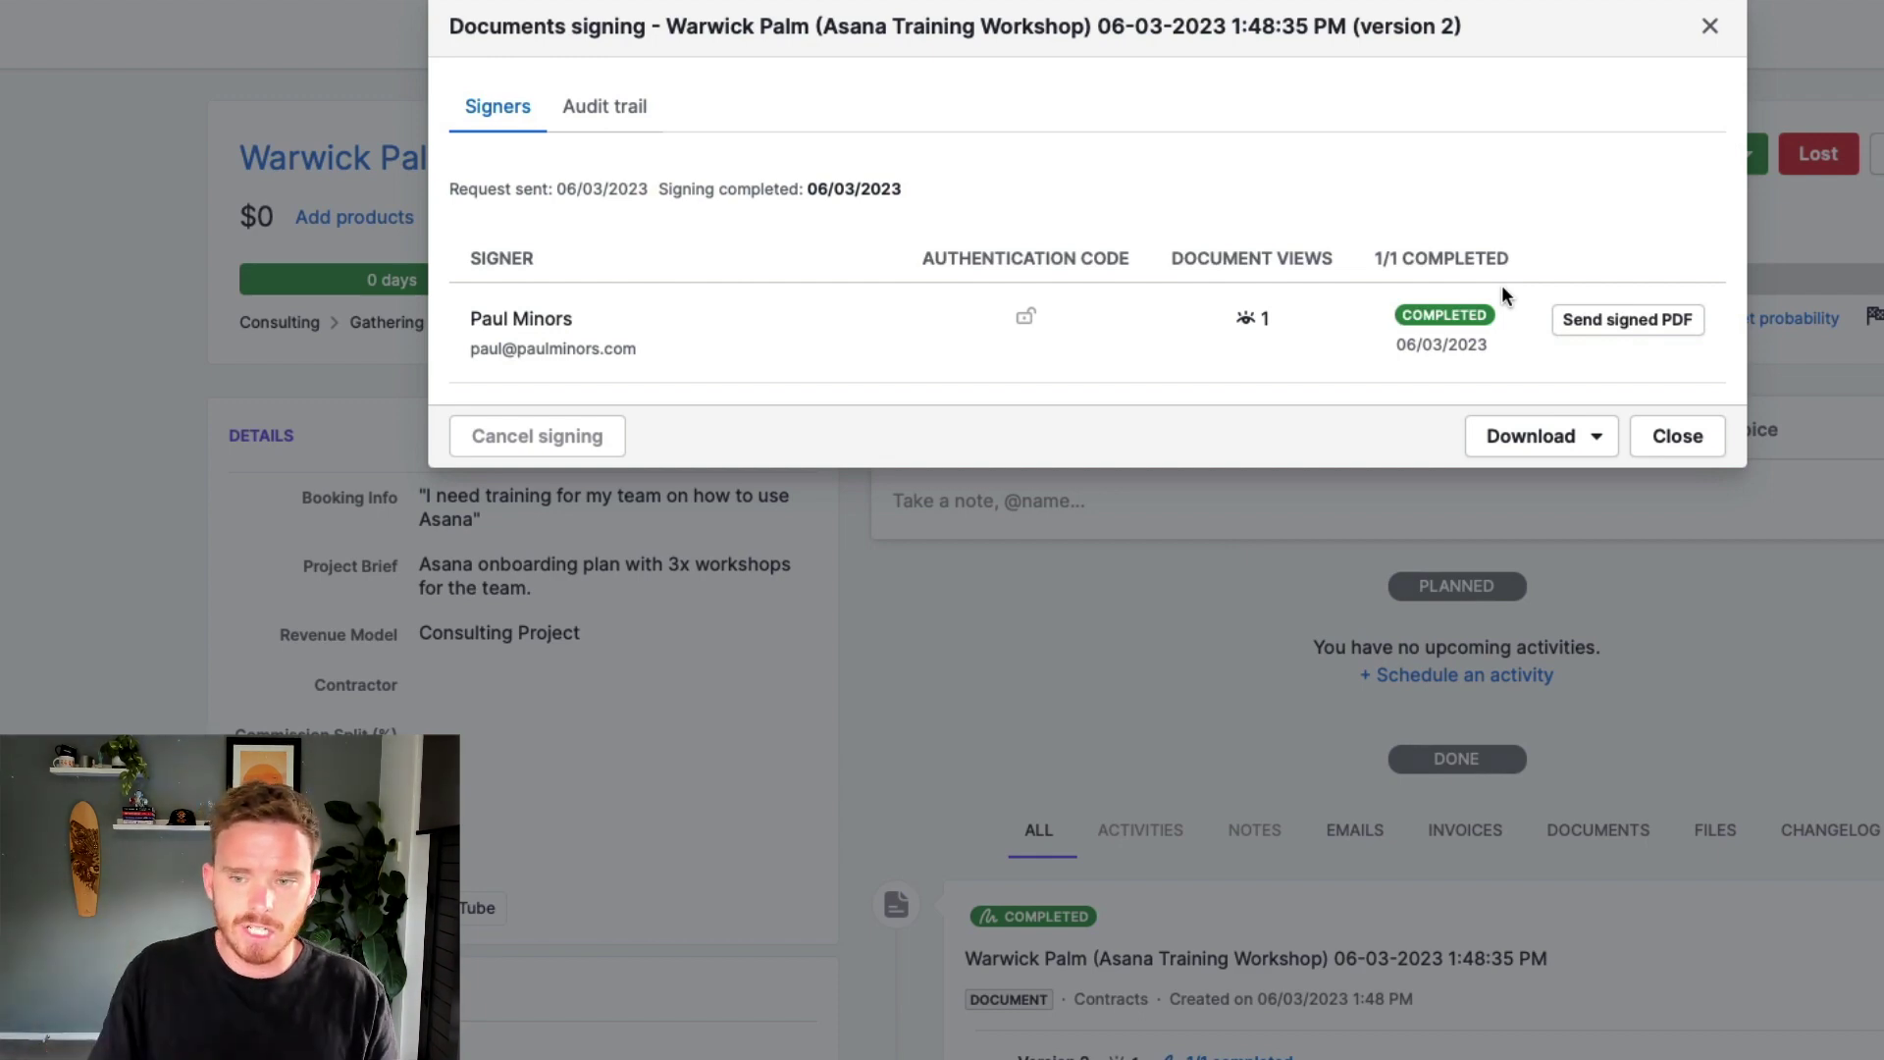
click(1677, 436)
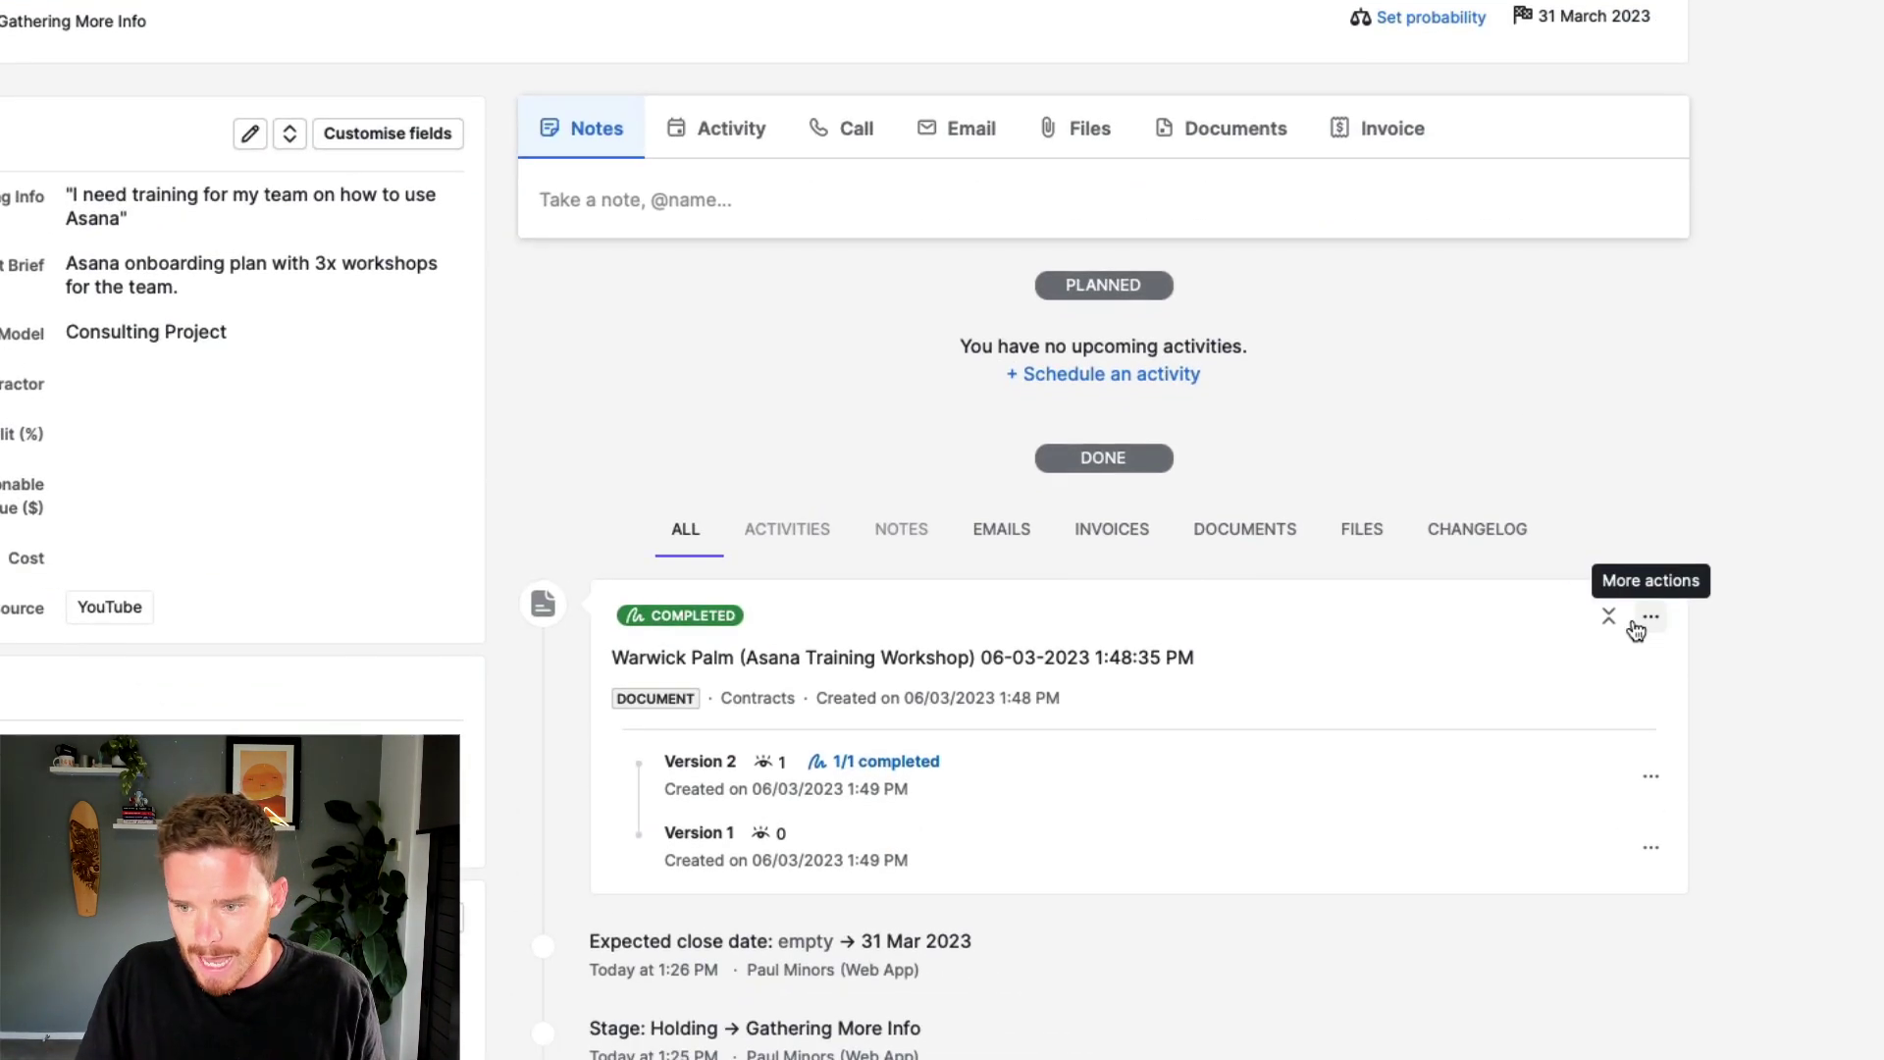
click(1634, 623)
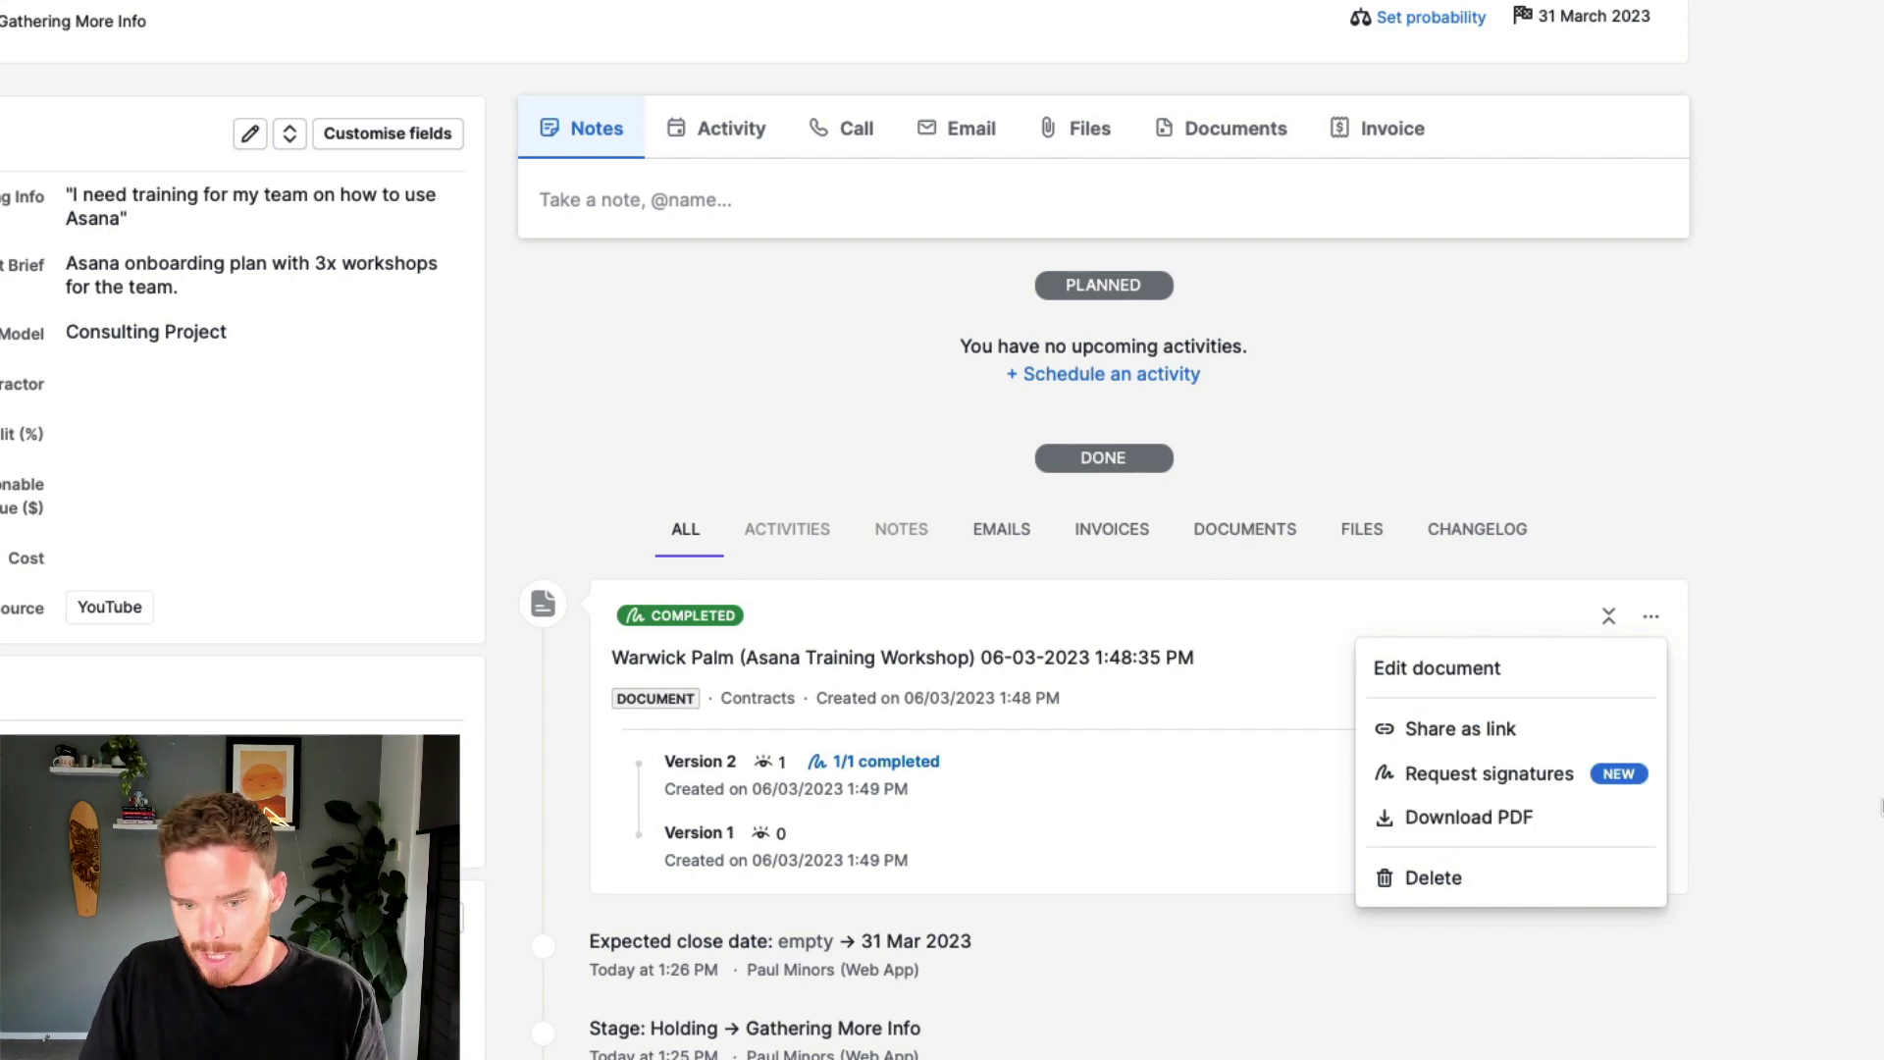
click(1879, 804)
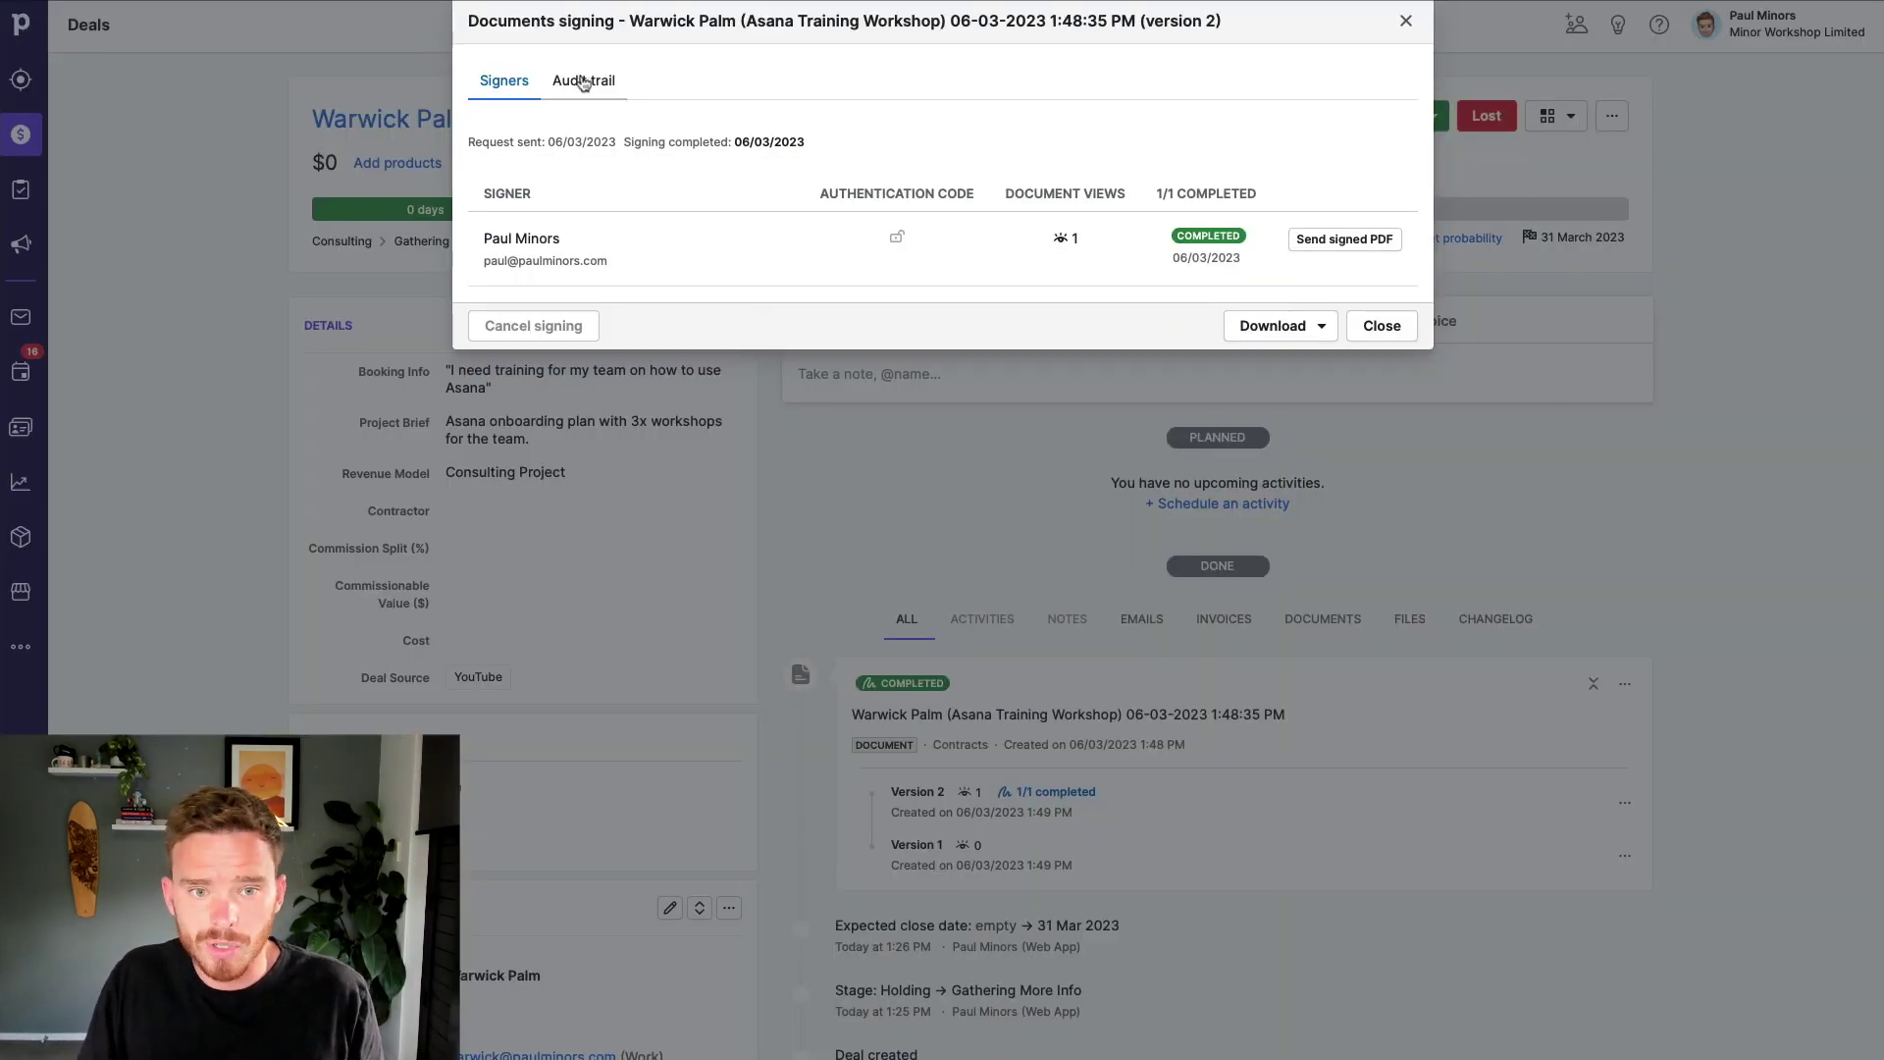
Review the signing audit trail, download the signed PDF, and scroll through it.
click(610, 92)
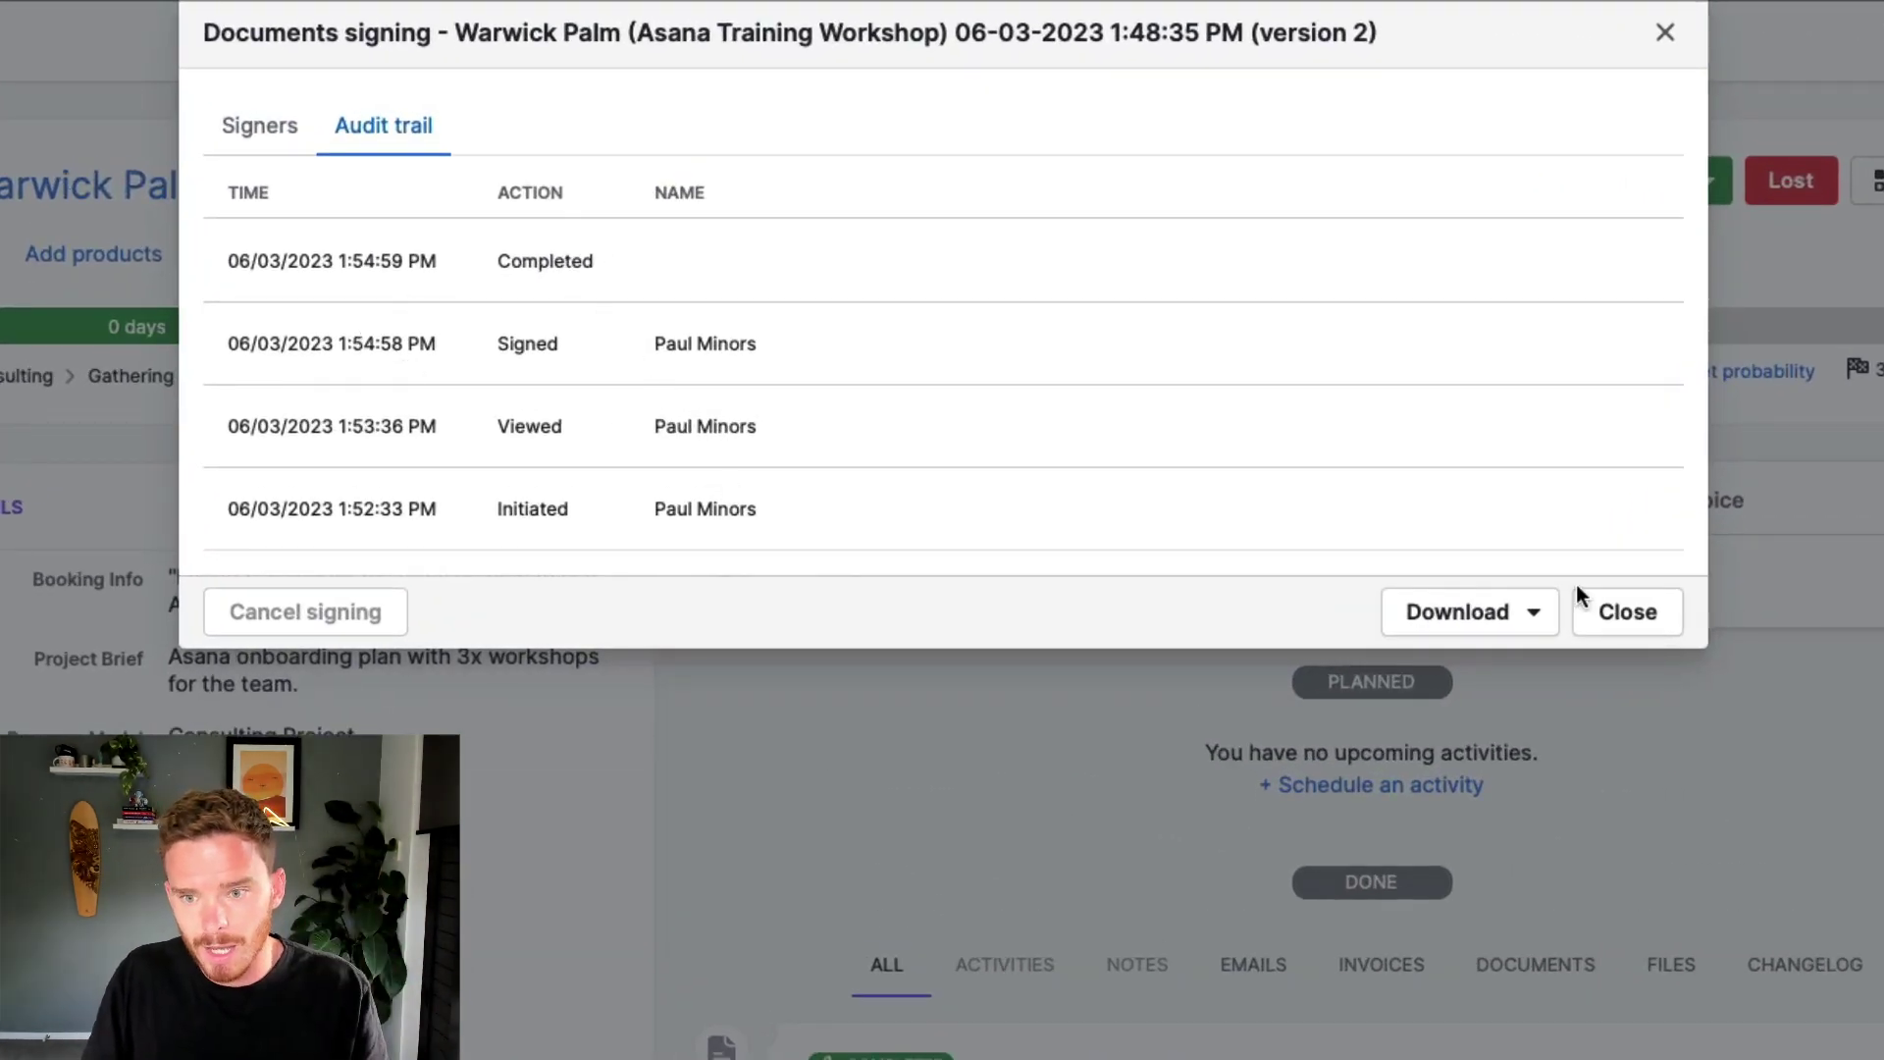
click(1525, 618)
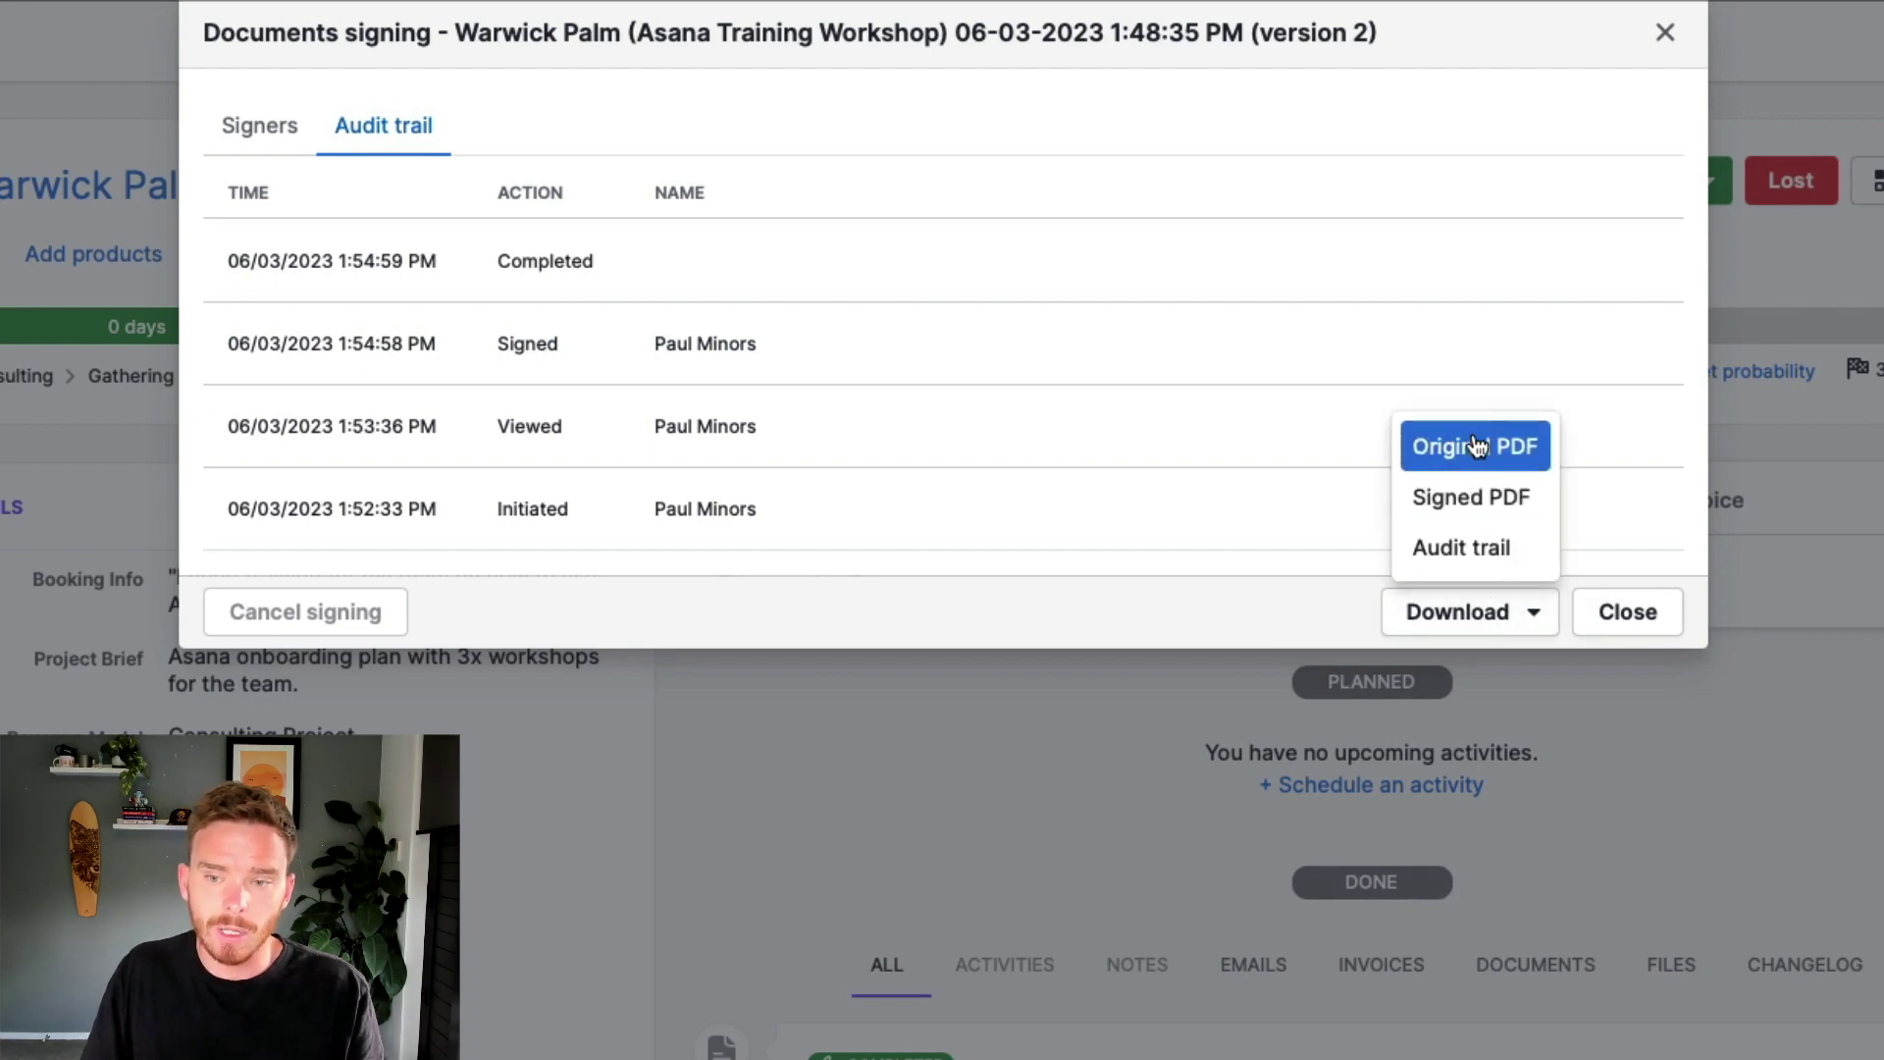
click(1499, 498)
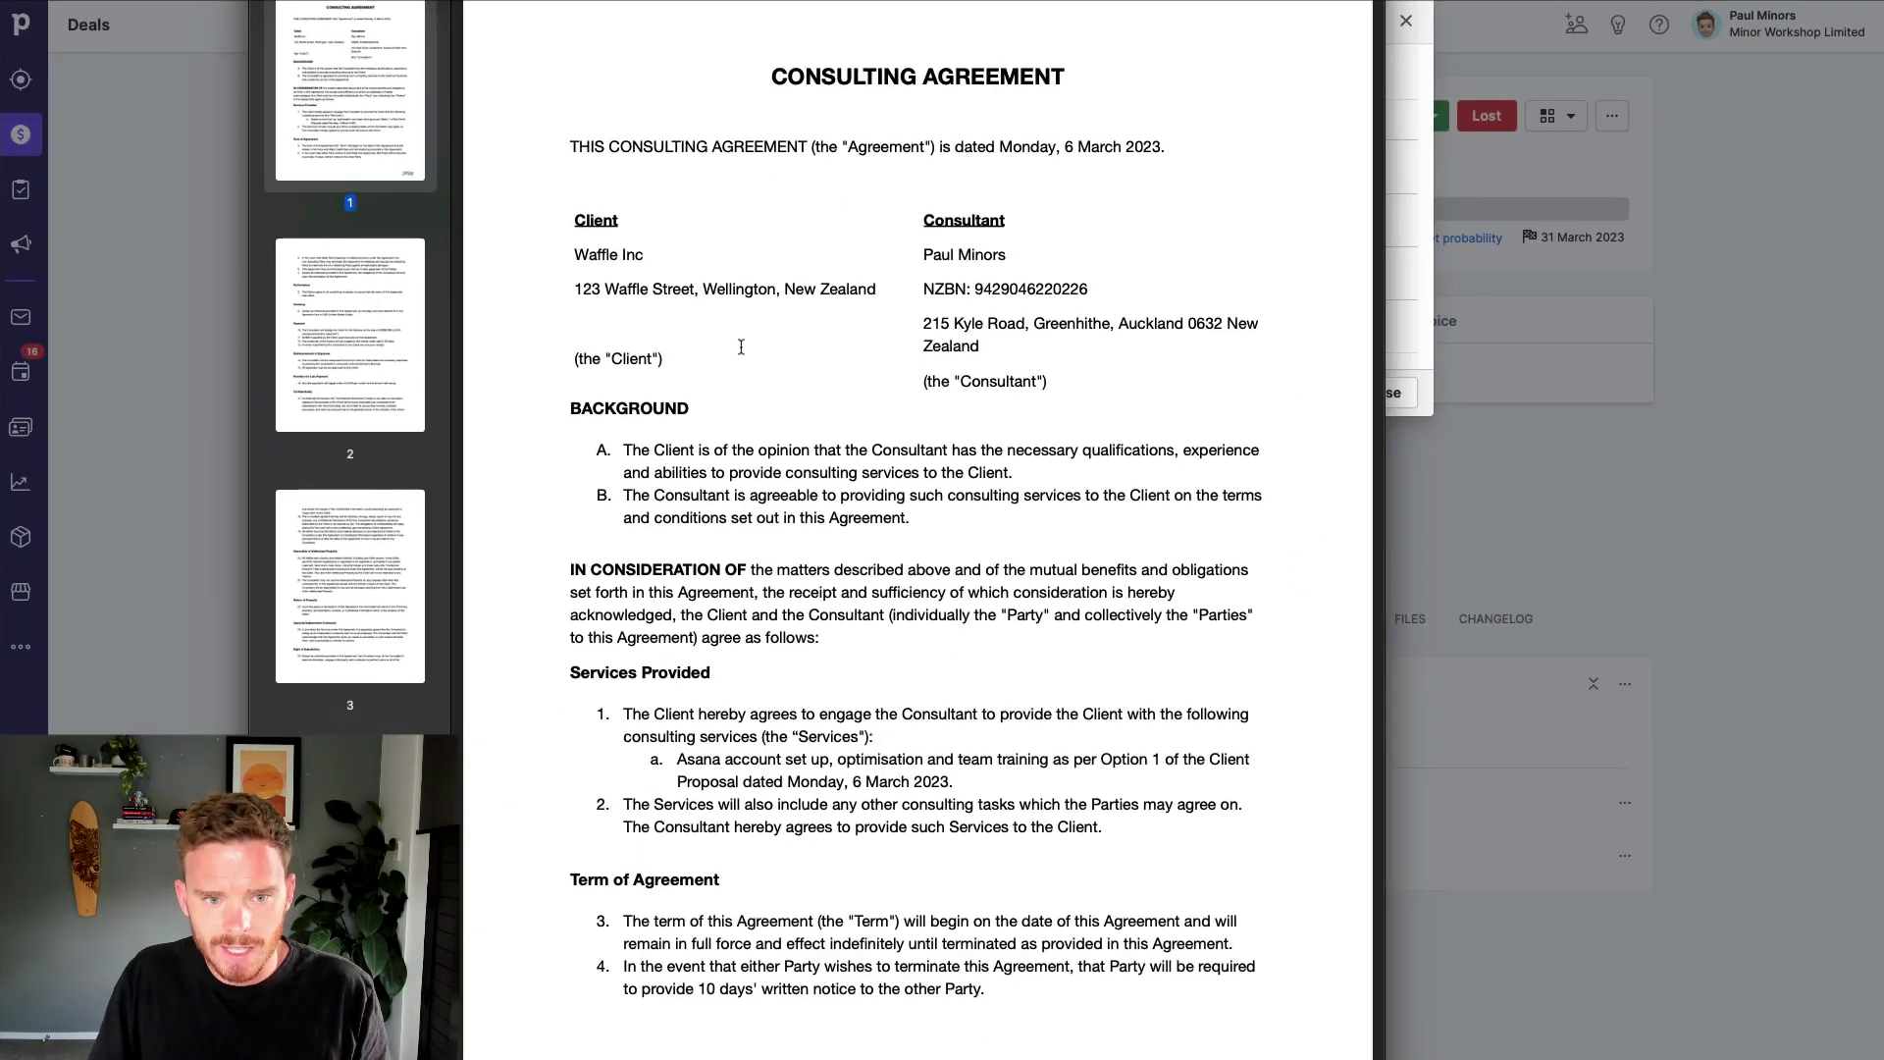
scroll(428, 392, down, 3)
scroll(428, 393, down, 3)
scroll(917, 530, down, 20)
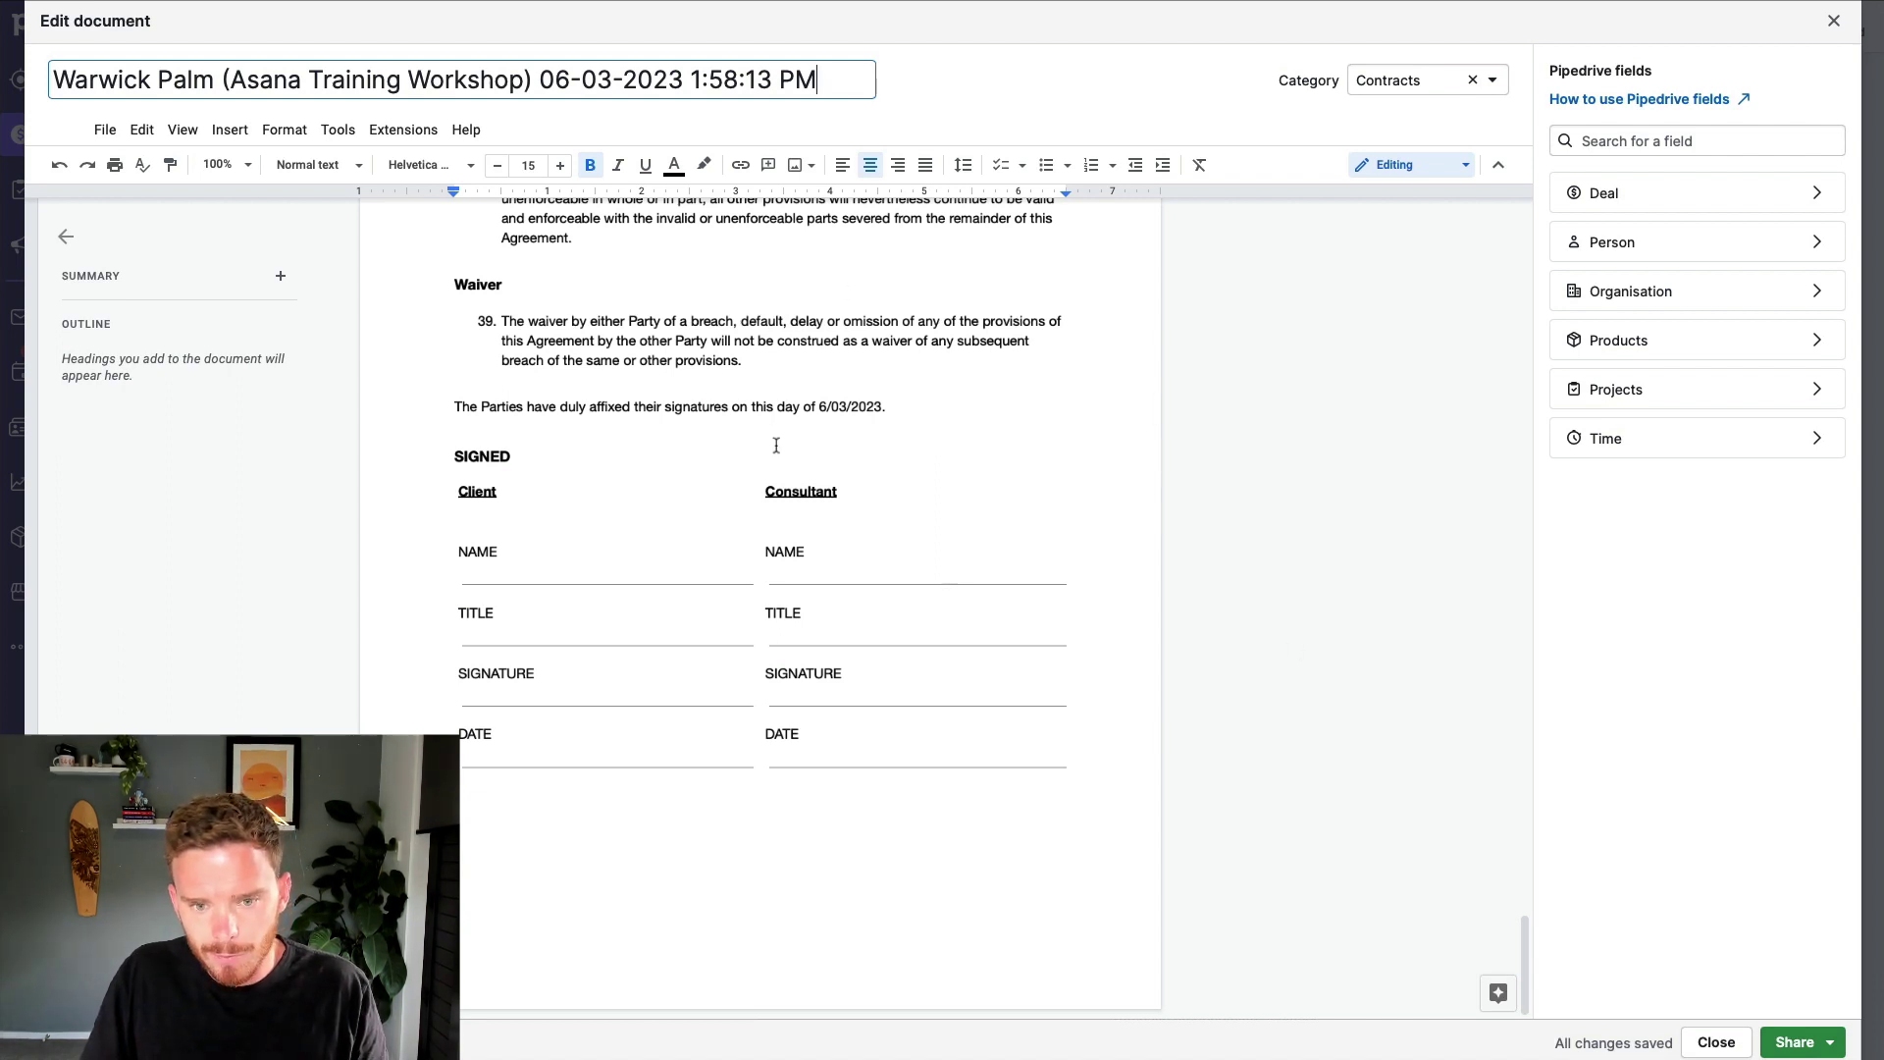
Request a signature on the 1:58:13 PM copy from a single signer, sending without placed fields.
click(1790, 1045)
click(1745, 971)
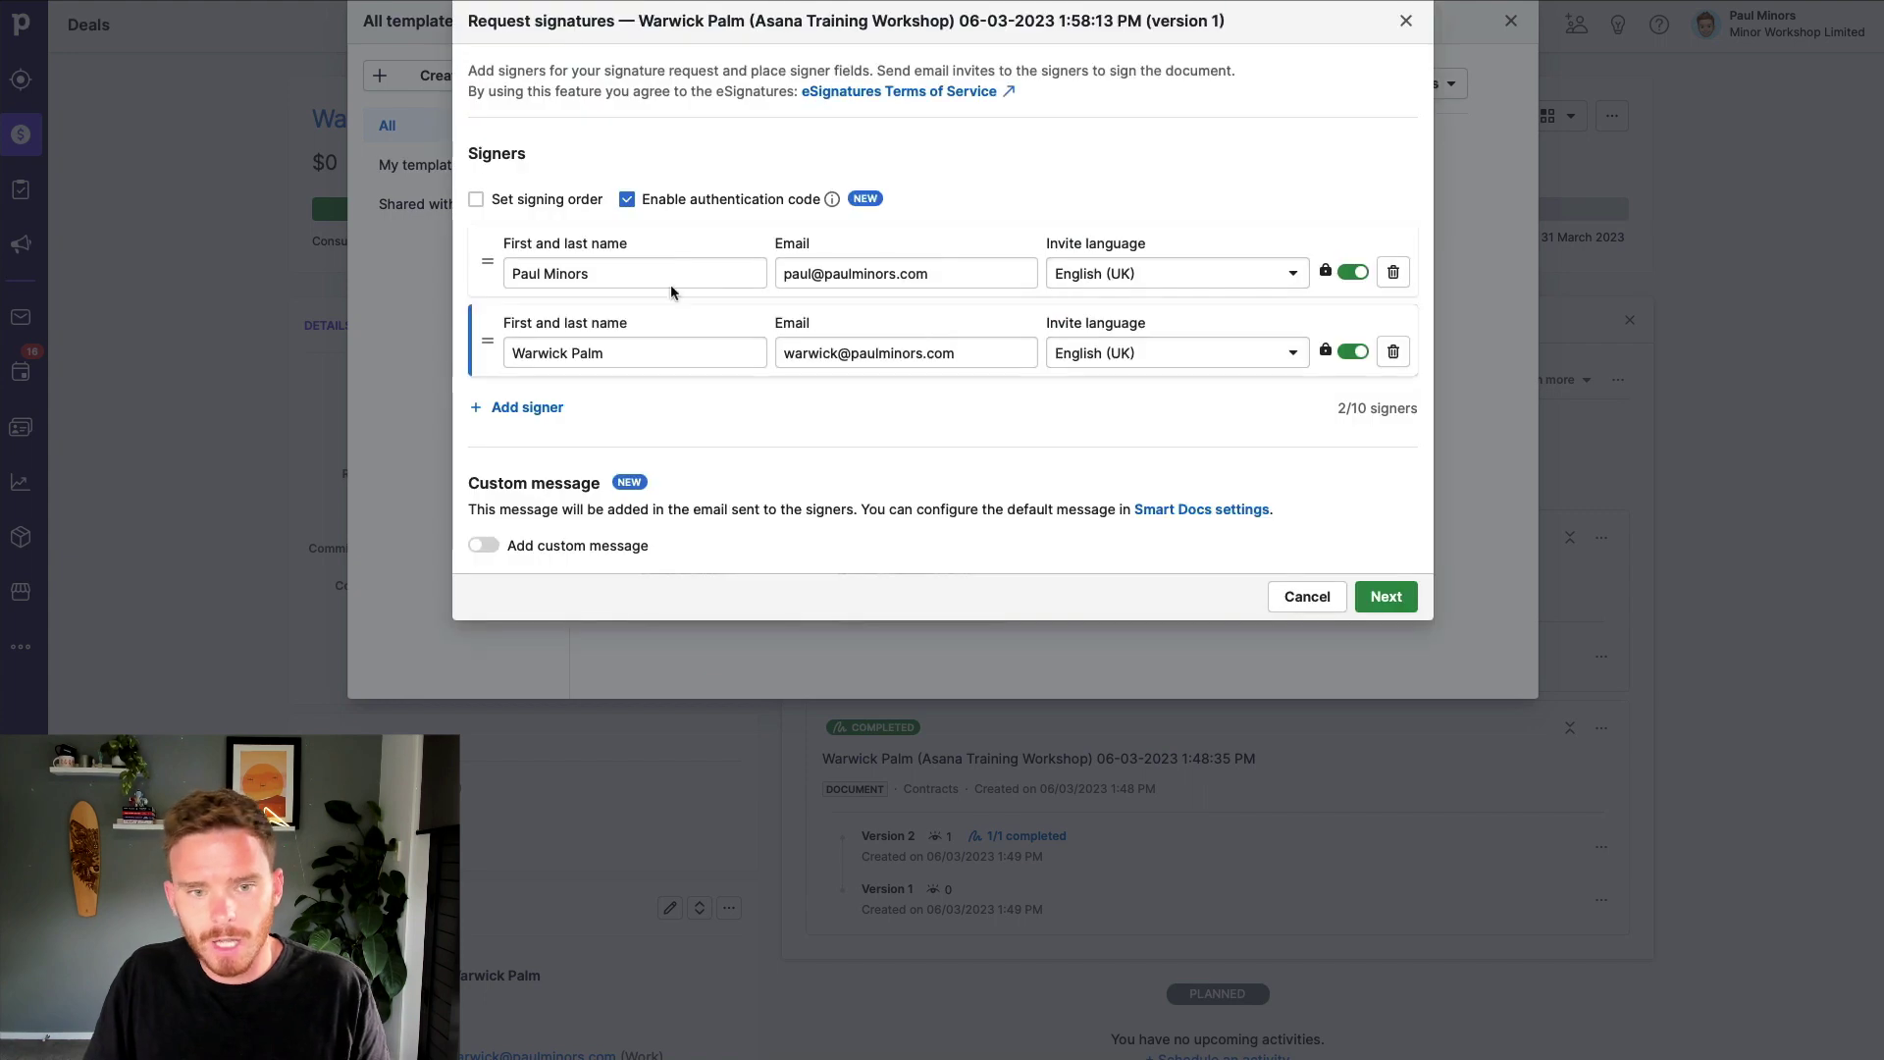
click(1394, 351)
click(1385, 518)
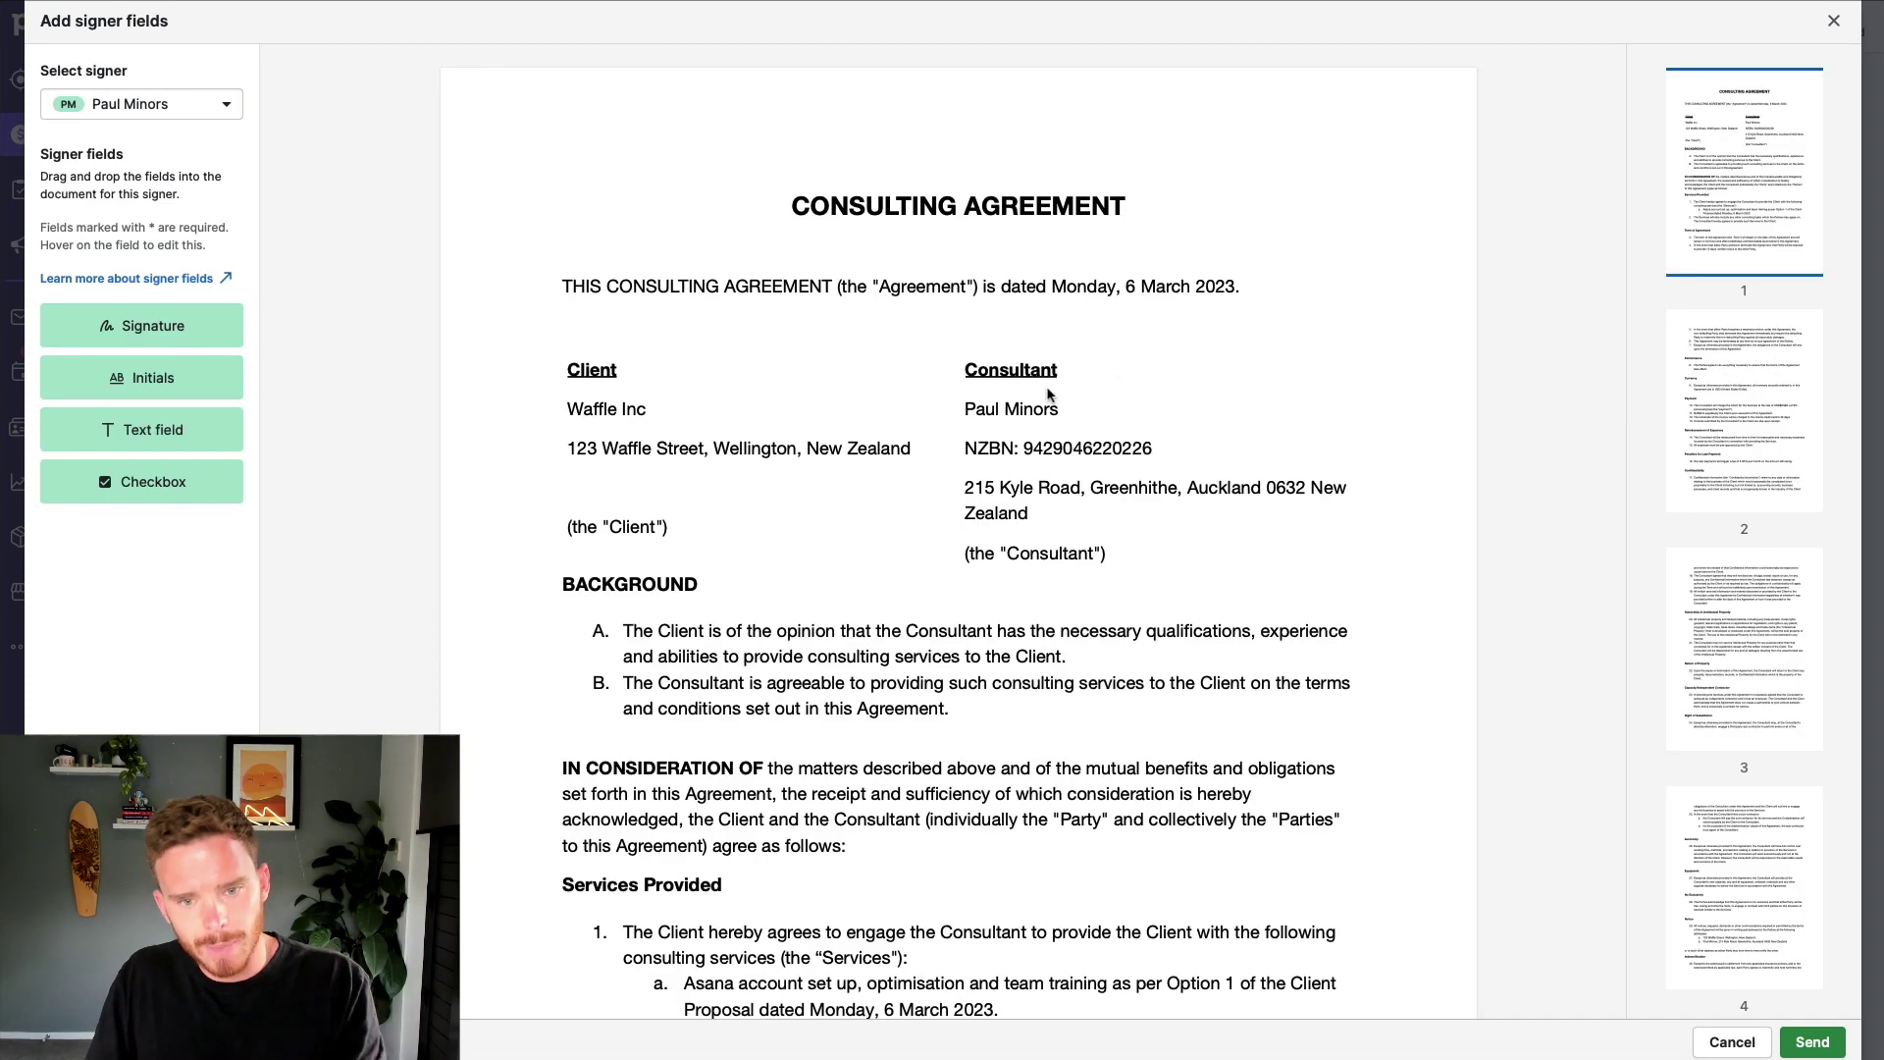
scroll(765, 333, down, 20)
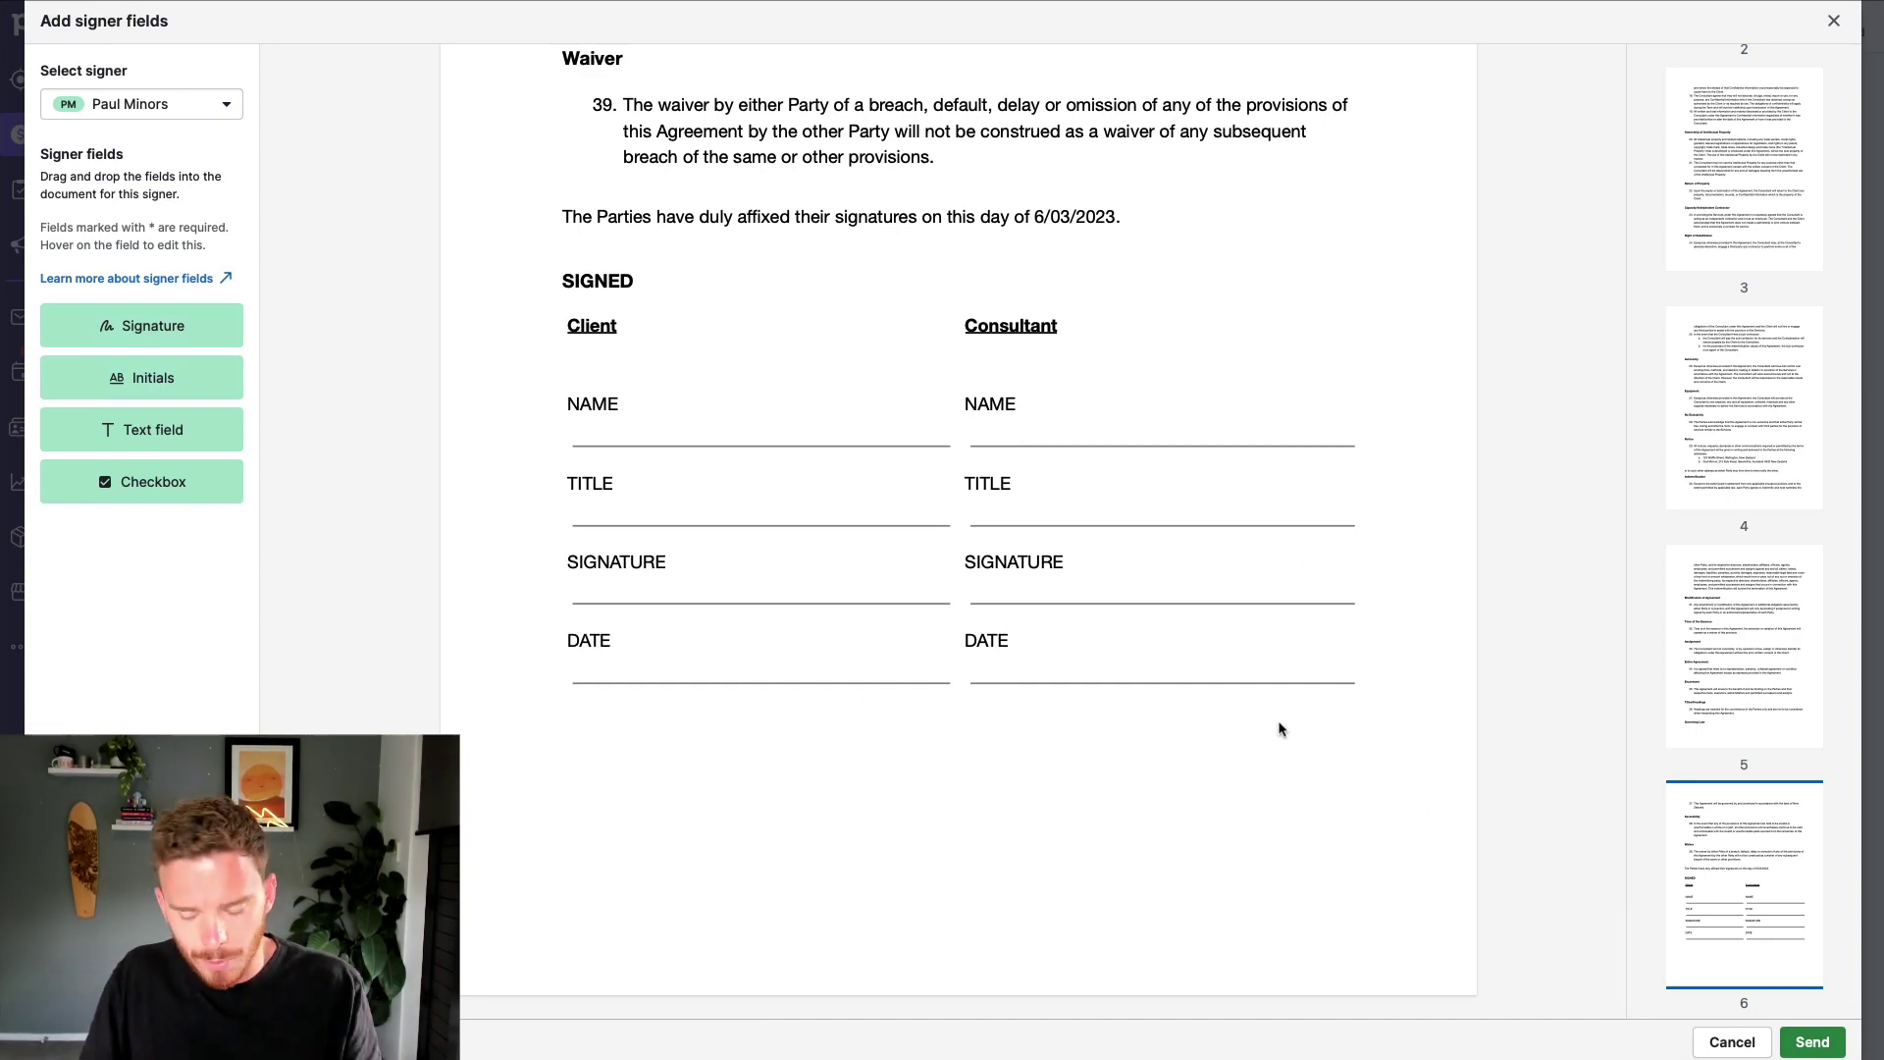
click(1812, 1042)
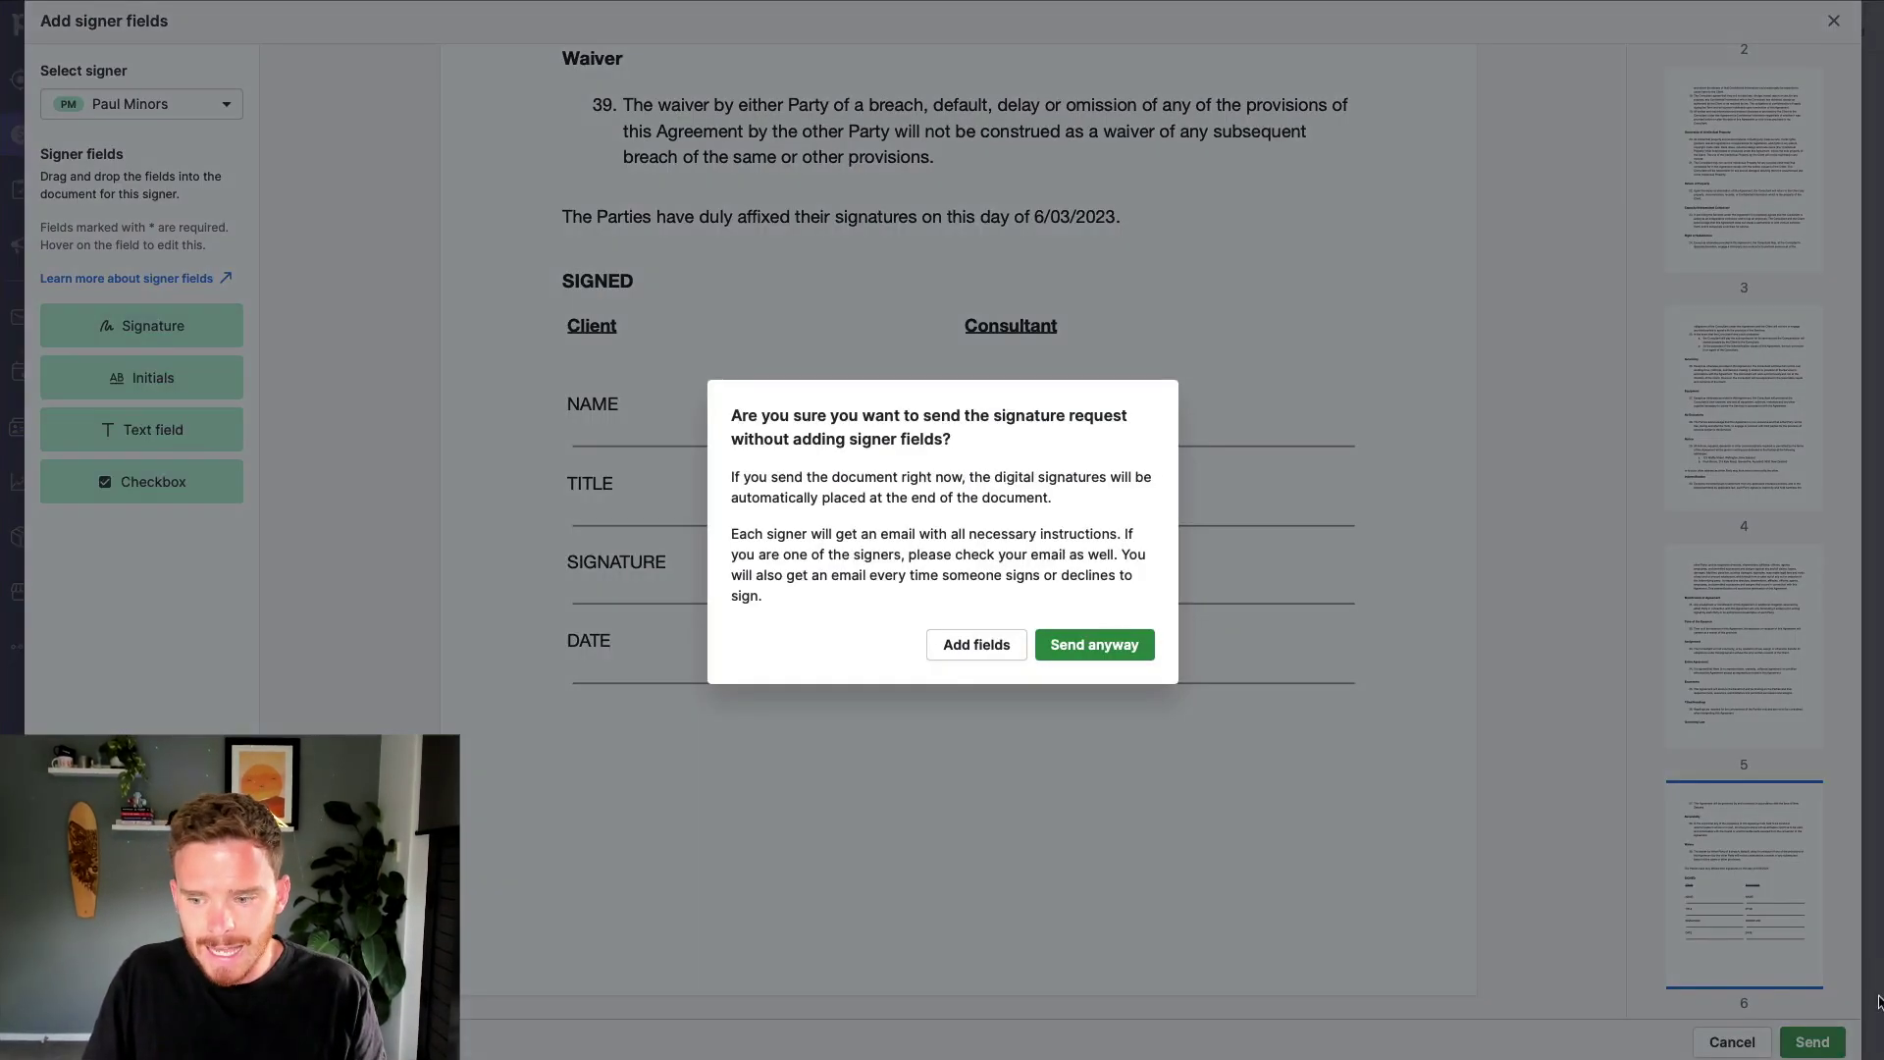
click(1094, 648)
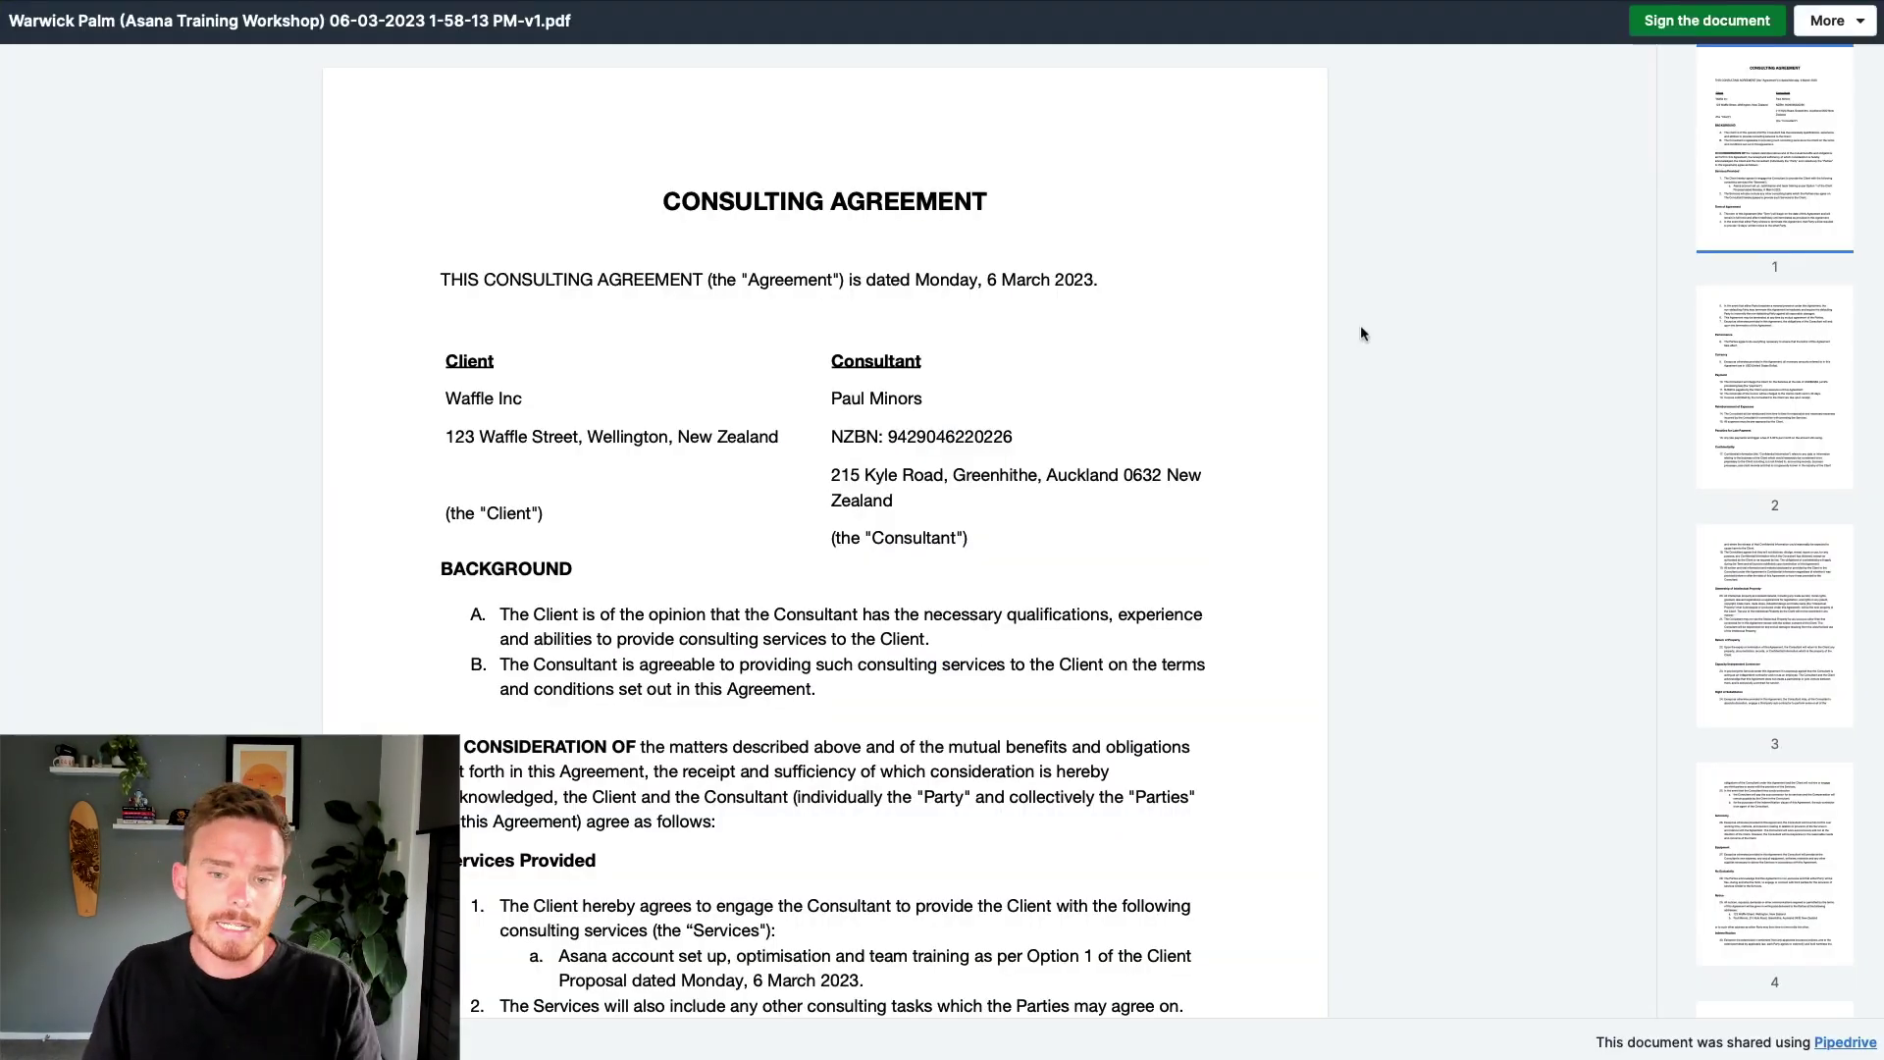
Sign the new copy with the typed signature 'SIGNATURE', confirm having read it, and submit.
scroll(1344, 387, down, 20)
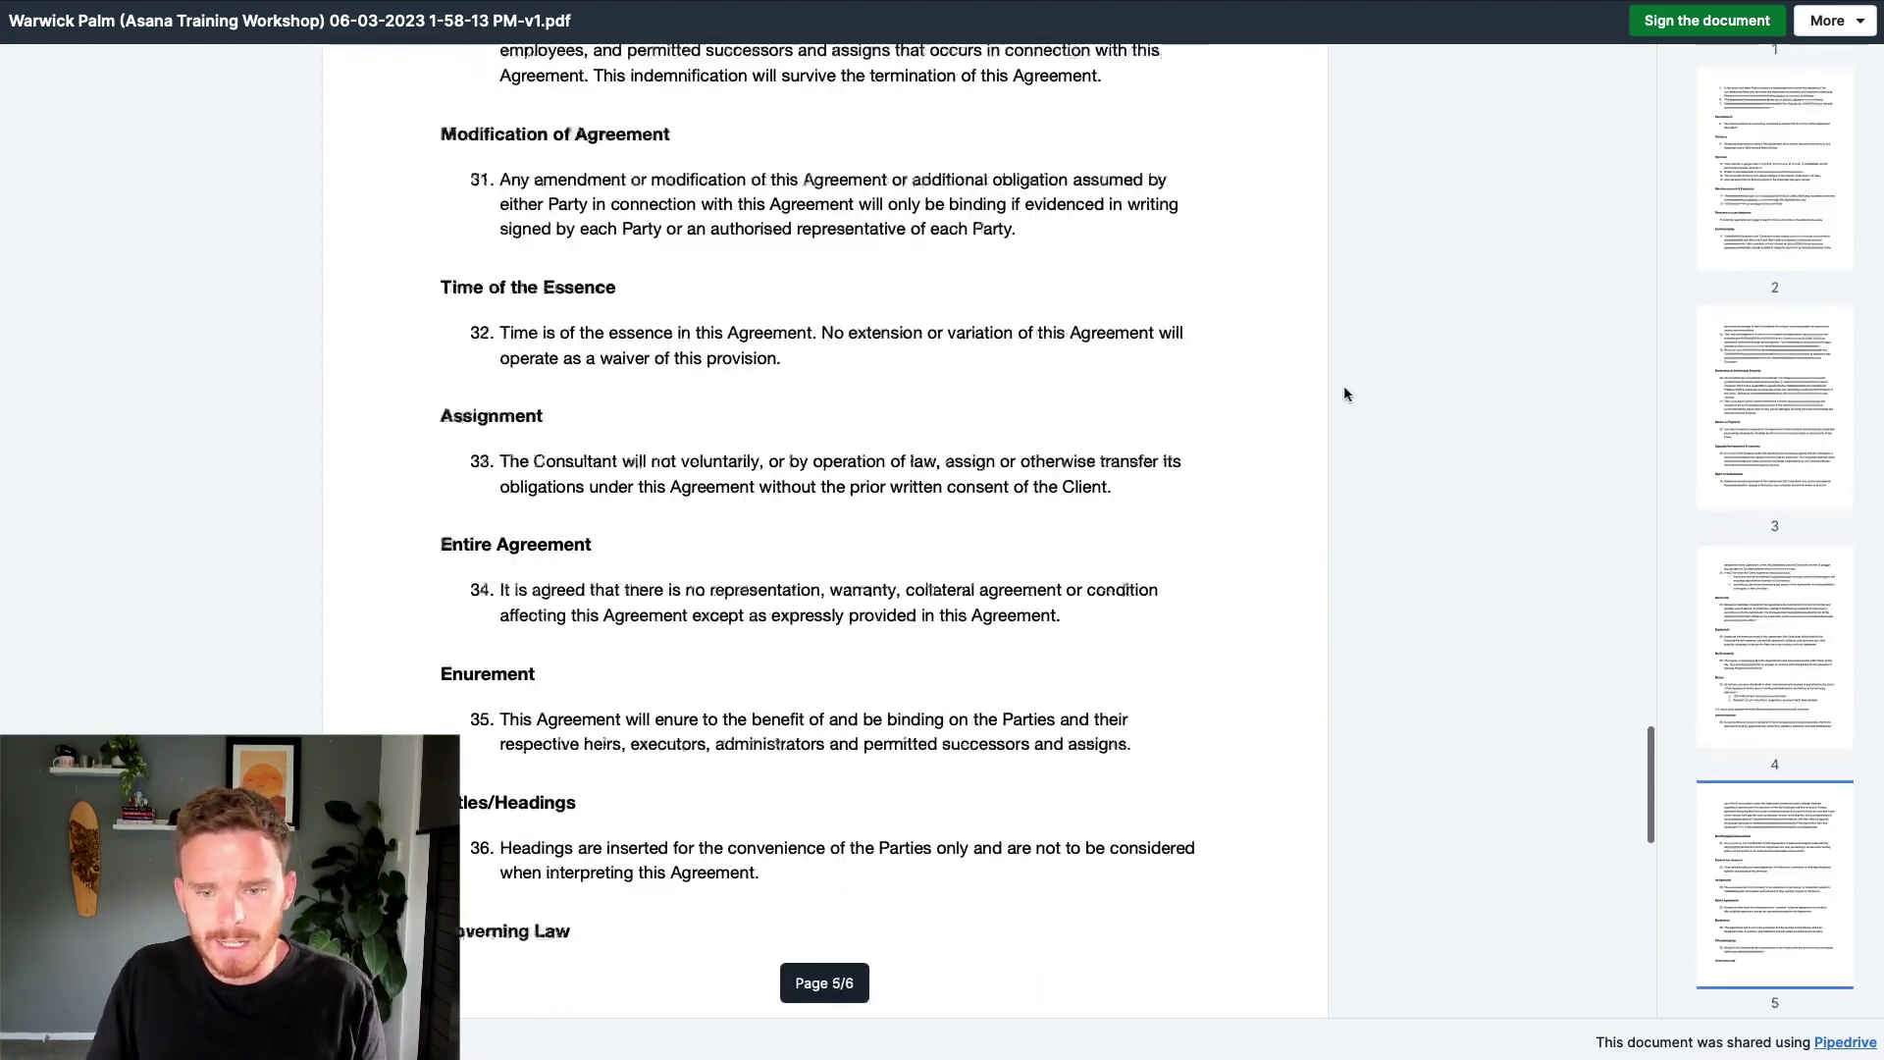
scroll(1345, 393, down, 10)
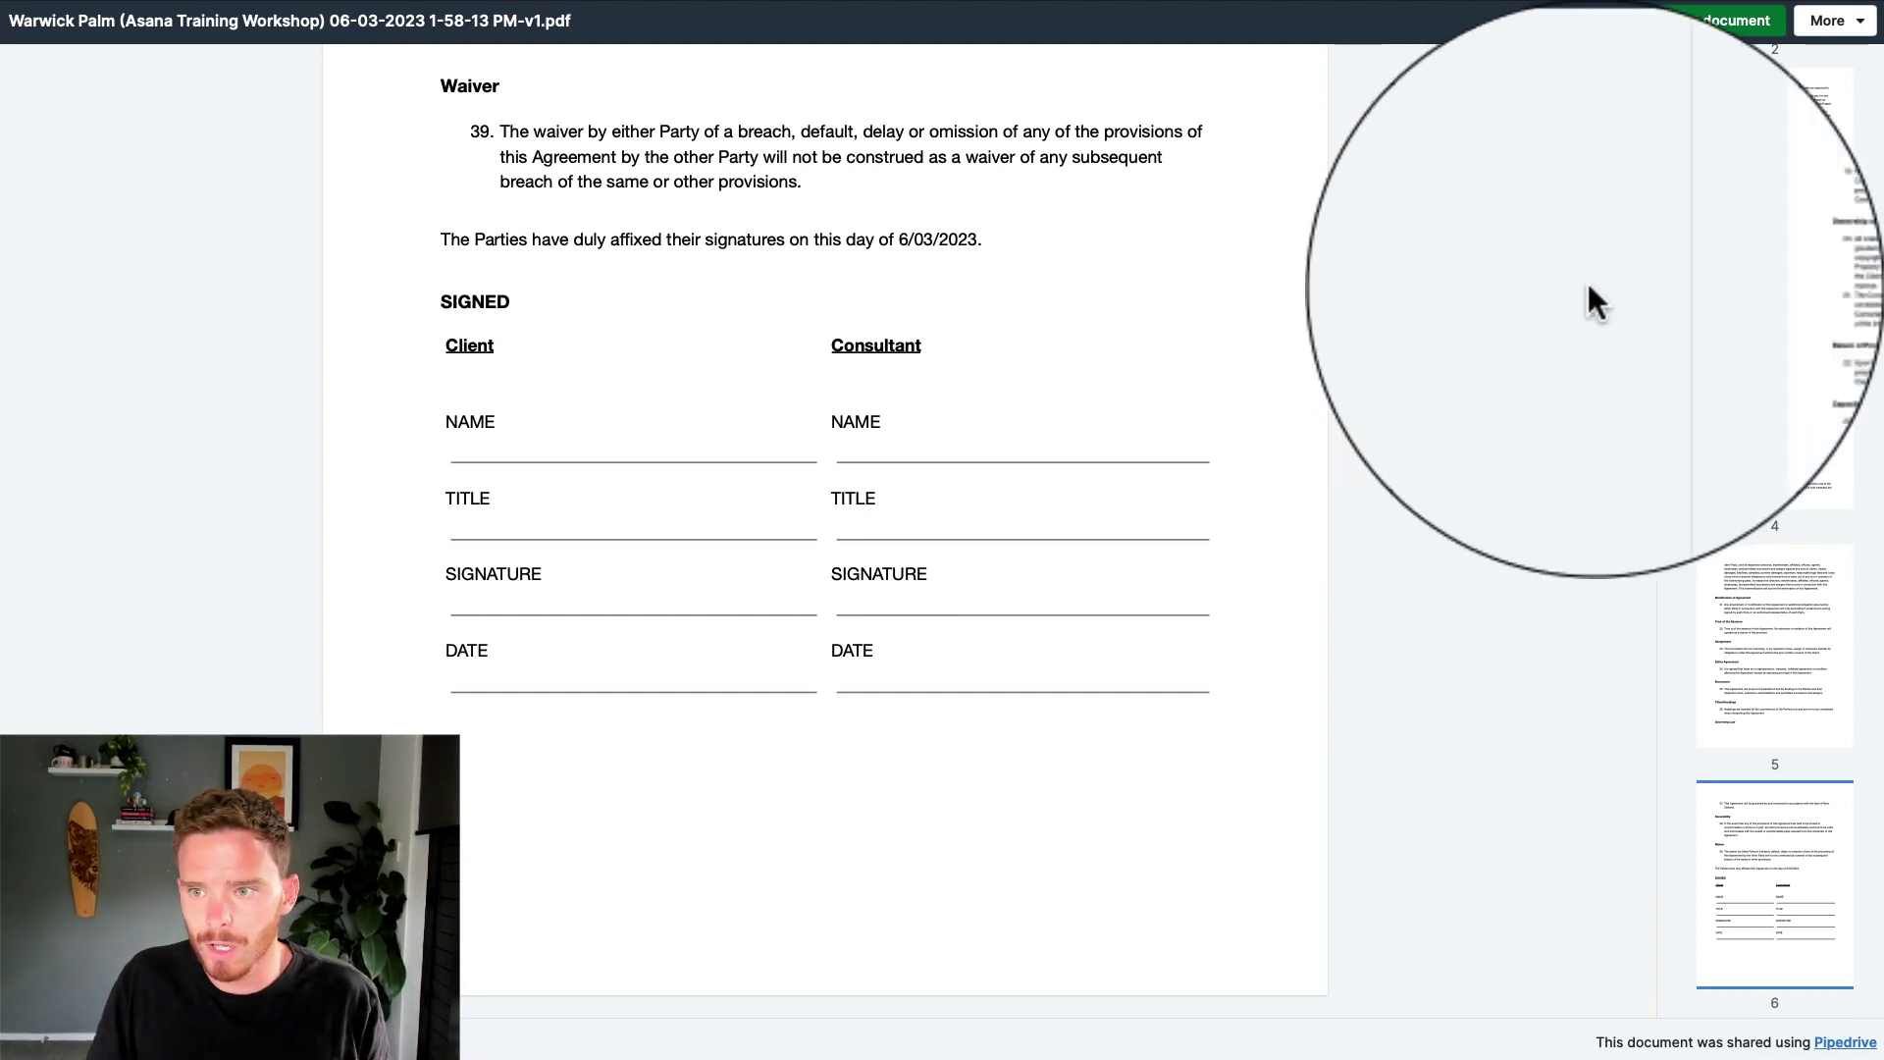
click(1679, 25)
click(884, 183)
text(SIGNATURE)
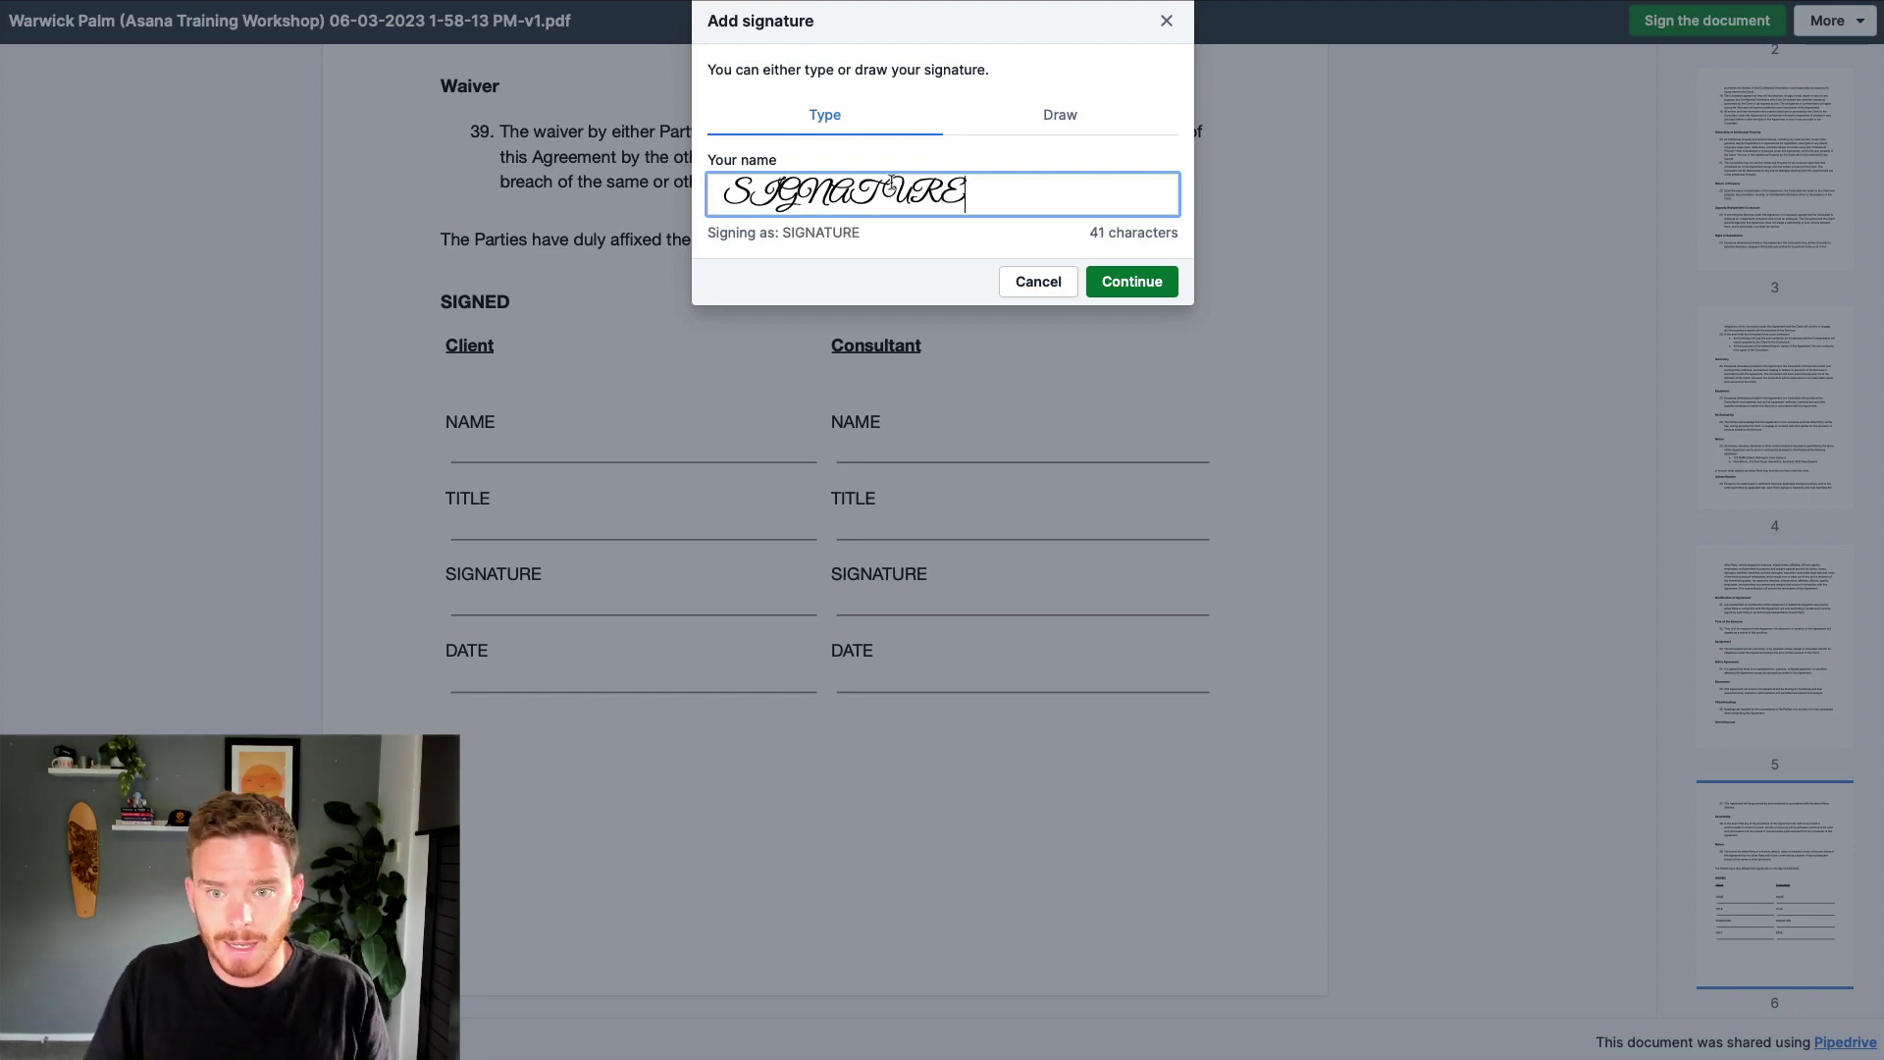
click(1119, 278)
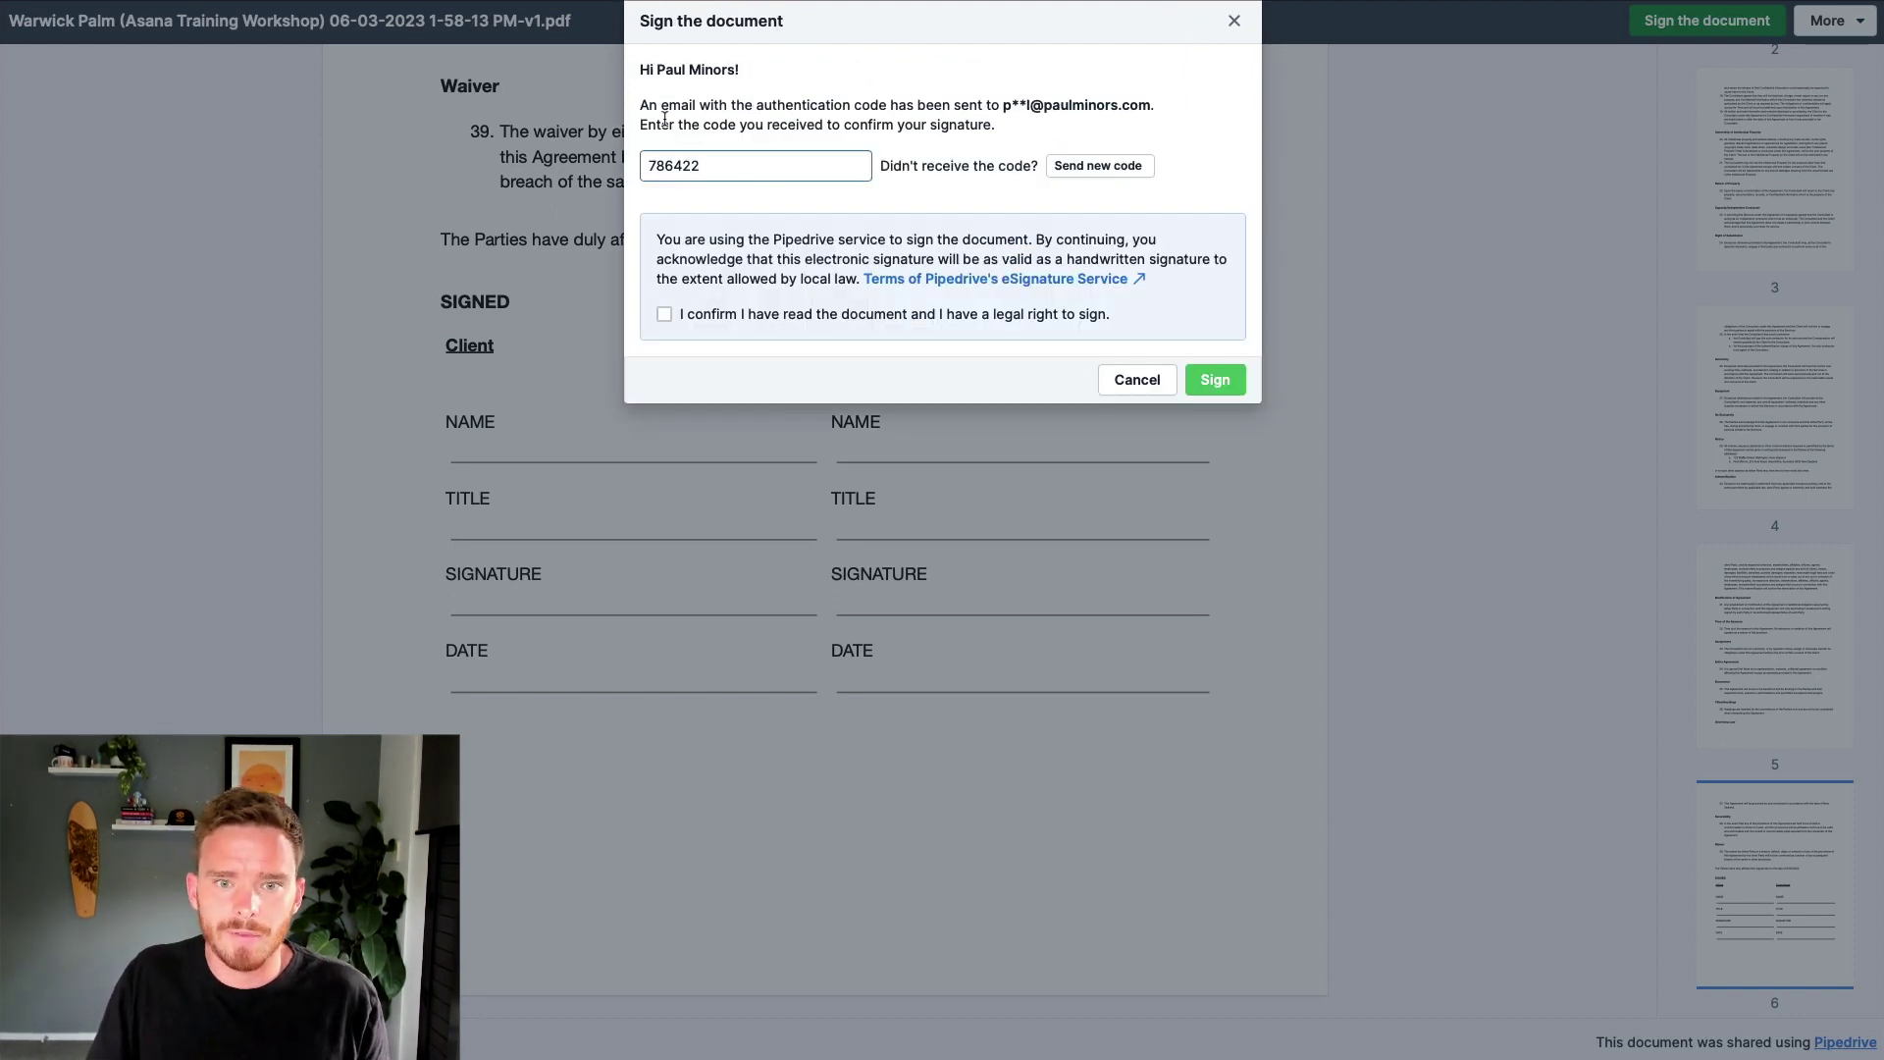
click(714, 315)
click(1238, 386)
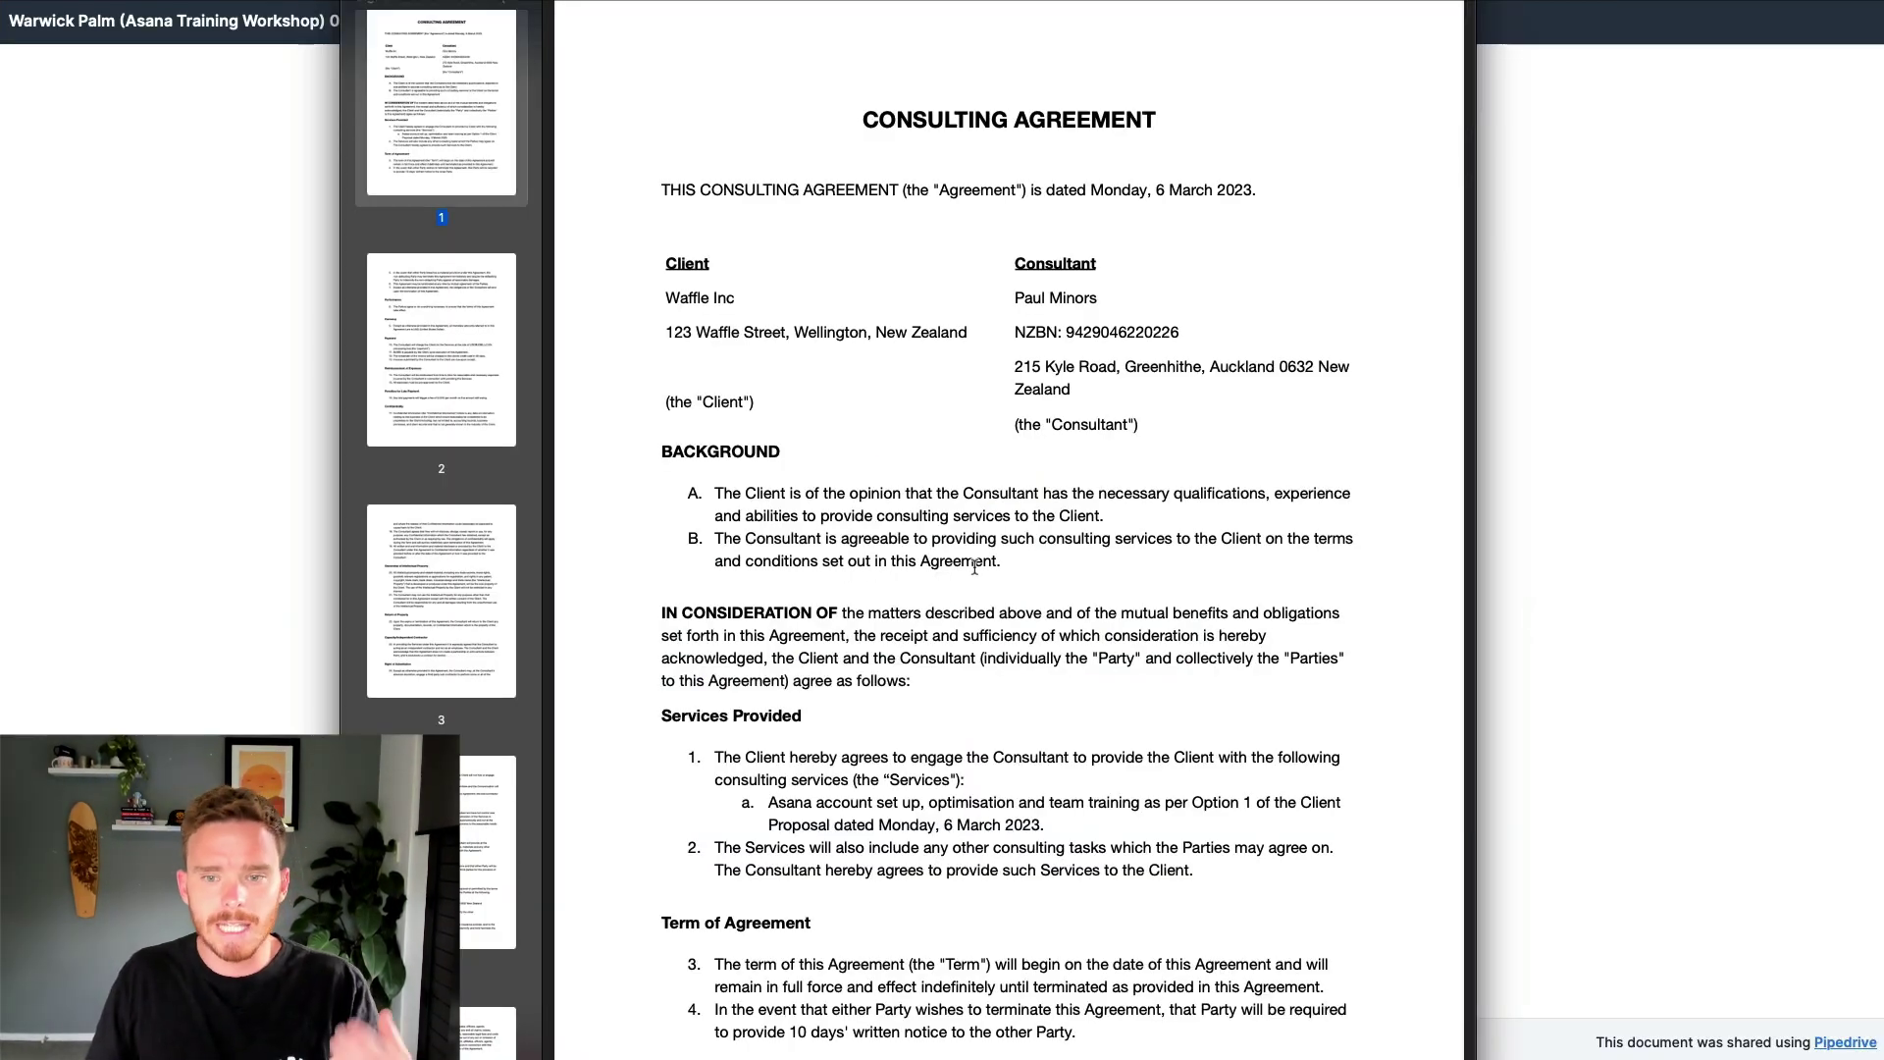
Scroll the signed PDF to its final Signatures page showing status SIGNED.
scroll(987, 556, down, 20)
scroll(1028, 552, down, 20)
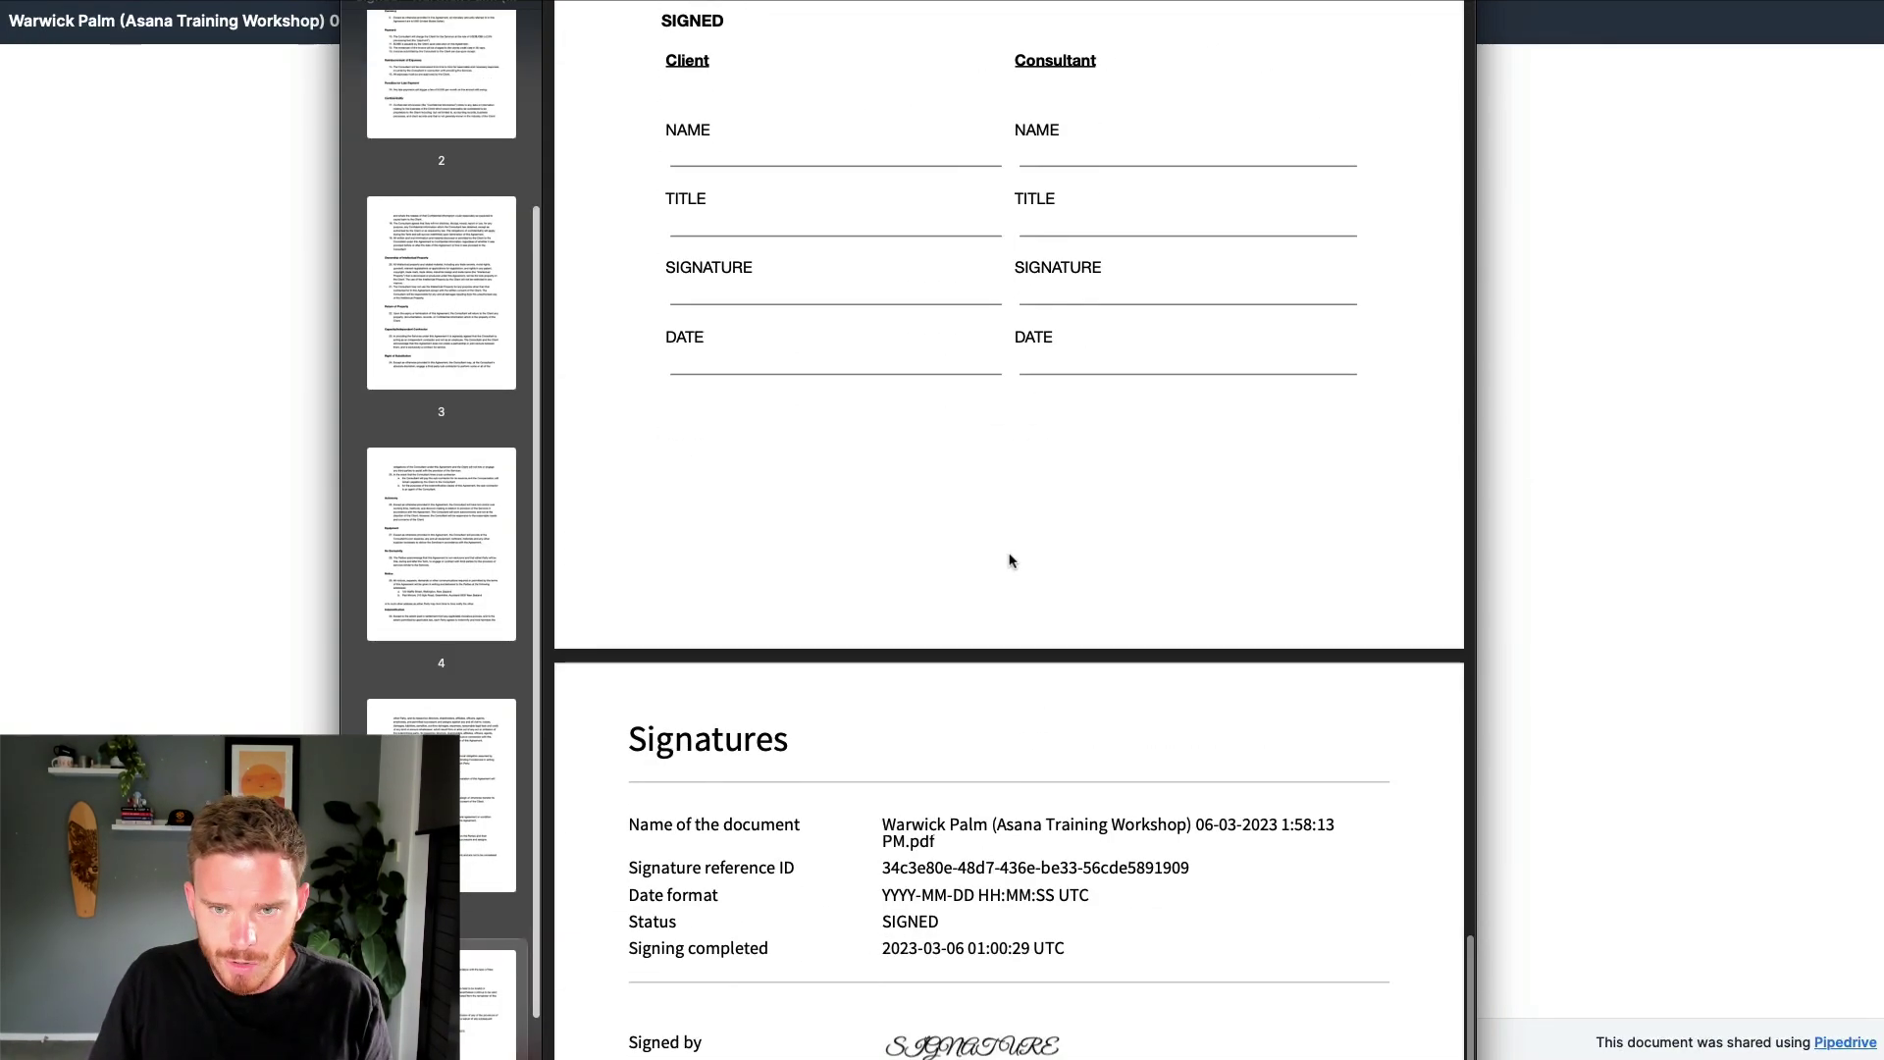
scroll(1030, 505, up, 1)
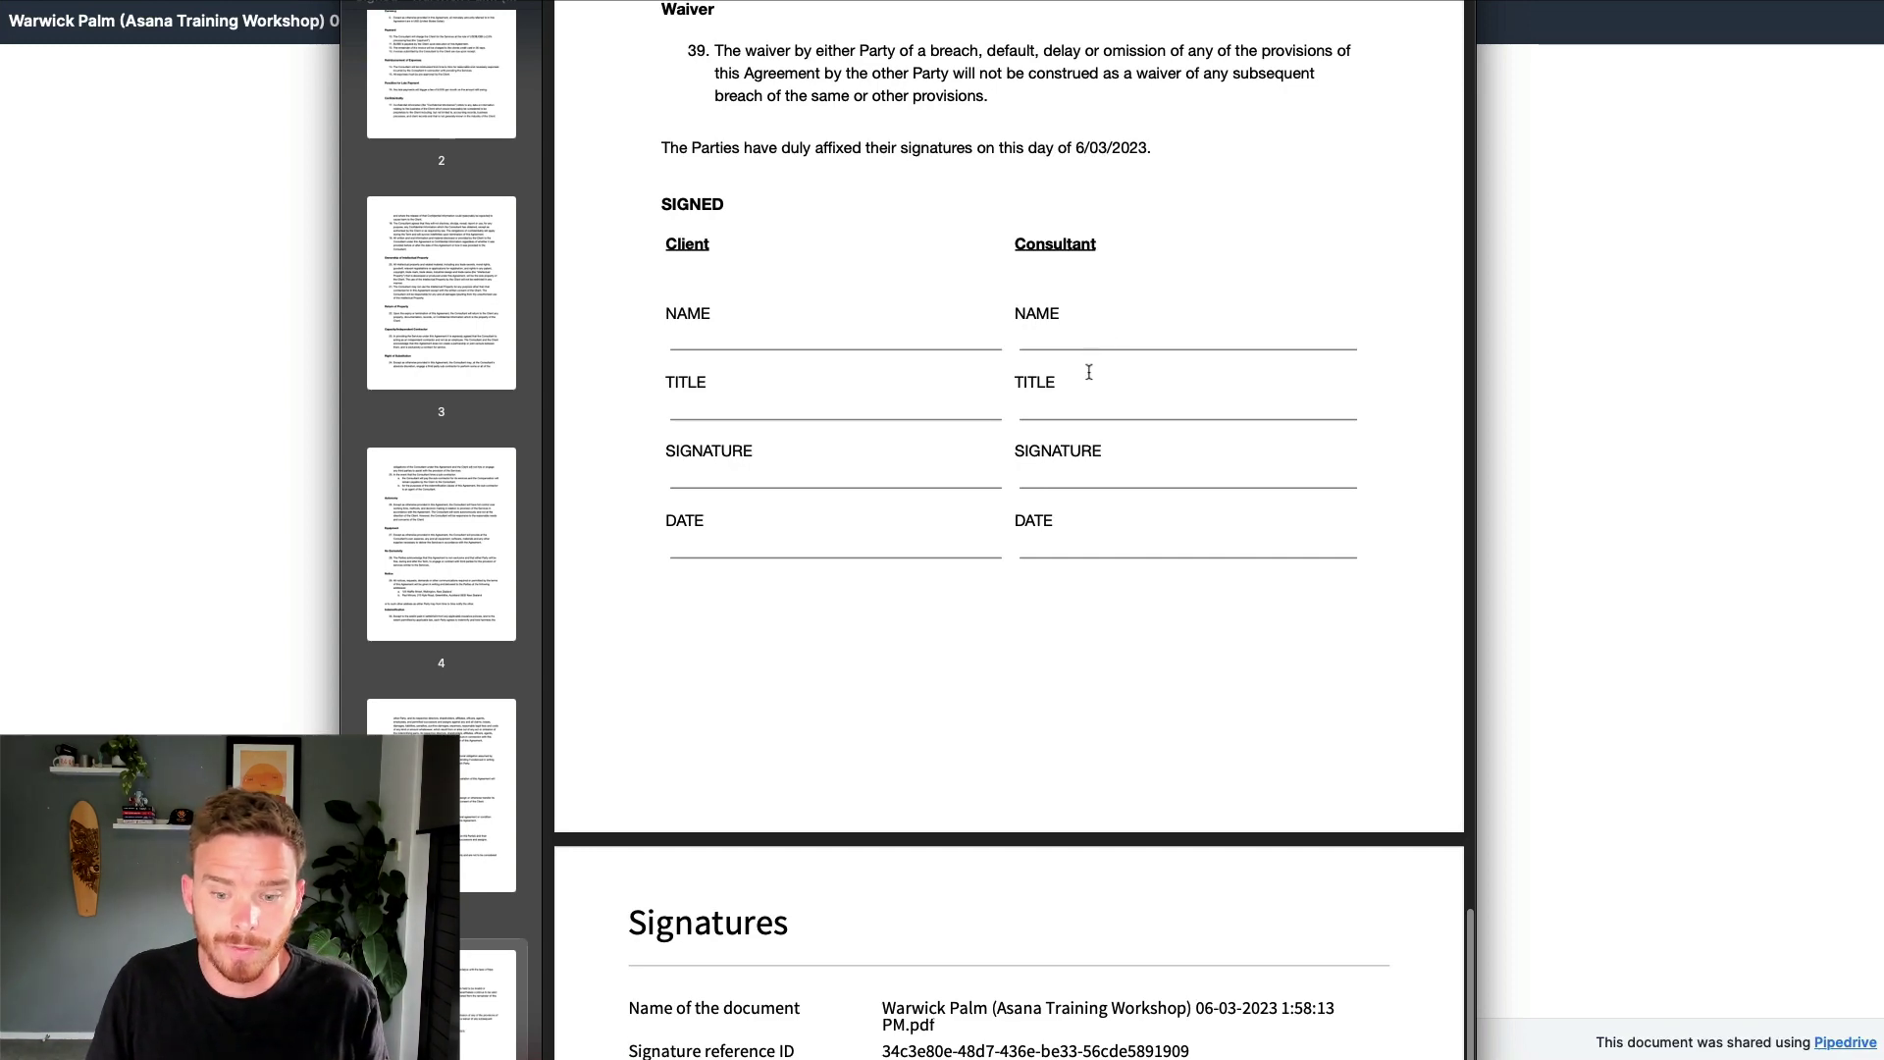
scroll(1089, 373, down, 5)
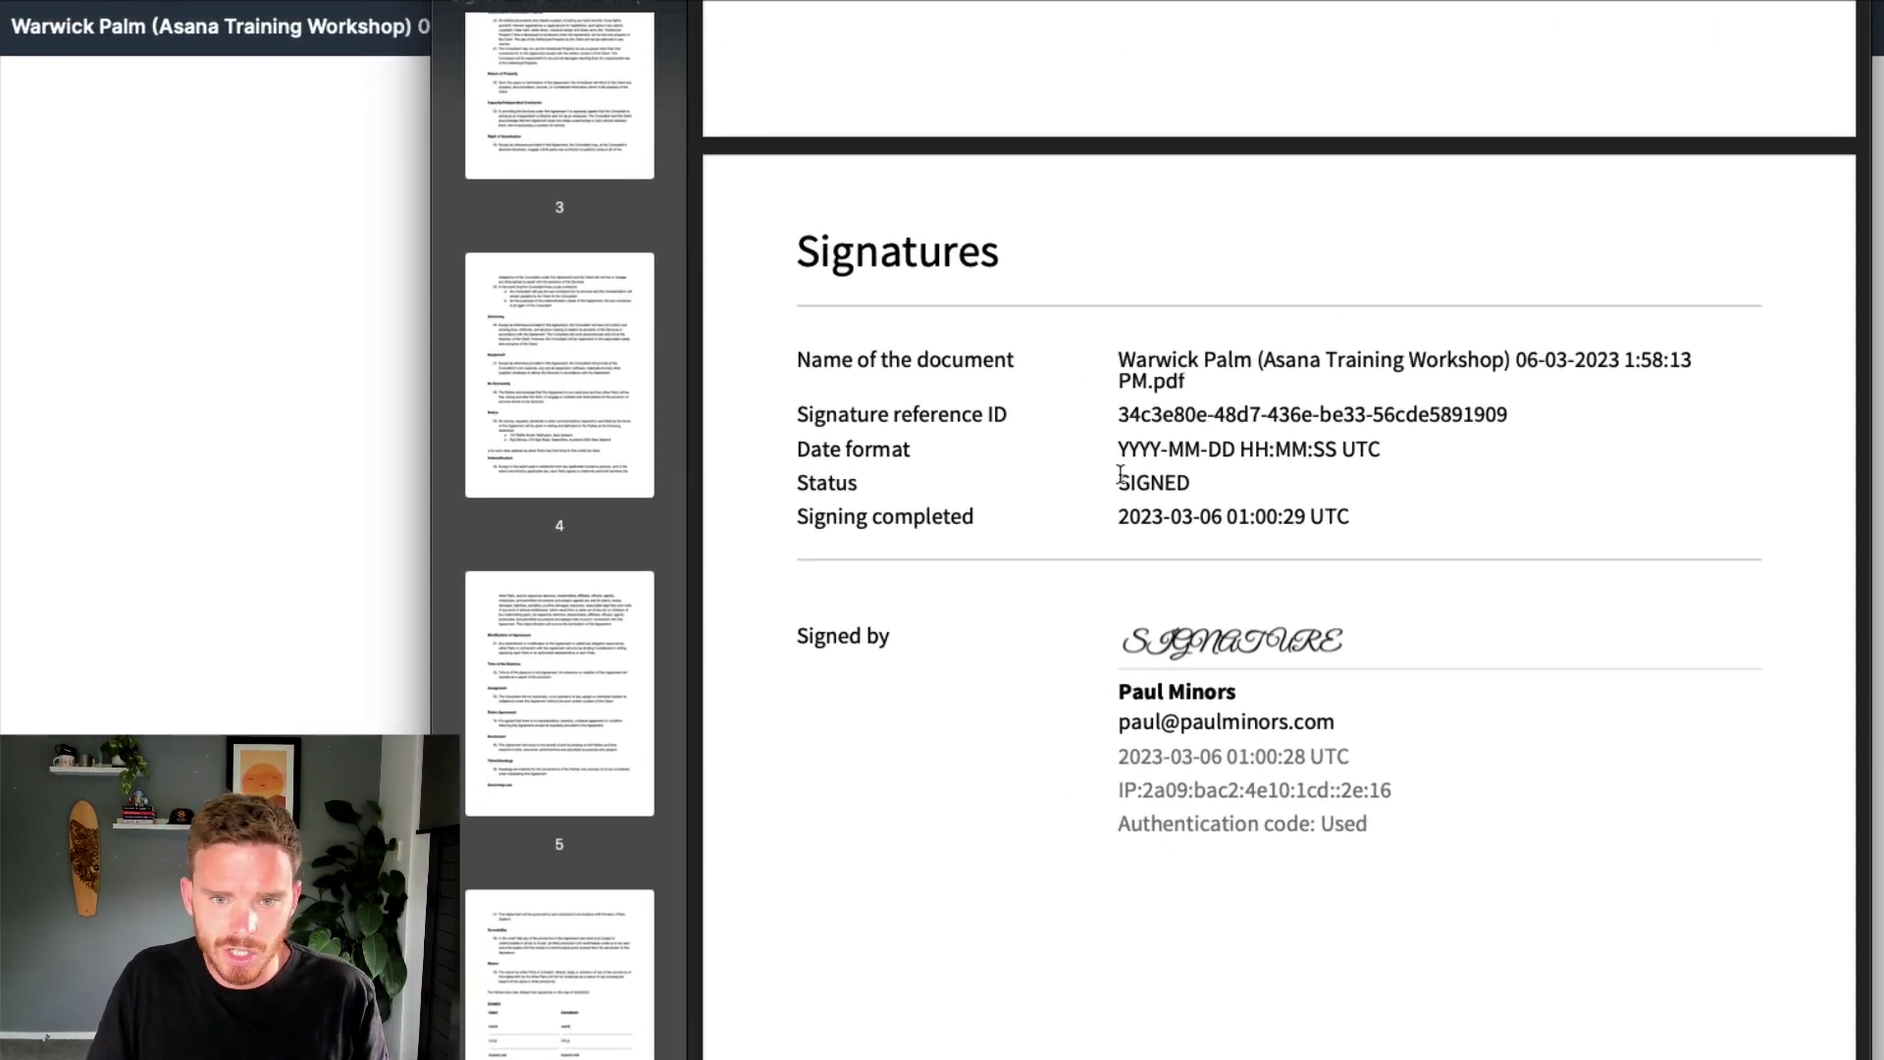
scroll(1251, 642, up, 3)
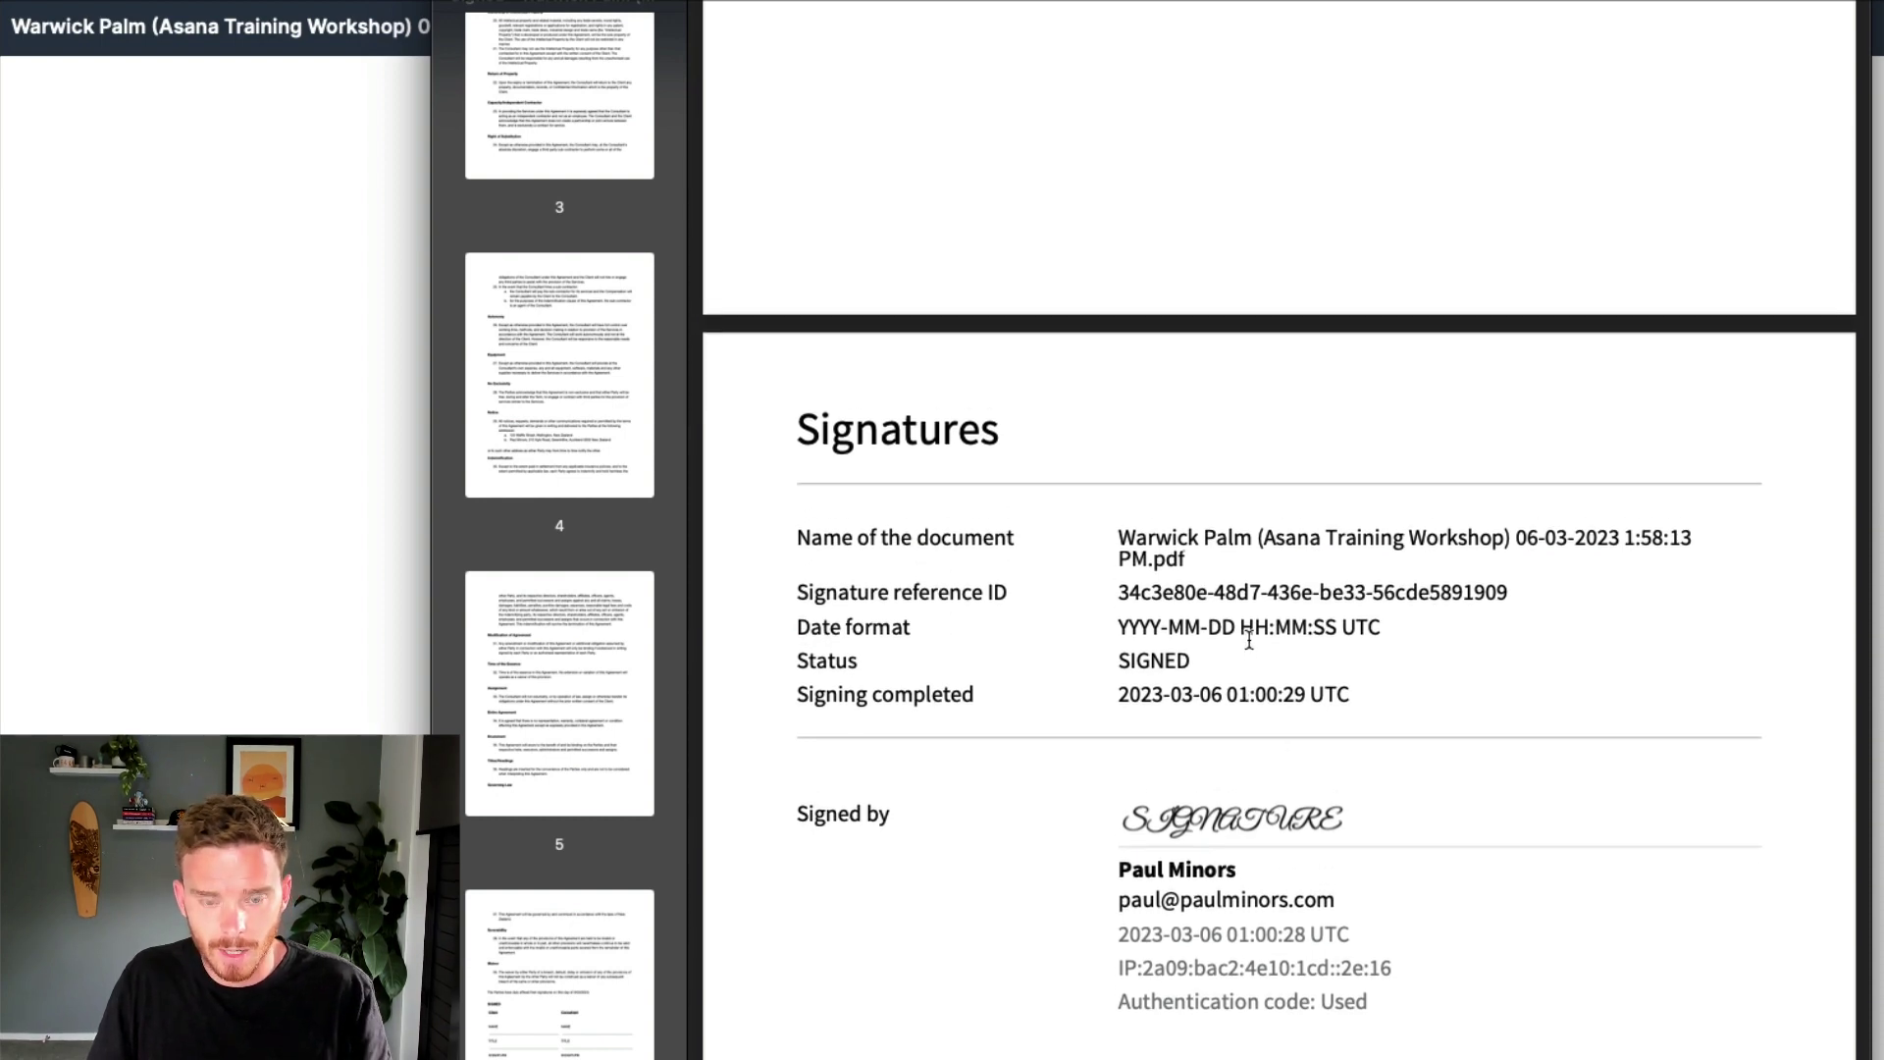
scroll(1307, 684, up, 6)
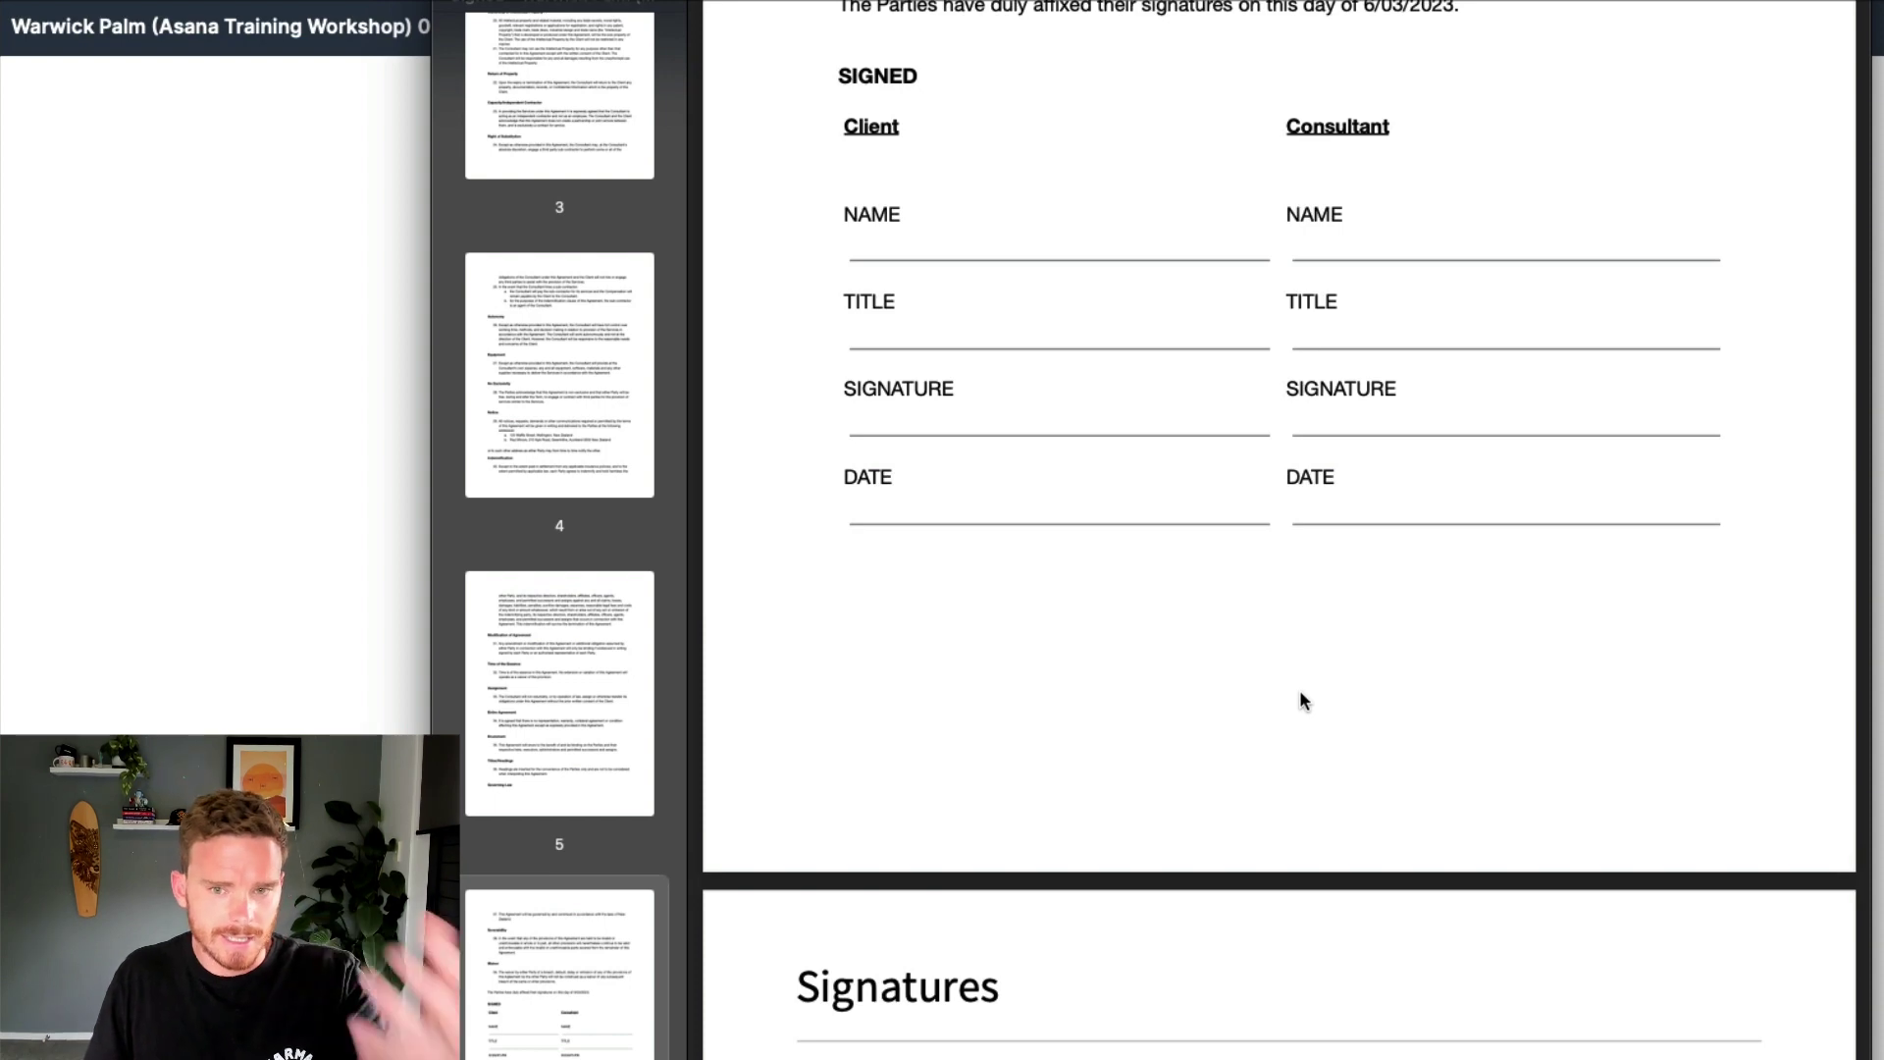
scroll(1296, 687, down, 7)
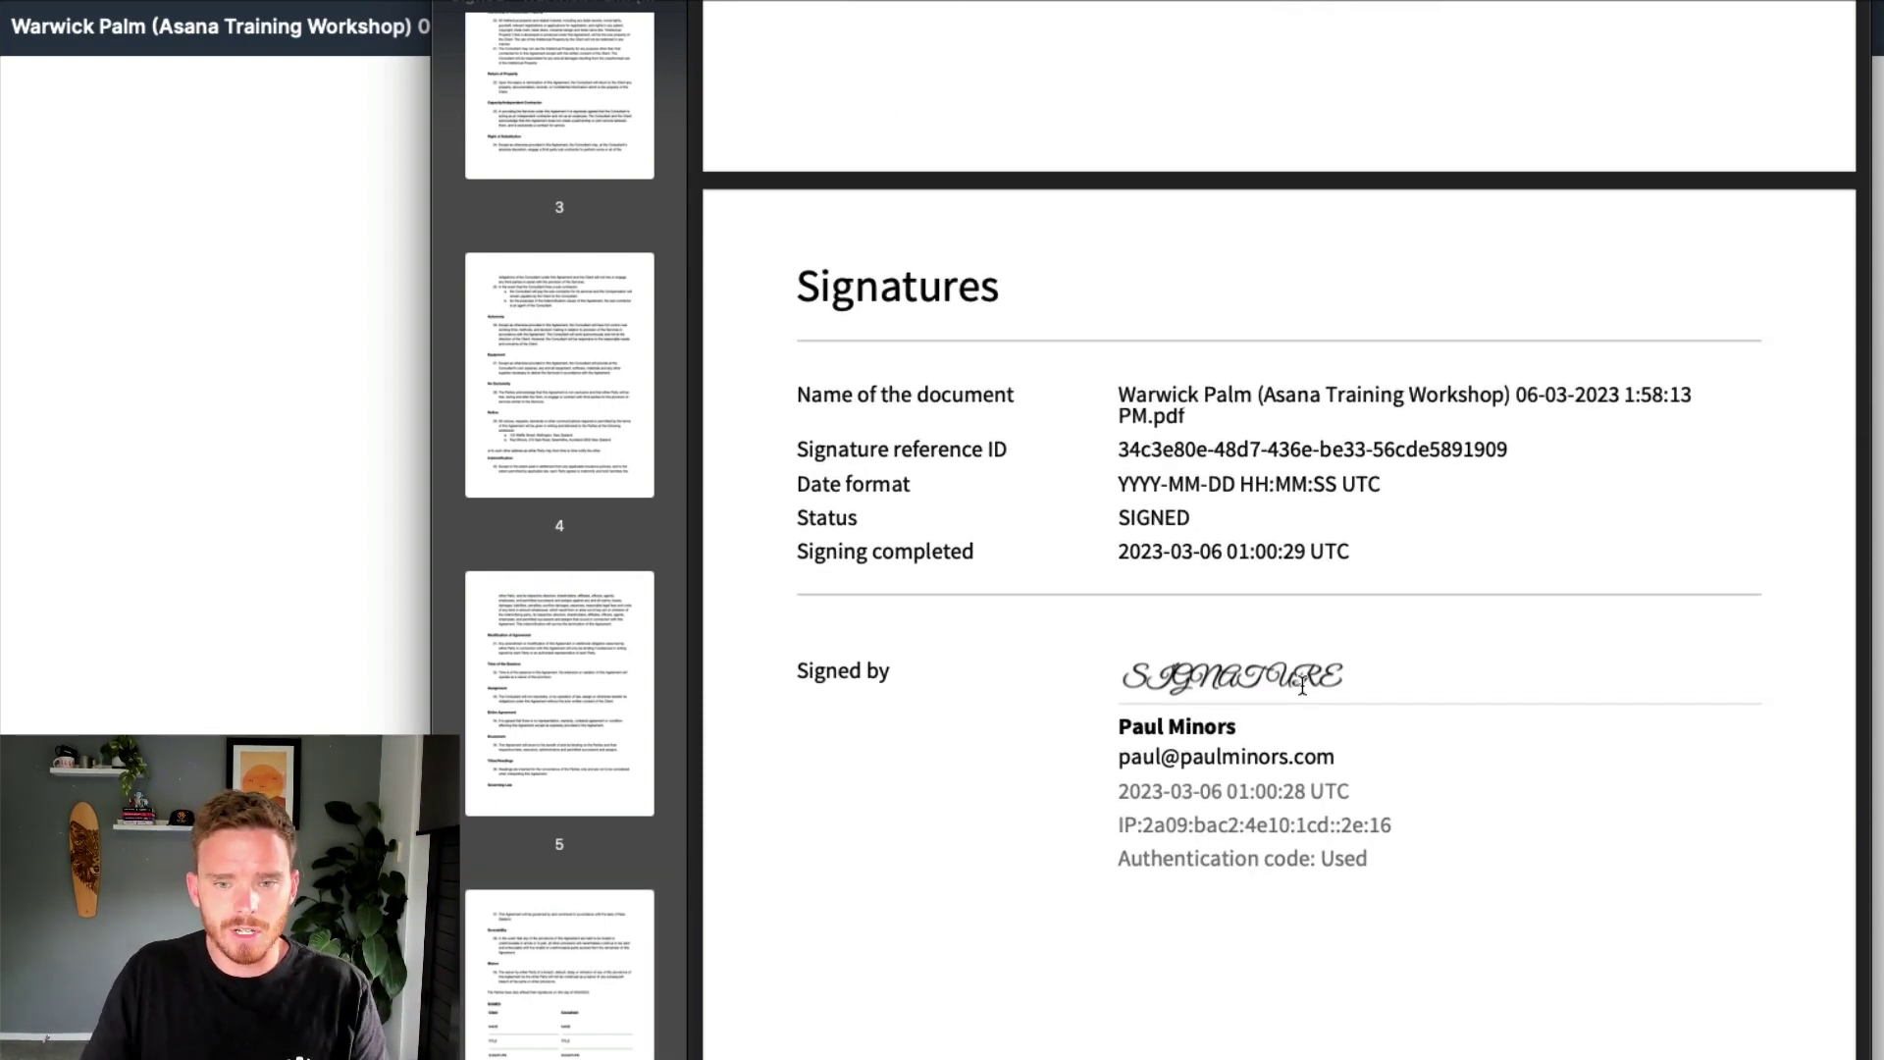